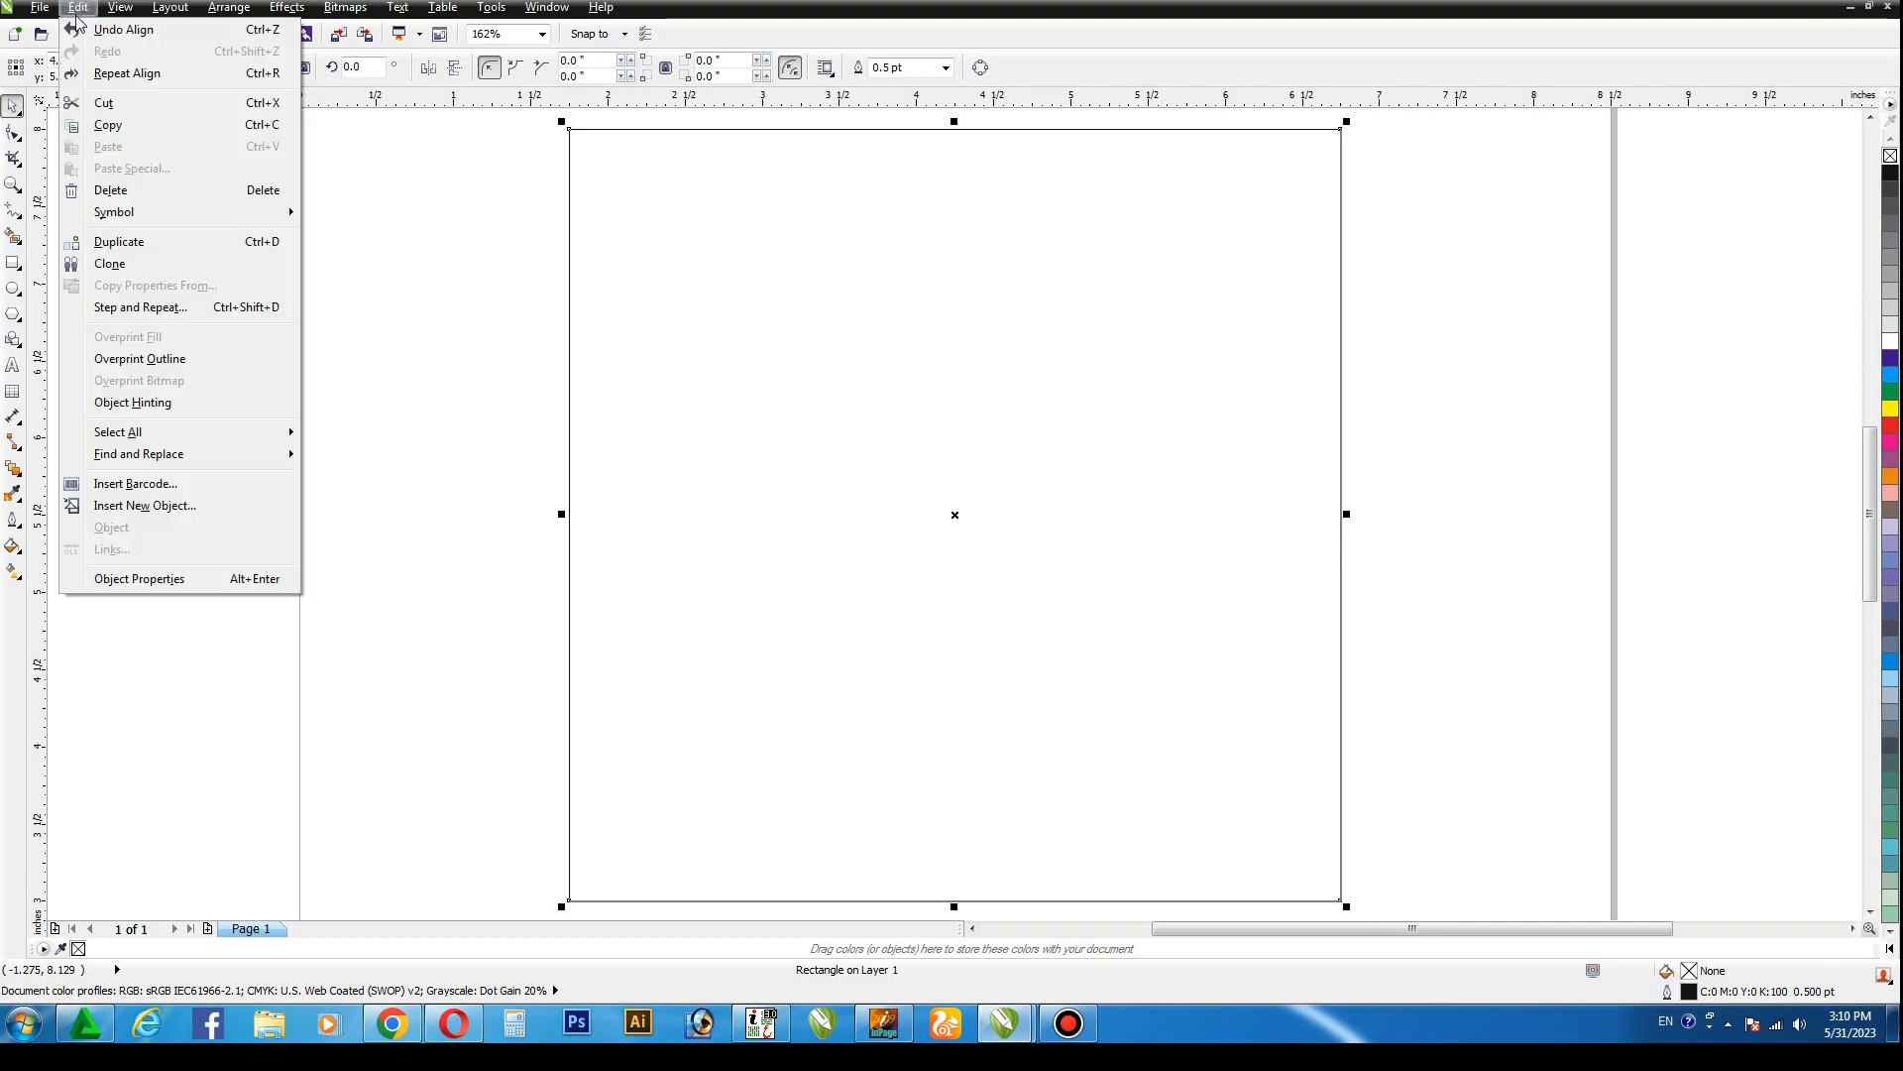
Copy the 5-inch square, paste it in place and resize the copy to 4 inches.
click(106, 125)
click(77, 7)
click(103, 125)
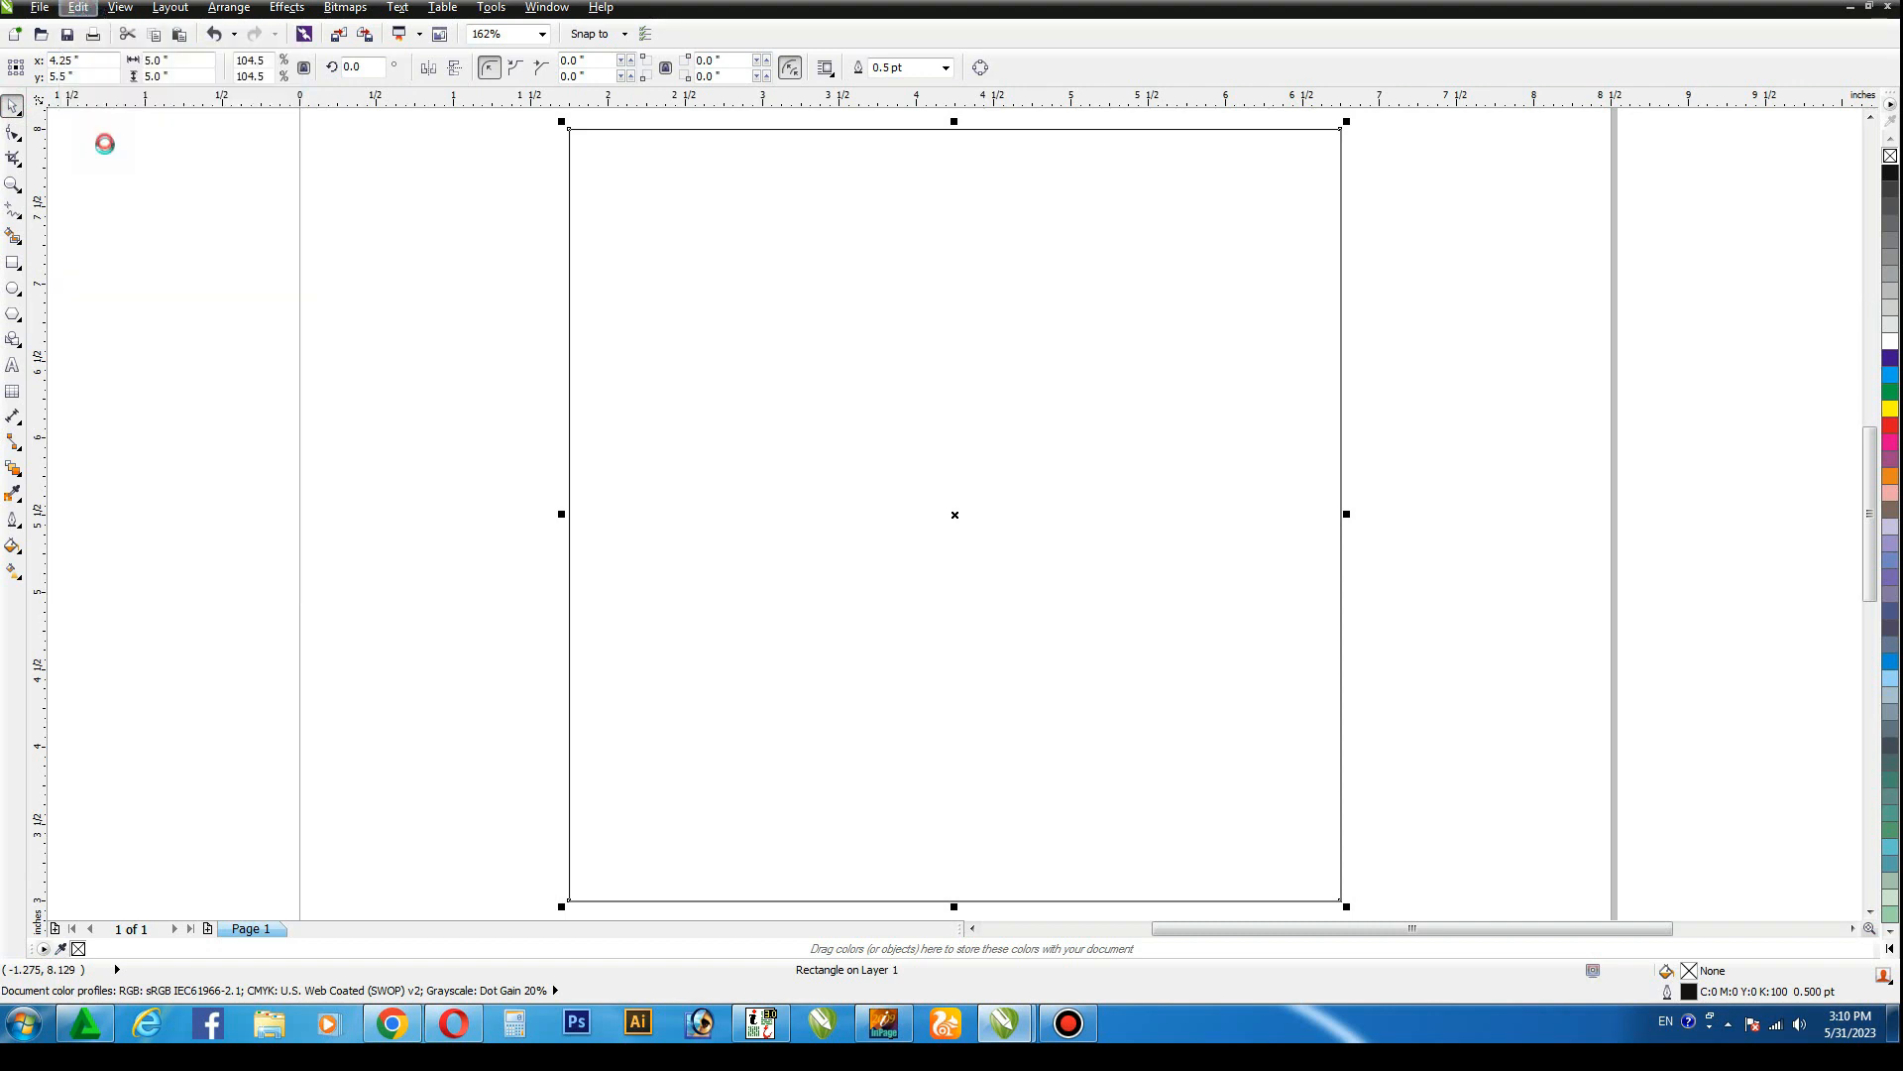
click(198, 60)
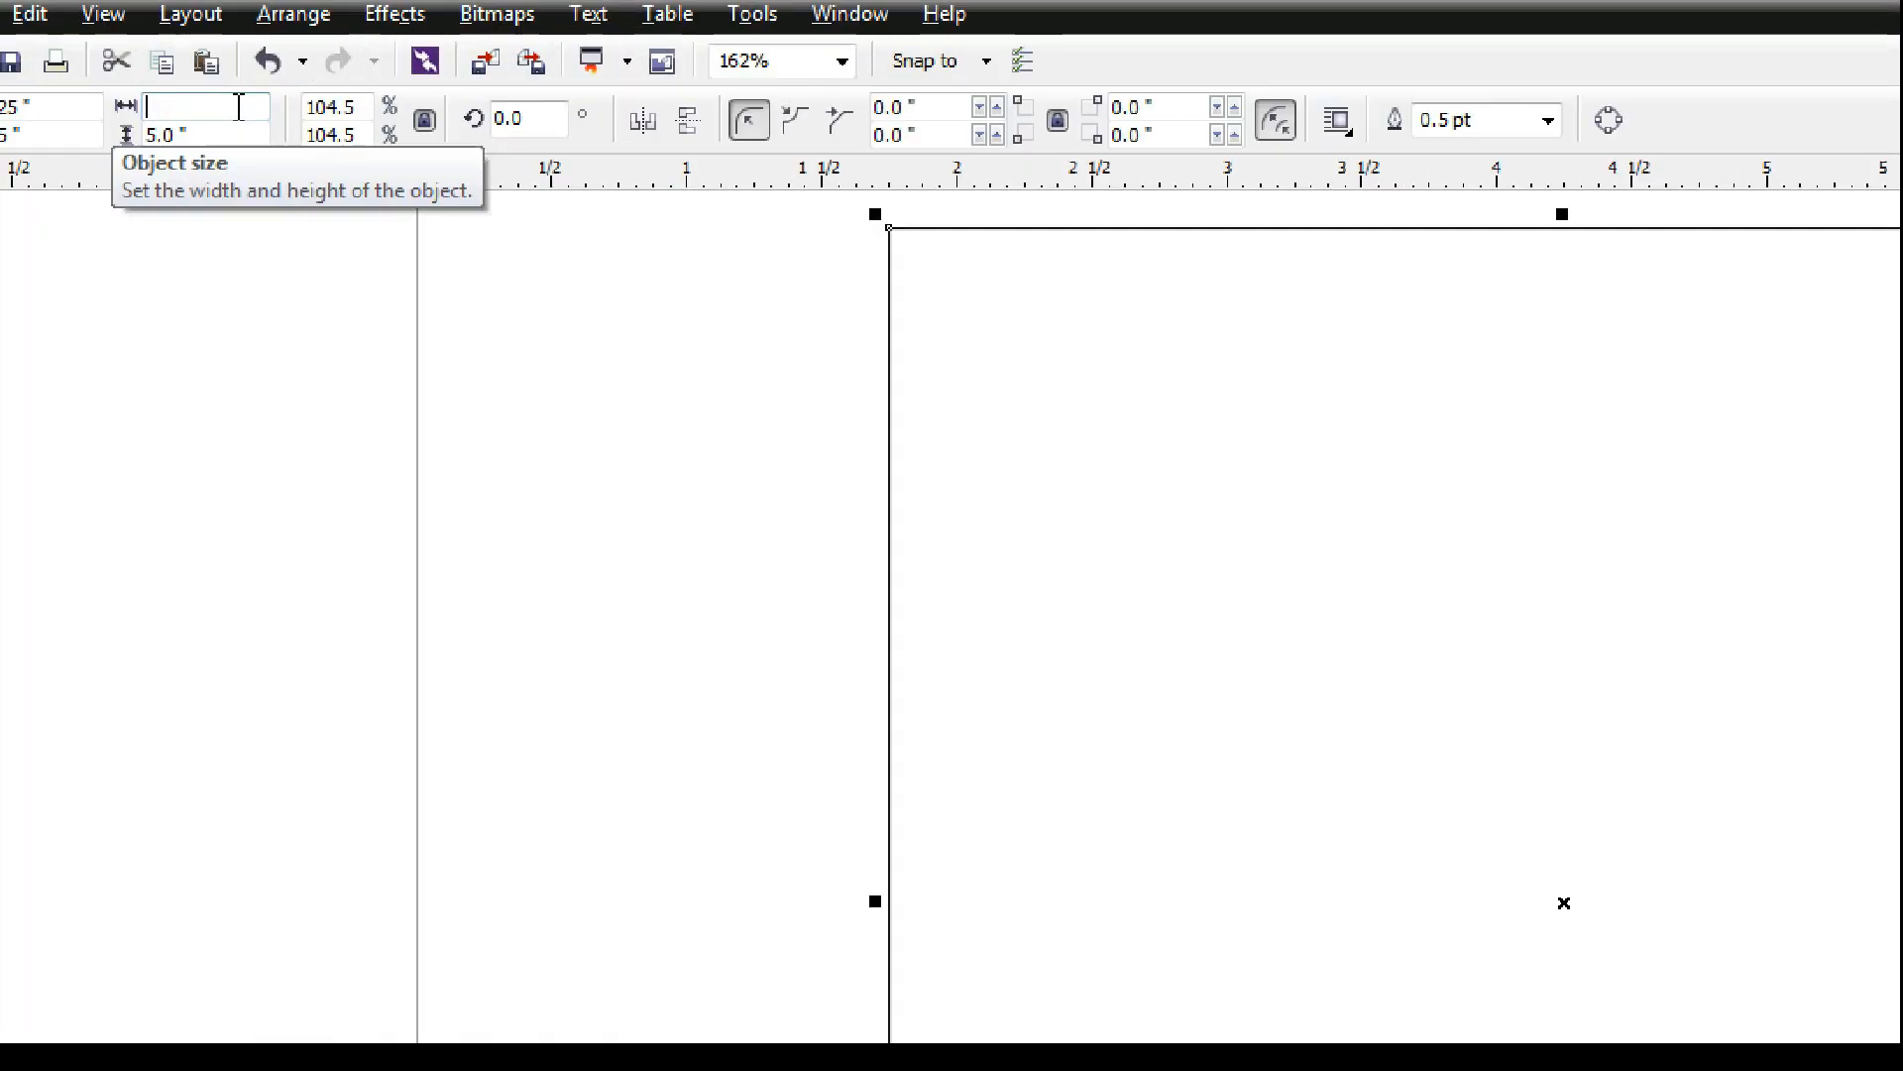
text(4)
key(Return)
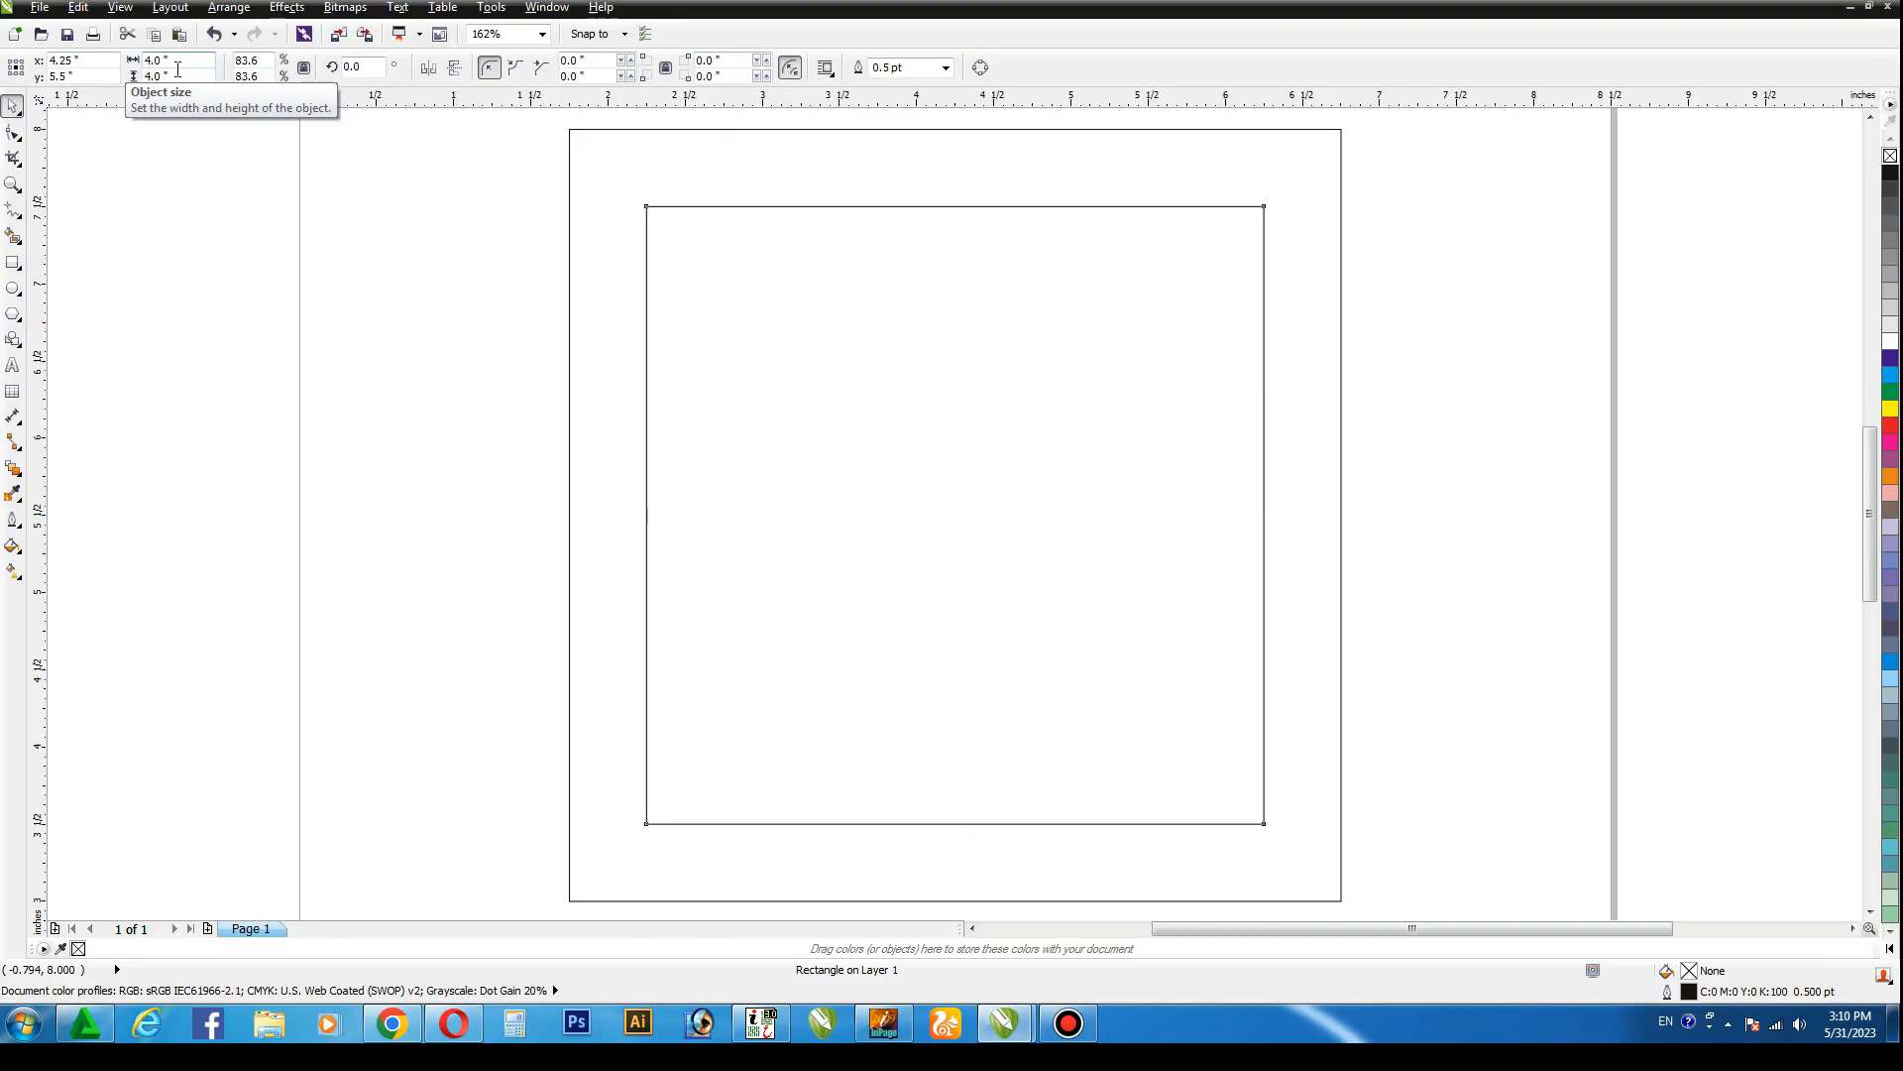
click(1472, 205)
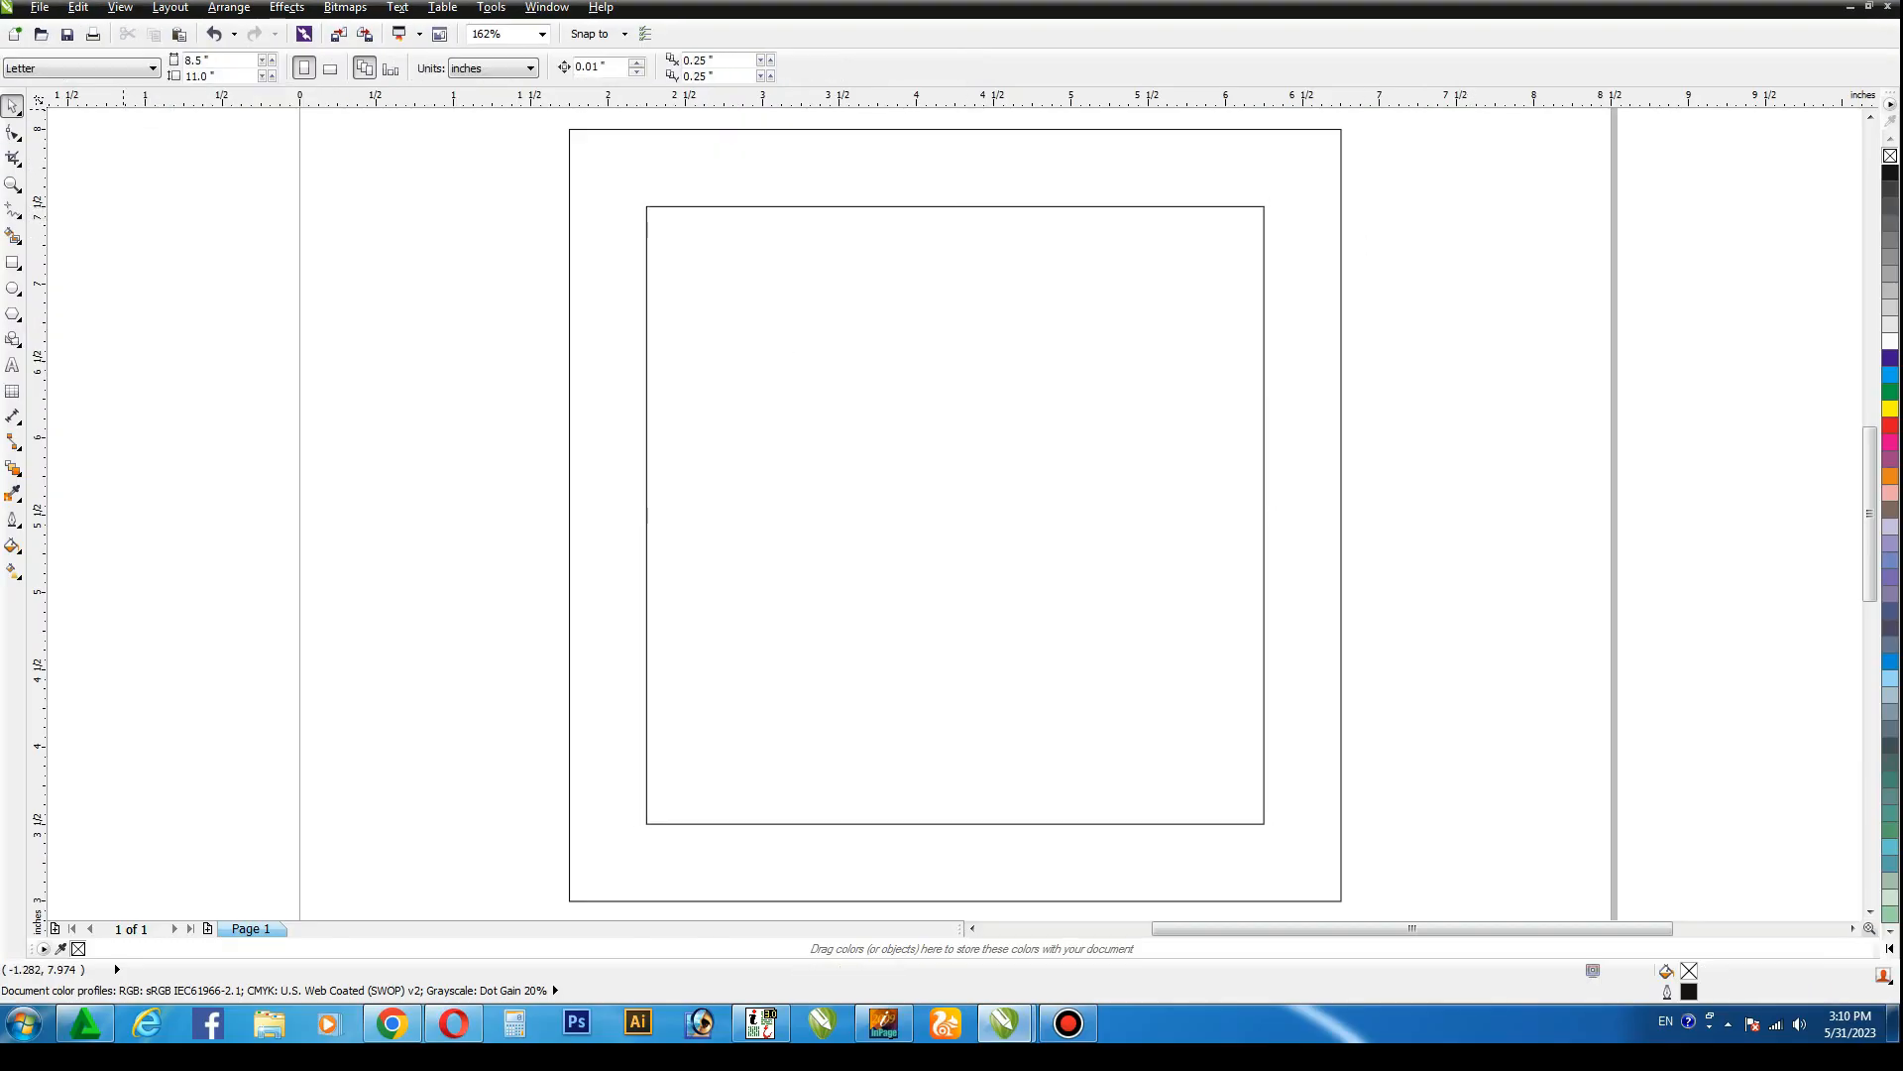
Draw a vertical strip 0.5 inch wide and about 5.95 inches tall over the left band between the two squares.
click(13, 263)
mouse_move(566, 439)
mouse_down()
mouse_move(647, 523)
mouse_move(654, 917)
mouse_up()
key(space)
key(F4)
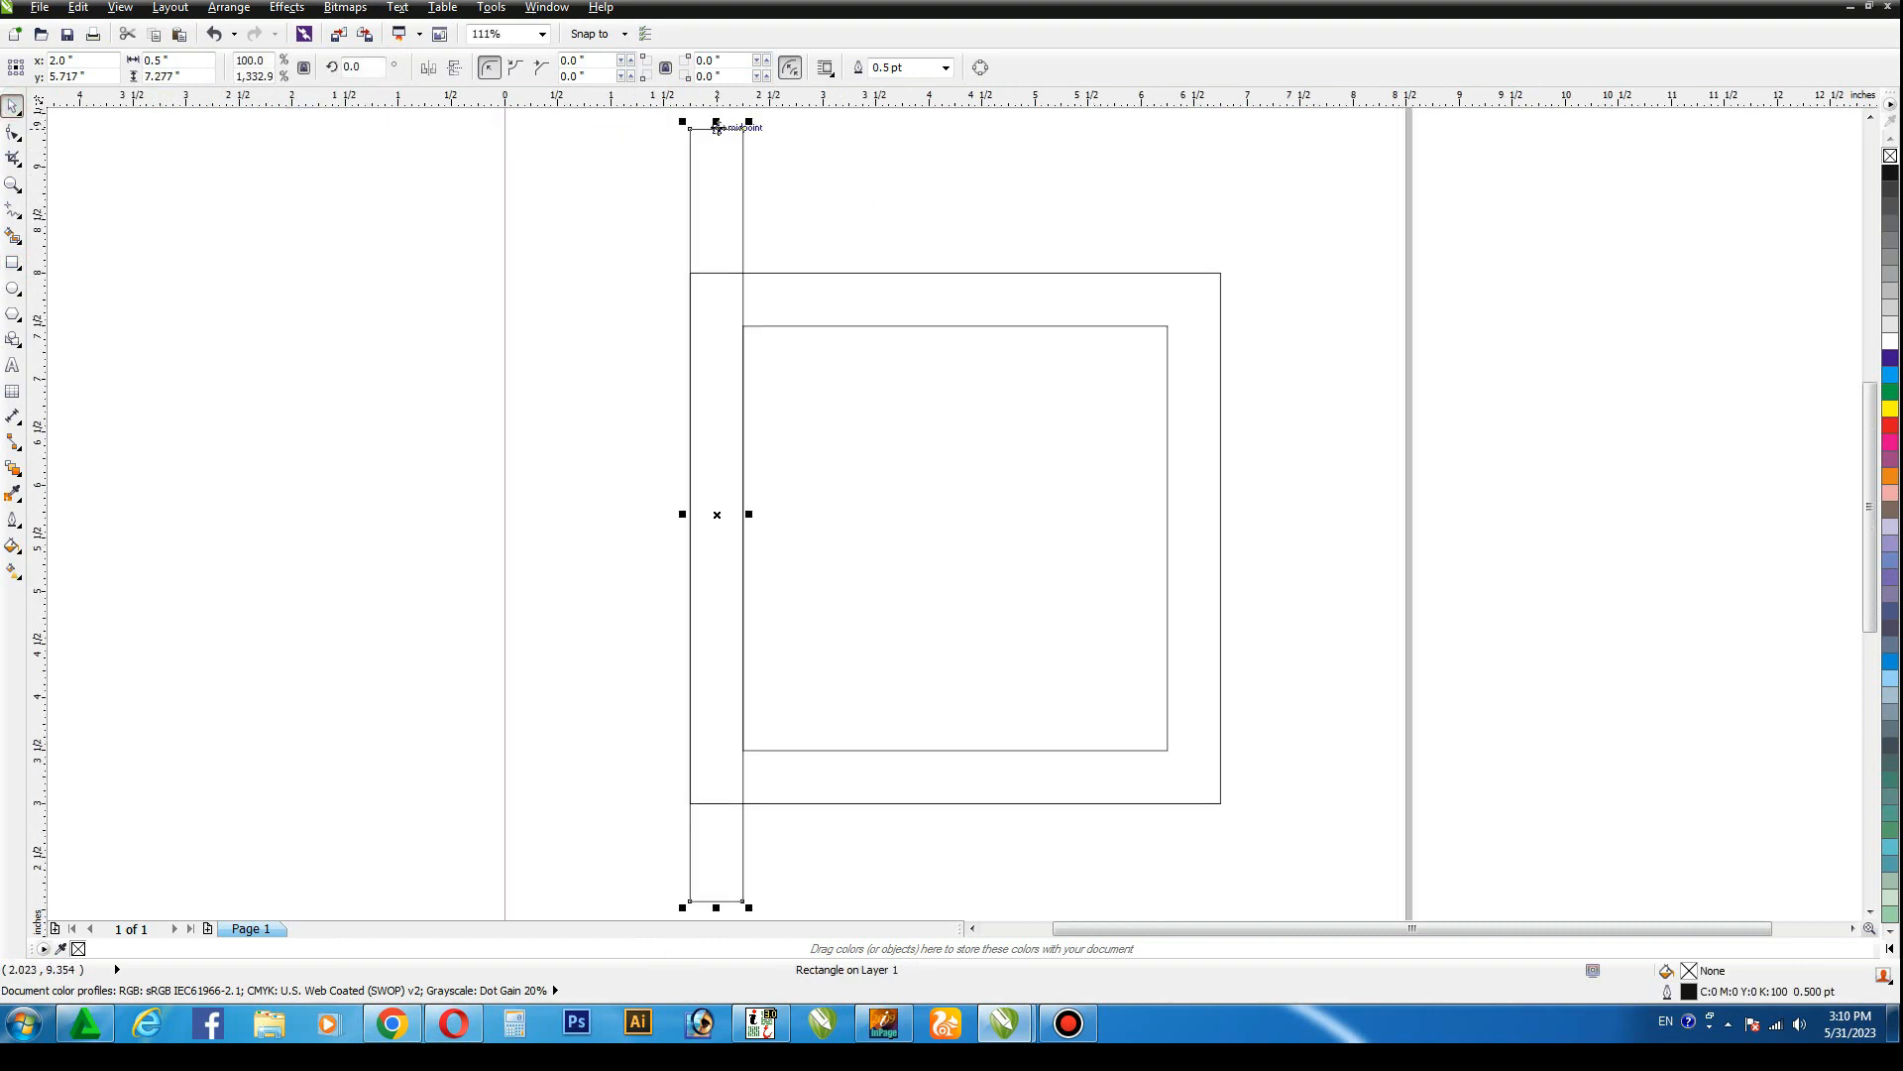
drag(716, 121, 716, 194)
Centre the narrow vertical strip vertically on the outer square.
shift+click(817, 278)
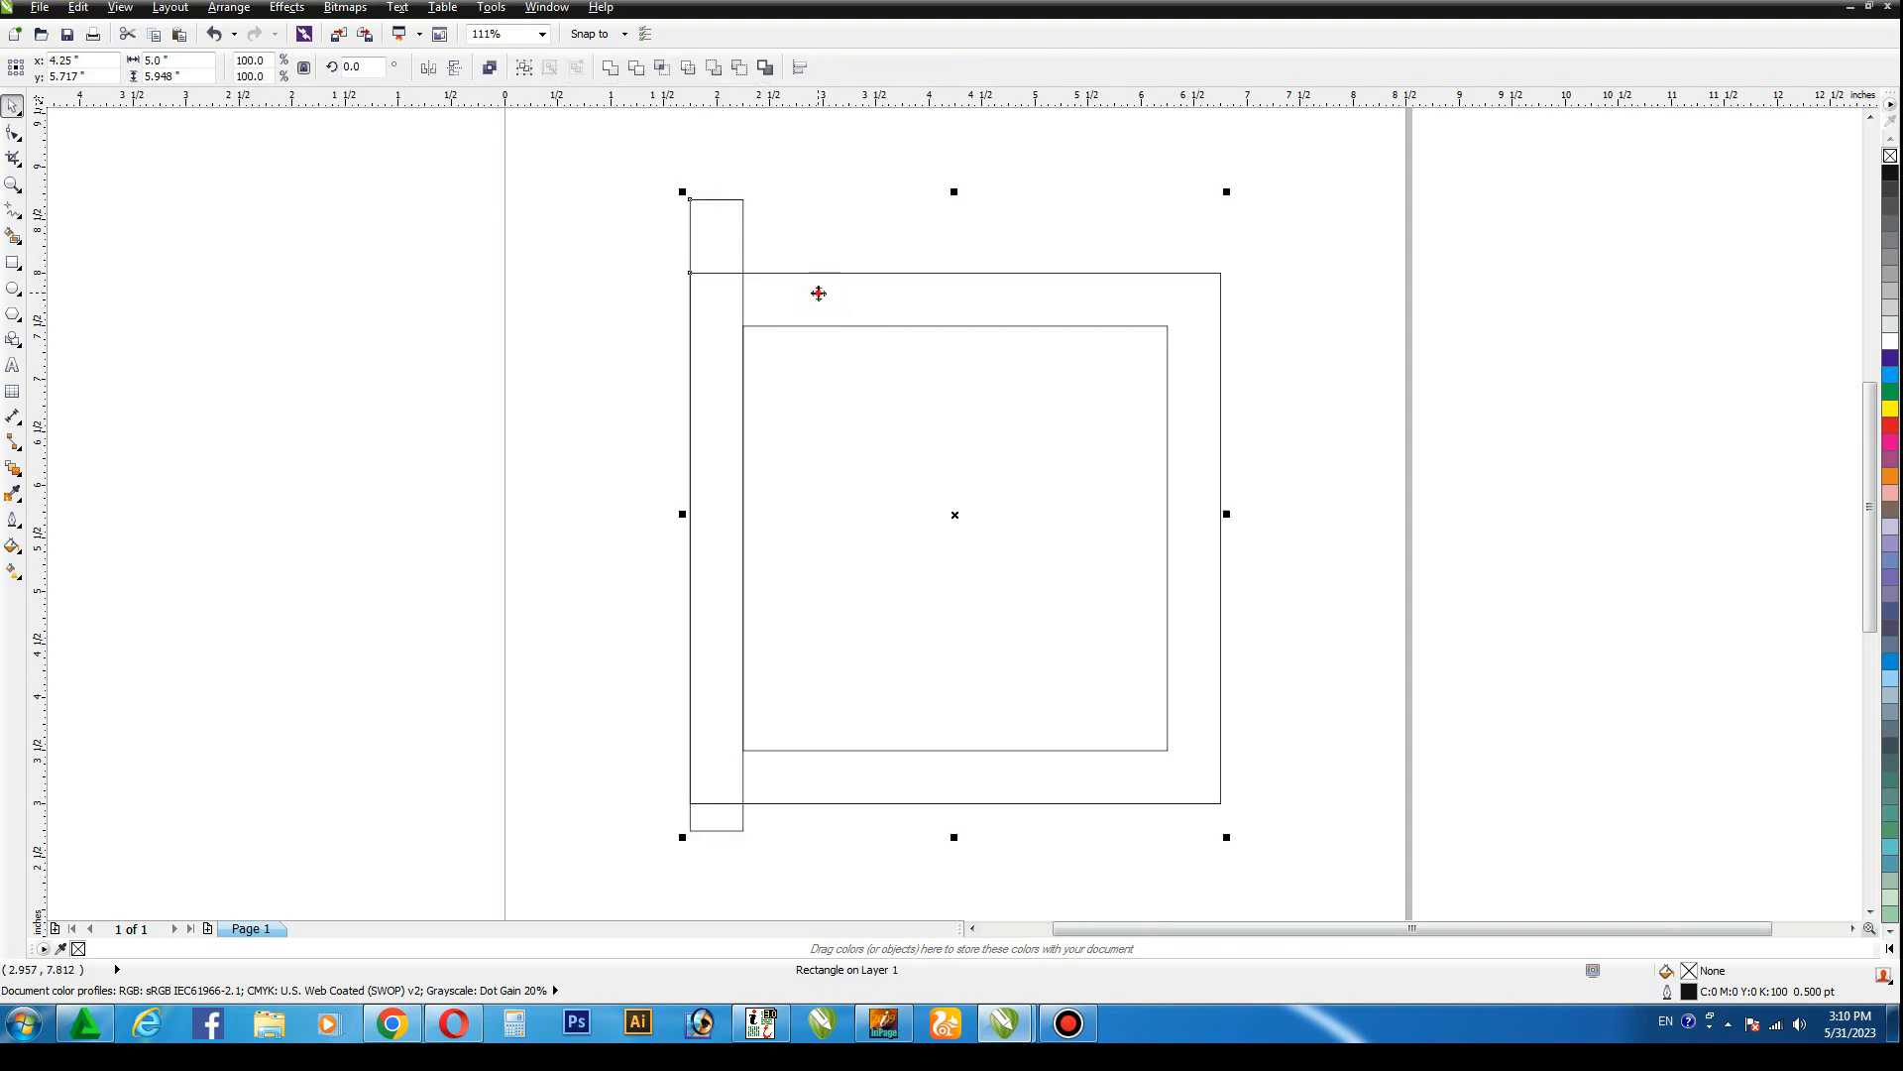
key(e)
click(1444, 355)
key(F4)
Duplicate the vertical strip and align the copy with the outer square's right edge.
click(680, 164)
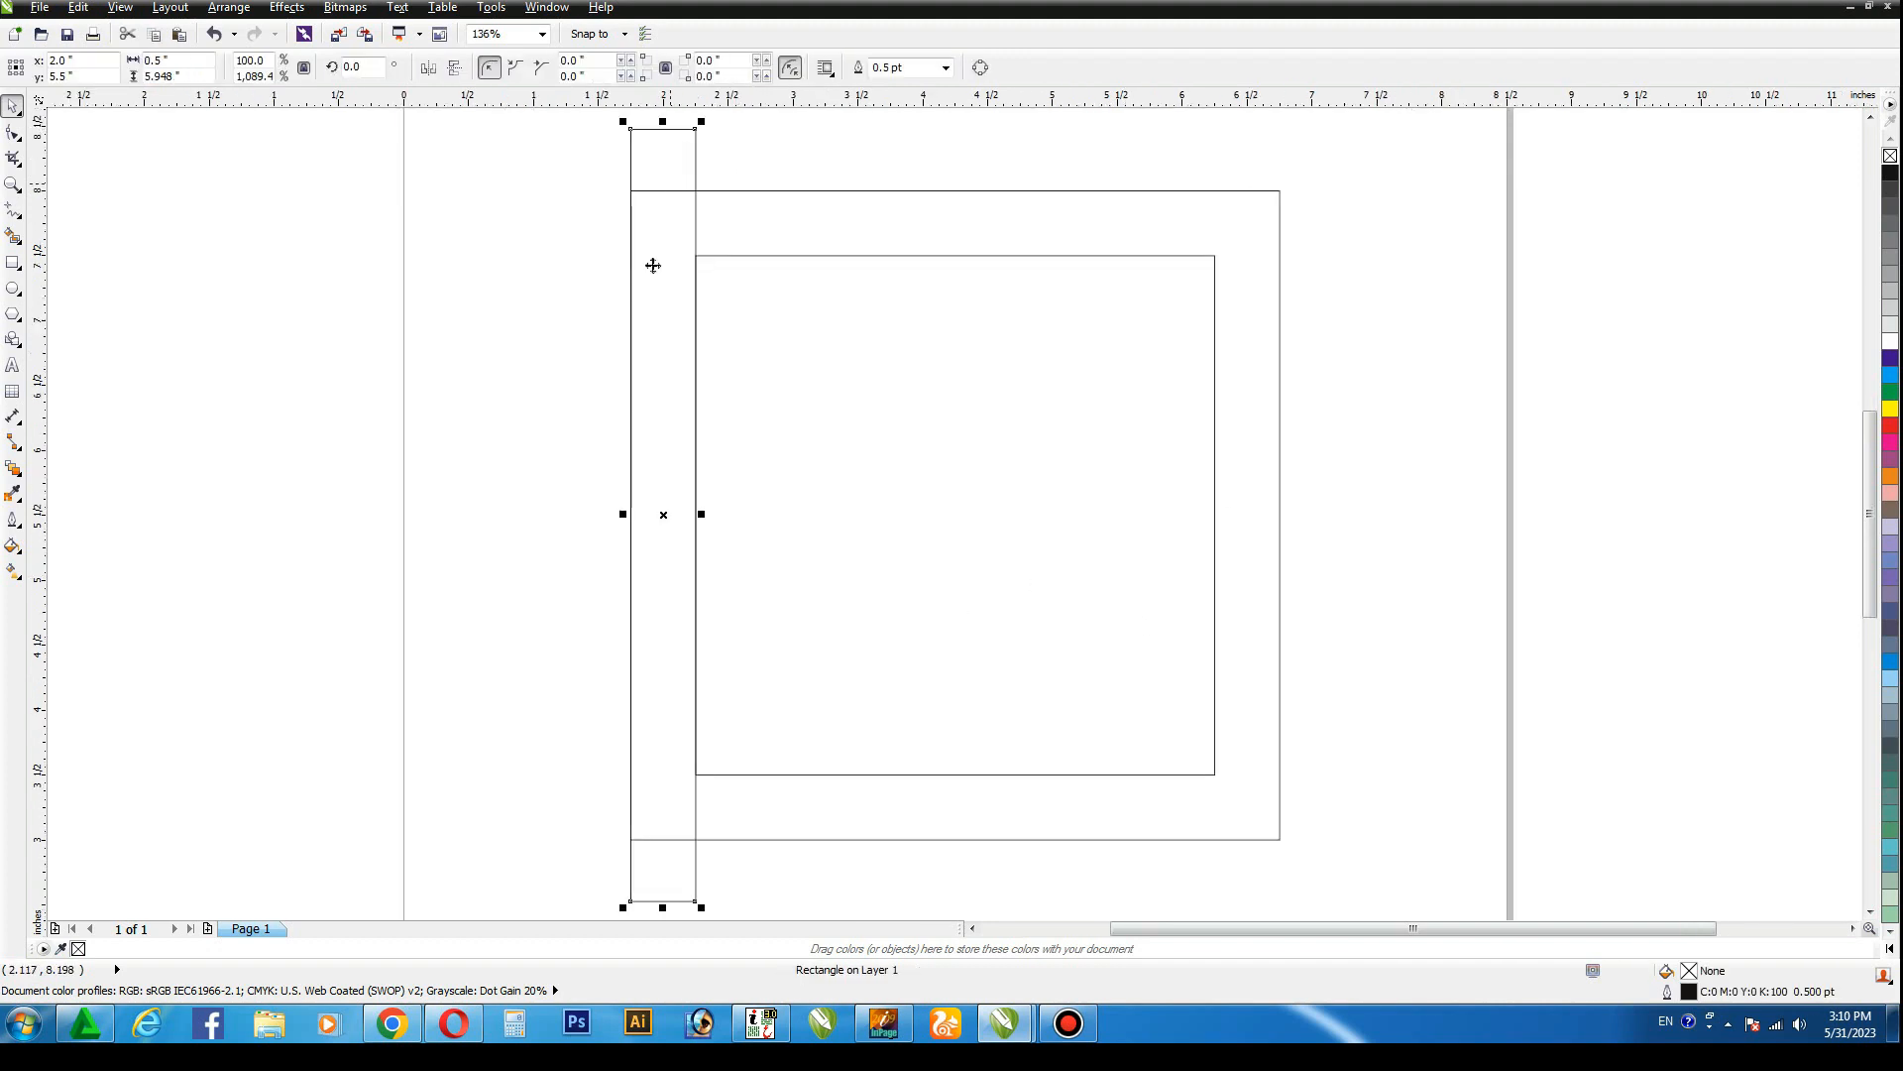
drag(649, 302, 710, 307)
shift+click(1121, 193)
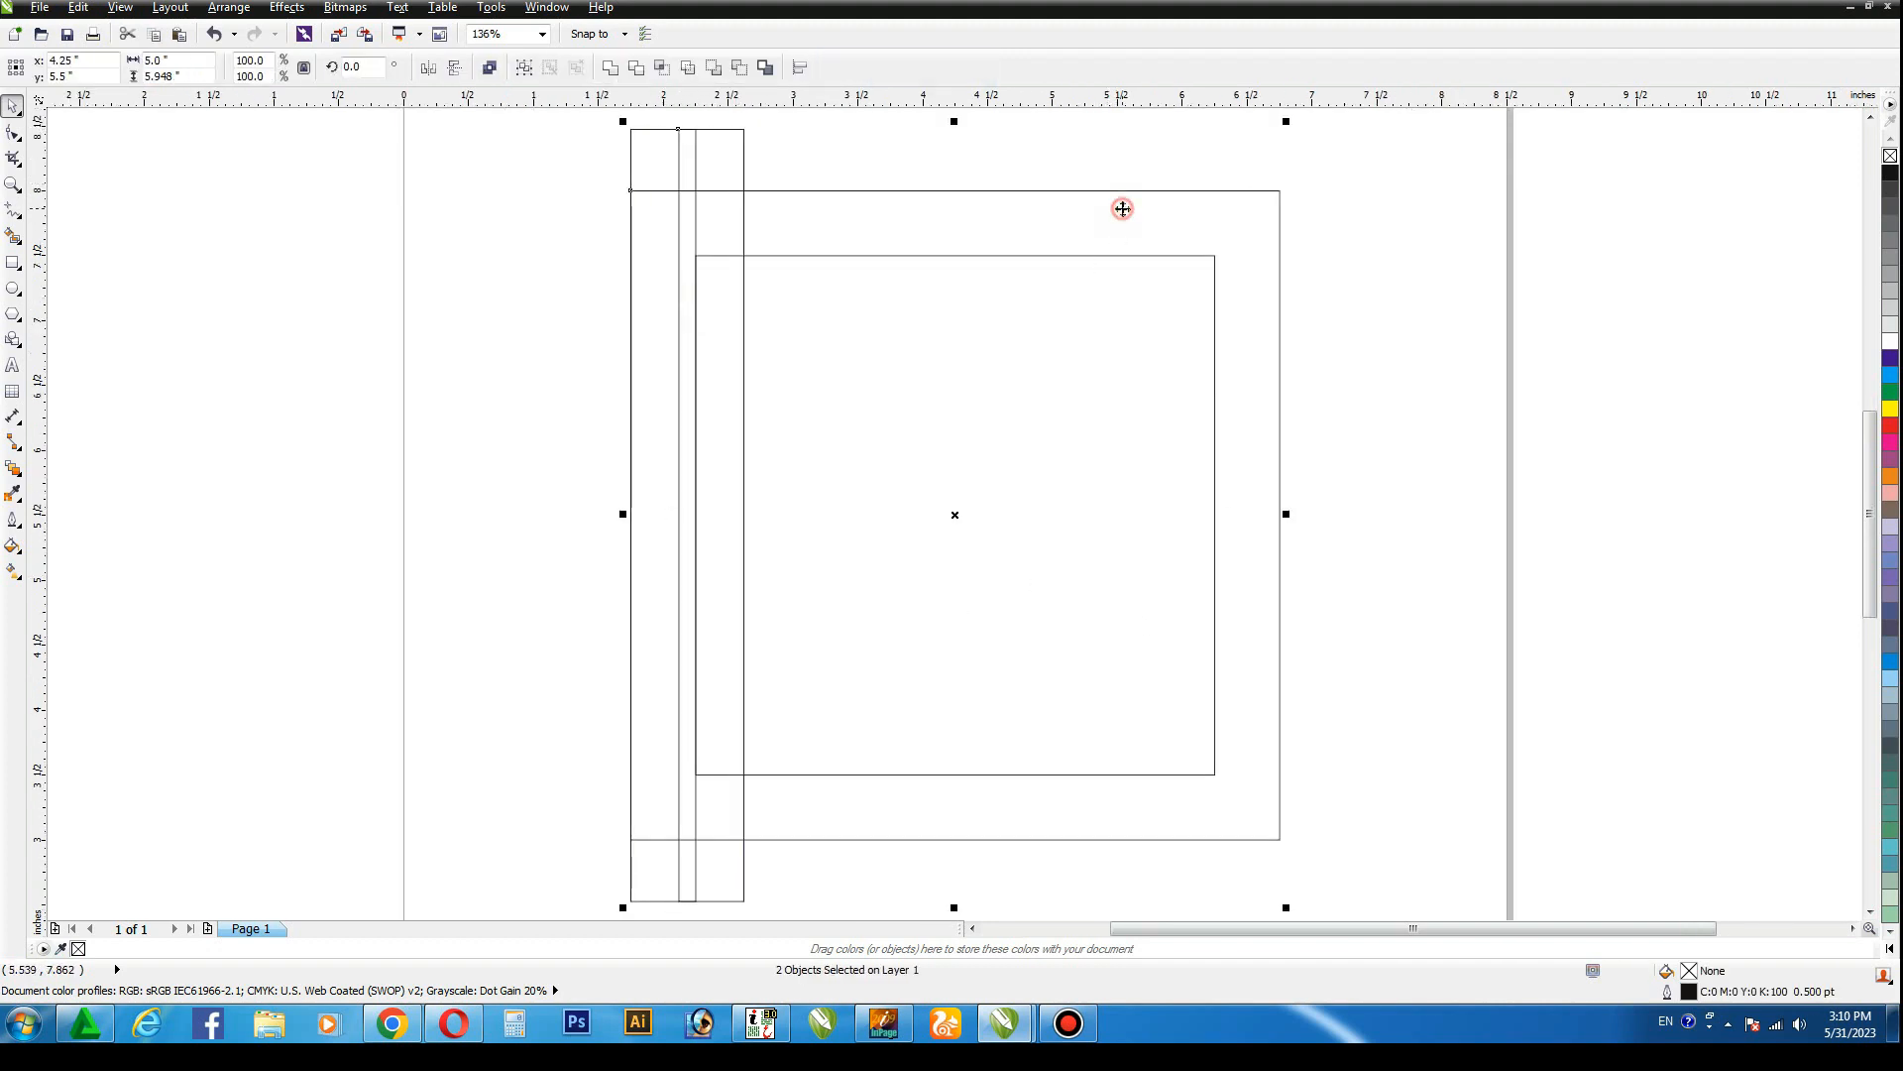
key(r)
click(1595, 325)
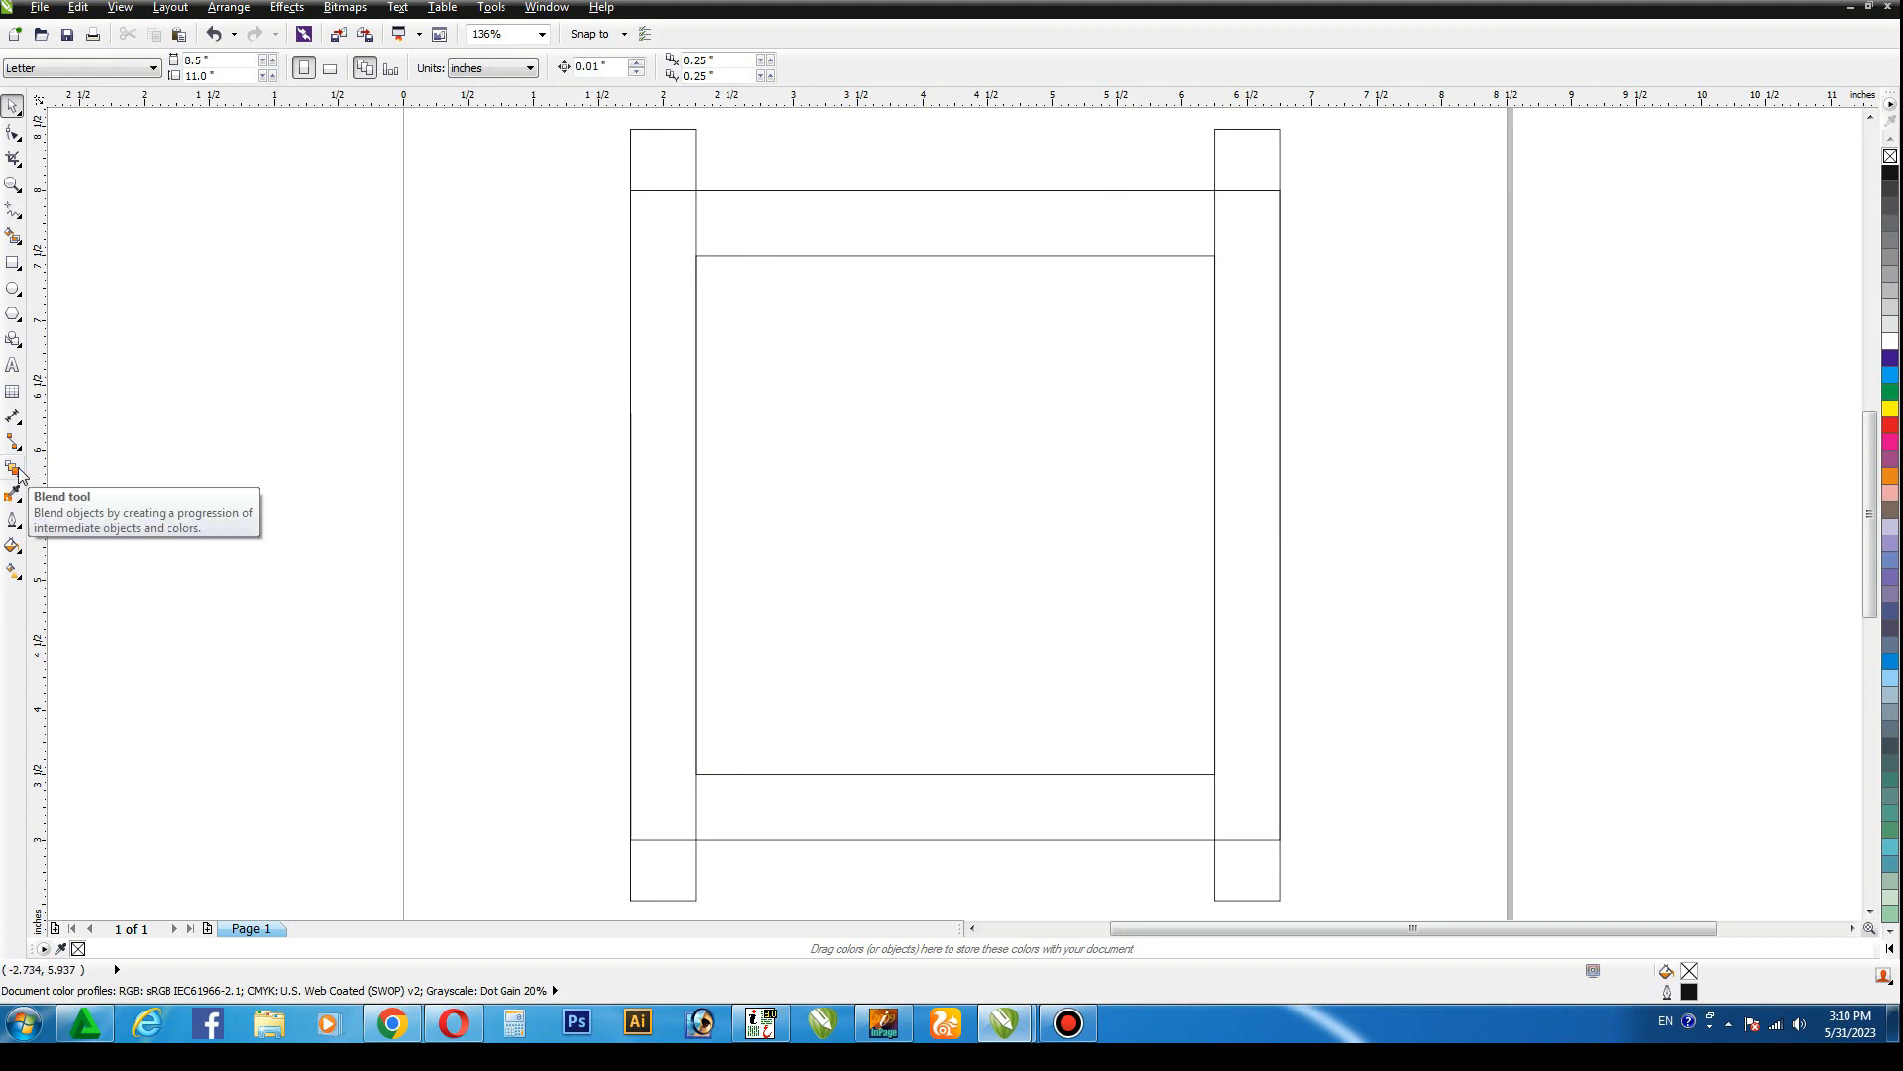
Blend the left vertical strip into the right one with 4 intermediate steps.
click(15, 471)
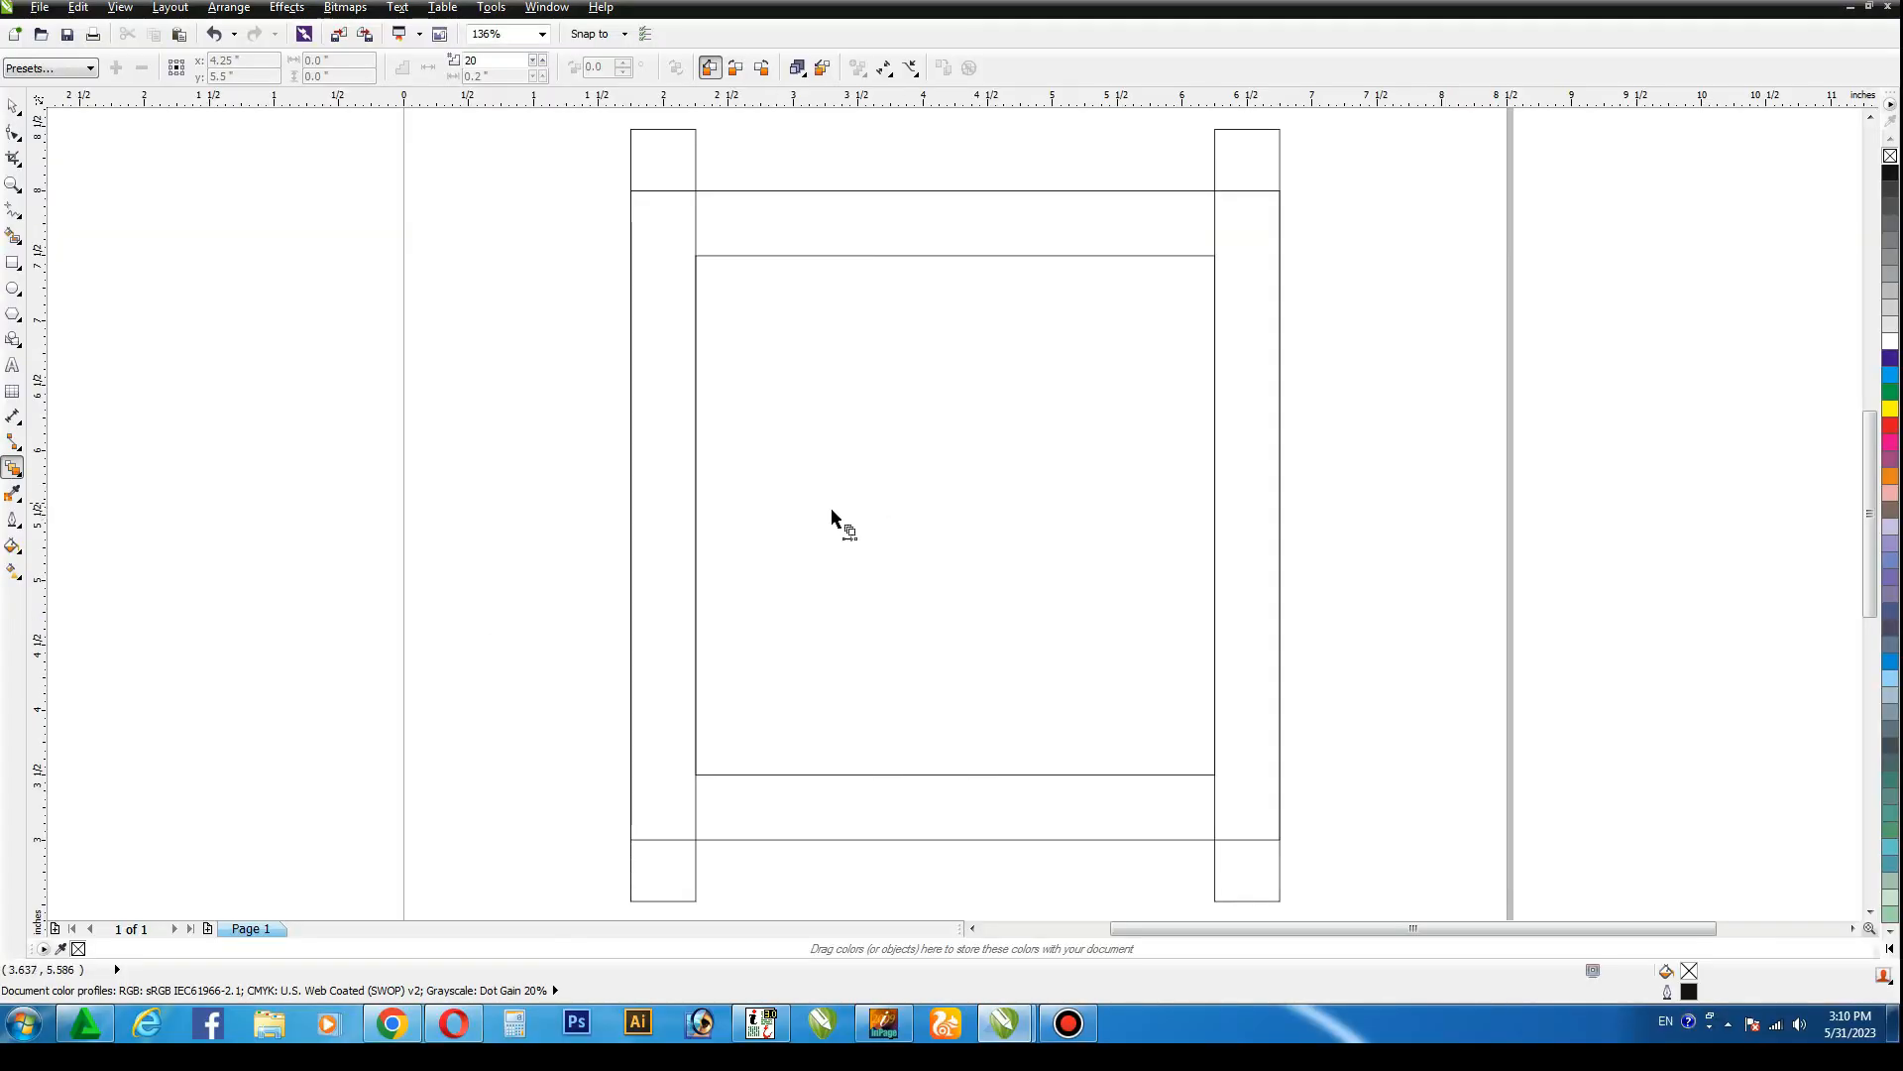
drag(669, 530, 1246, 514)
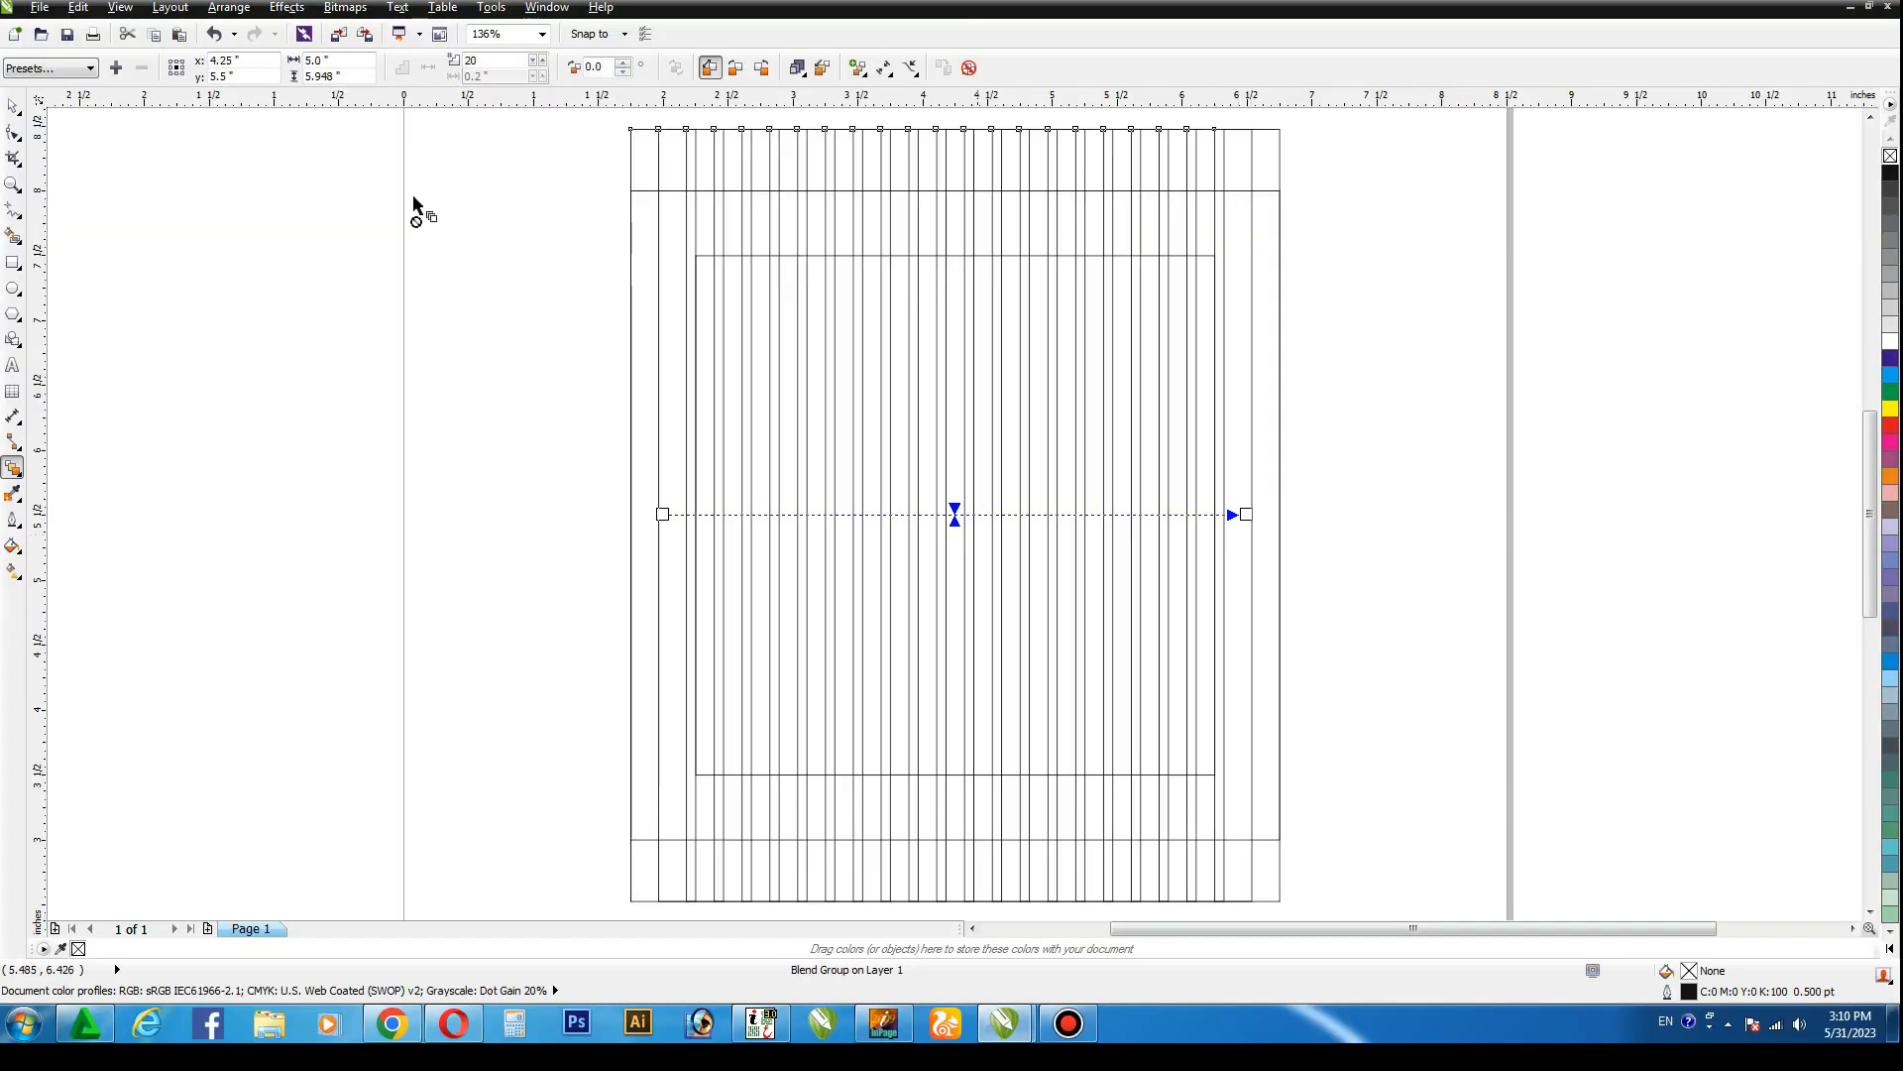
key(space)
click(349, 398)
click(838, 176)
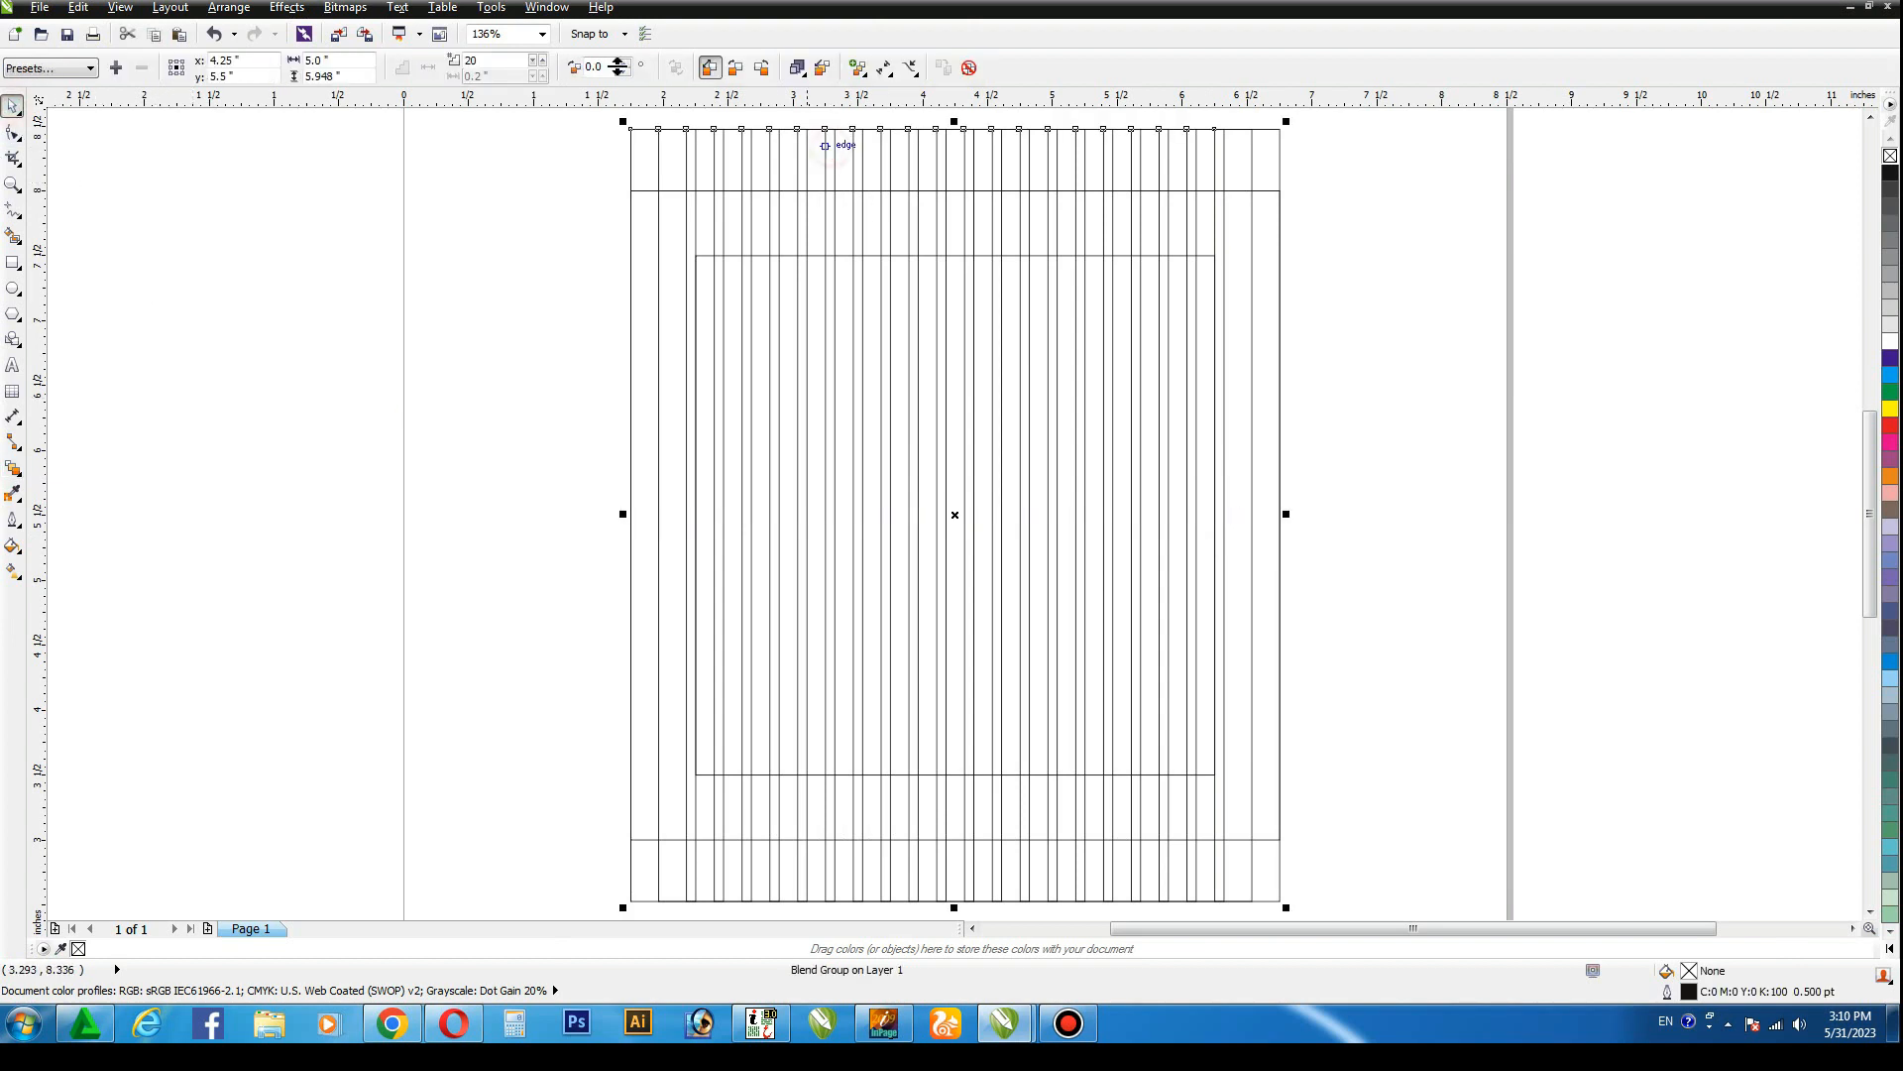
click(514, 57)
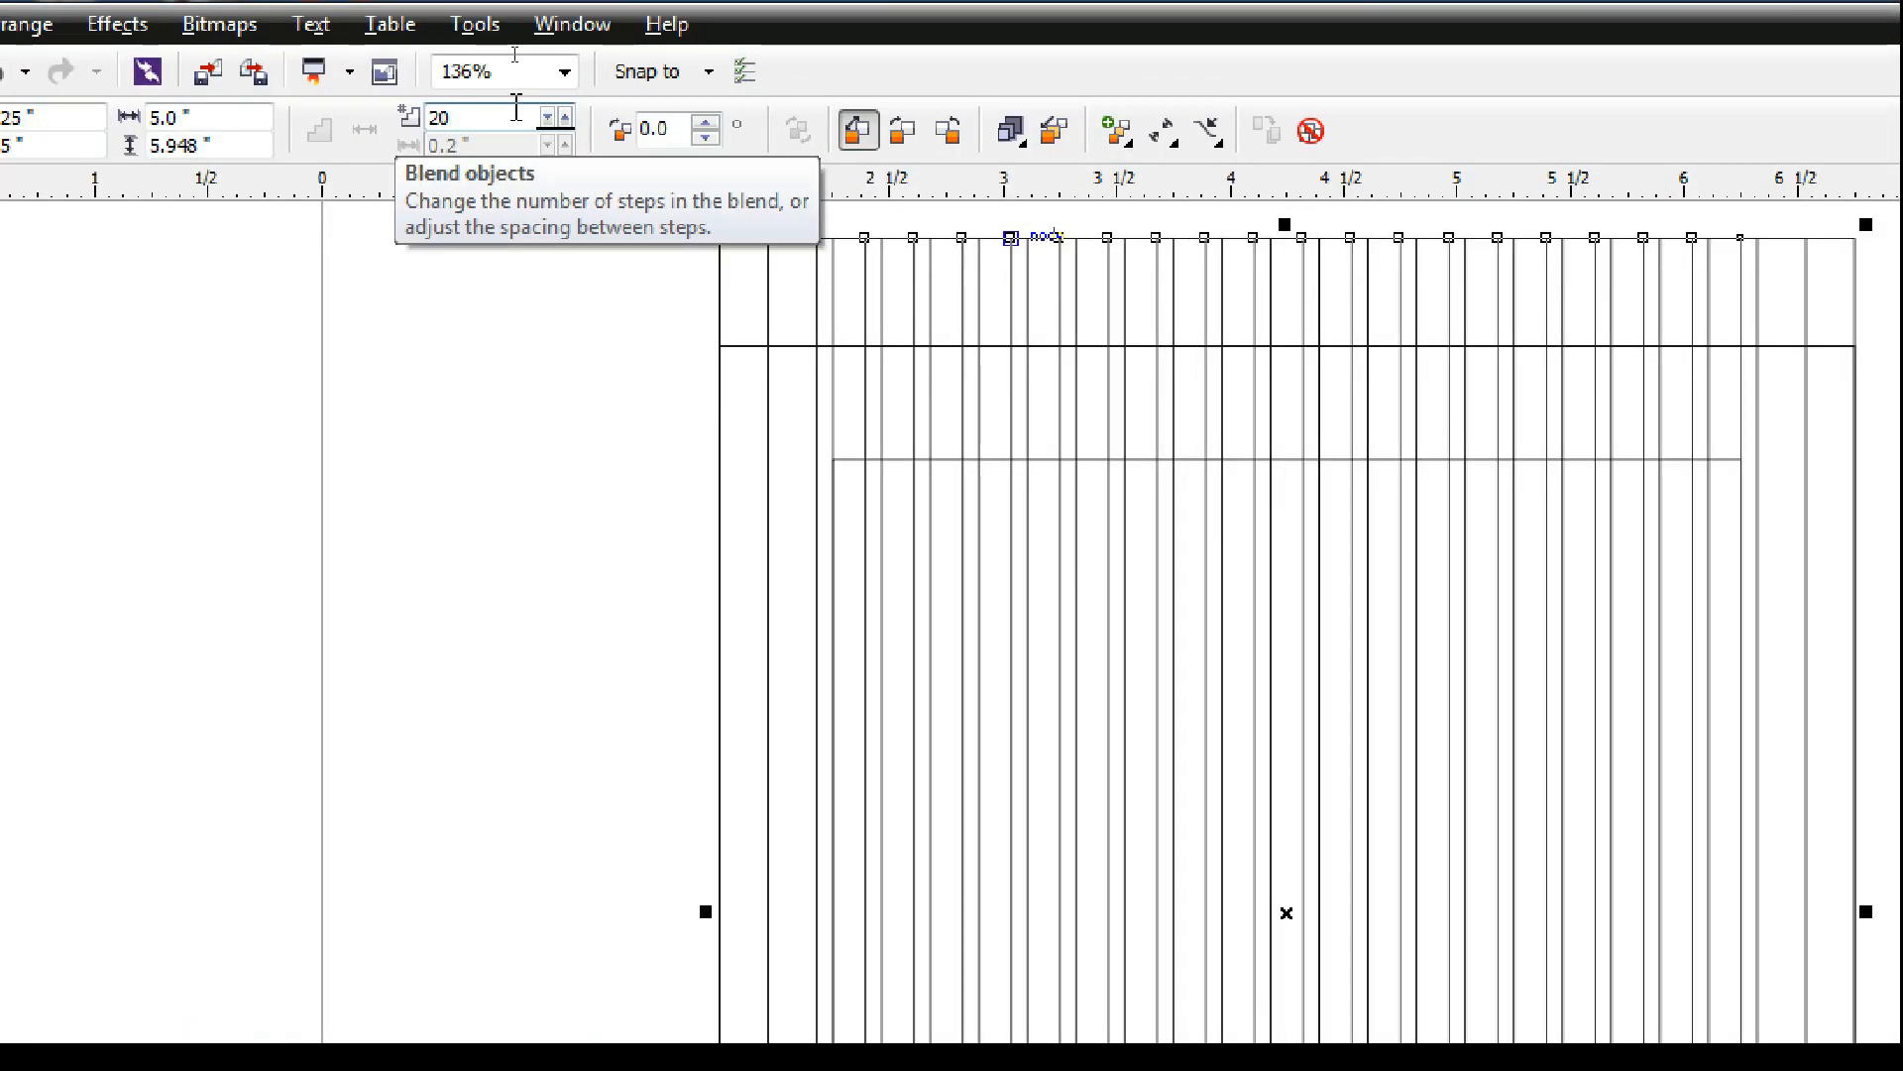
text(4)
key(Return)
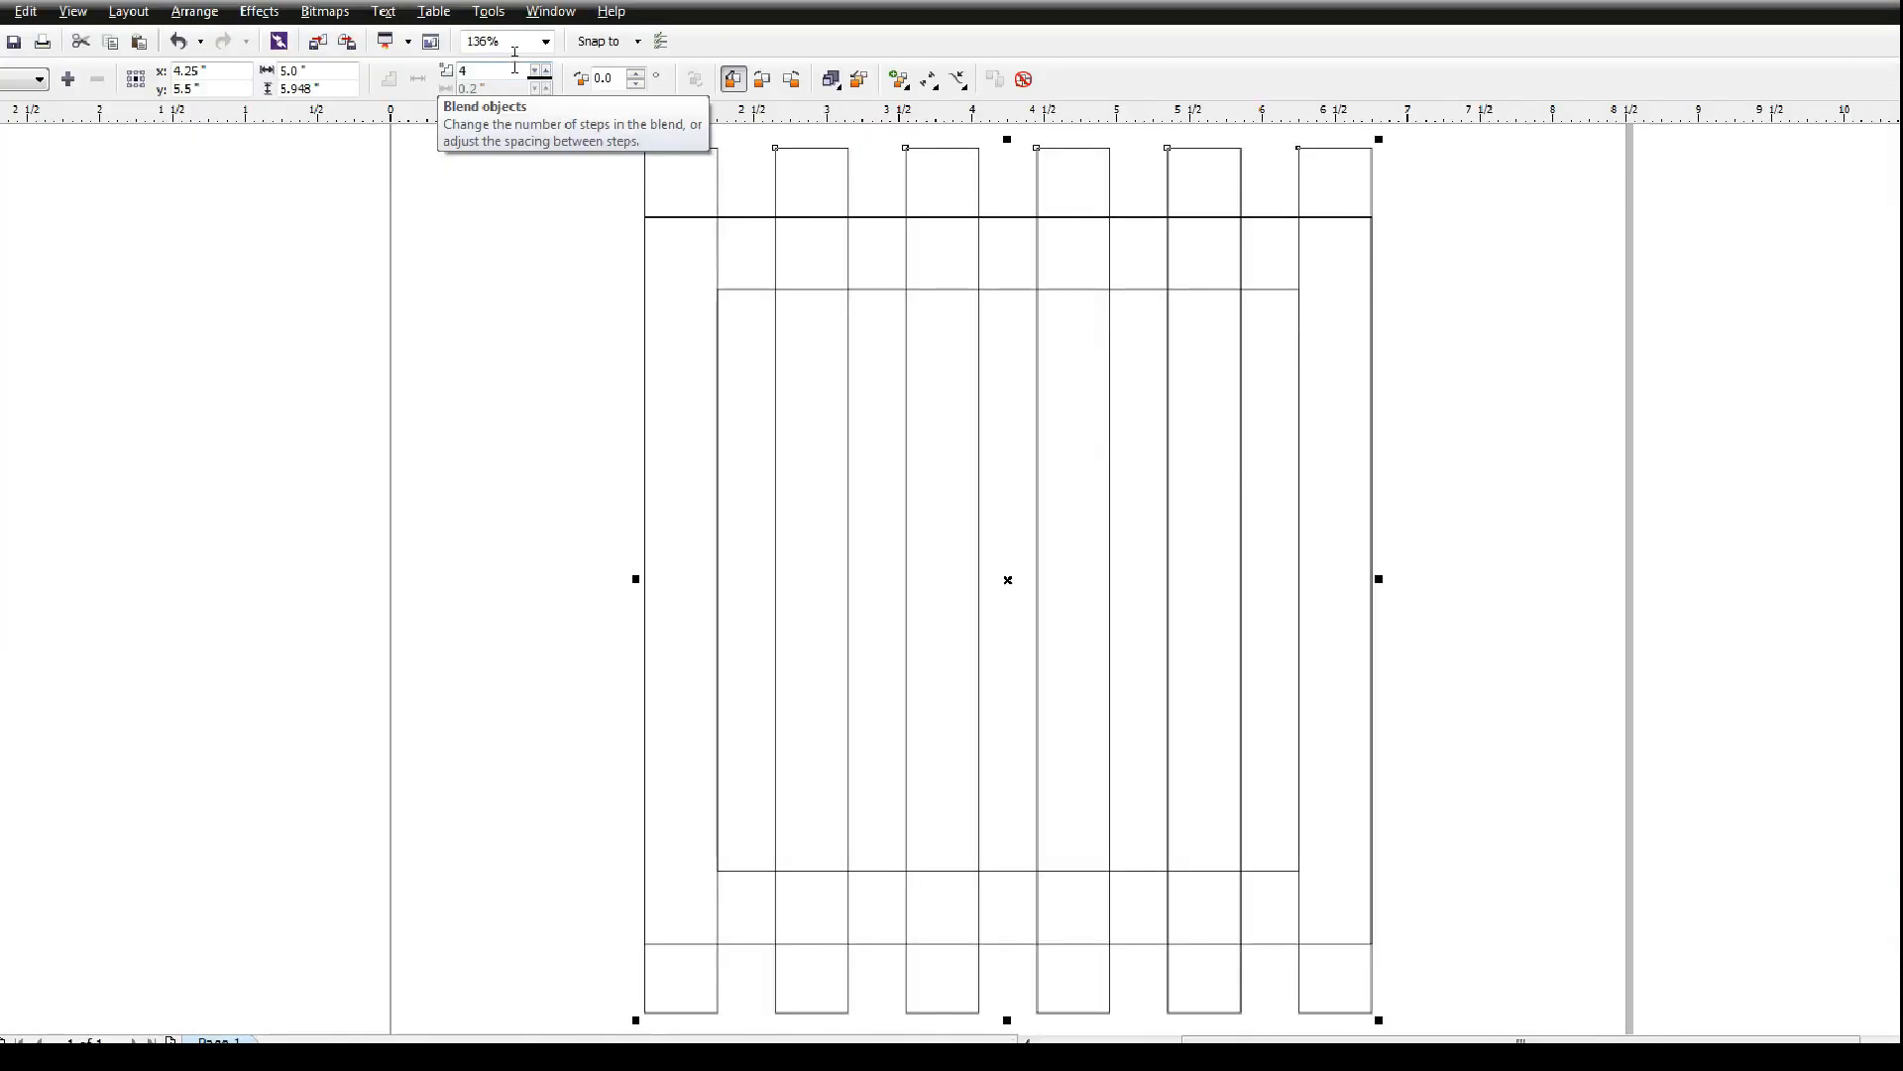
click(537, 584)
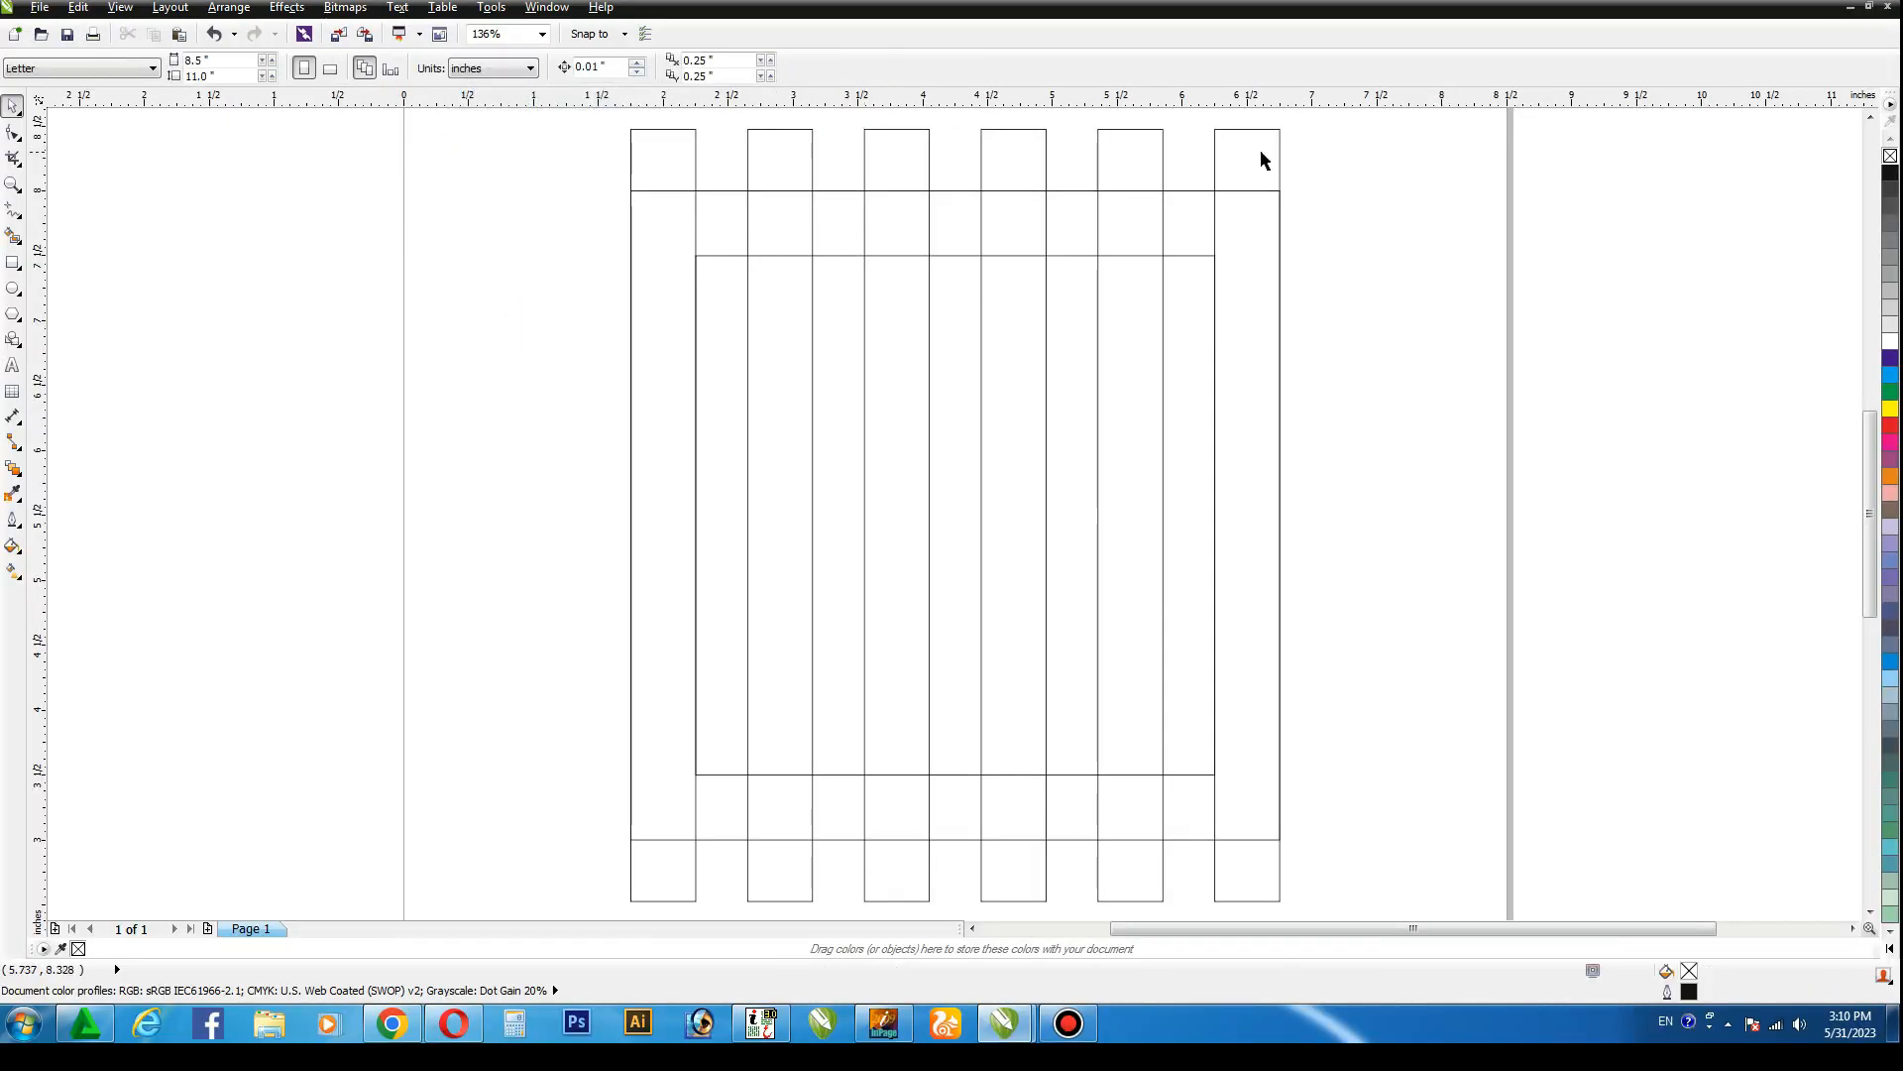
click(16, 107)
click(159, 321)
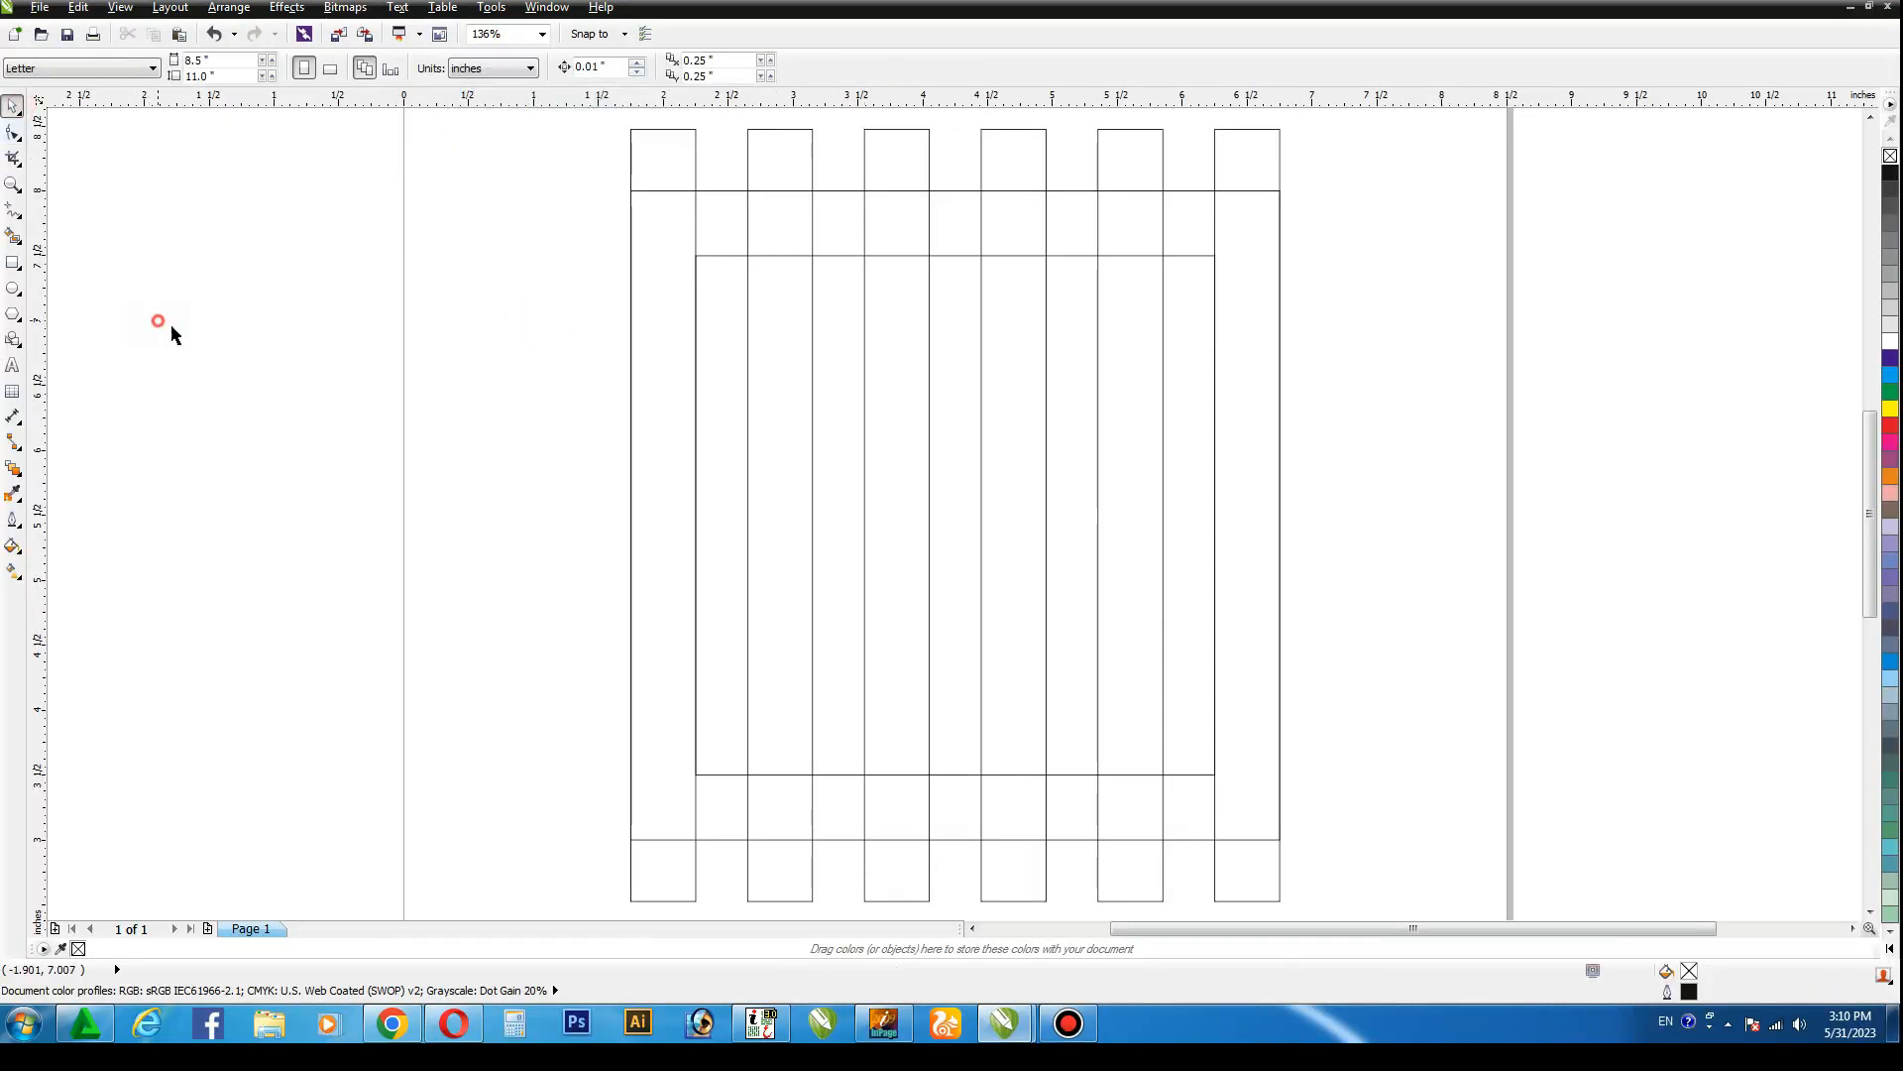
Make a copy of the right vertical strip rotated to 270 degrees and centre it horizontally on the outer square.
click(790, 157)
click(1371, 170)
click(1235, 165)
click(1252, 153)
drag(1287, 122, 1346, 529)
shift+click(968, 189)
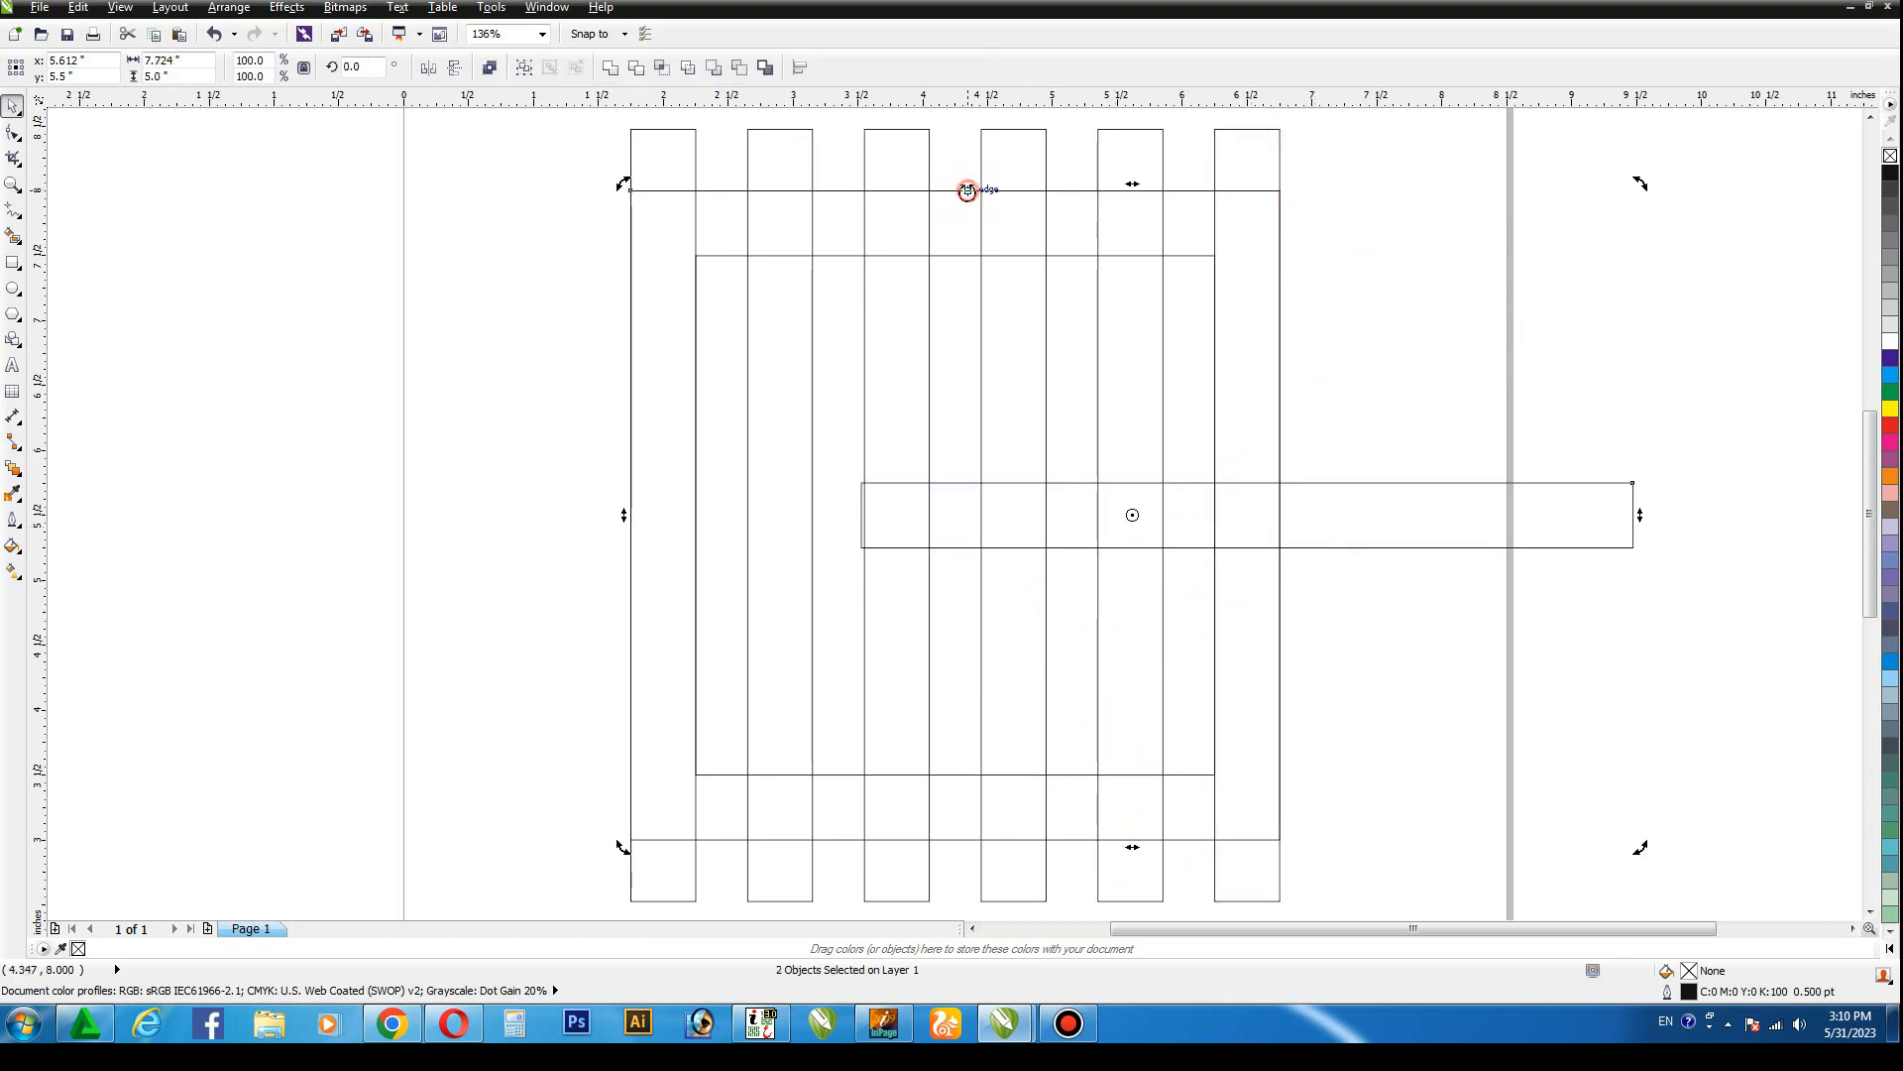
key(c)
click(1477, 327)
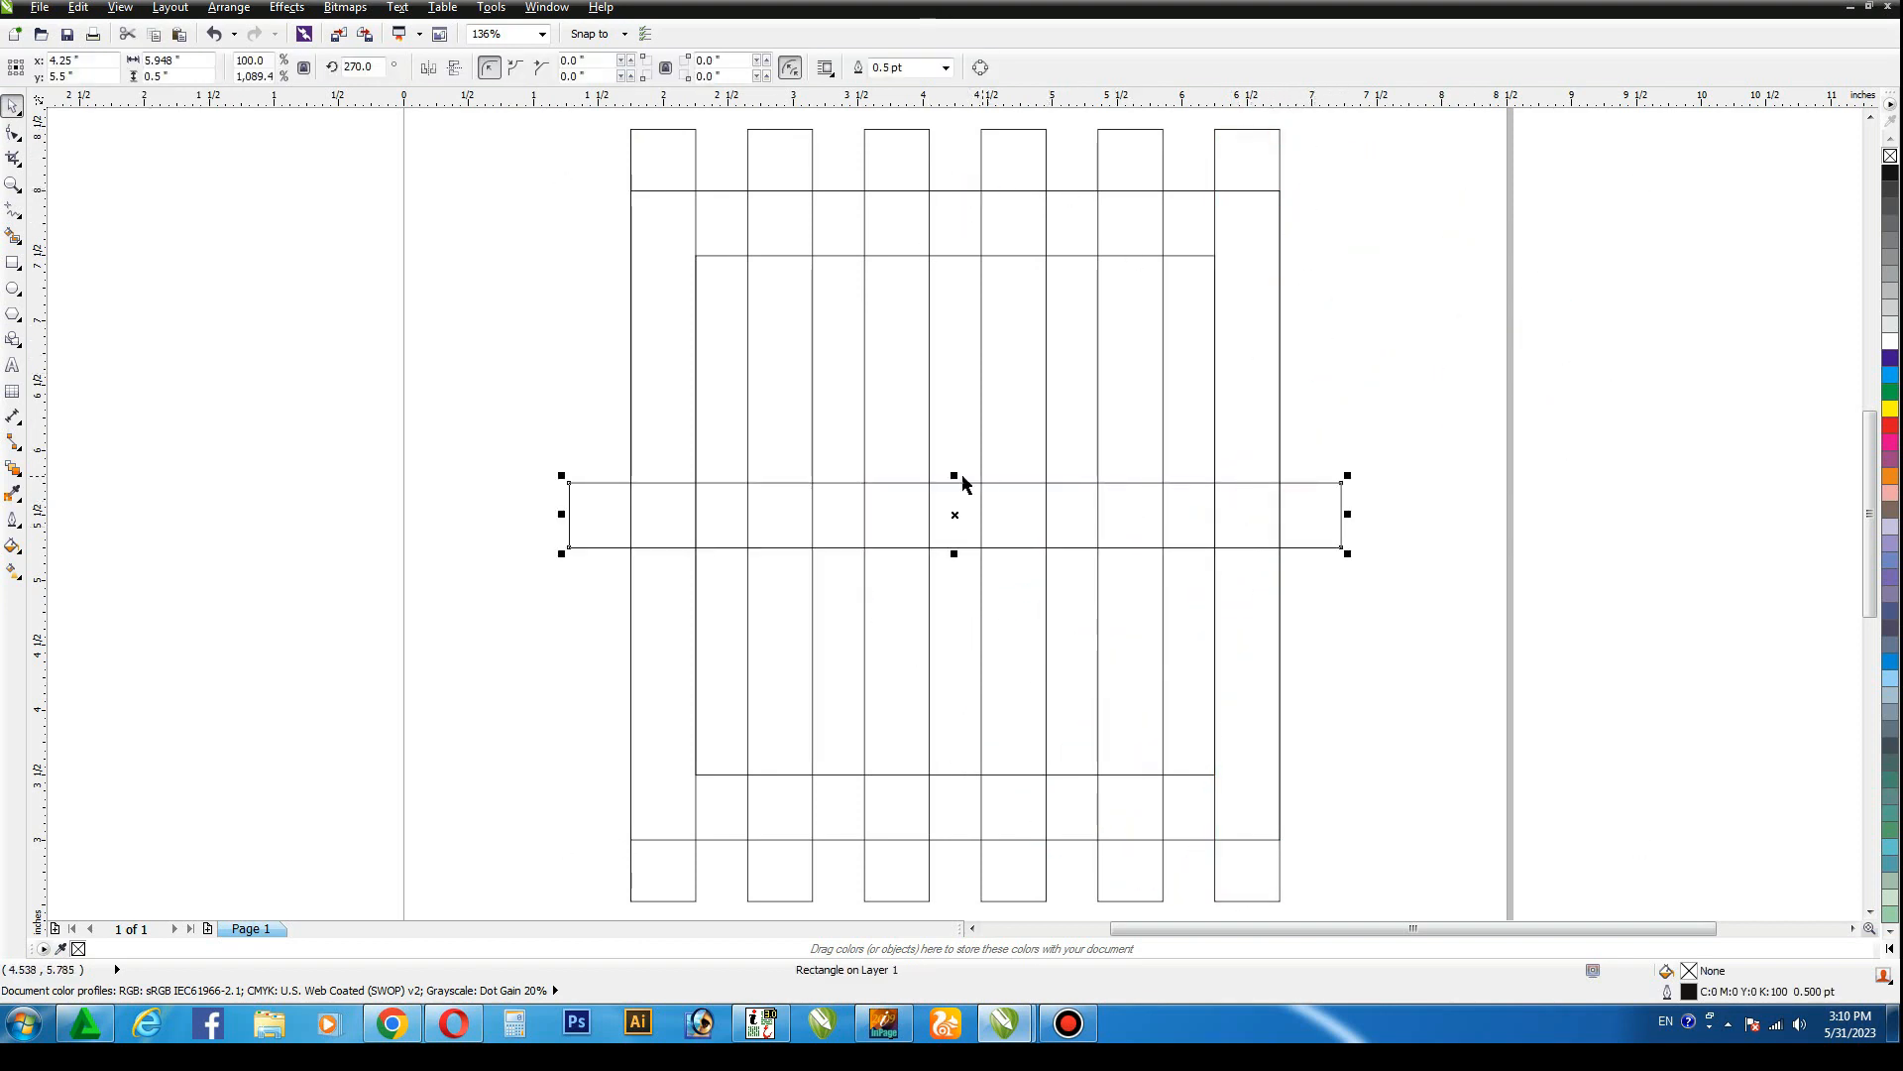
Add a mirrored copy of the horizontal strip directly below it and group the two strips.
drag(954, 477, 953, 564)
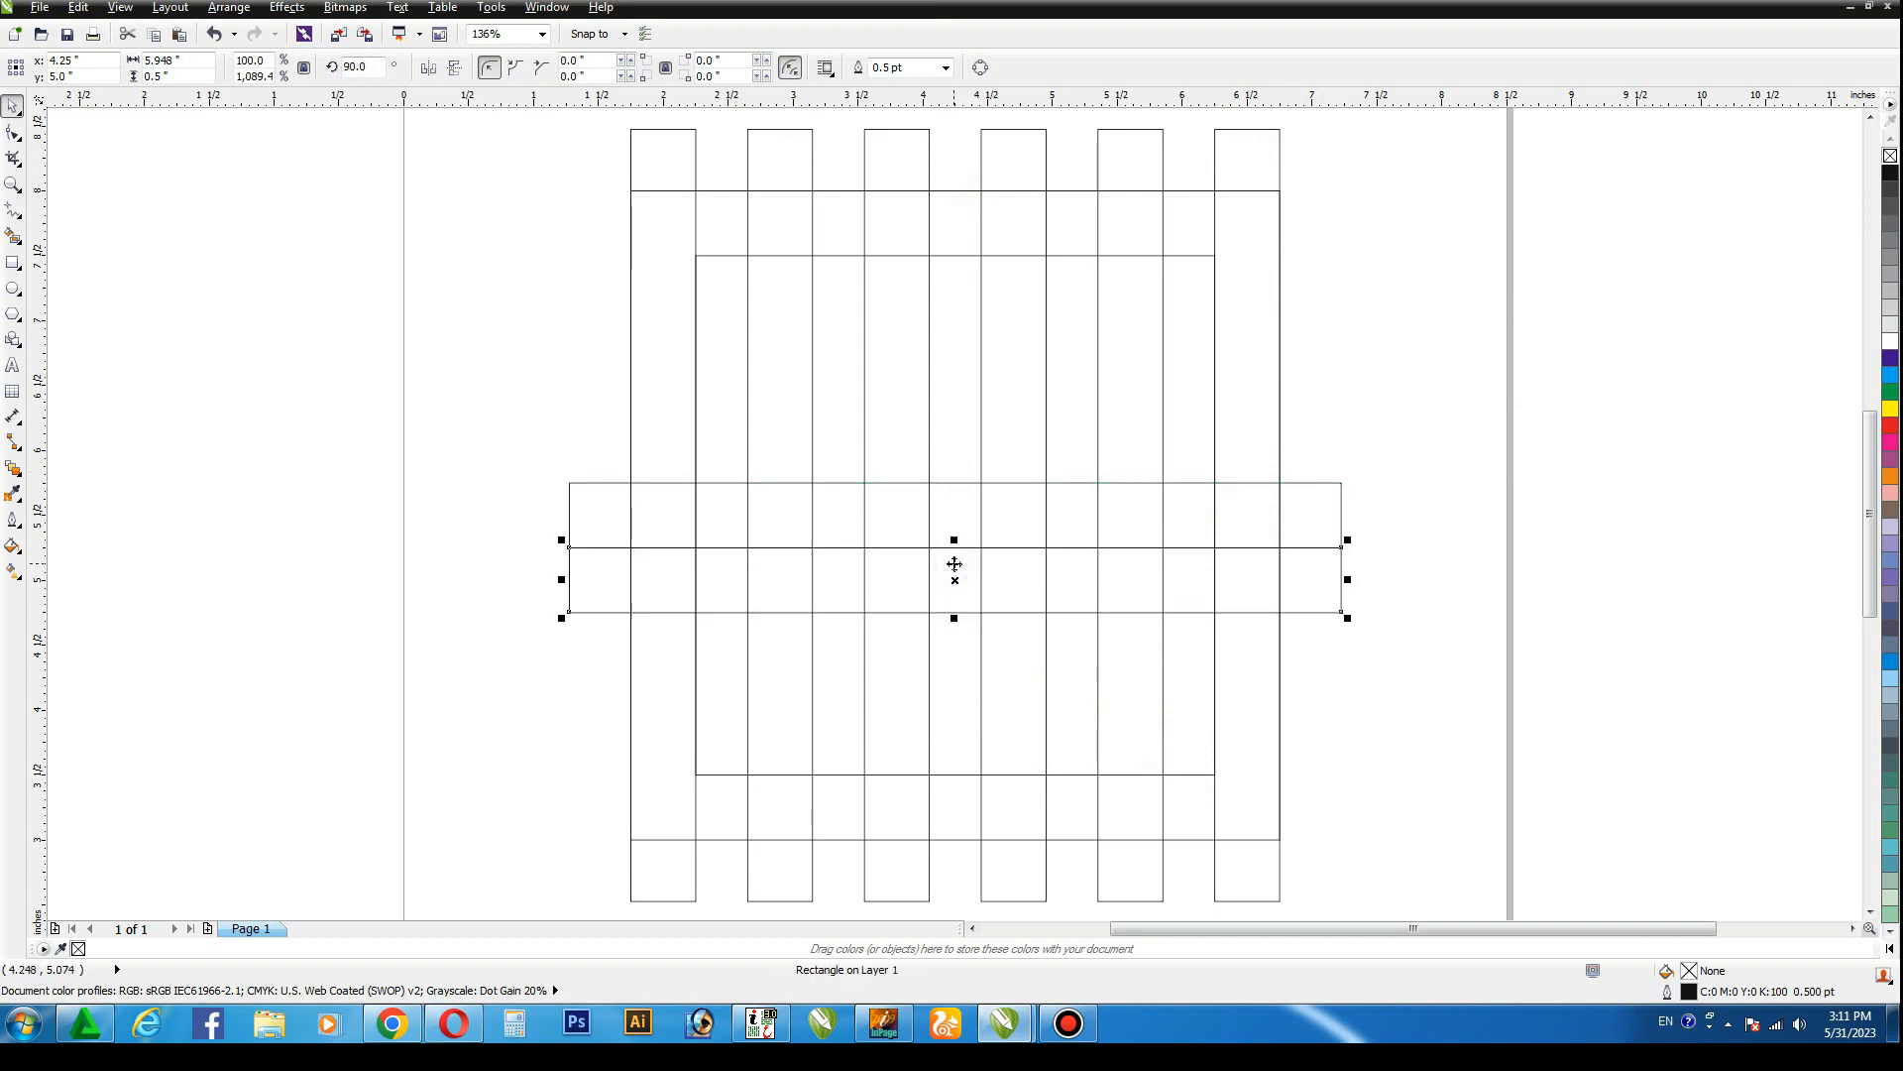
shift+click(965, 509)
key(ctrl+g)
Centre the horizontal strip group vertically on the right vertical strip and add a copy scaled to half height about its centre.
shift+click(1273, 405)
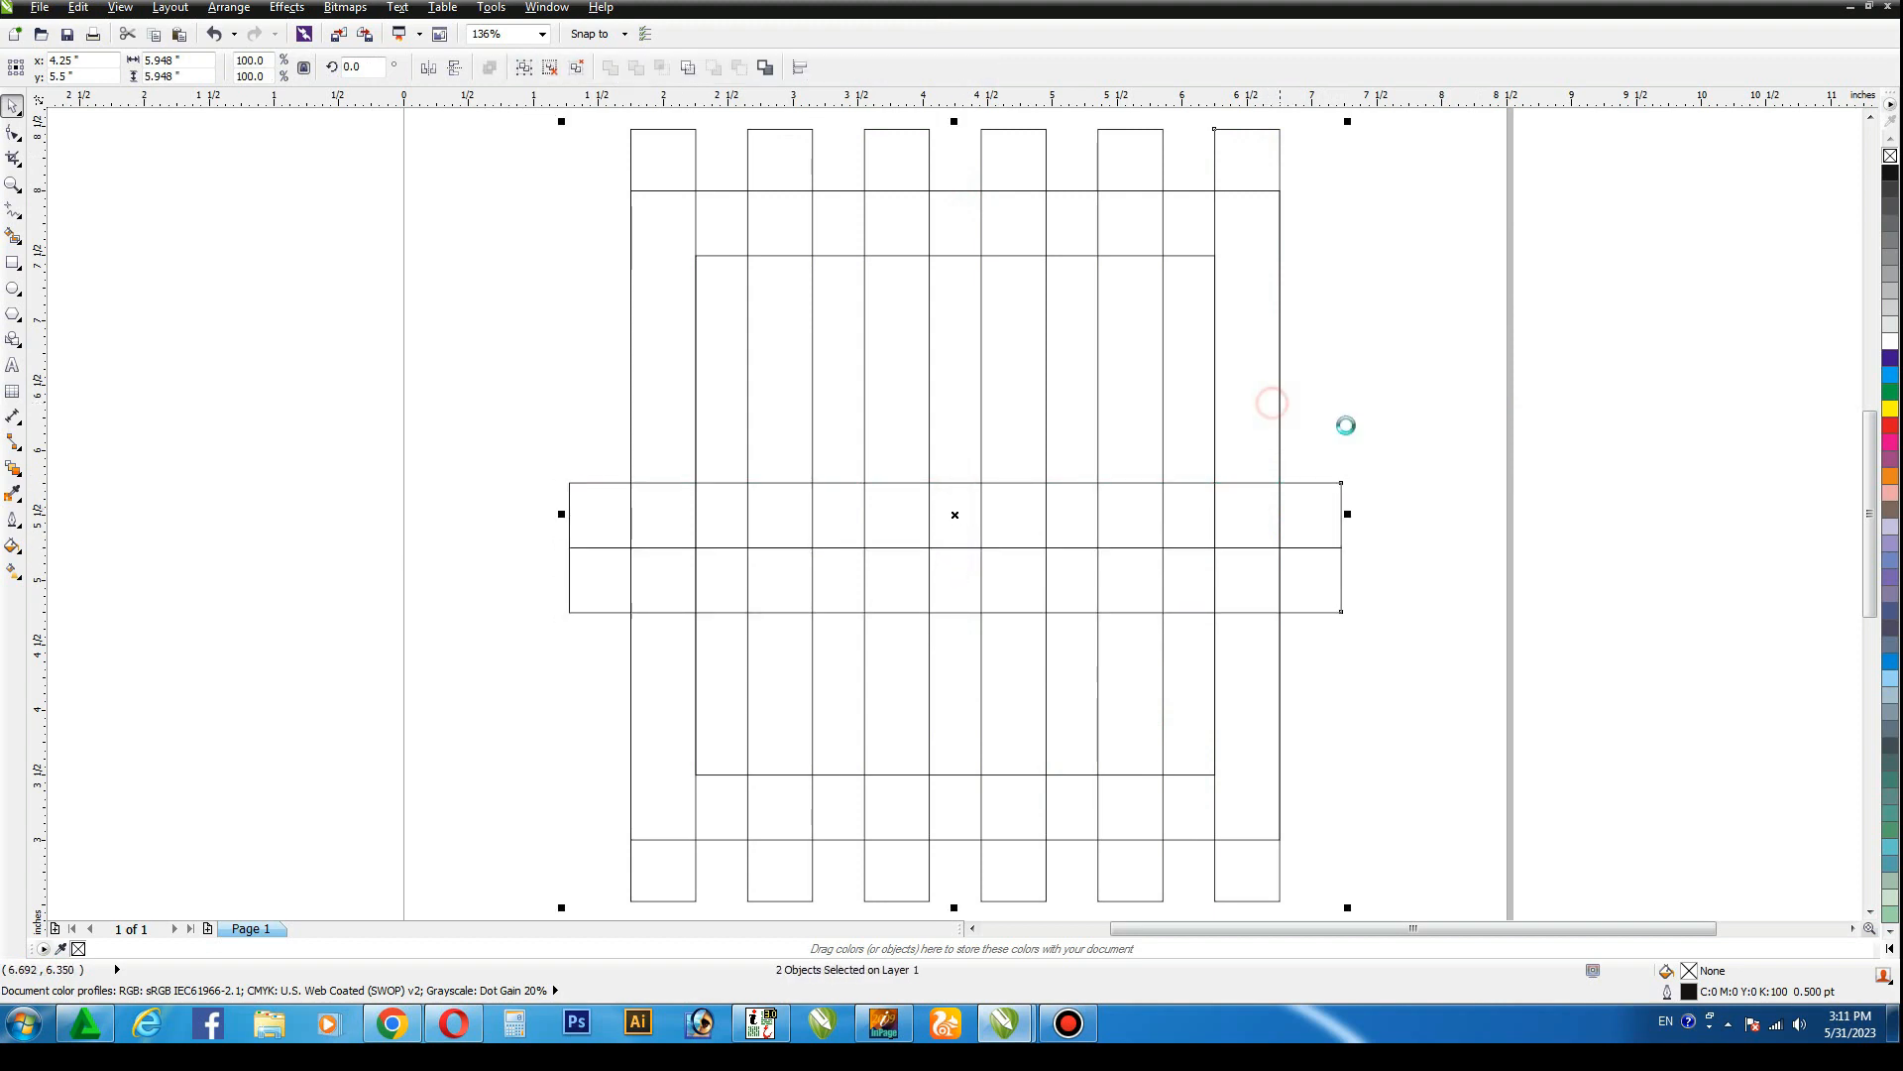
key(e)
click(1470, 396)
click(1314, 462)
drag(954, 445, 956, 481)
click(1377, 383)
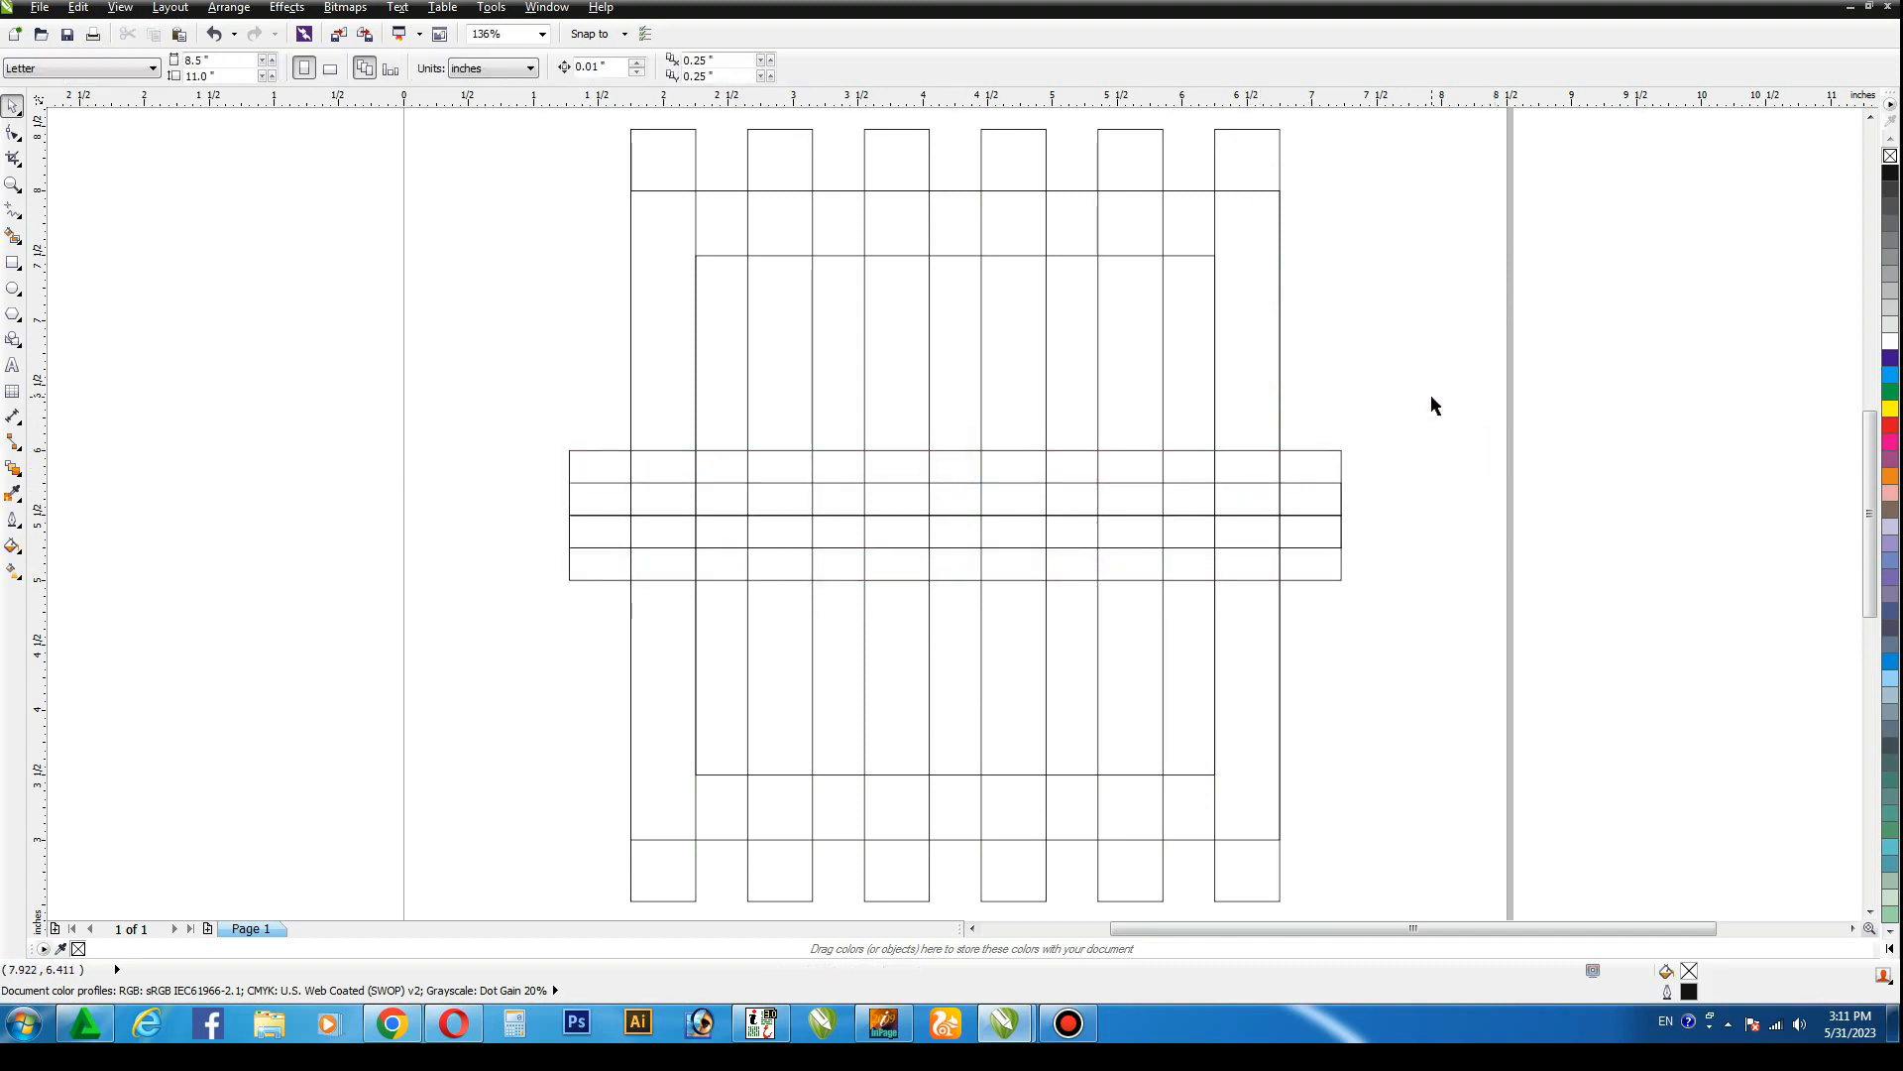
Draw a six-sided polygon, set its width to 5.0 inches and centre it on the page.
click(13, 313)
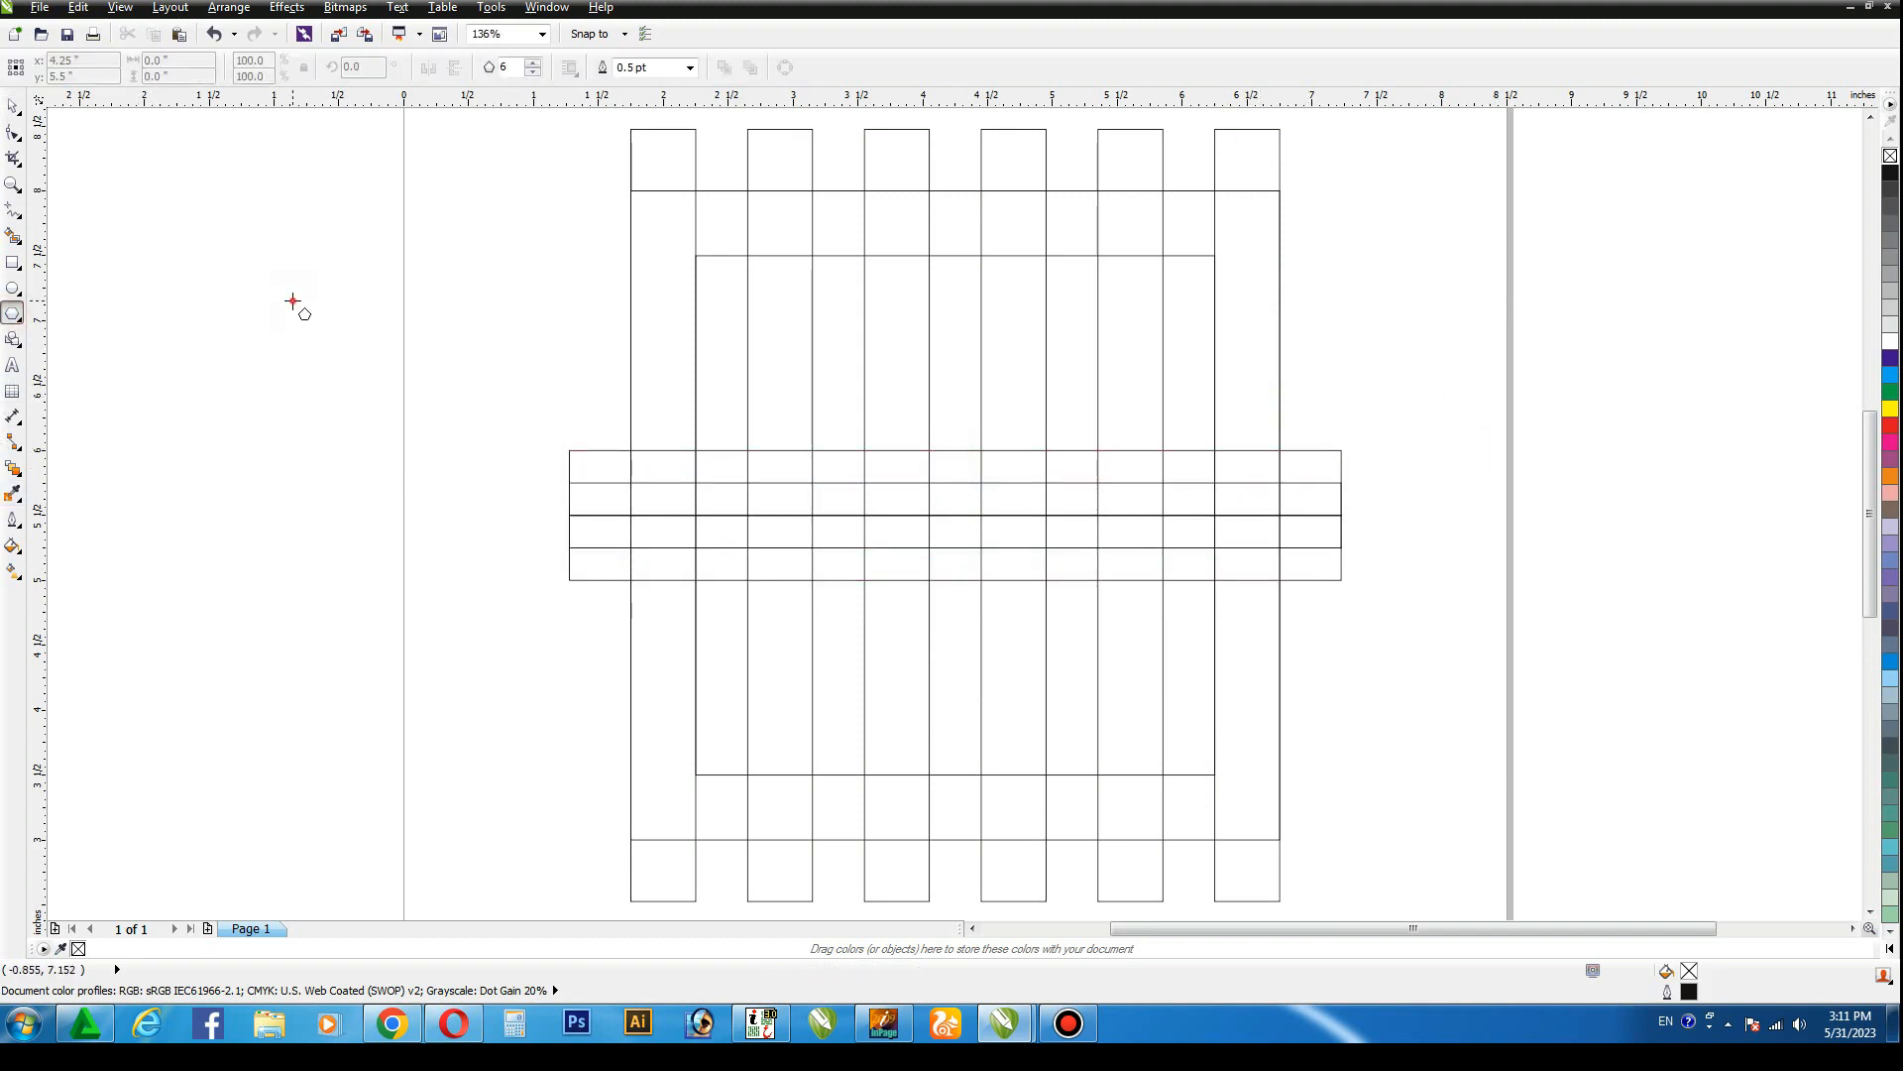
drag(304, 294, 572, 599)
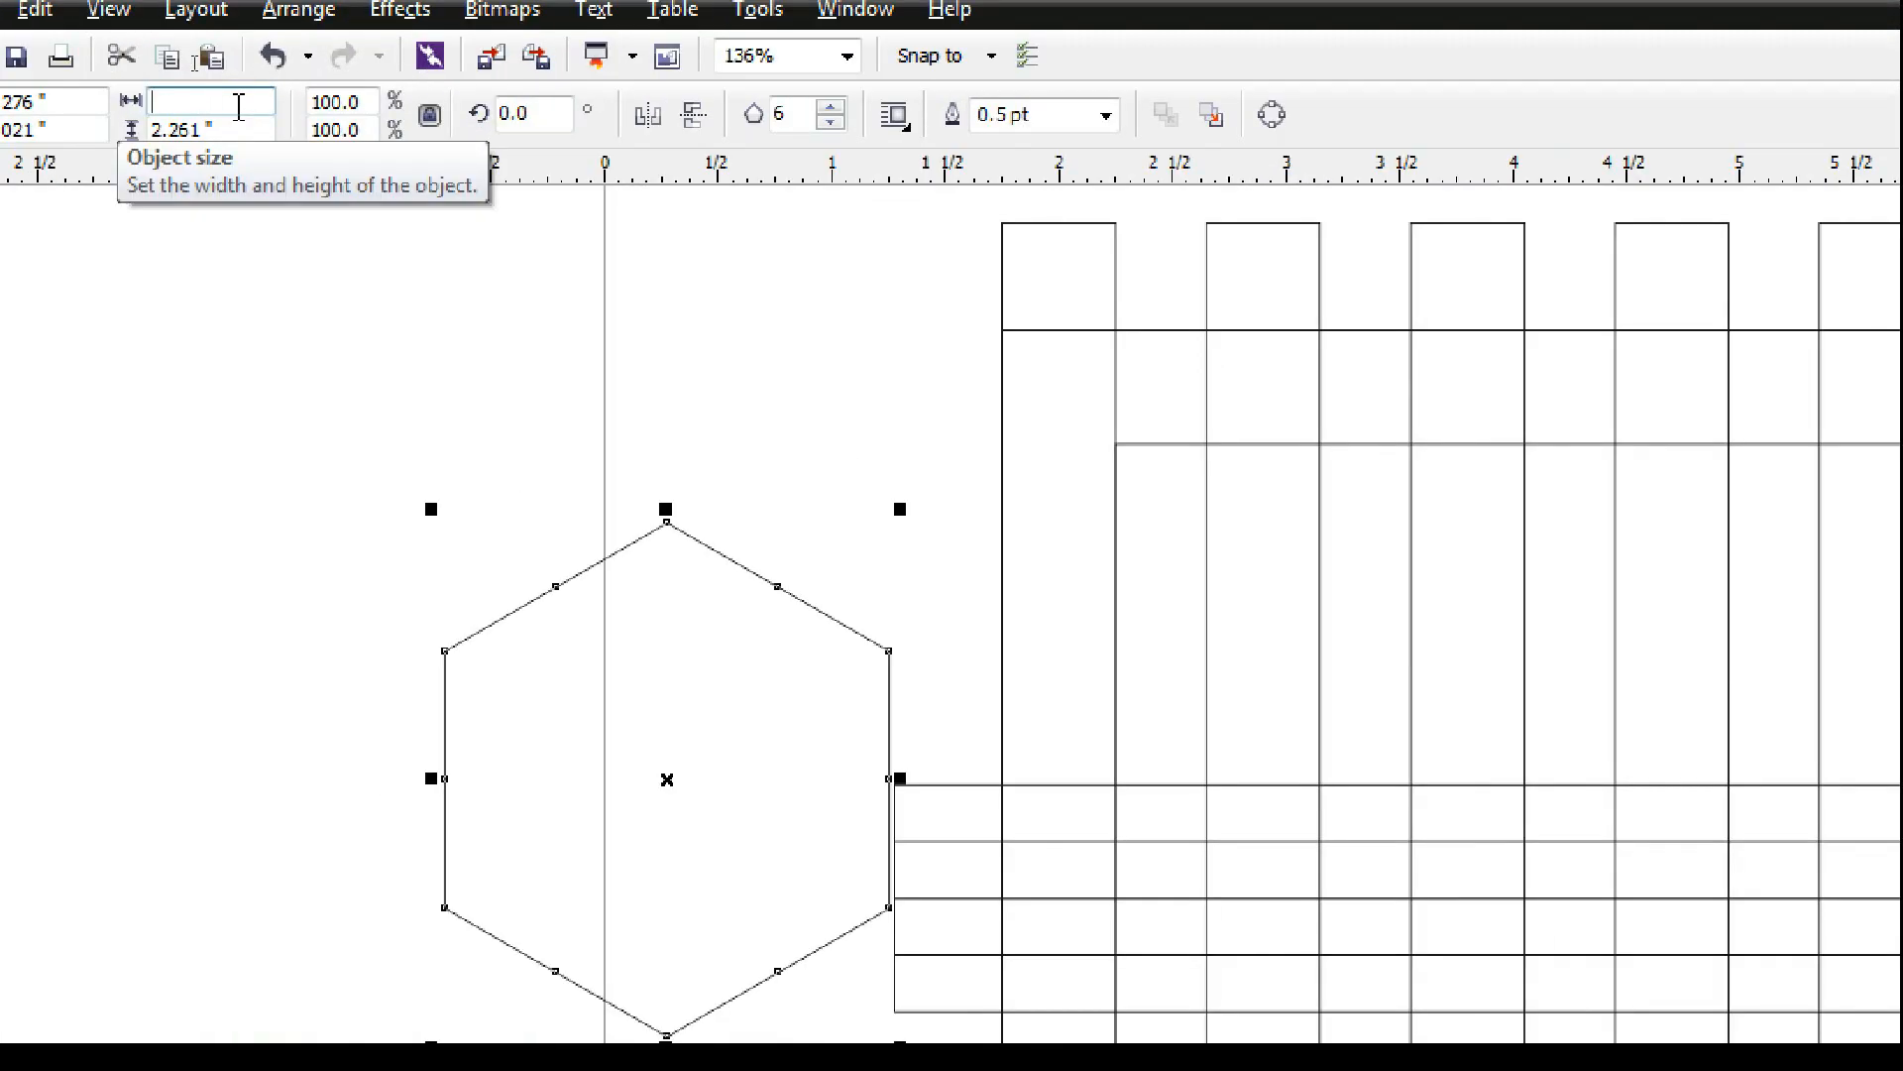
text(5.0)
key(Return)
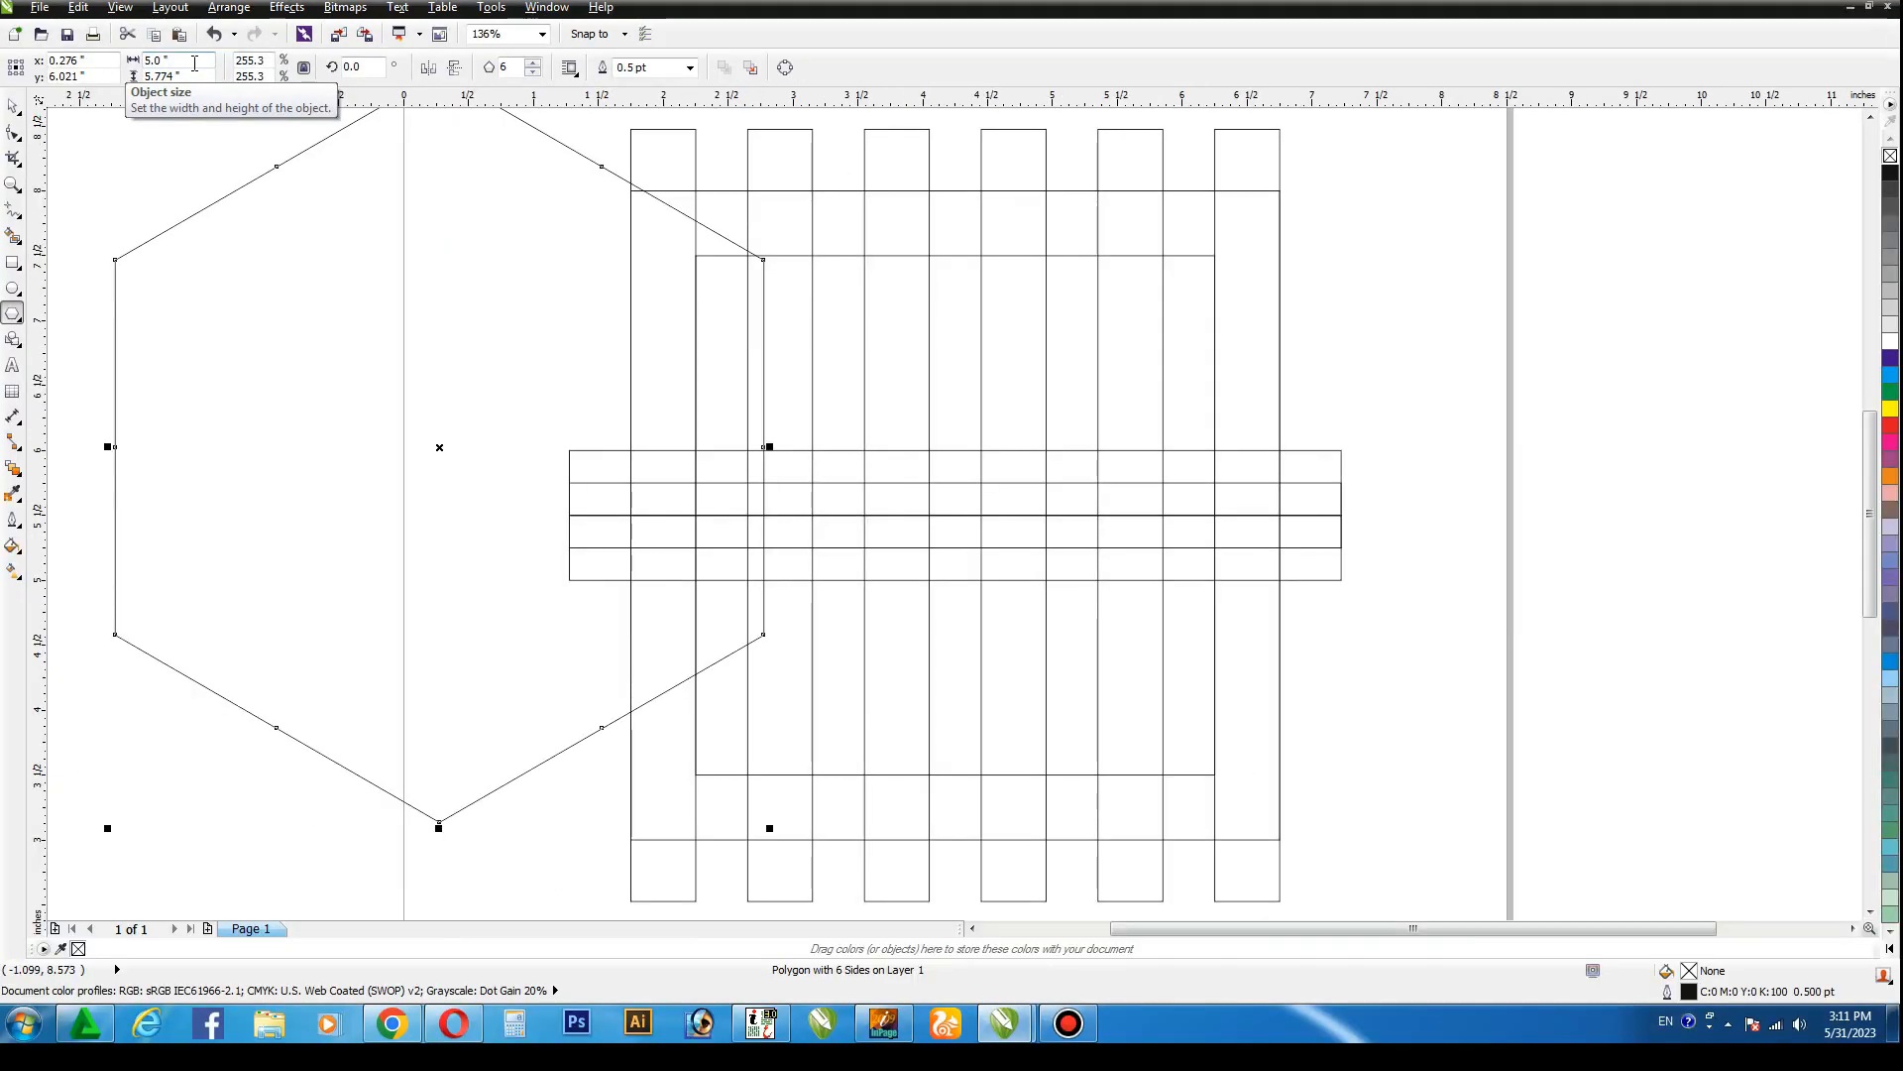
key(p)
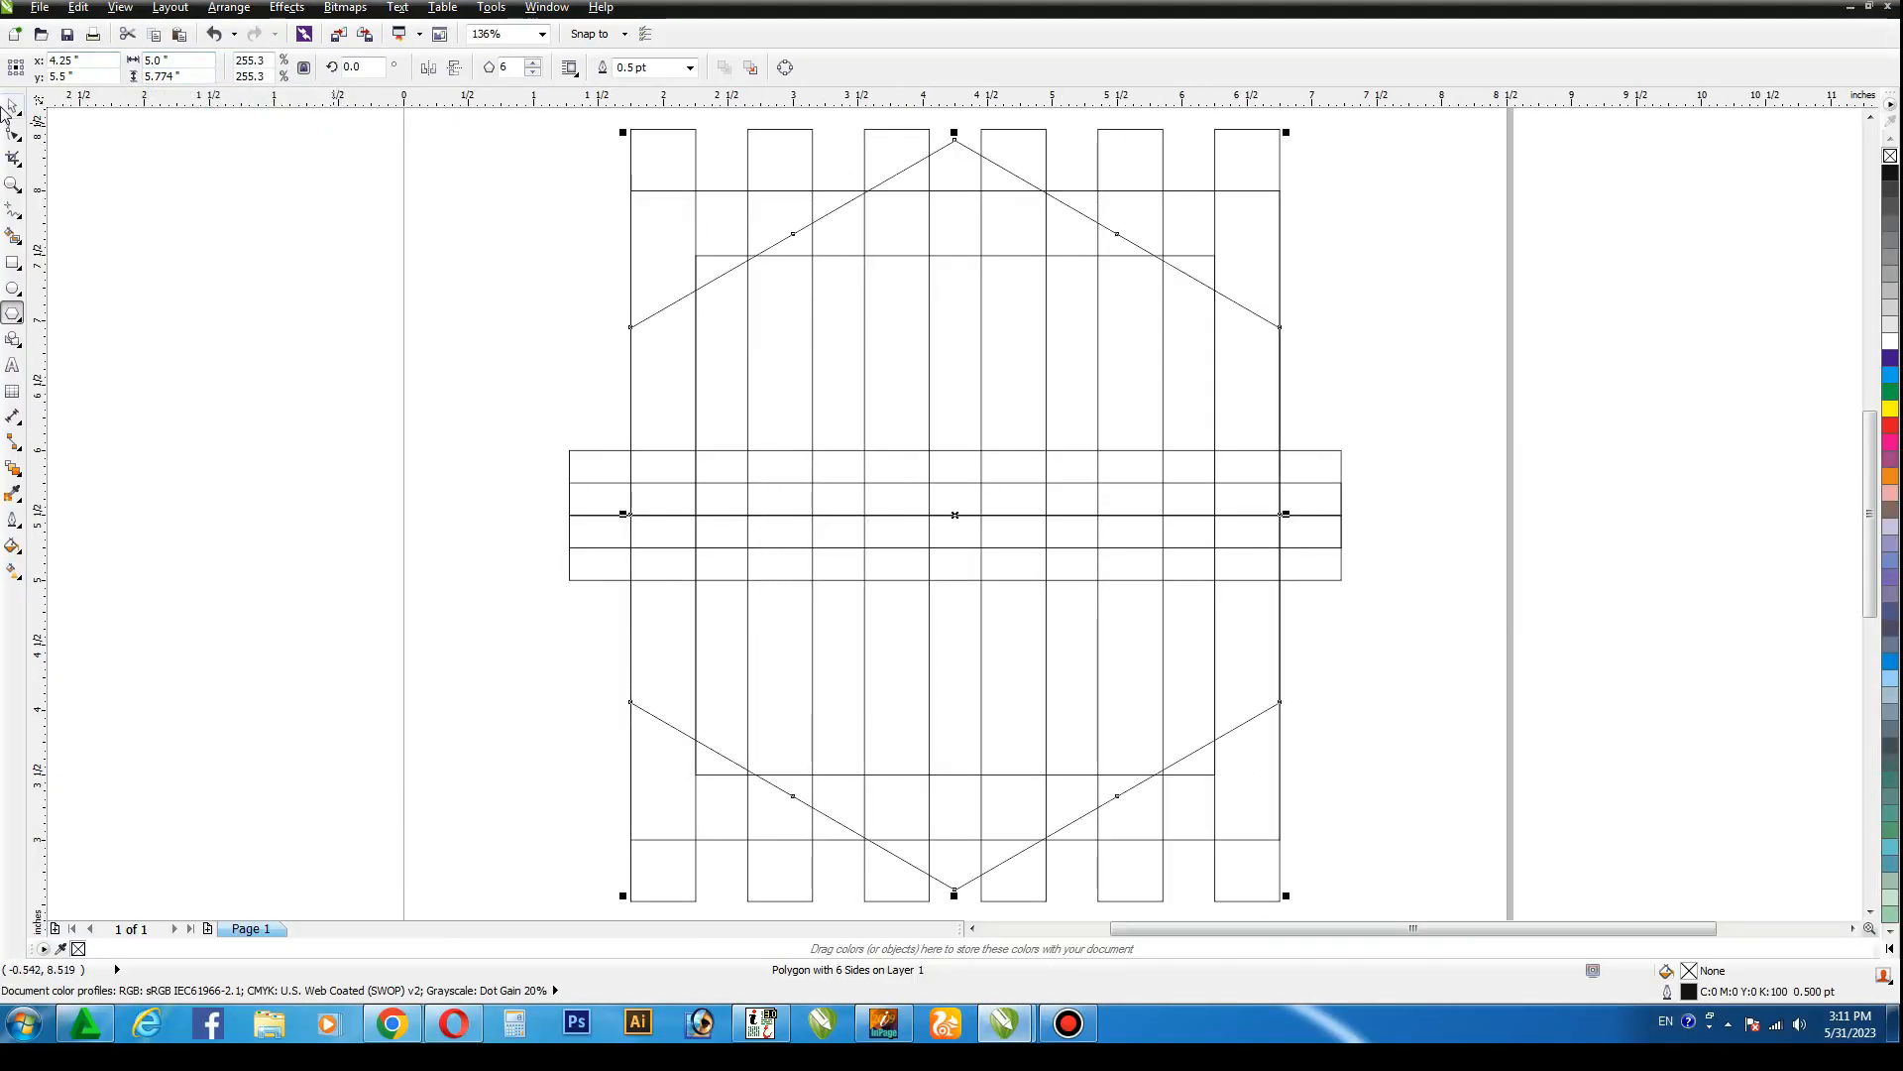
click(13, 106)
drag(38, 114, 80, 128)
Copy the hexagon, paste it in place and set the copy's width to 4.0 inches.
click(957, 146)
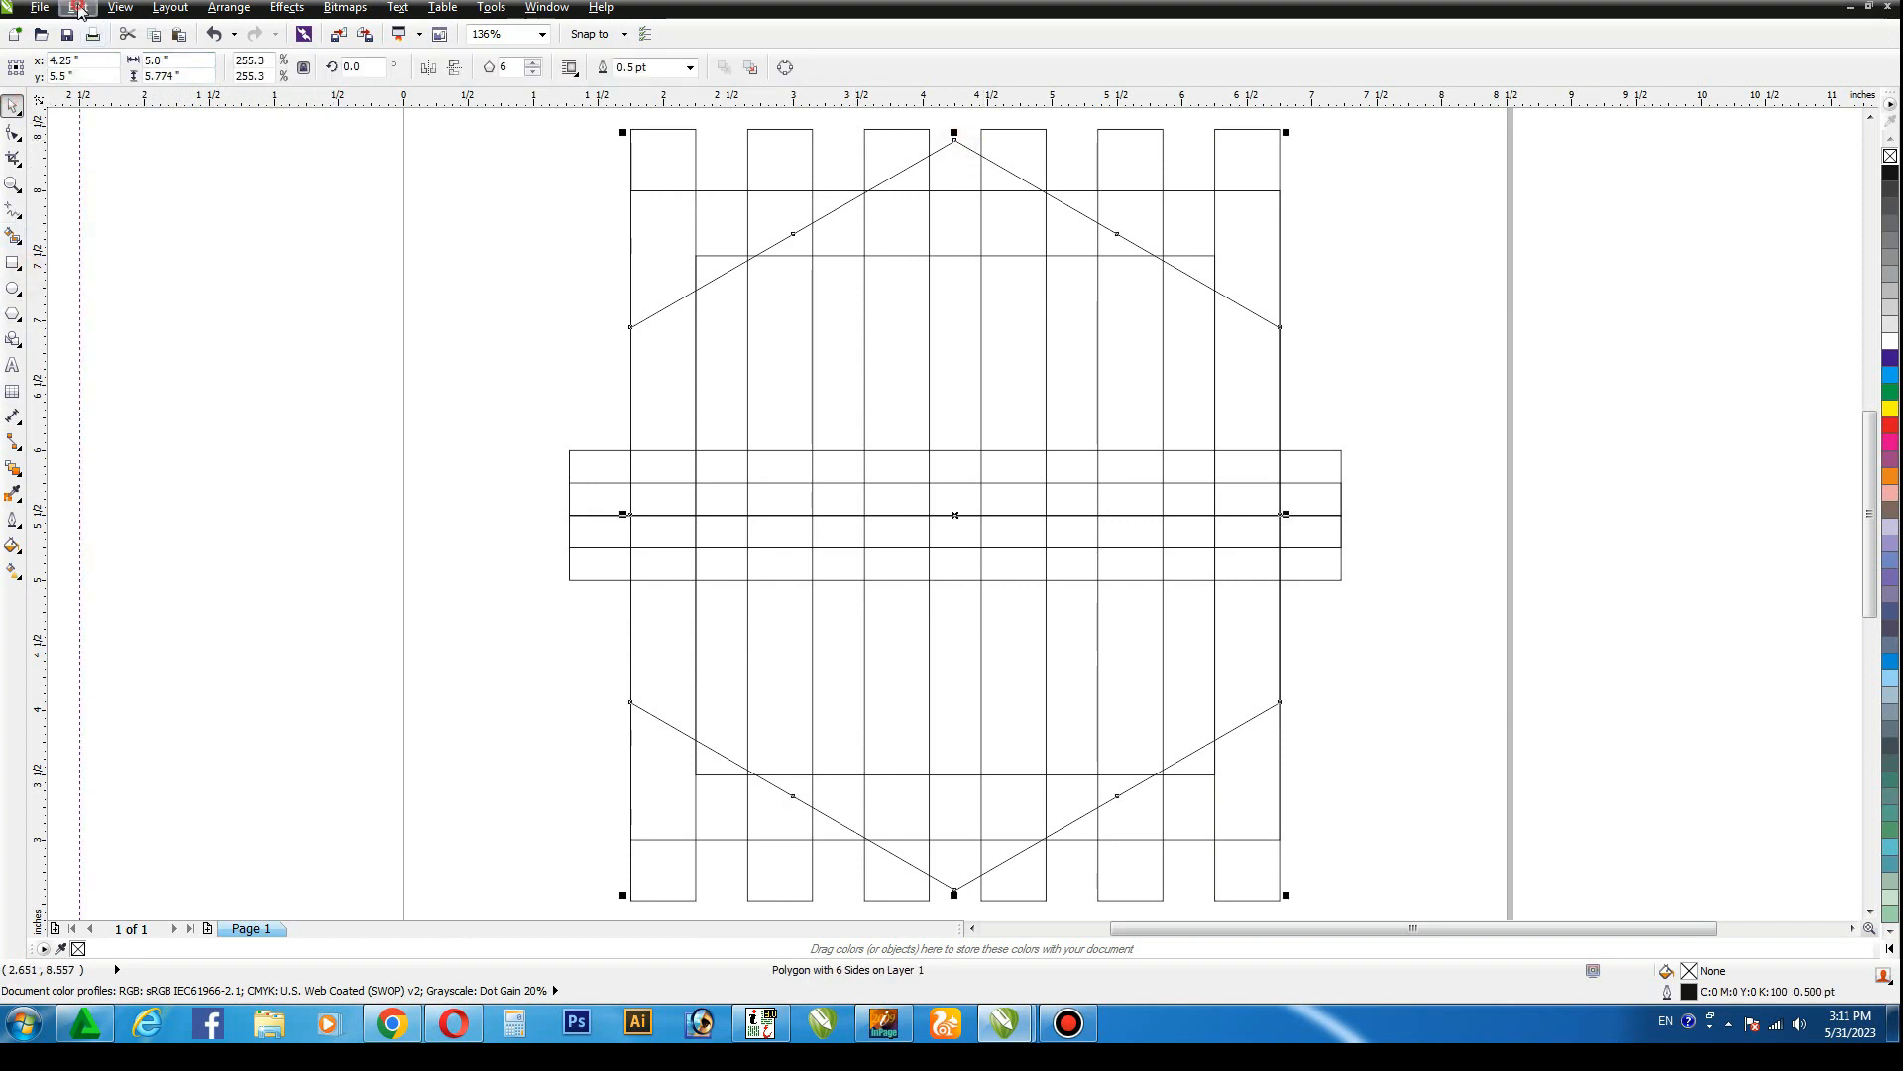
click(80, 8)
click(91, 124)
click(83, 9)
click(99, 141)
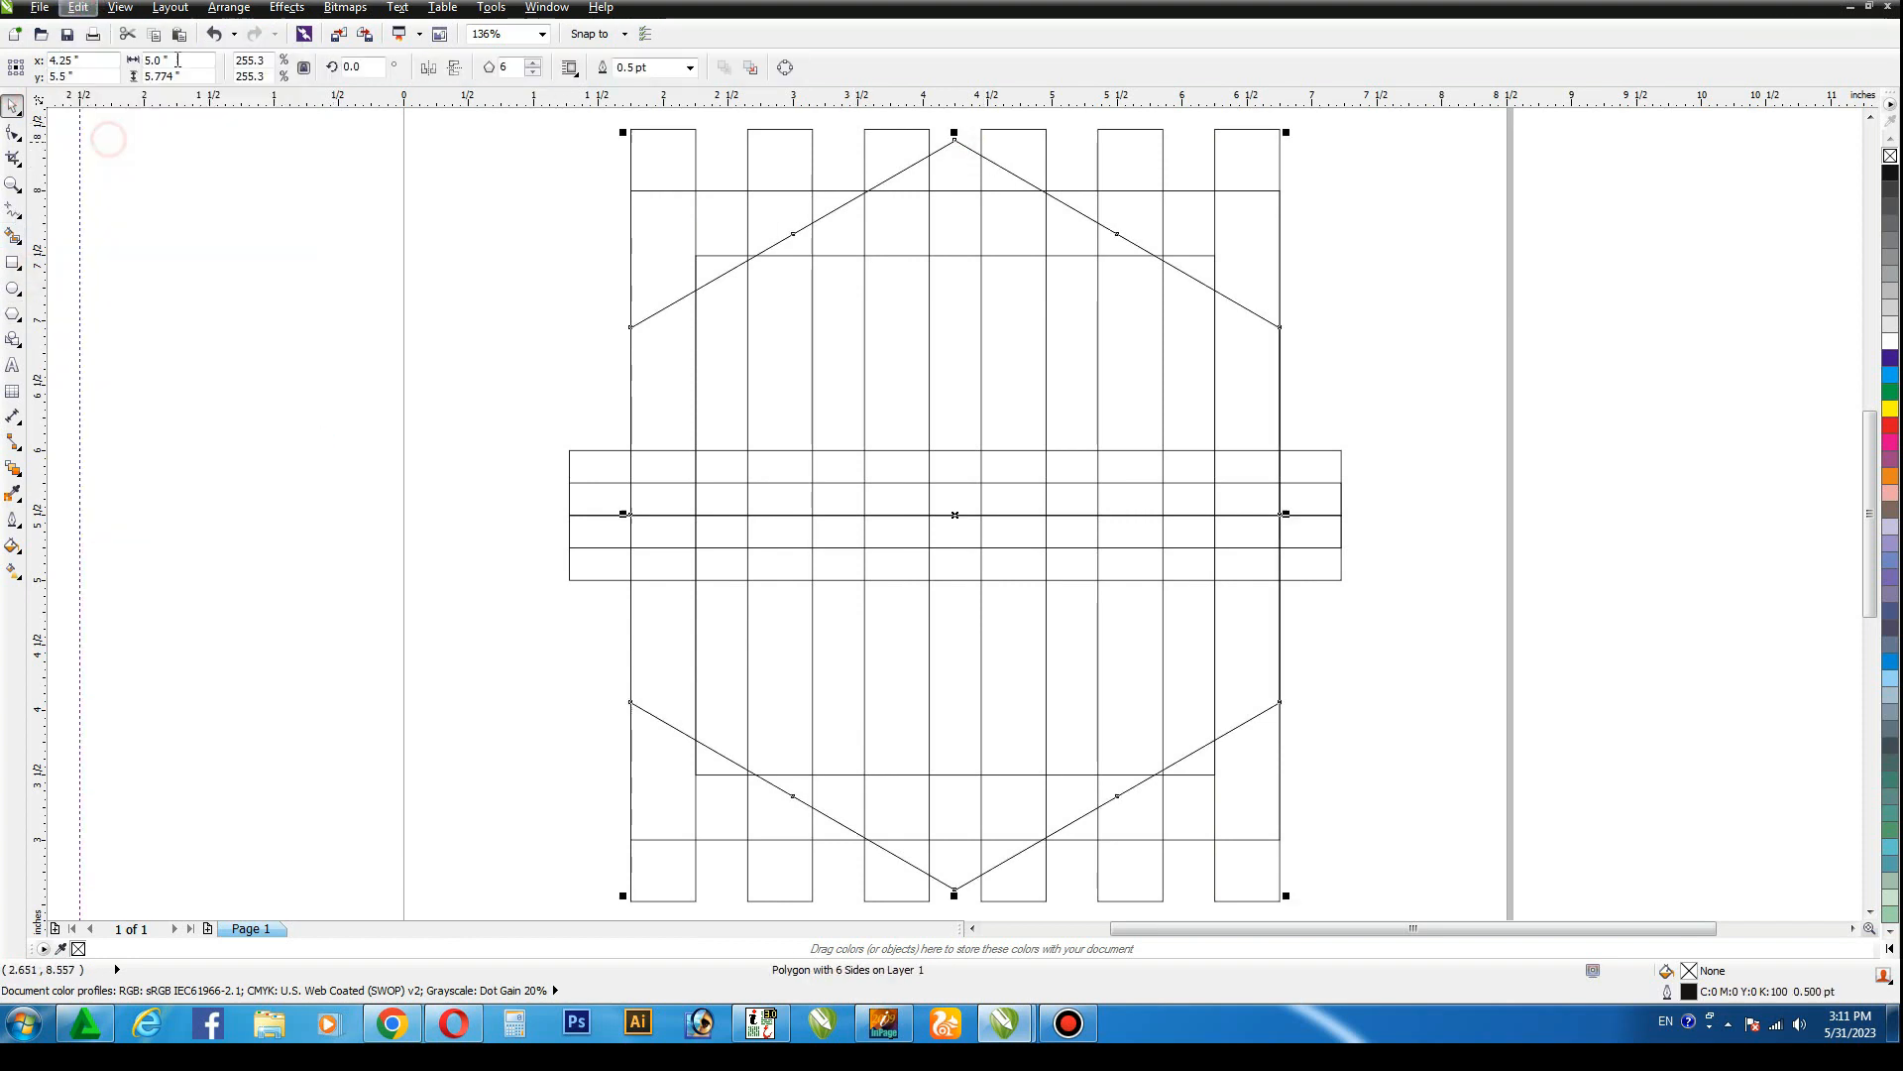
click(189, 60)
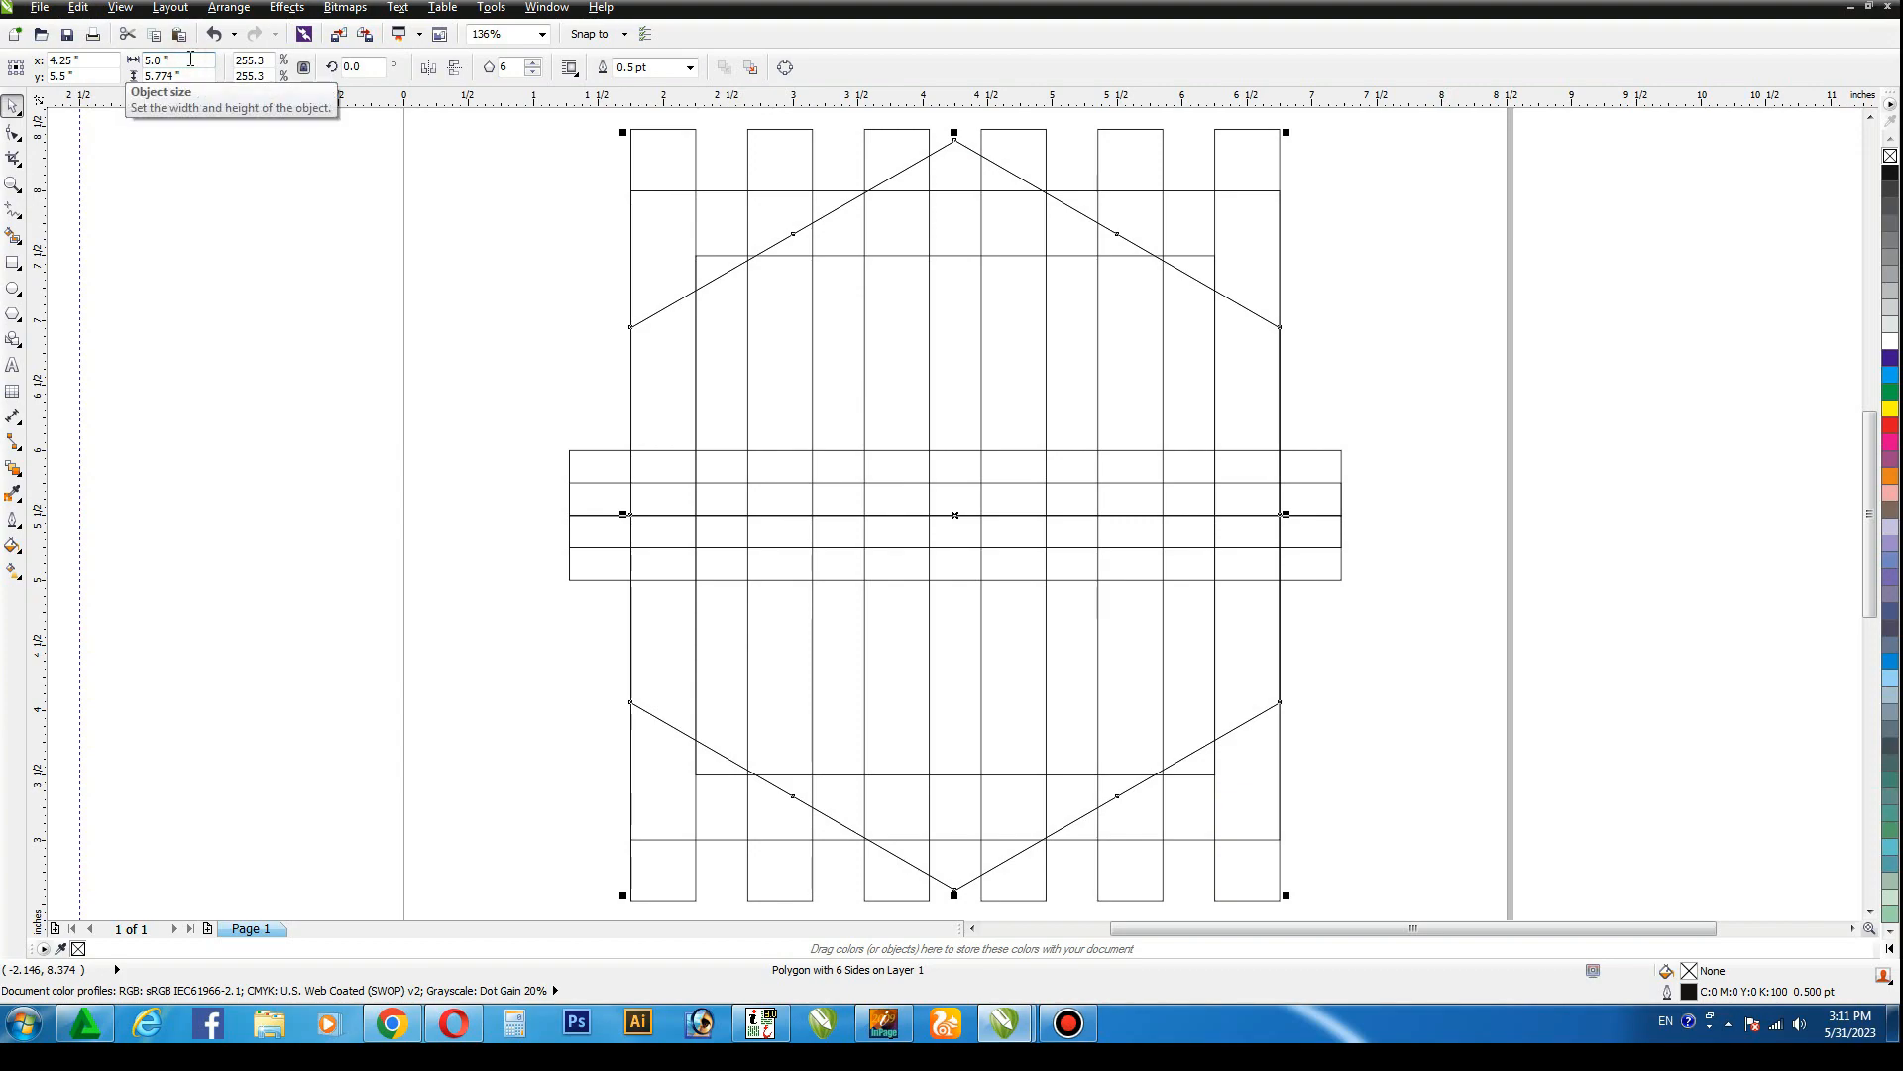
key(BackSpace)
text(4.0)
key(Return)
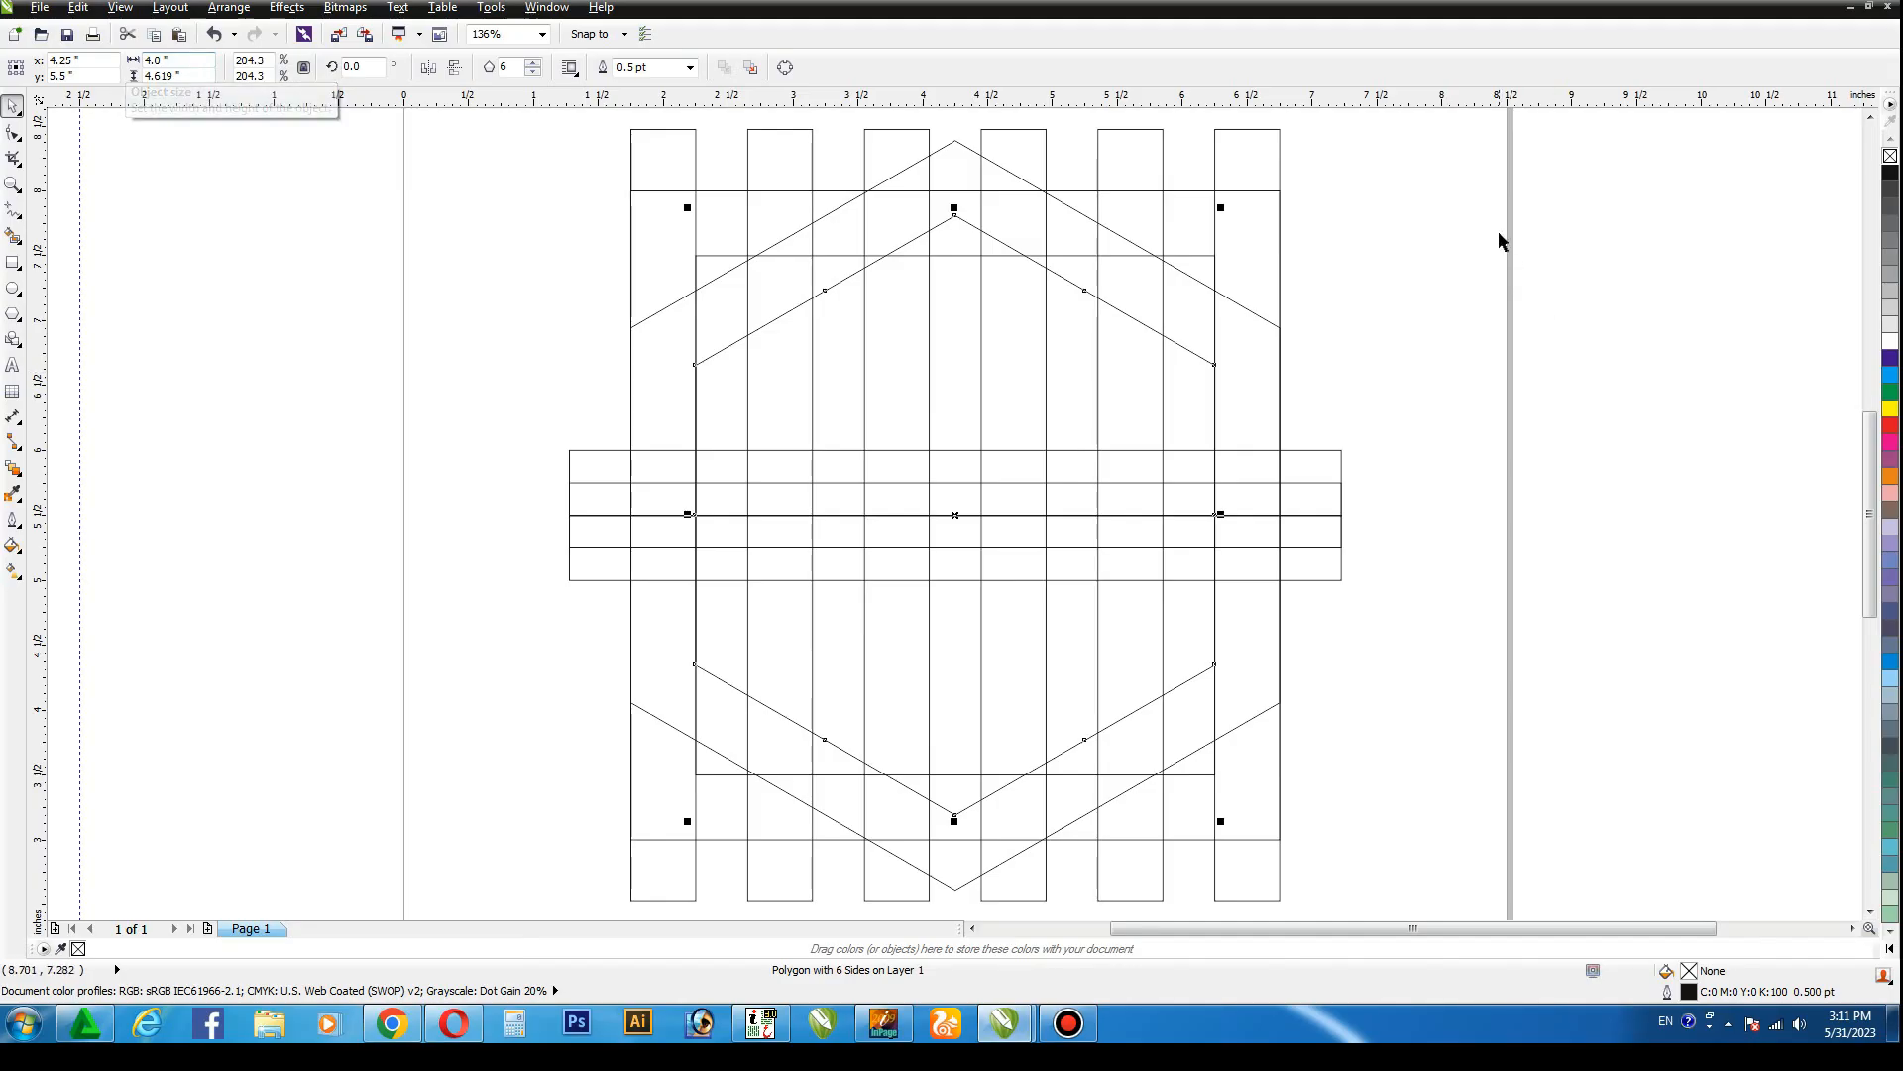
click(1499, 234)
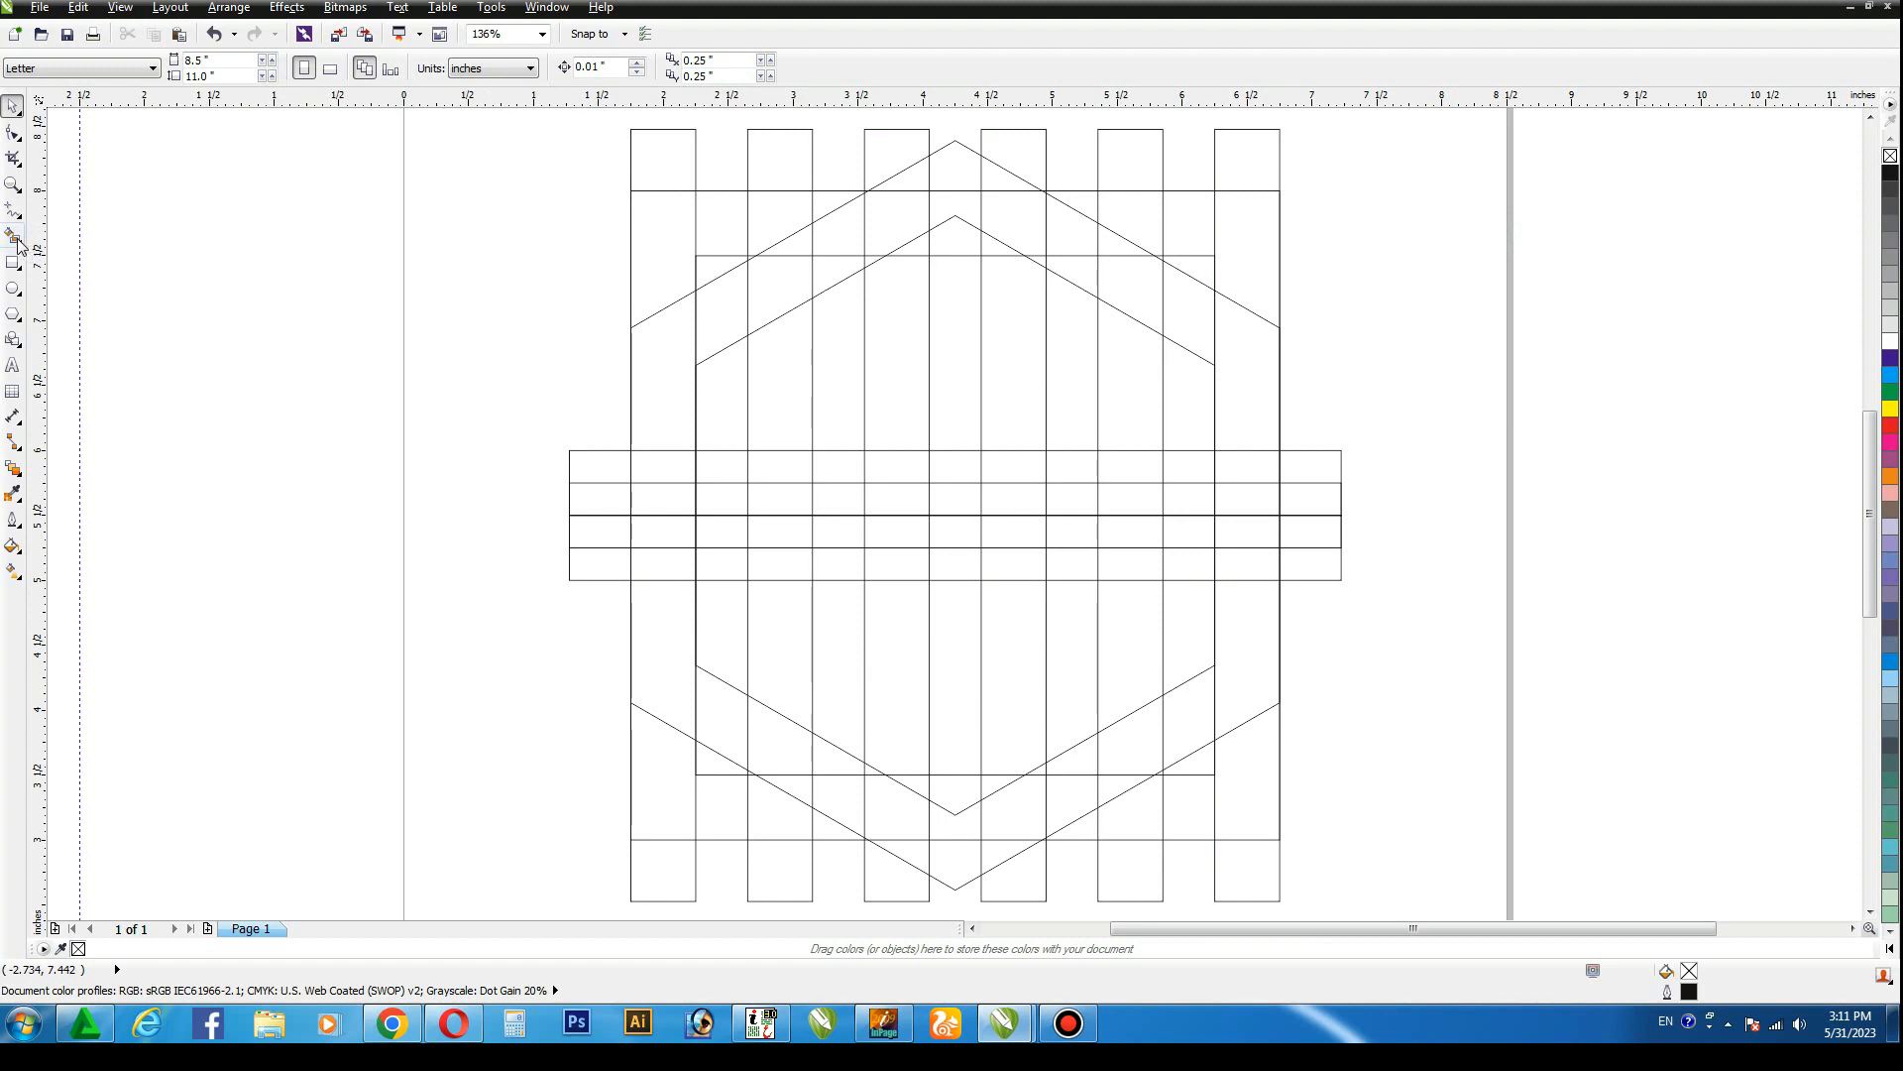
Smart-fill the top-left band regions blue-grey, from the second vertical strip's right edge to the outer square's corner.
click(17, 243)
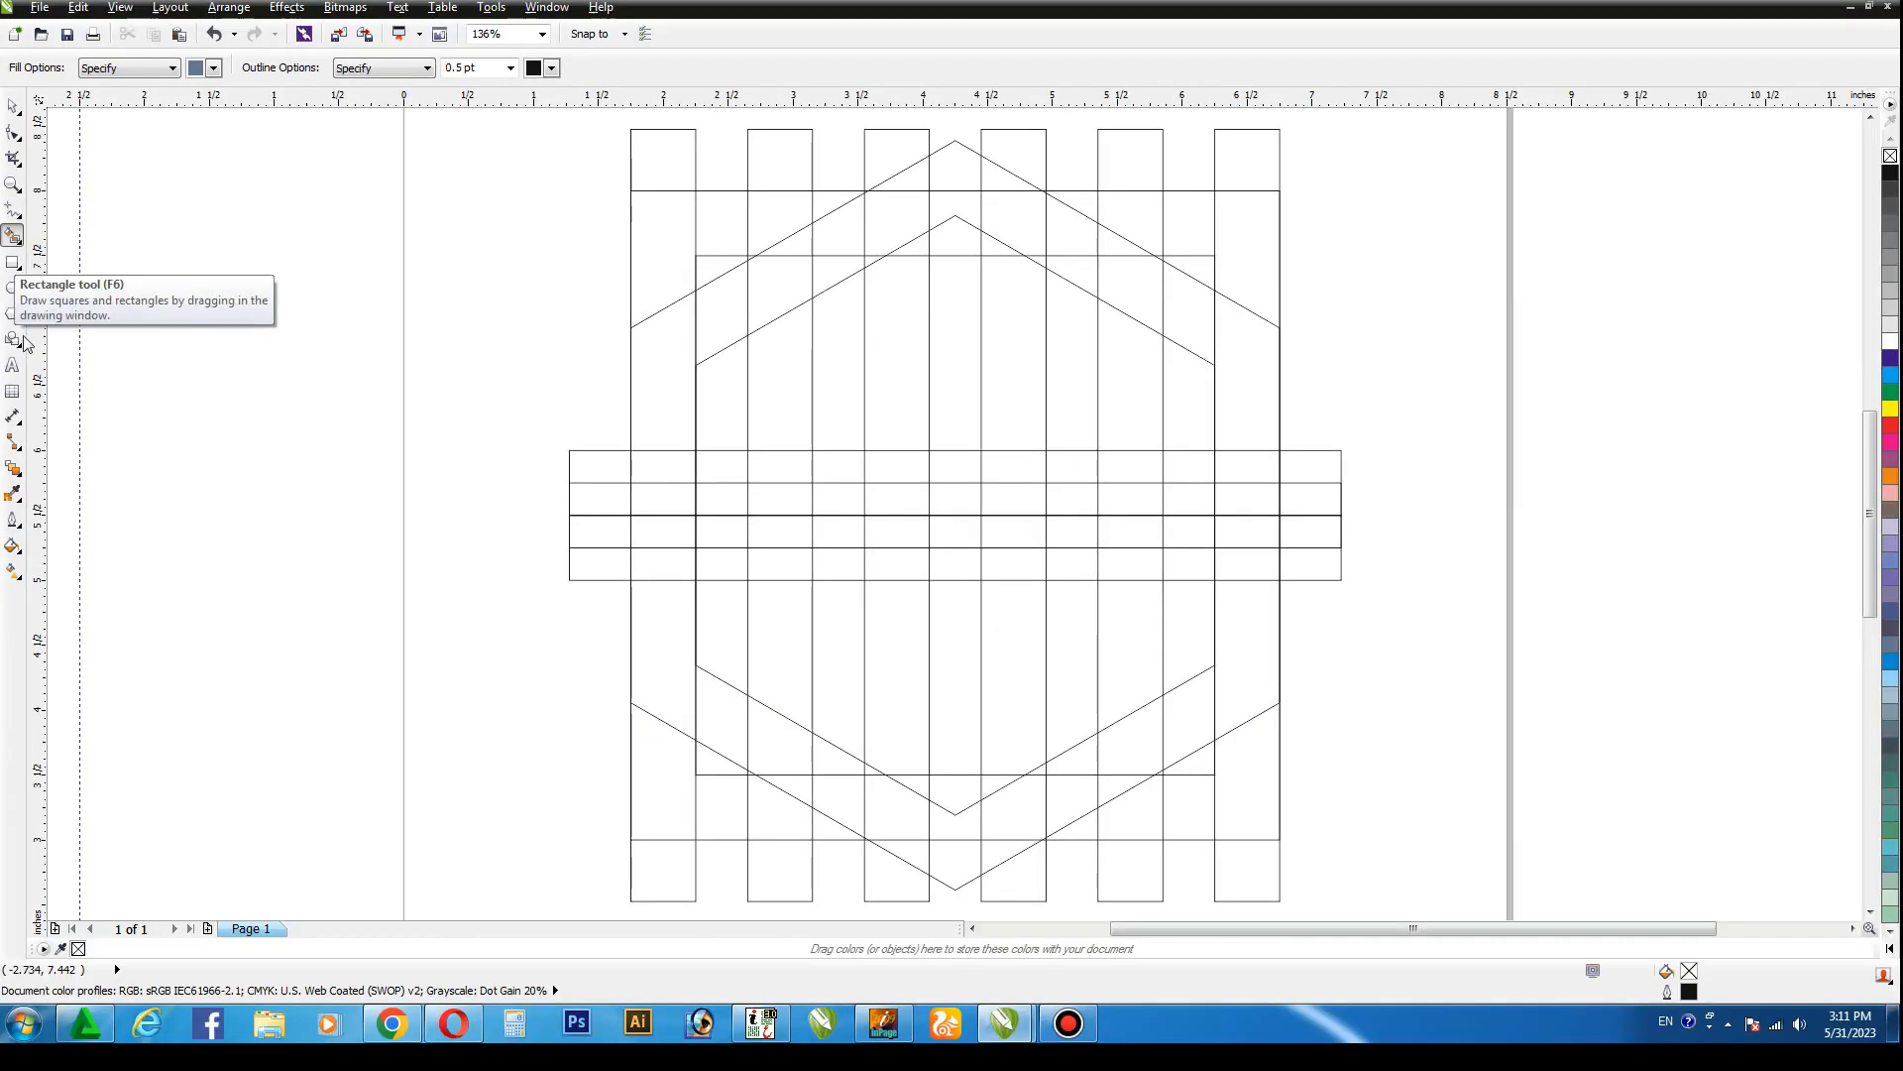
click(797, 249)
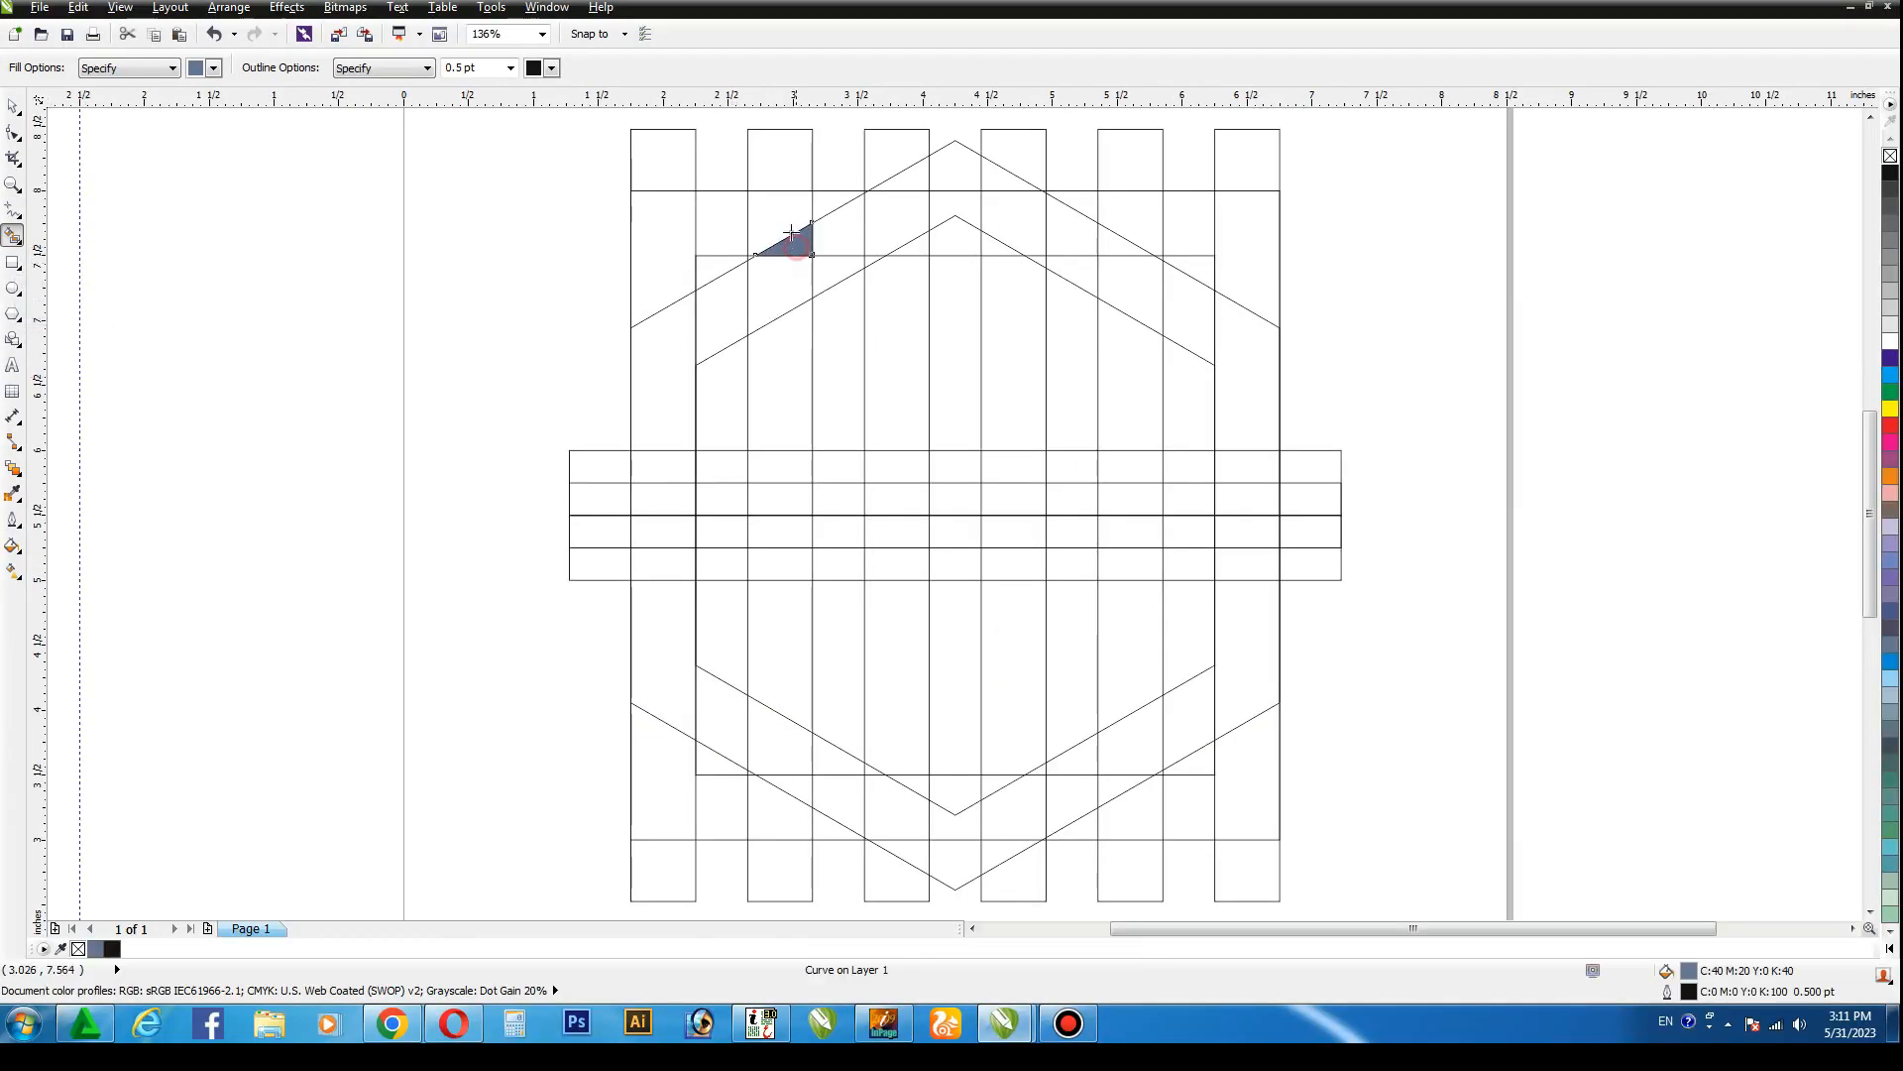
click(781, 212)
click(730, 223)
click(673, 226)
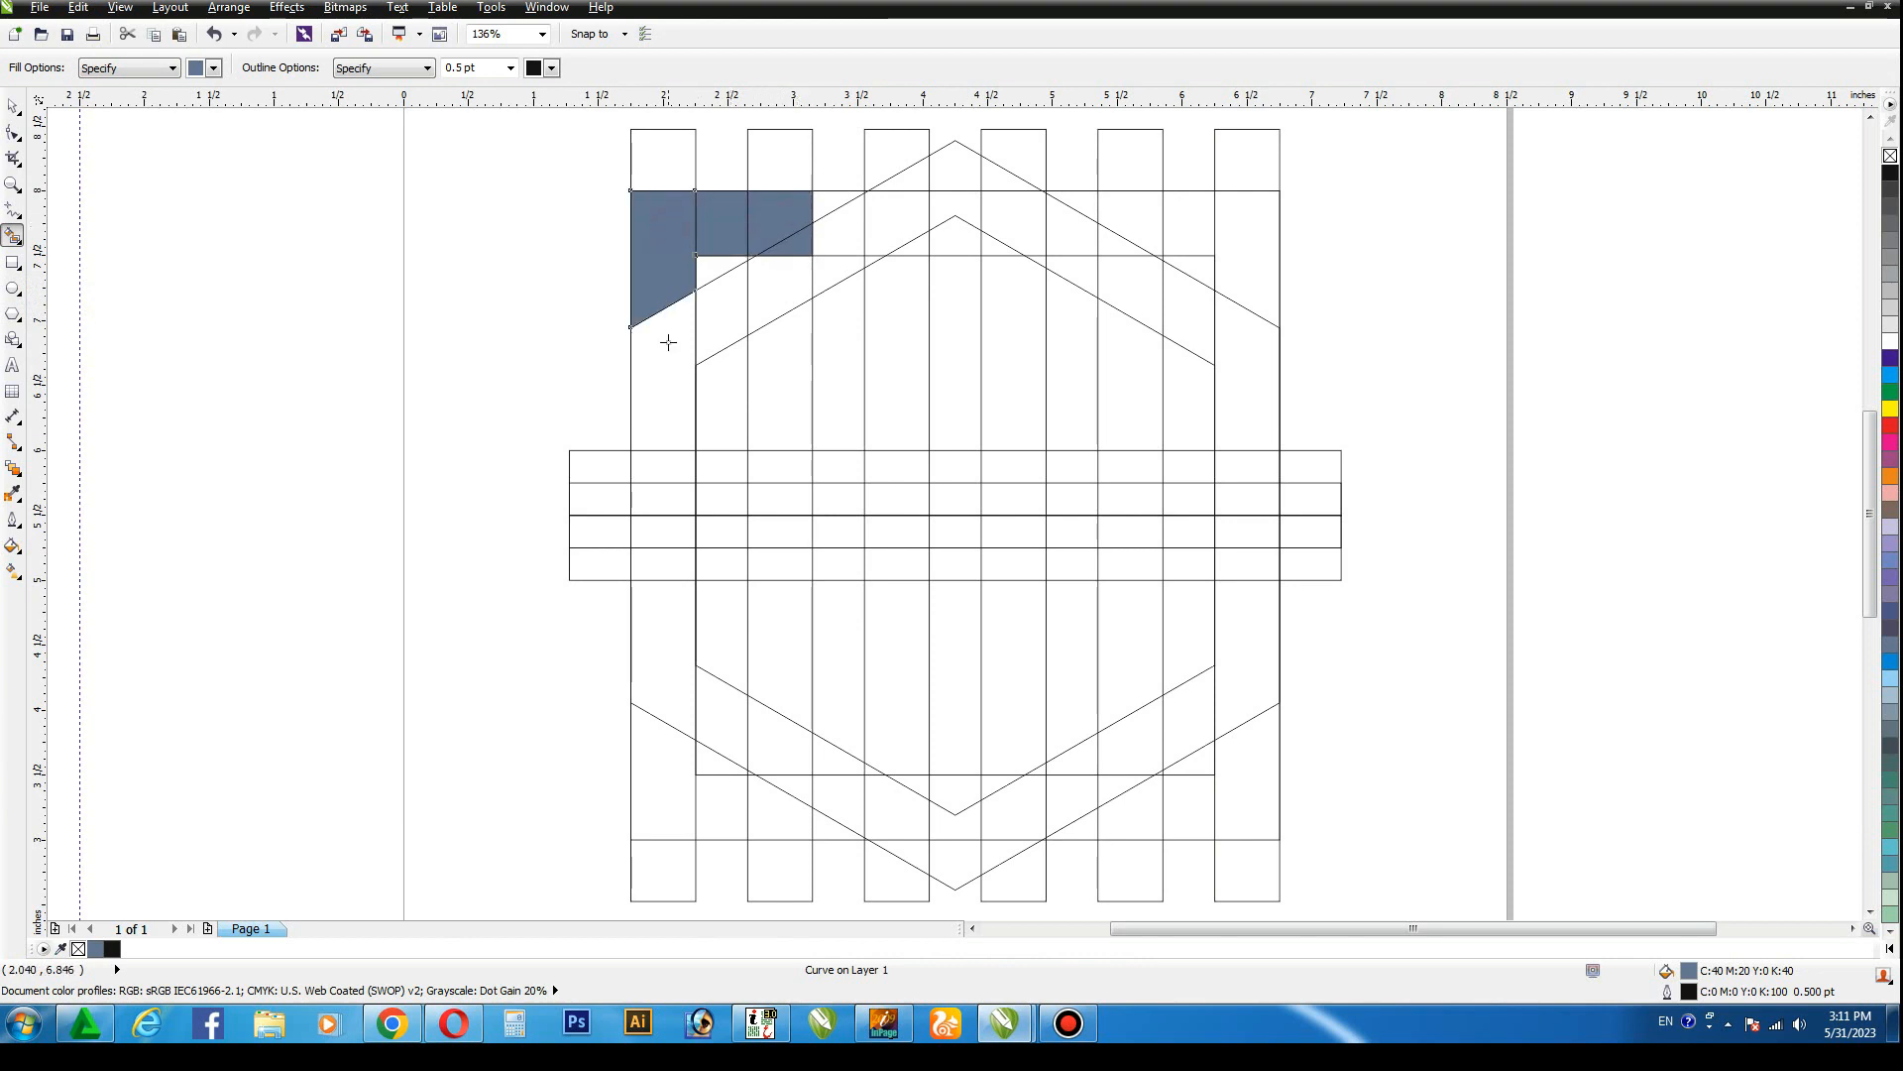
Smart-fill the first vertical strip blue-grey from the upper hexagon edge down through the horizontal rows to the lower hexagon edge.
click(668, 340)
click(663, 466)
click(663, 499)
click(663, 532)
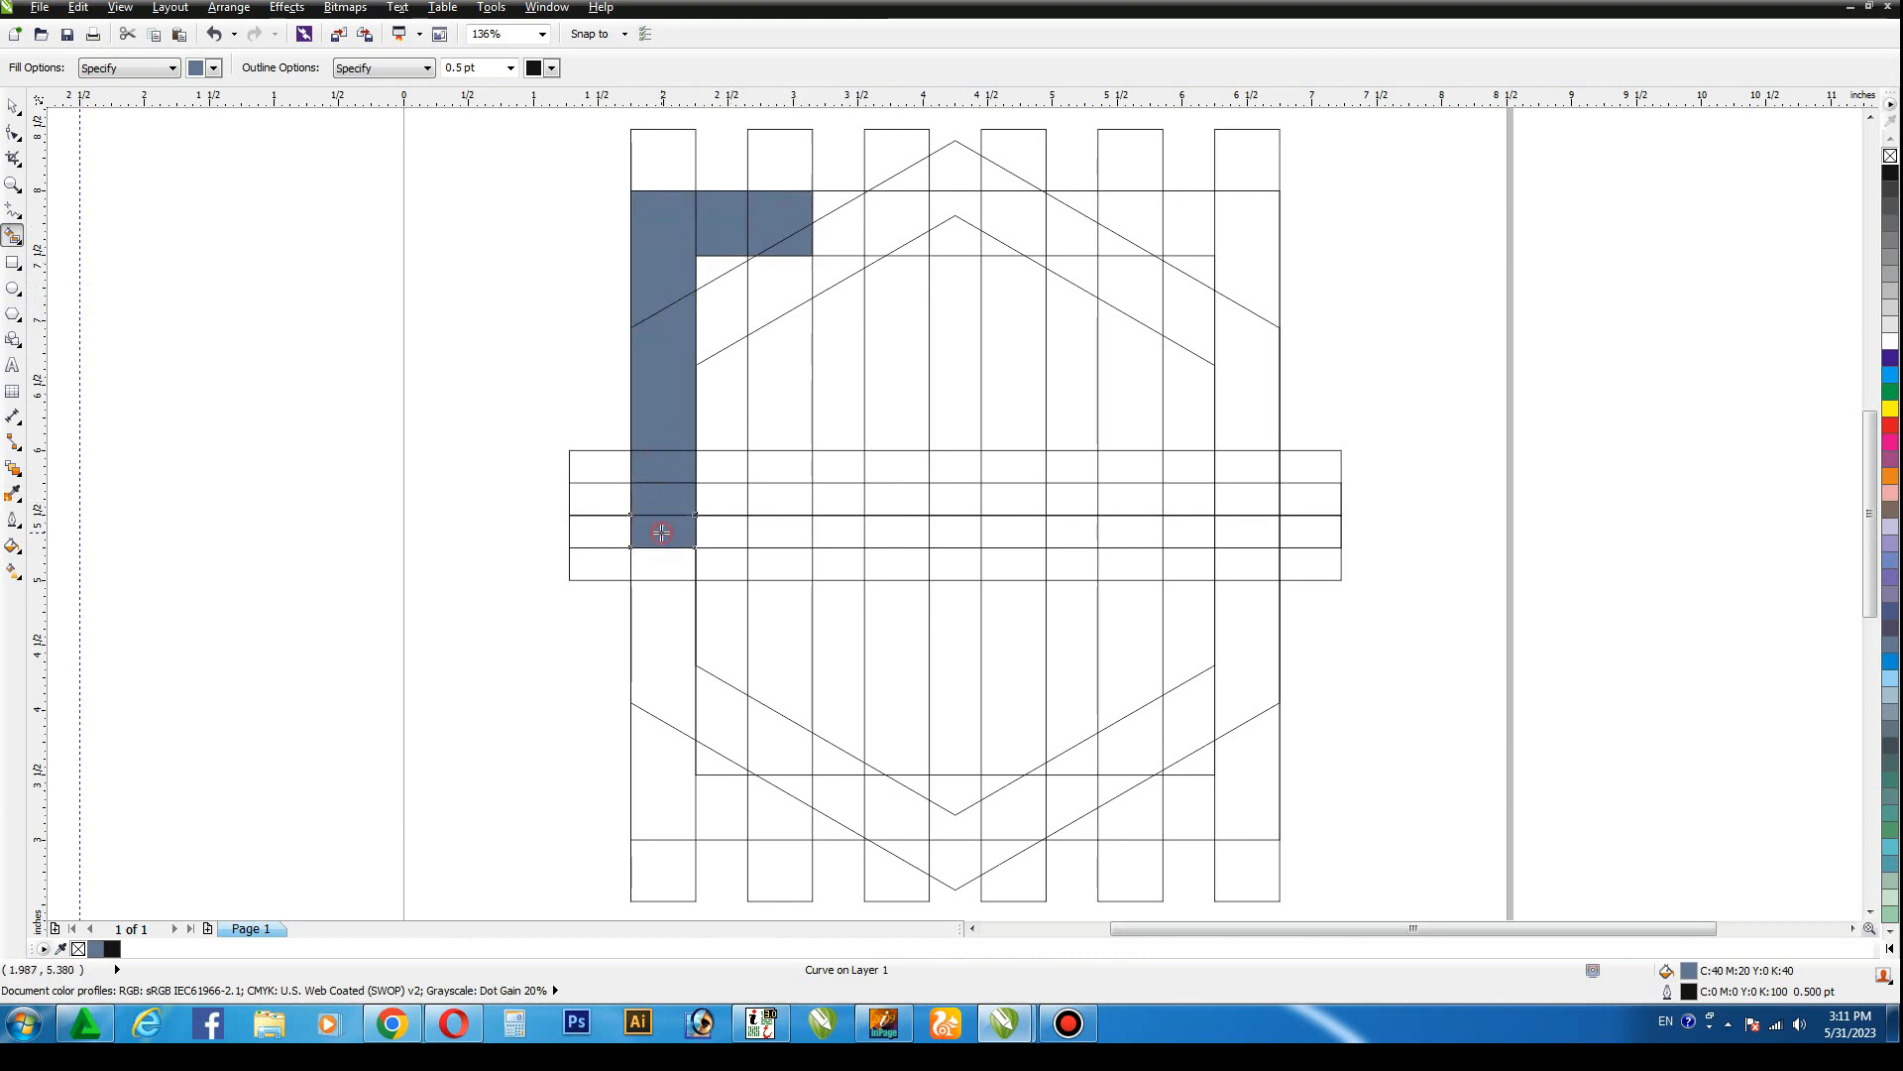
click(663, 564)
click(652, 644)
click(722, 722)
click(786, 738)
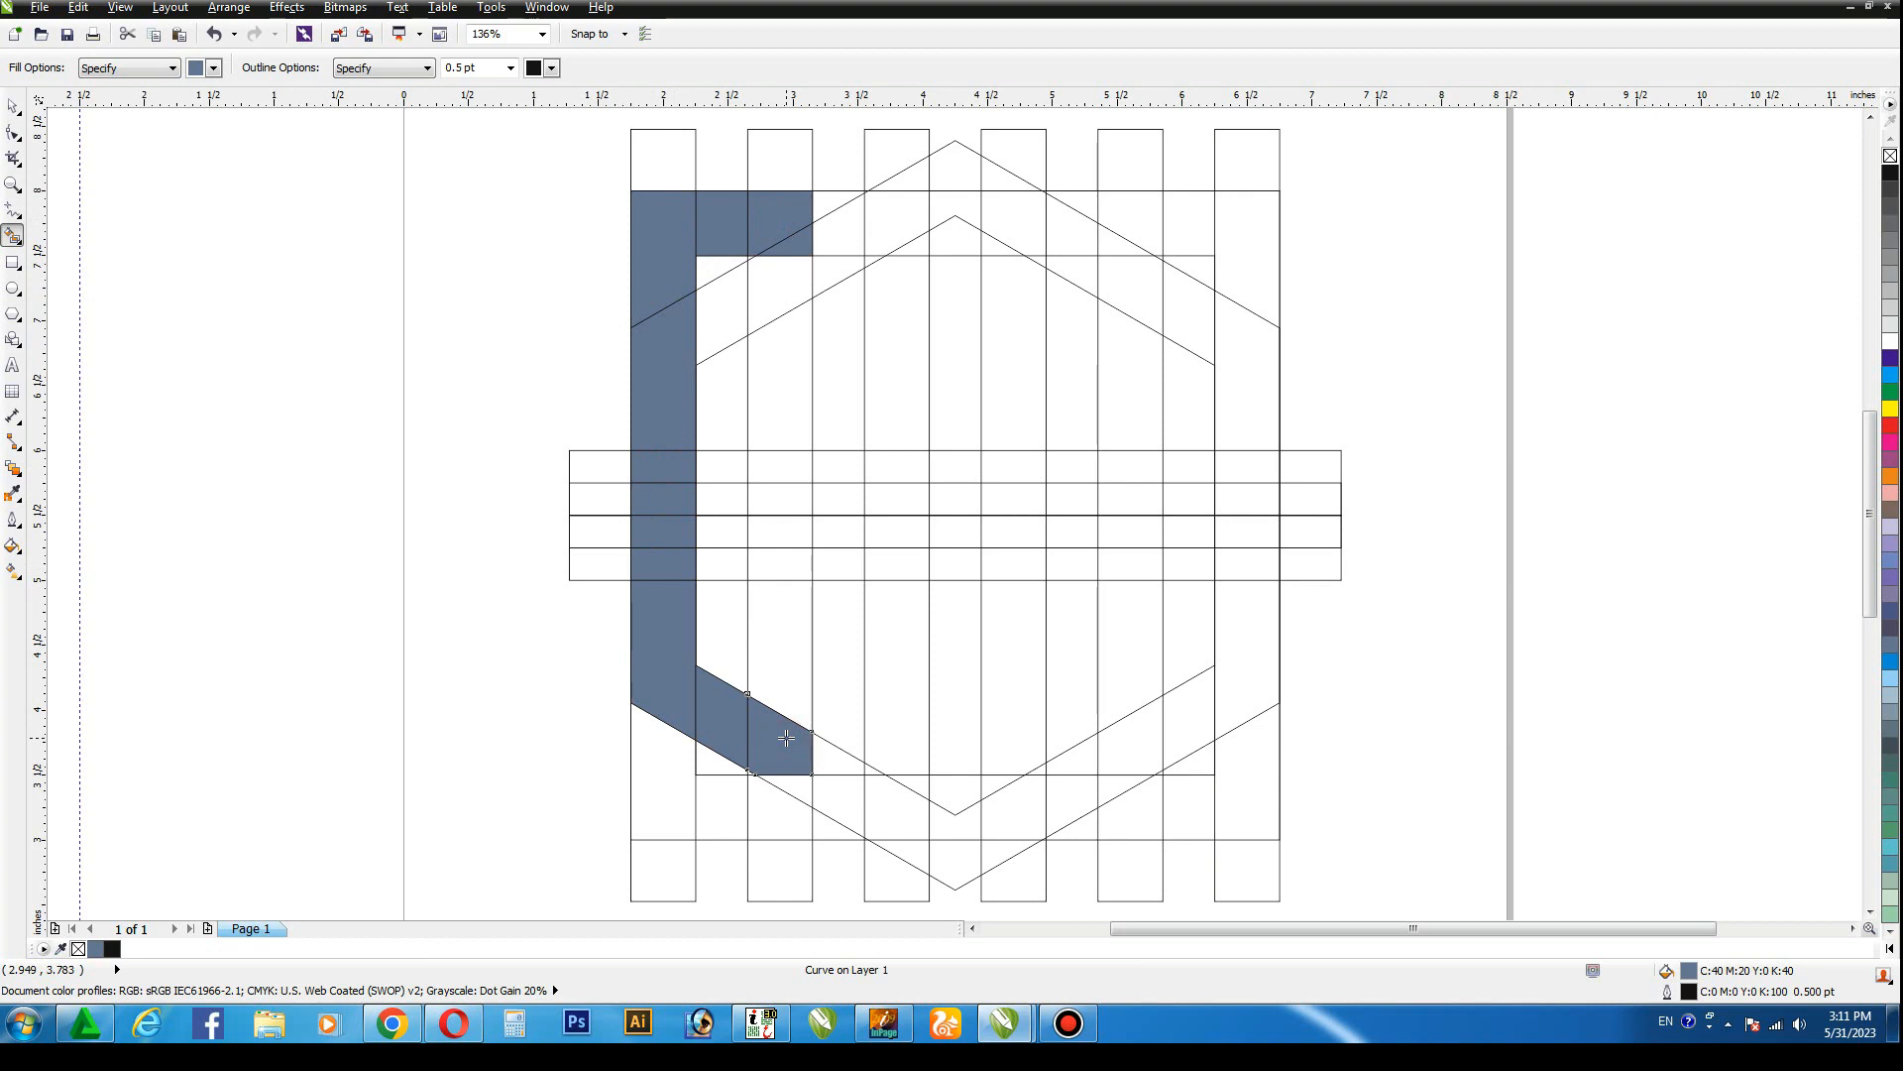
key(ctrl+z)
key(ctrl+z)
Smart-fill the square's bottom-left band blue-grey, from the outer corner to the second vertical strip's right edge.
click(680, 756)
click(717, 801)
click(775, 801)
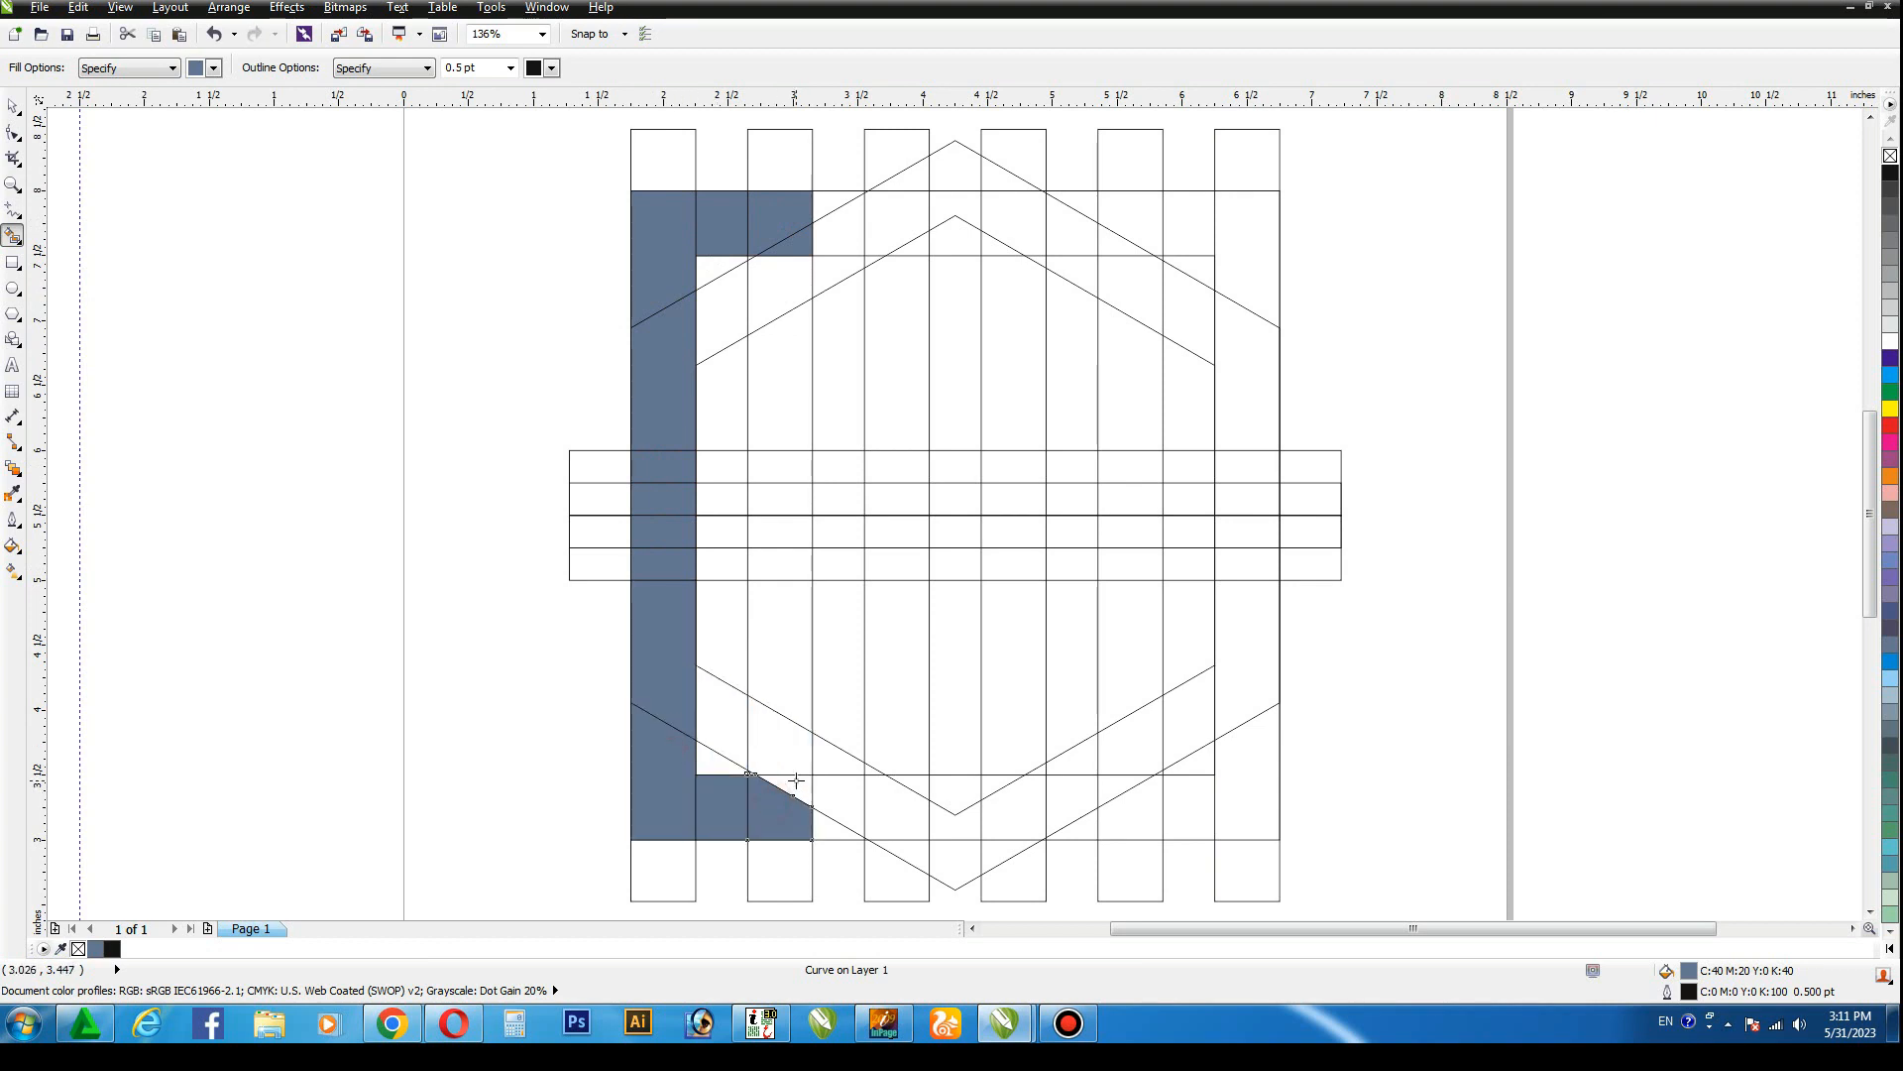
click(798, 785)
Smart-fill the second vertical strip blue-grey above and below the horizontal strip group, leaving the crossing rows unfilled.
click(781, 738)
click(782, 635)
click(786, 559)
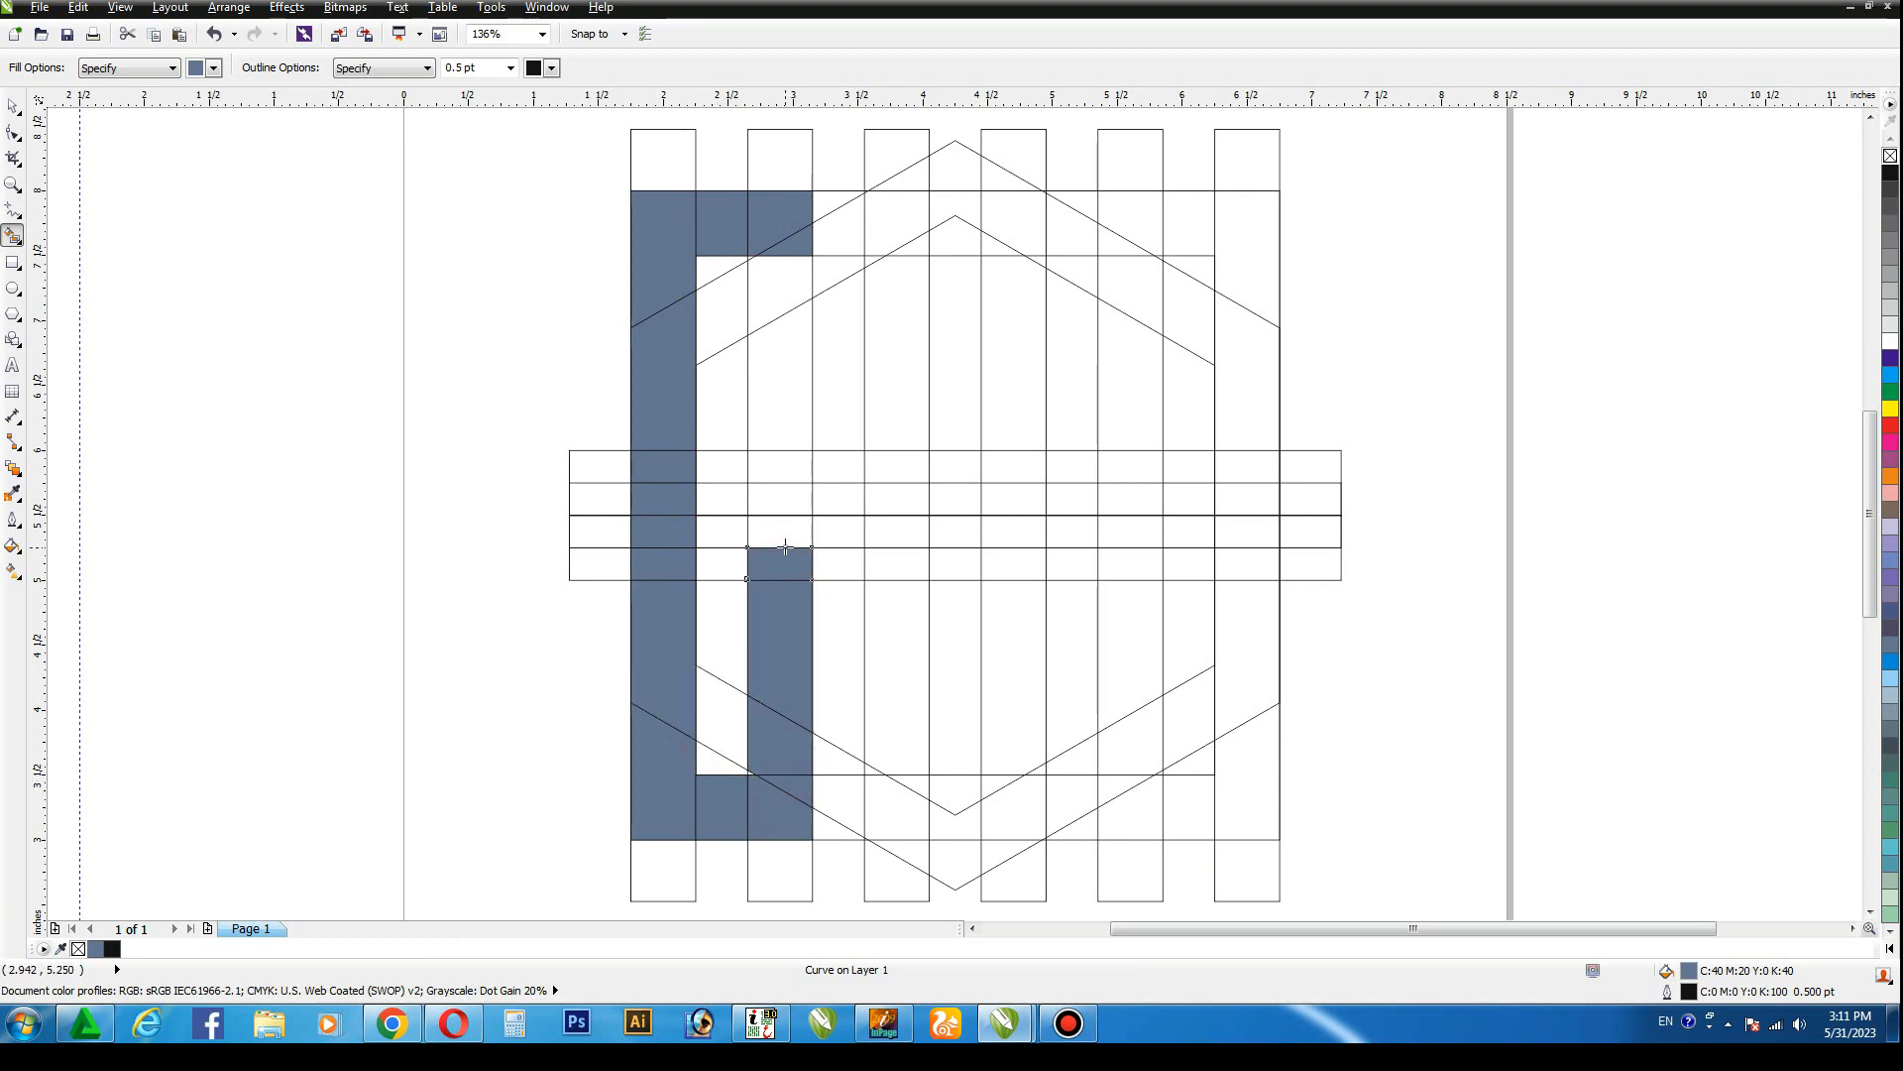
key(ctrl+z)
click(784, 416)
click(785, 299)
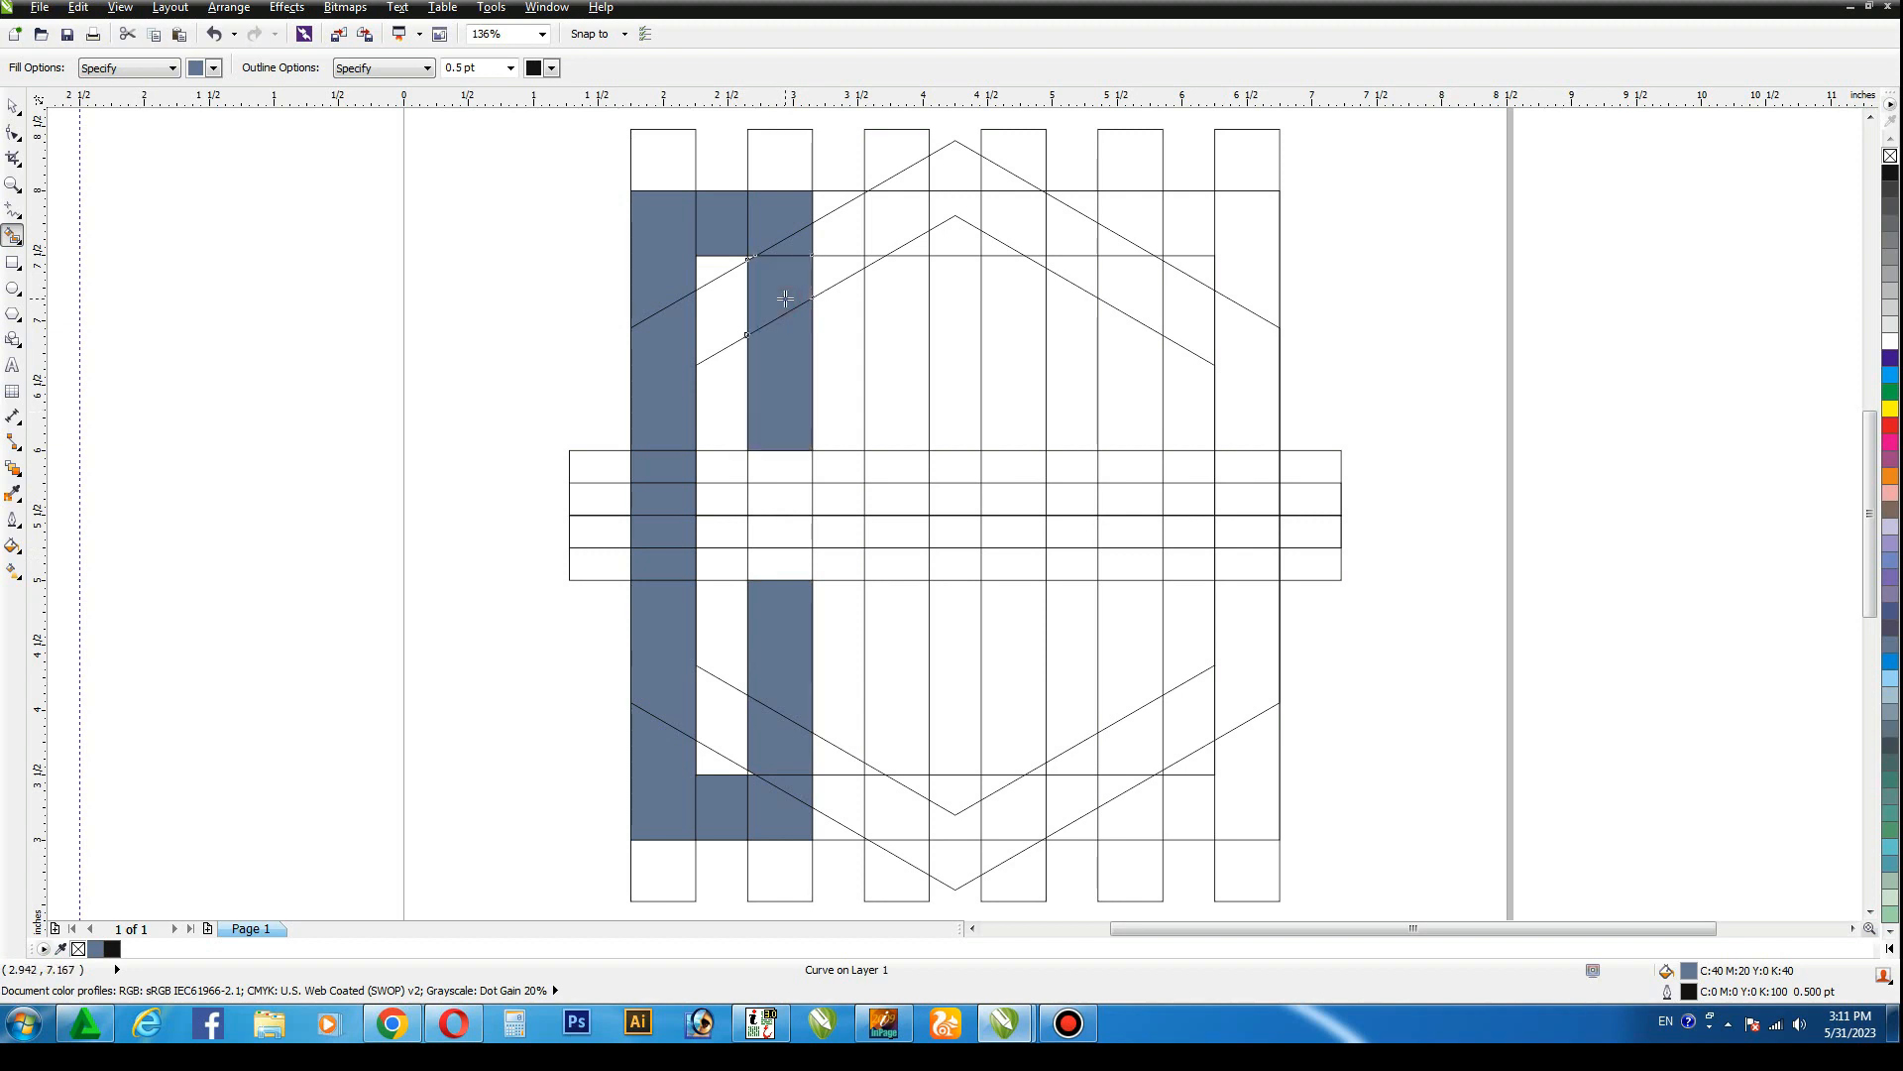
Smart-fill the outer hexagon's top peak and the third vertical strip down through the uppermost horizontal row.
click(995, 180)
click(954, 174)
click(908, 183)
click(904, 208)
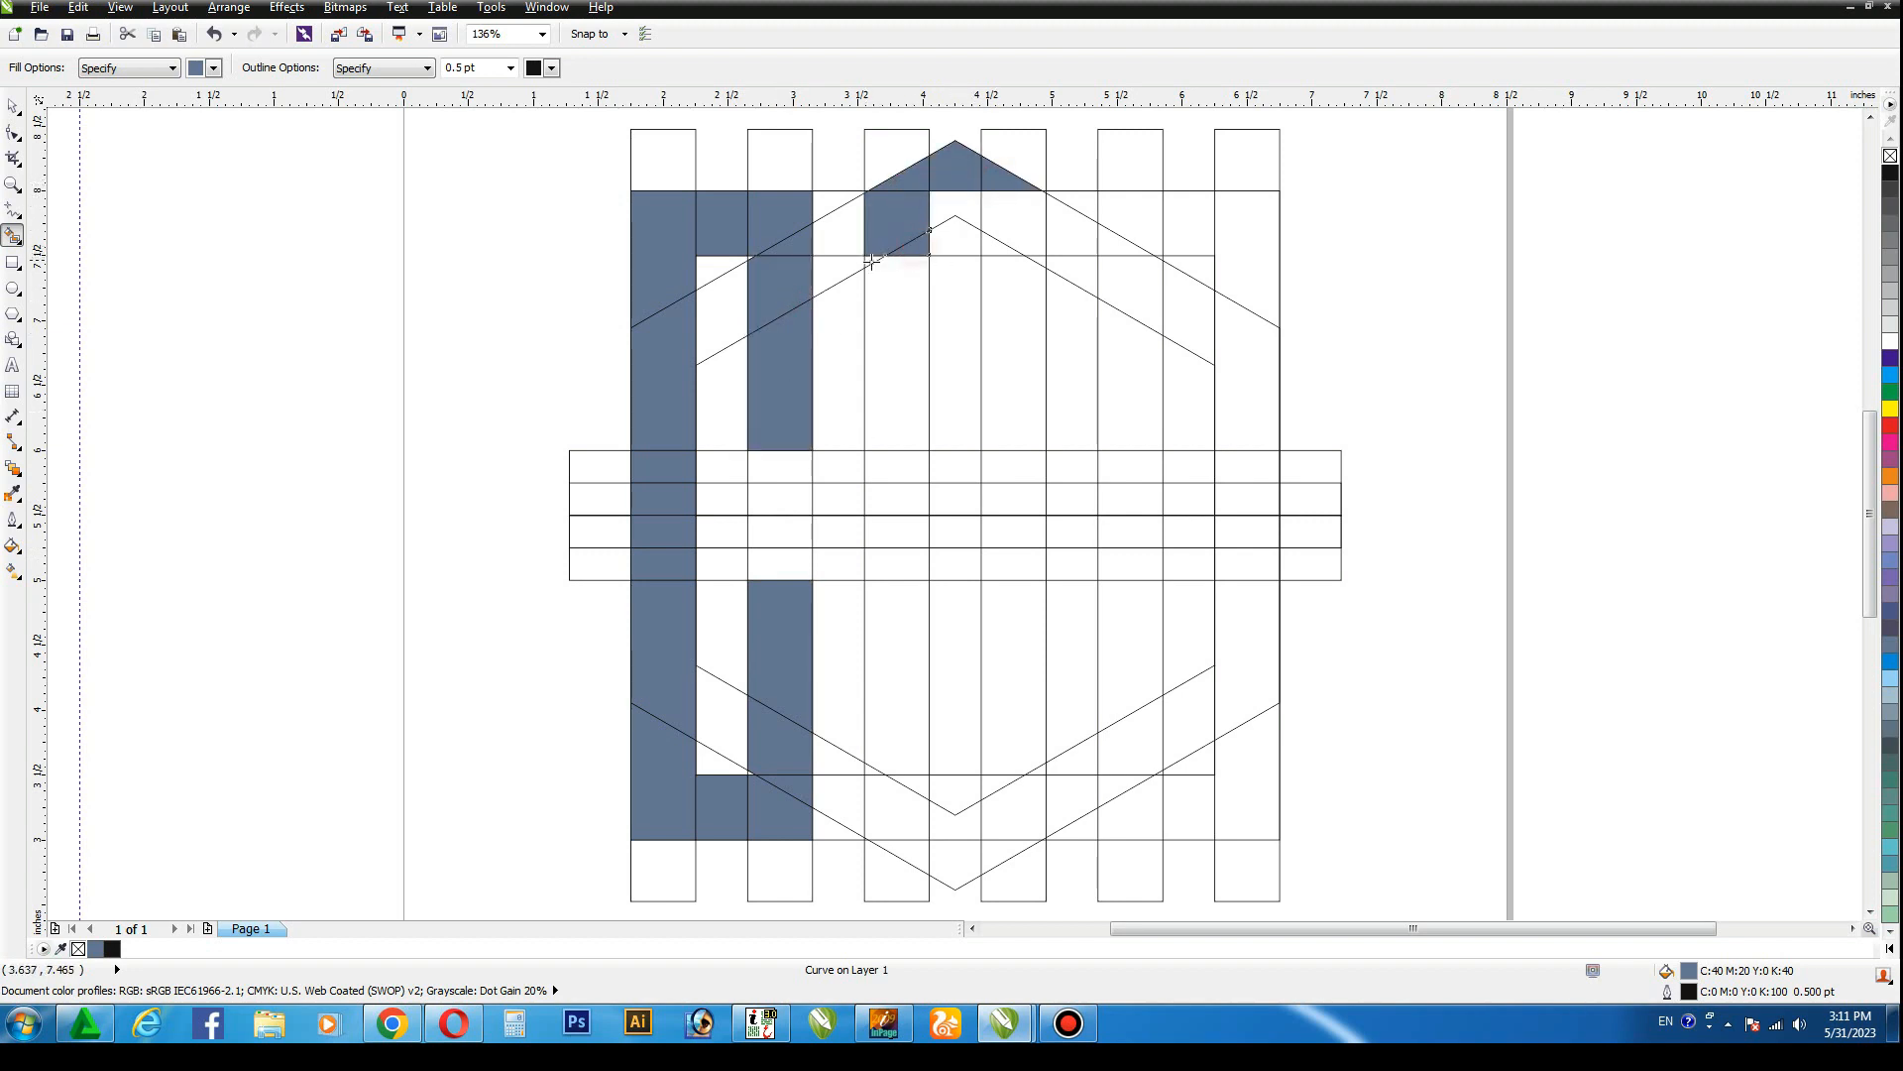
click(900, 298)
click(903, 472)
Smart-fill the third vertical strip below the horizontal rows and the region under the inner hexagon's bottom point.
click(889, 628)
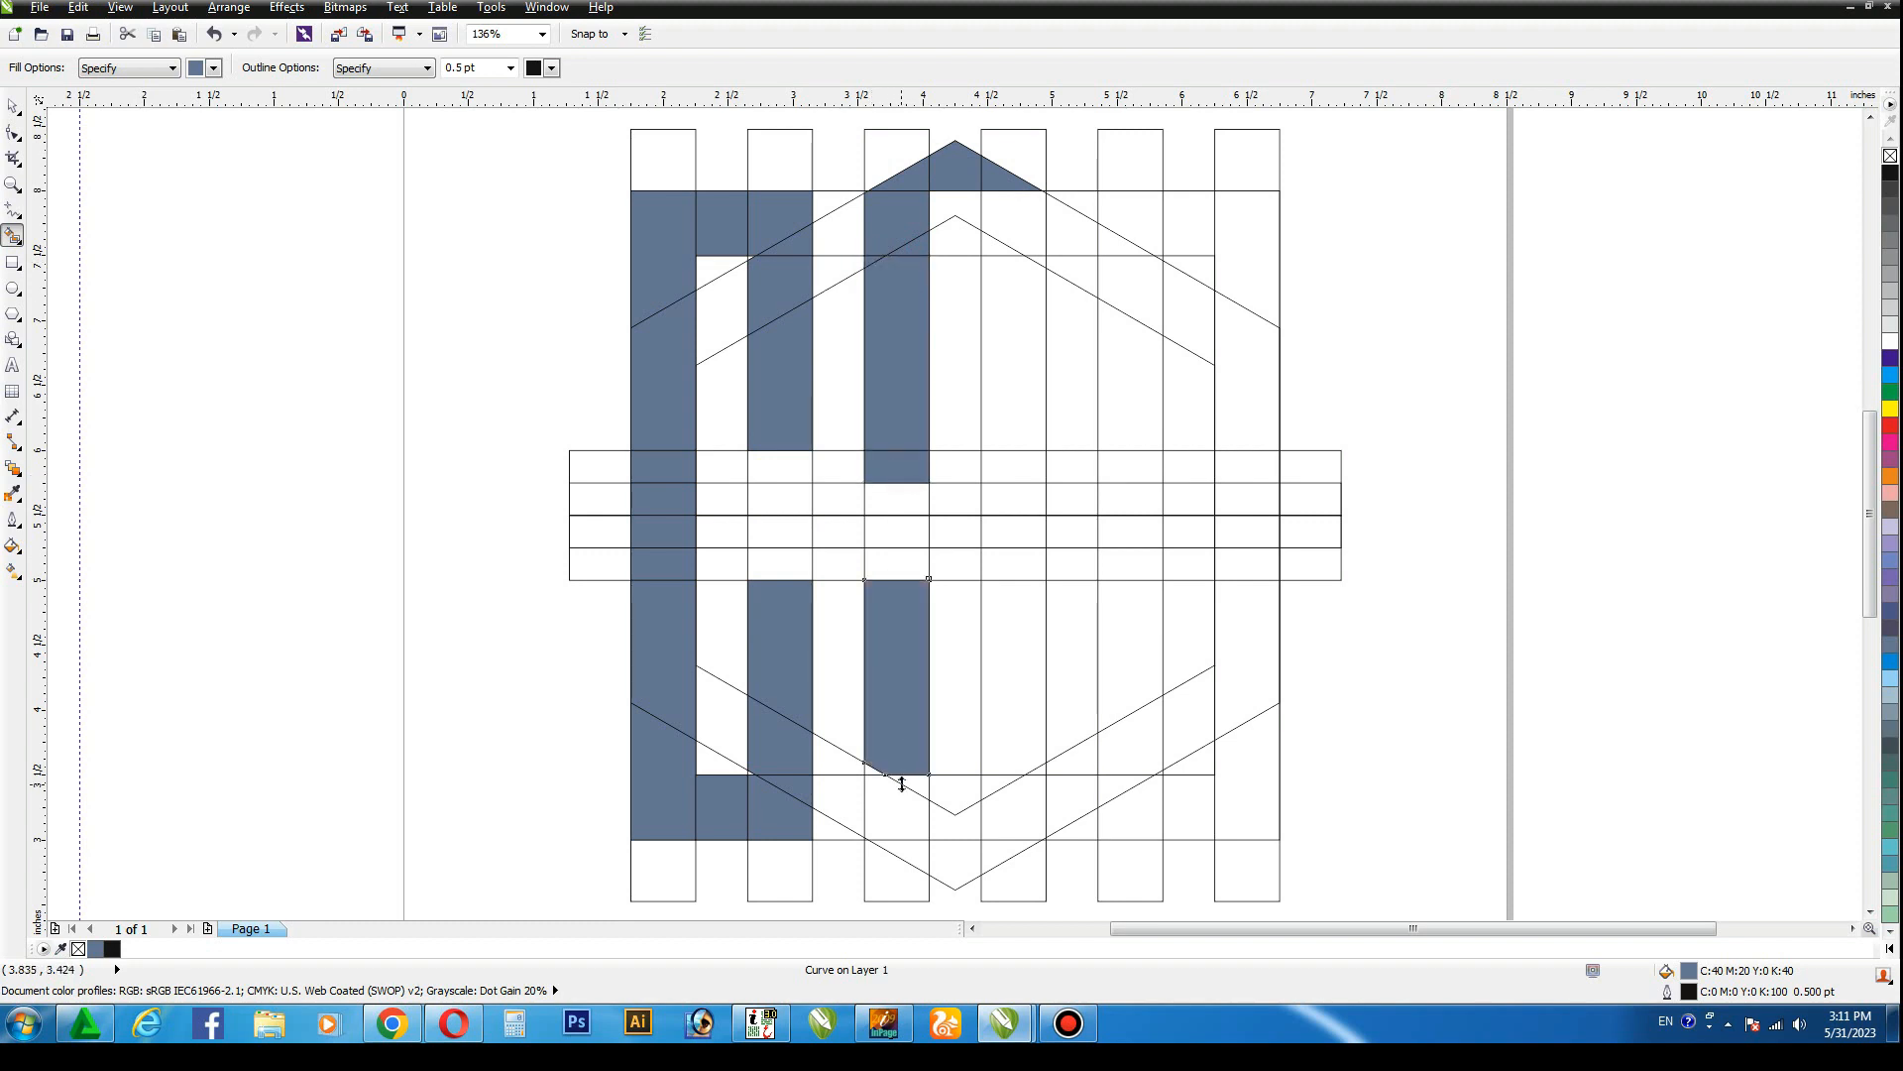
click(907, 783)
click(874, 769)
click(890, 808)
click(957, 821)
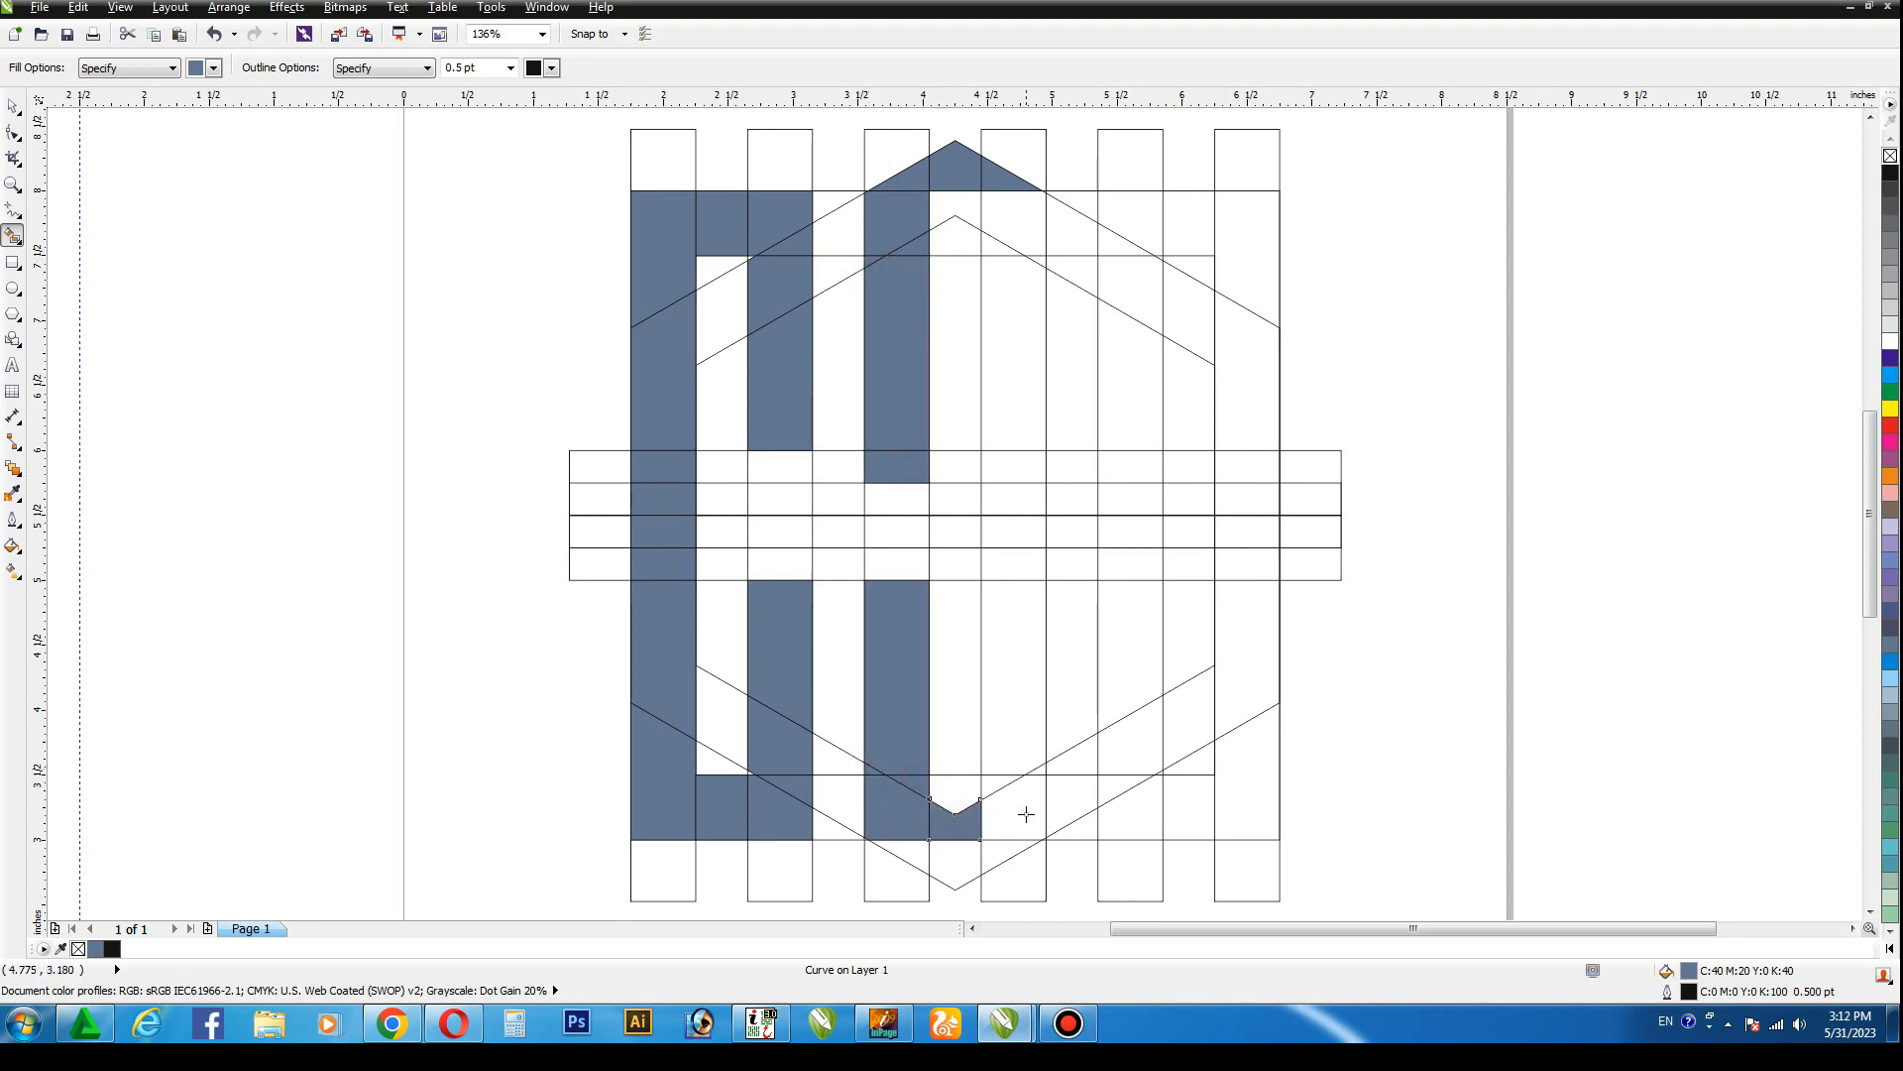
Smart-fill the fourth vertical strip blue-grey above and below the horizontal strip group, between the square's top and bottom edges.
click(1020, 807)
click(1010, 781)
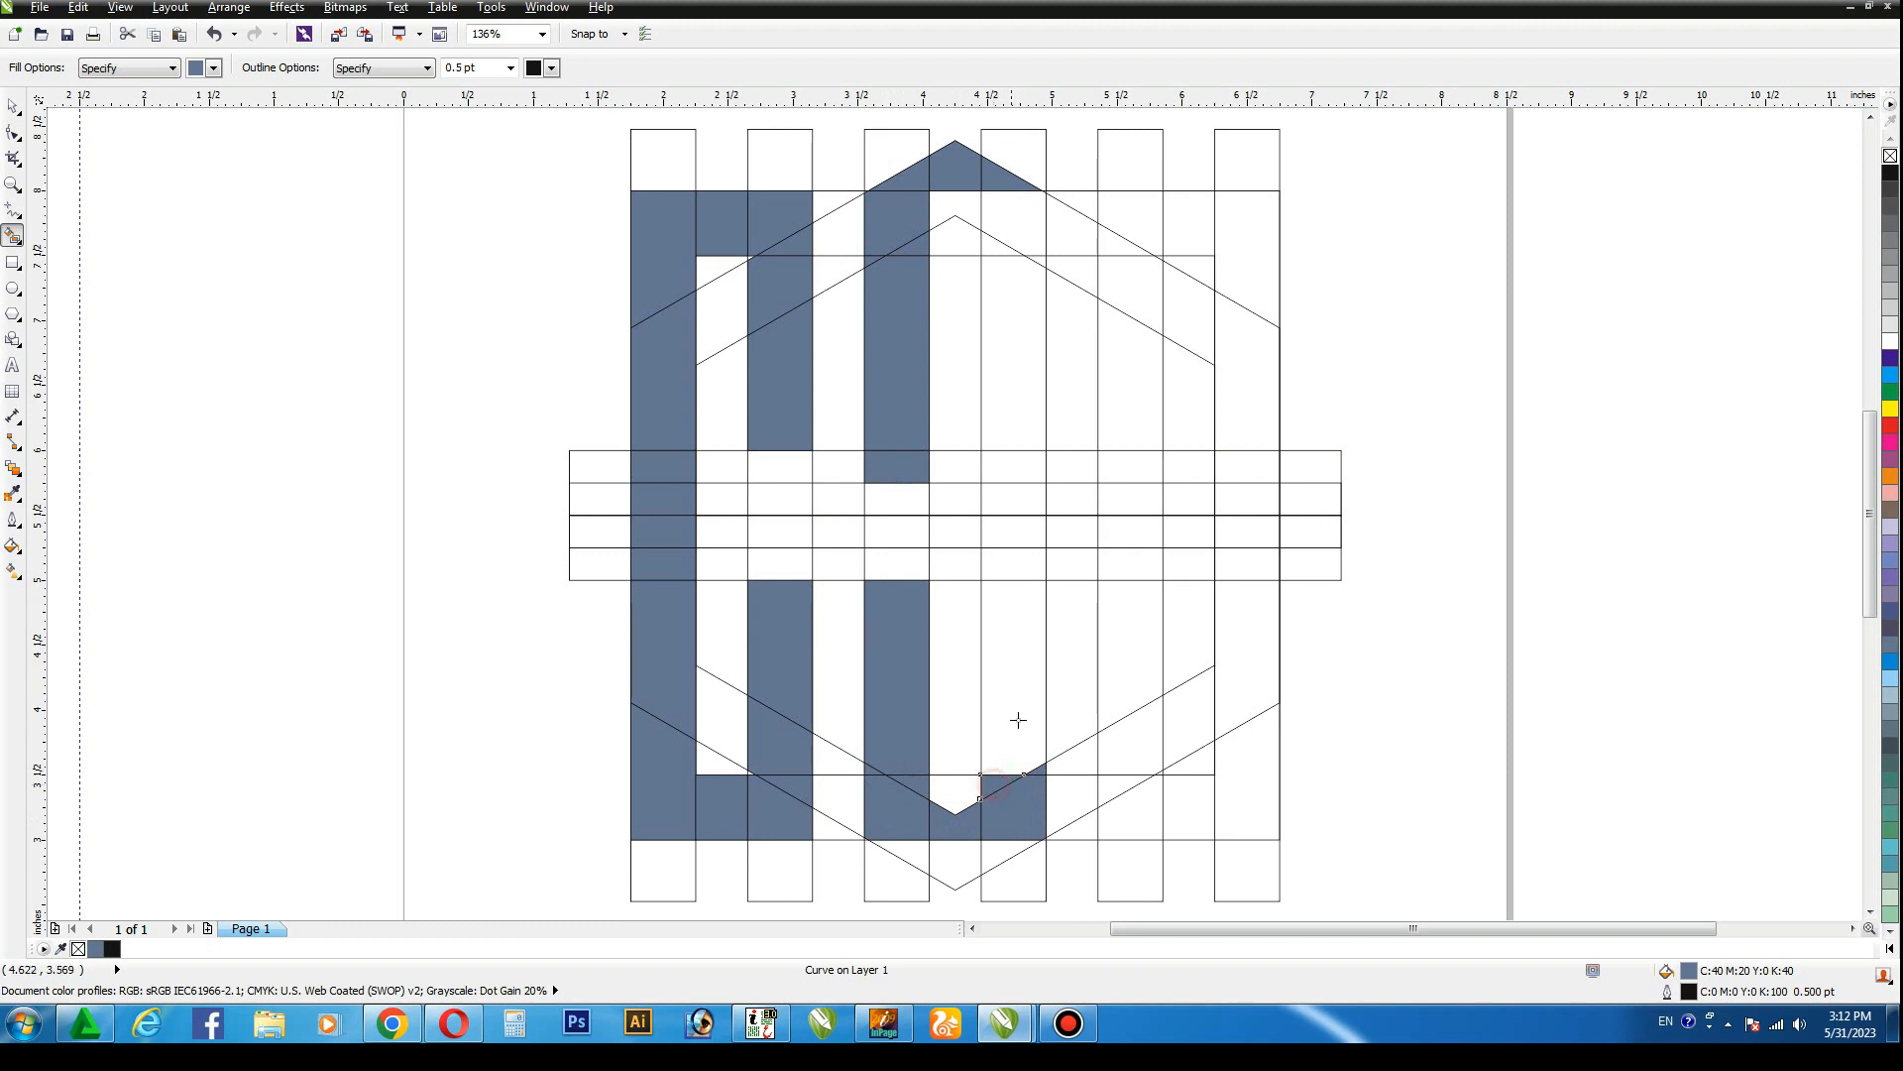
click(1020, 721)
click(1010, 386)
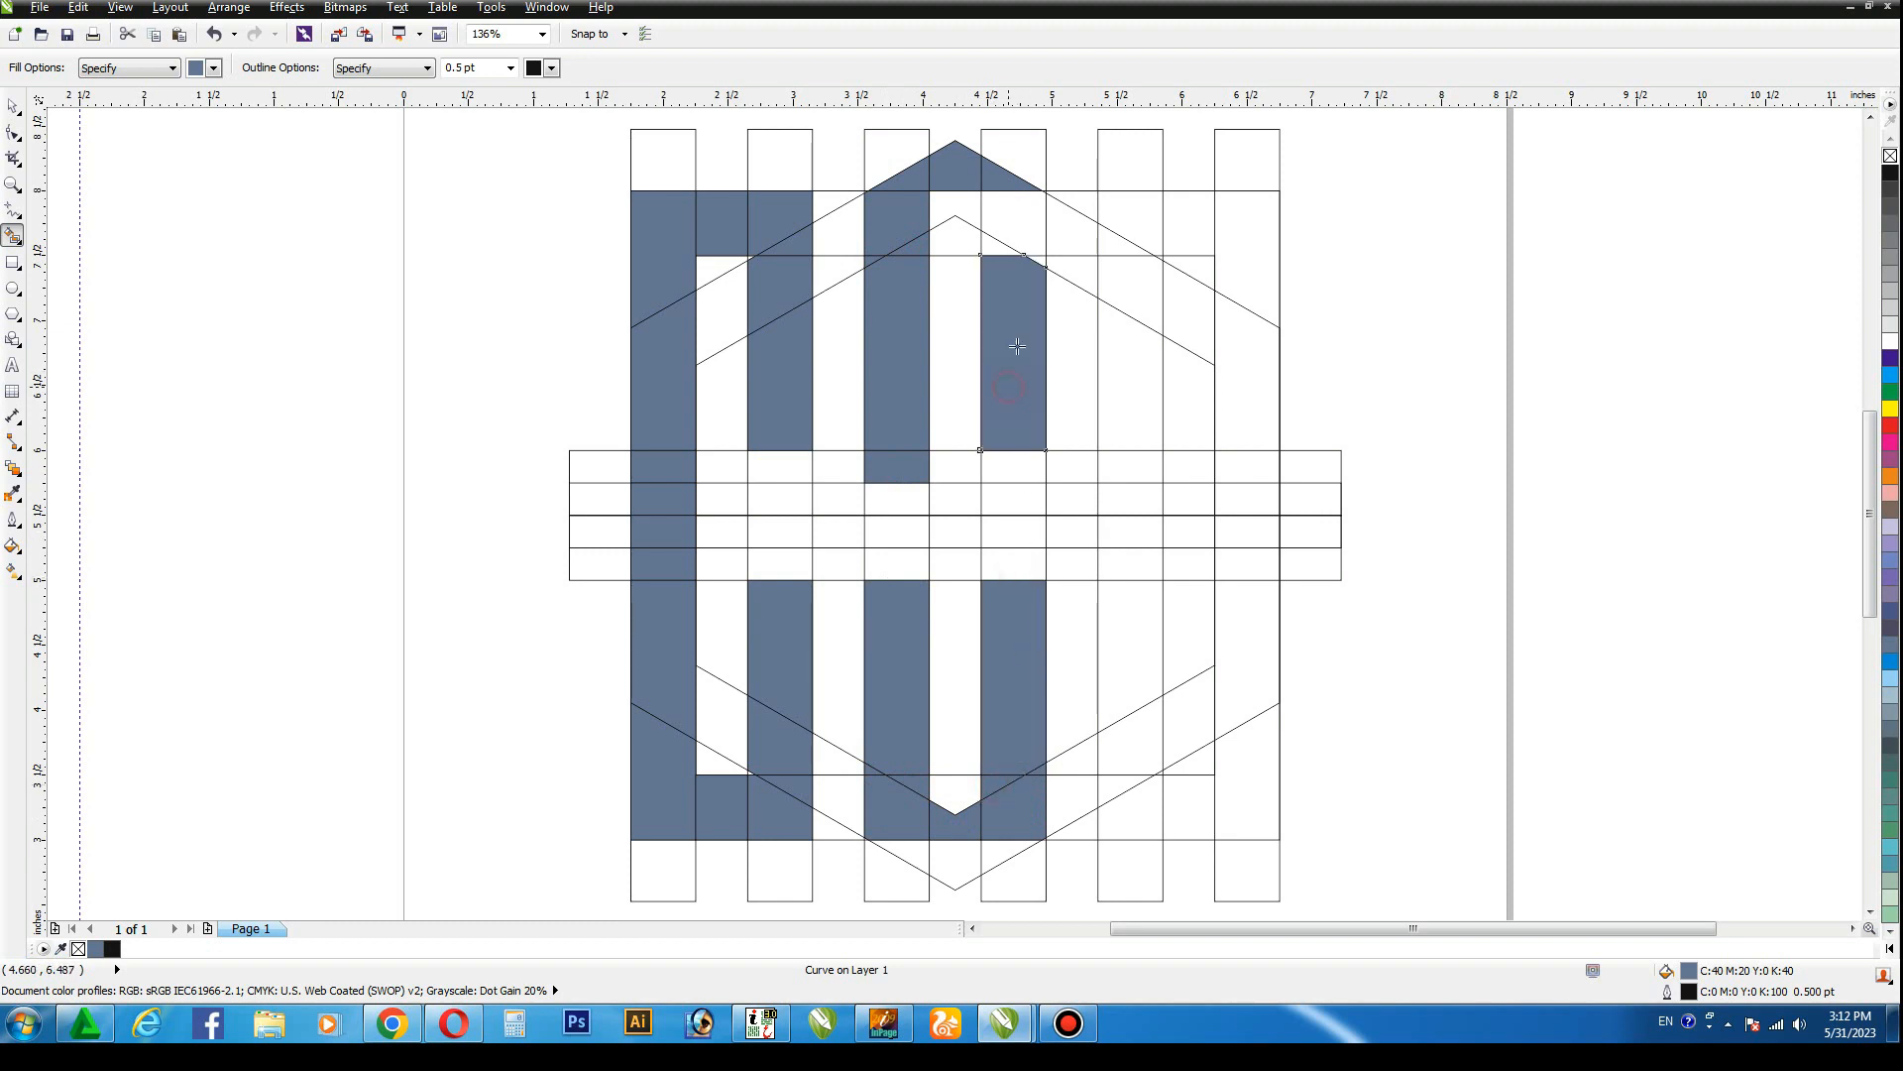
click(1000, 248)
click(1041, 260)
click(1028, 212)
click(14, 107)
click(117, 244)
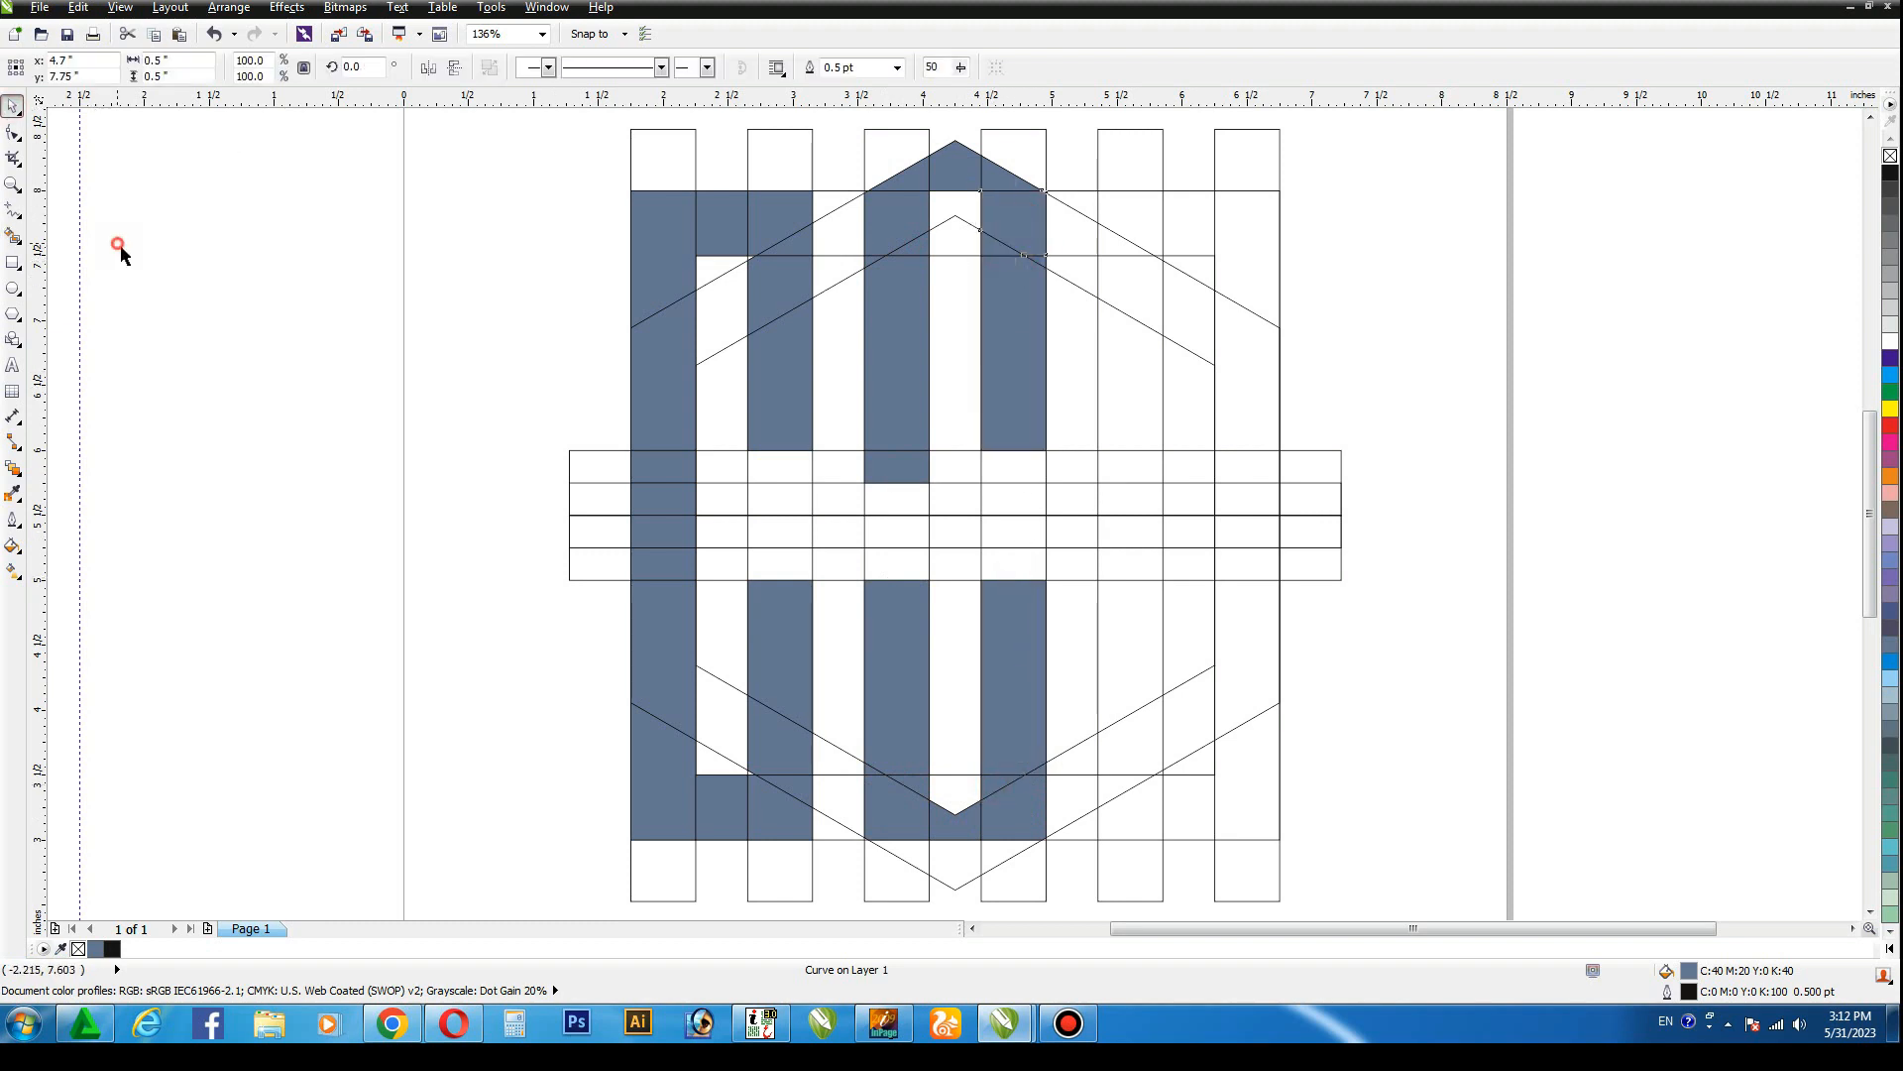
Draw two parallel Bézier diagonals across the horizontal rows, joining the upper third strip to the lower fourth strip.
click(16, 214)
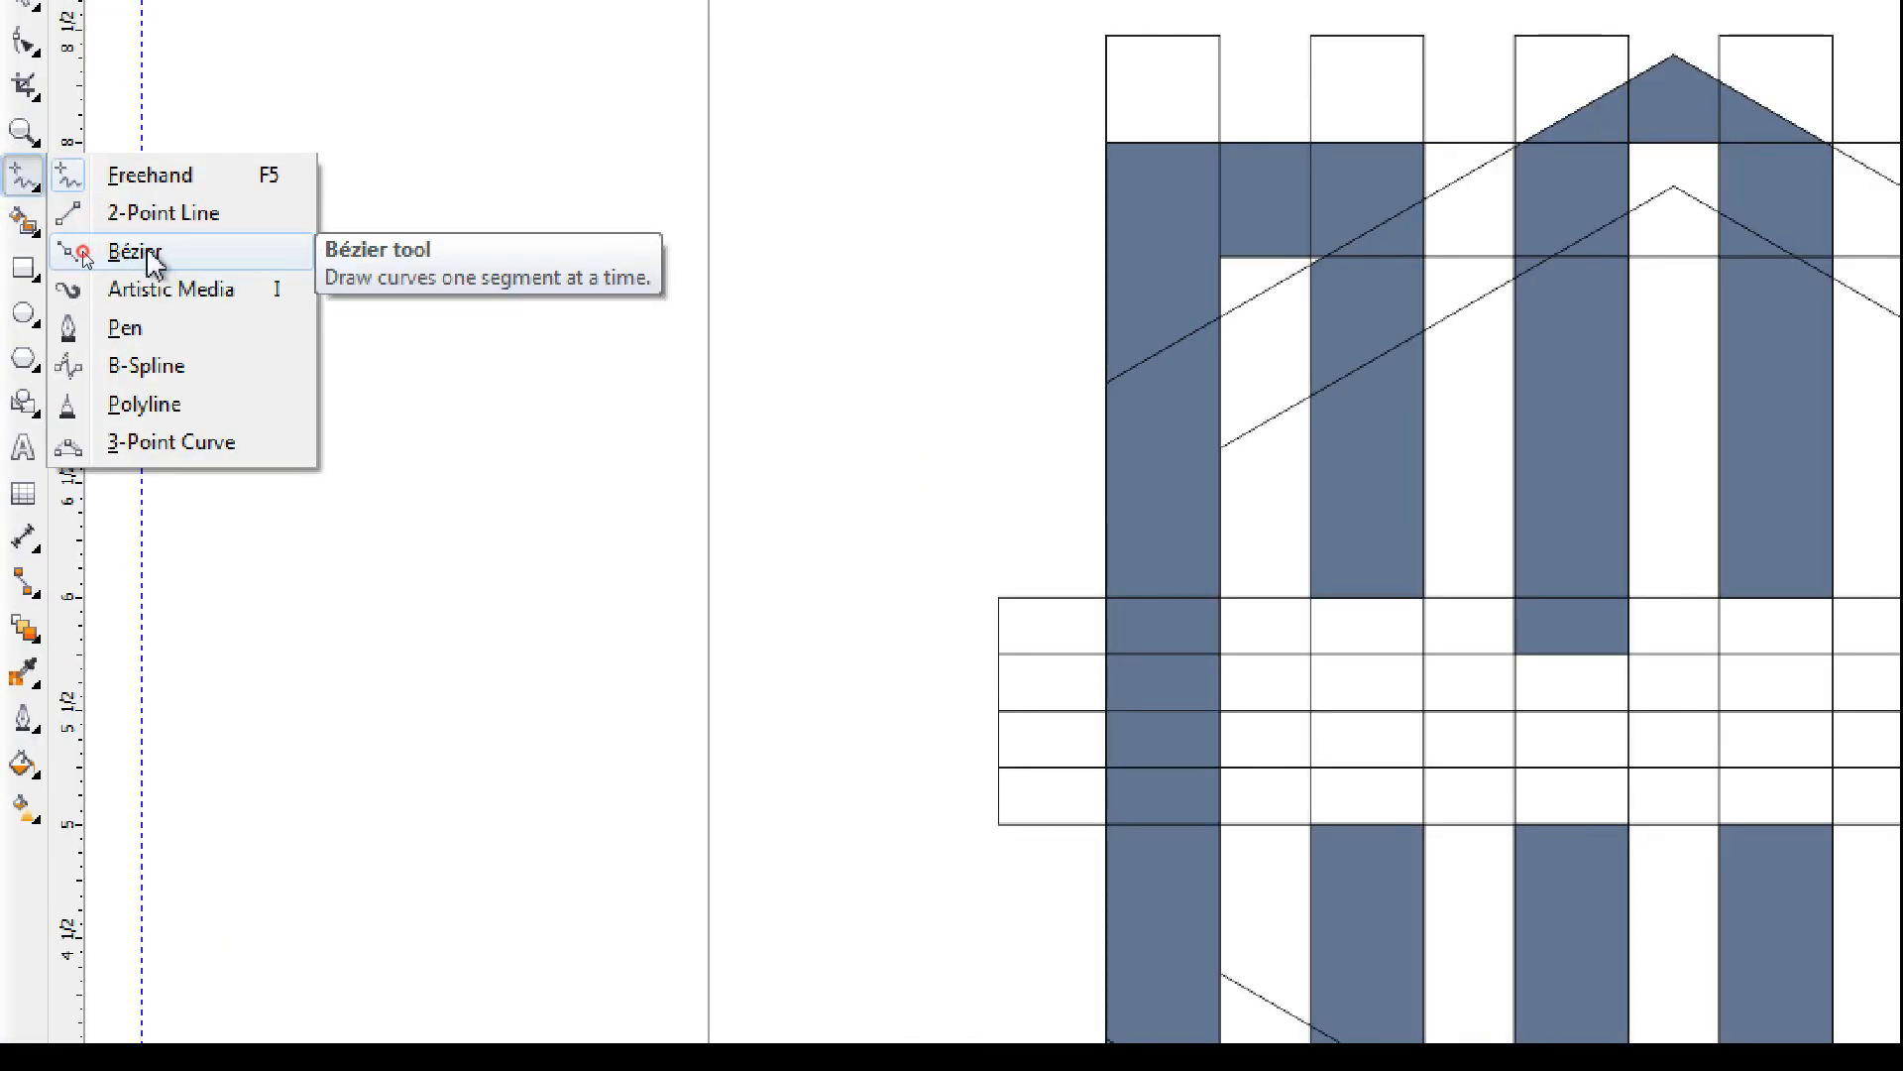
click(154, 258)
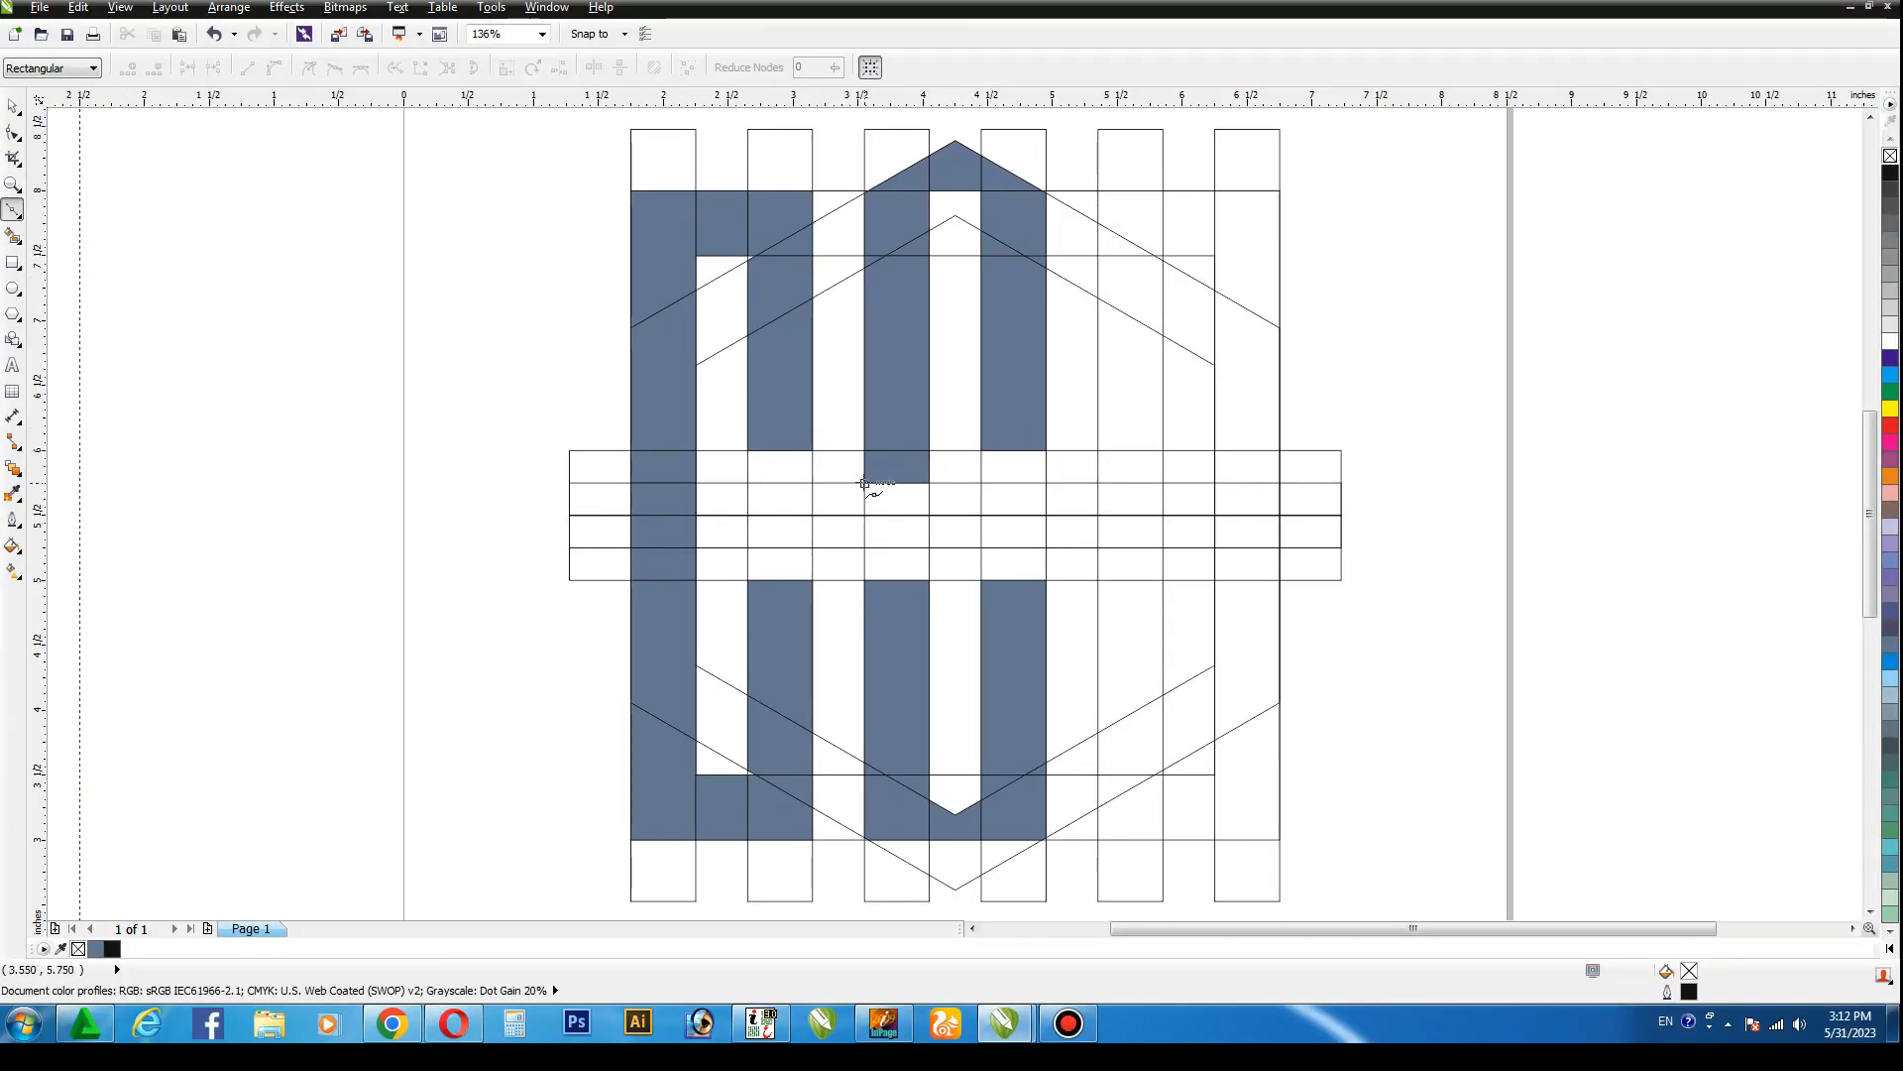
click(863, 481)
click(980, 579)
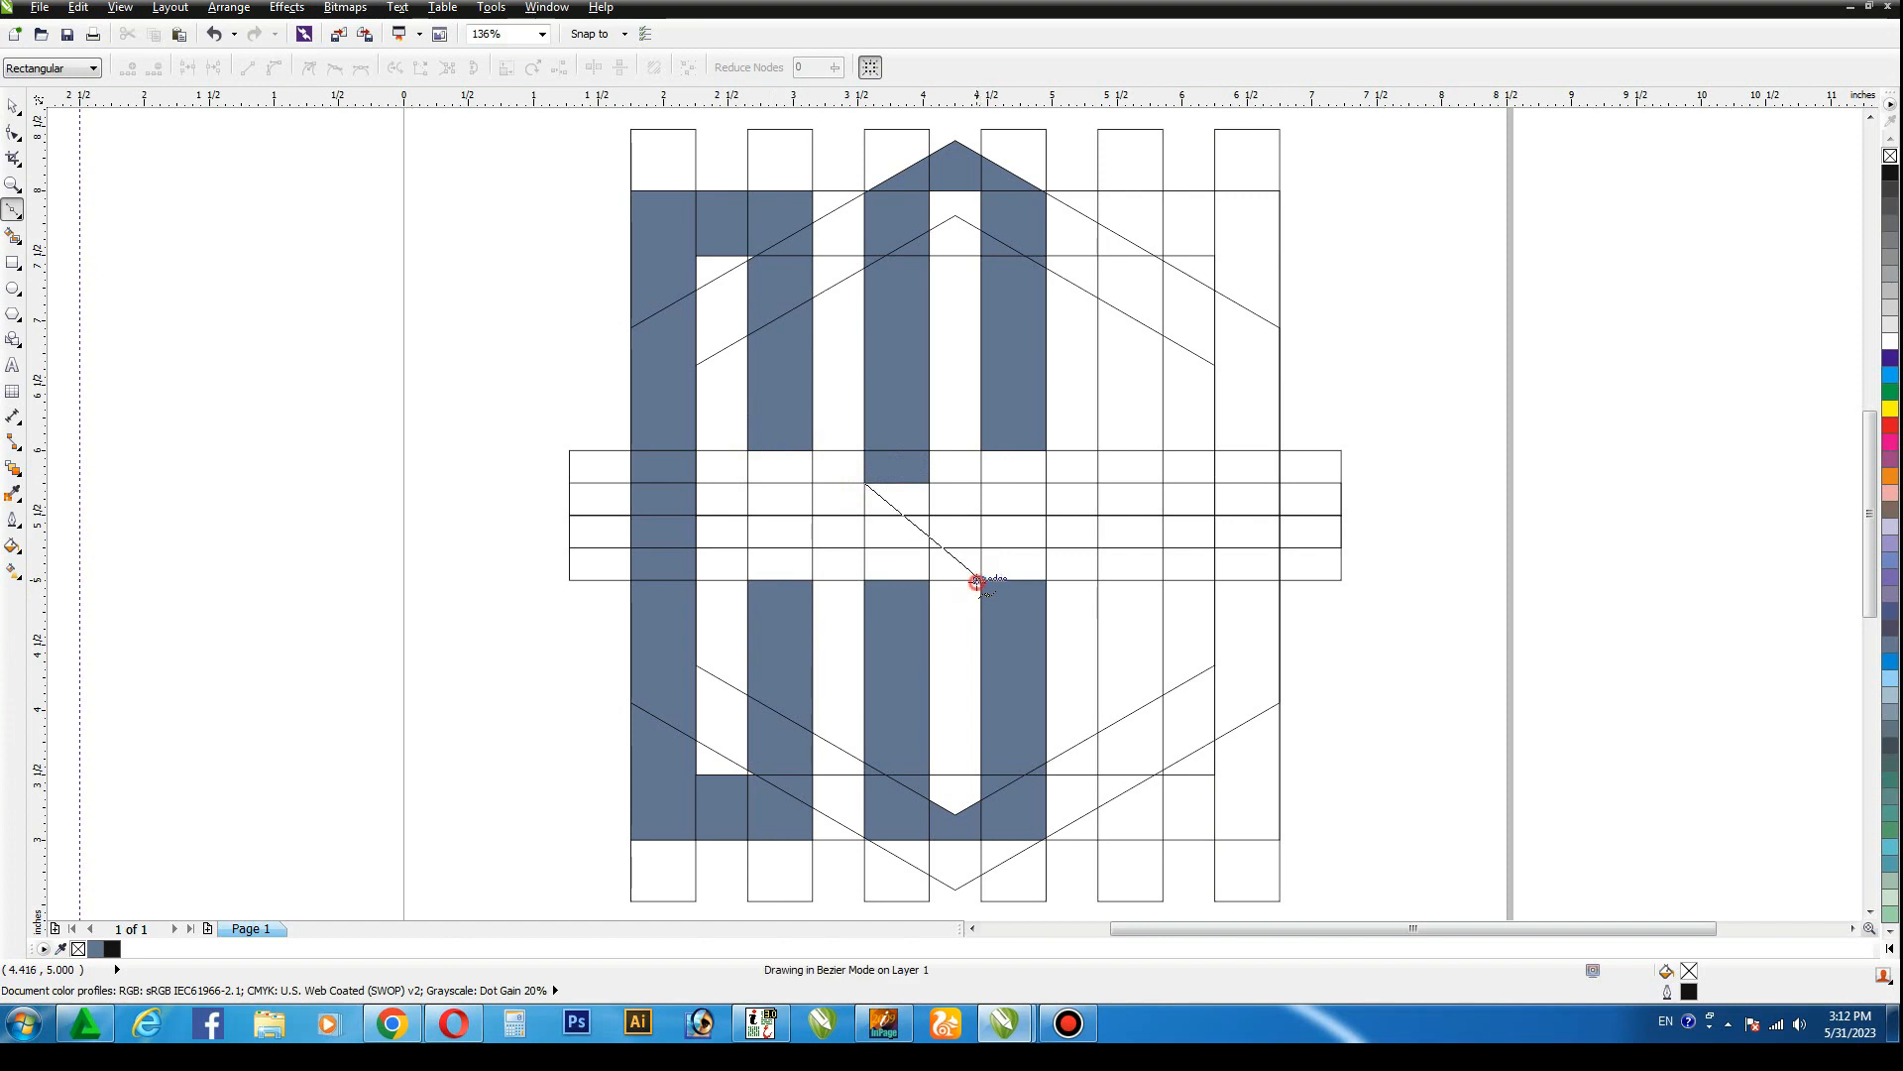
click(1046, 579)
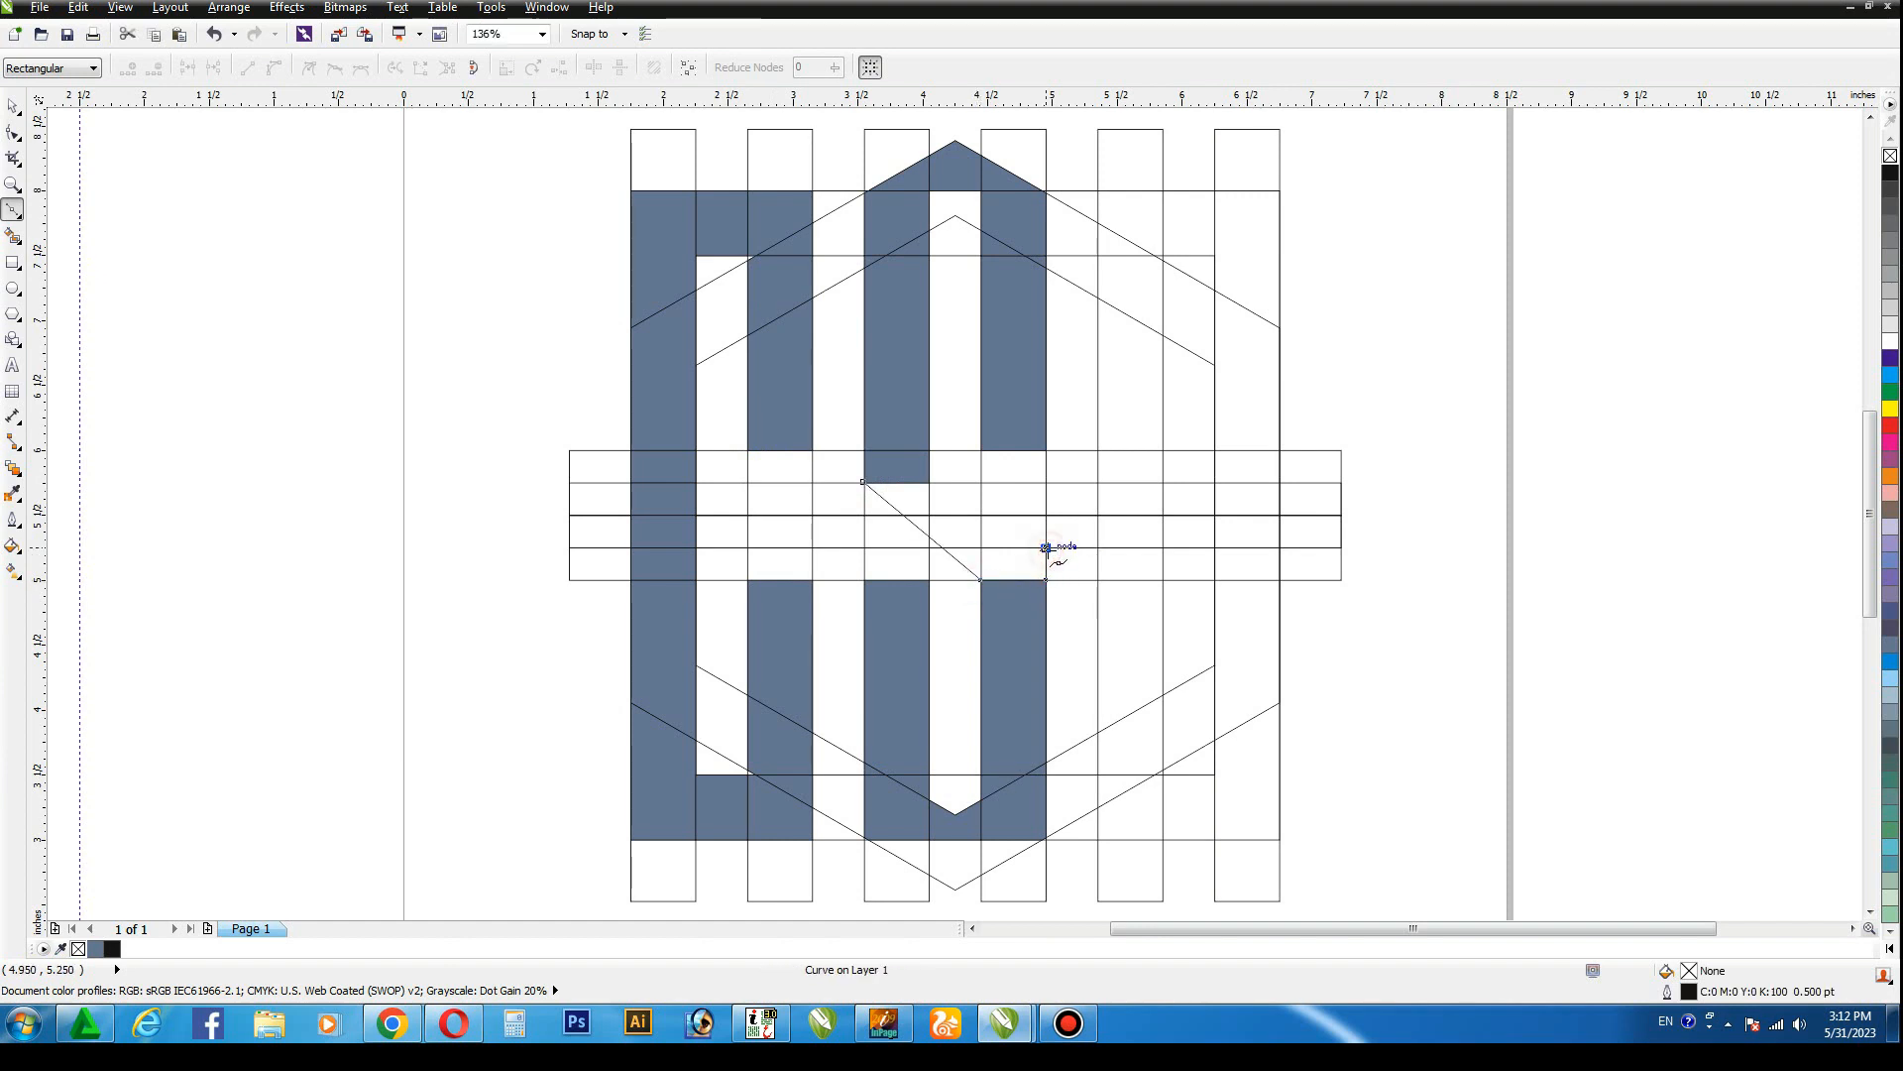
click(930, 451)
click(13, 107)
Smart-fill all regions between the two diagonals blue-grey to form the middle letter's slanted connector.
click(13, 235)
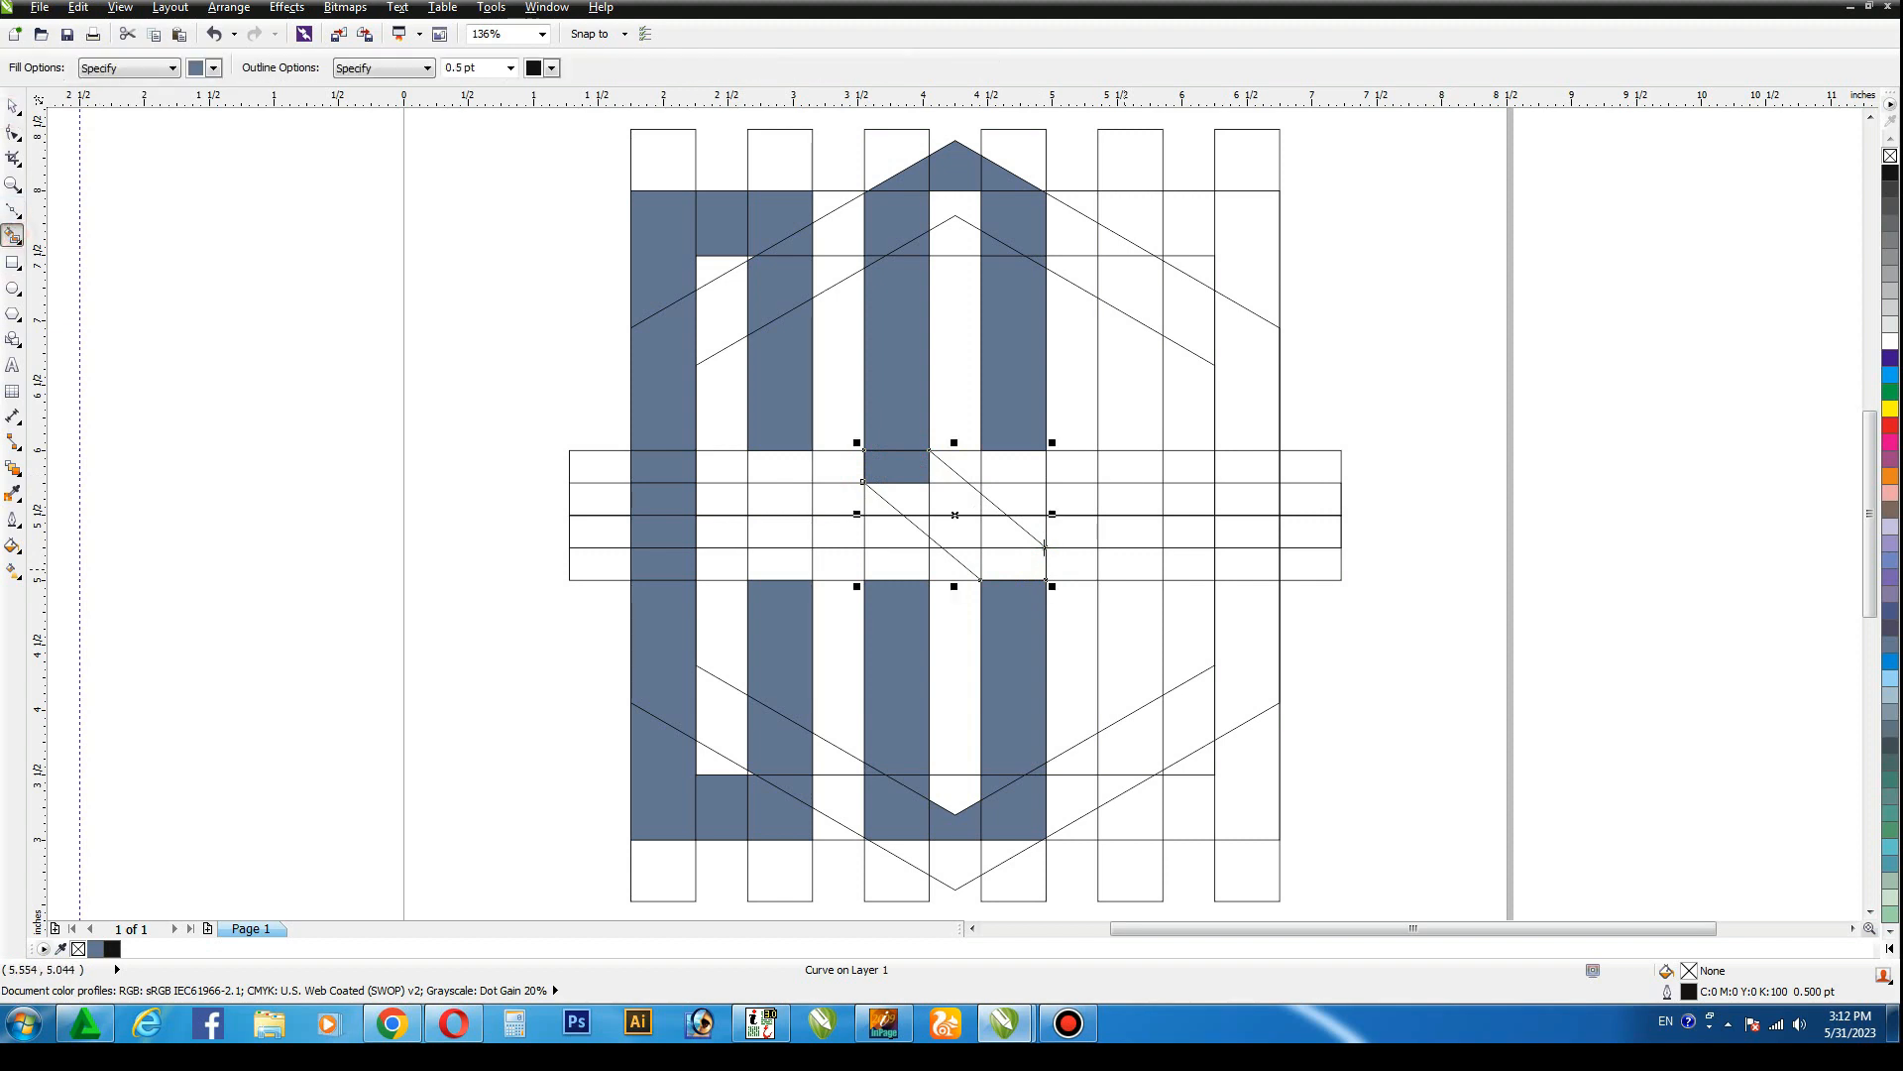
click(904, 501)
click(920, 504)
click(957, 532)
click(969, 561)
click(1031, 565)
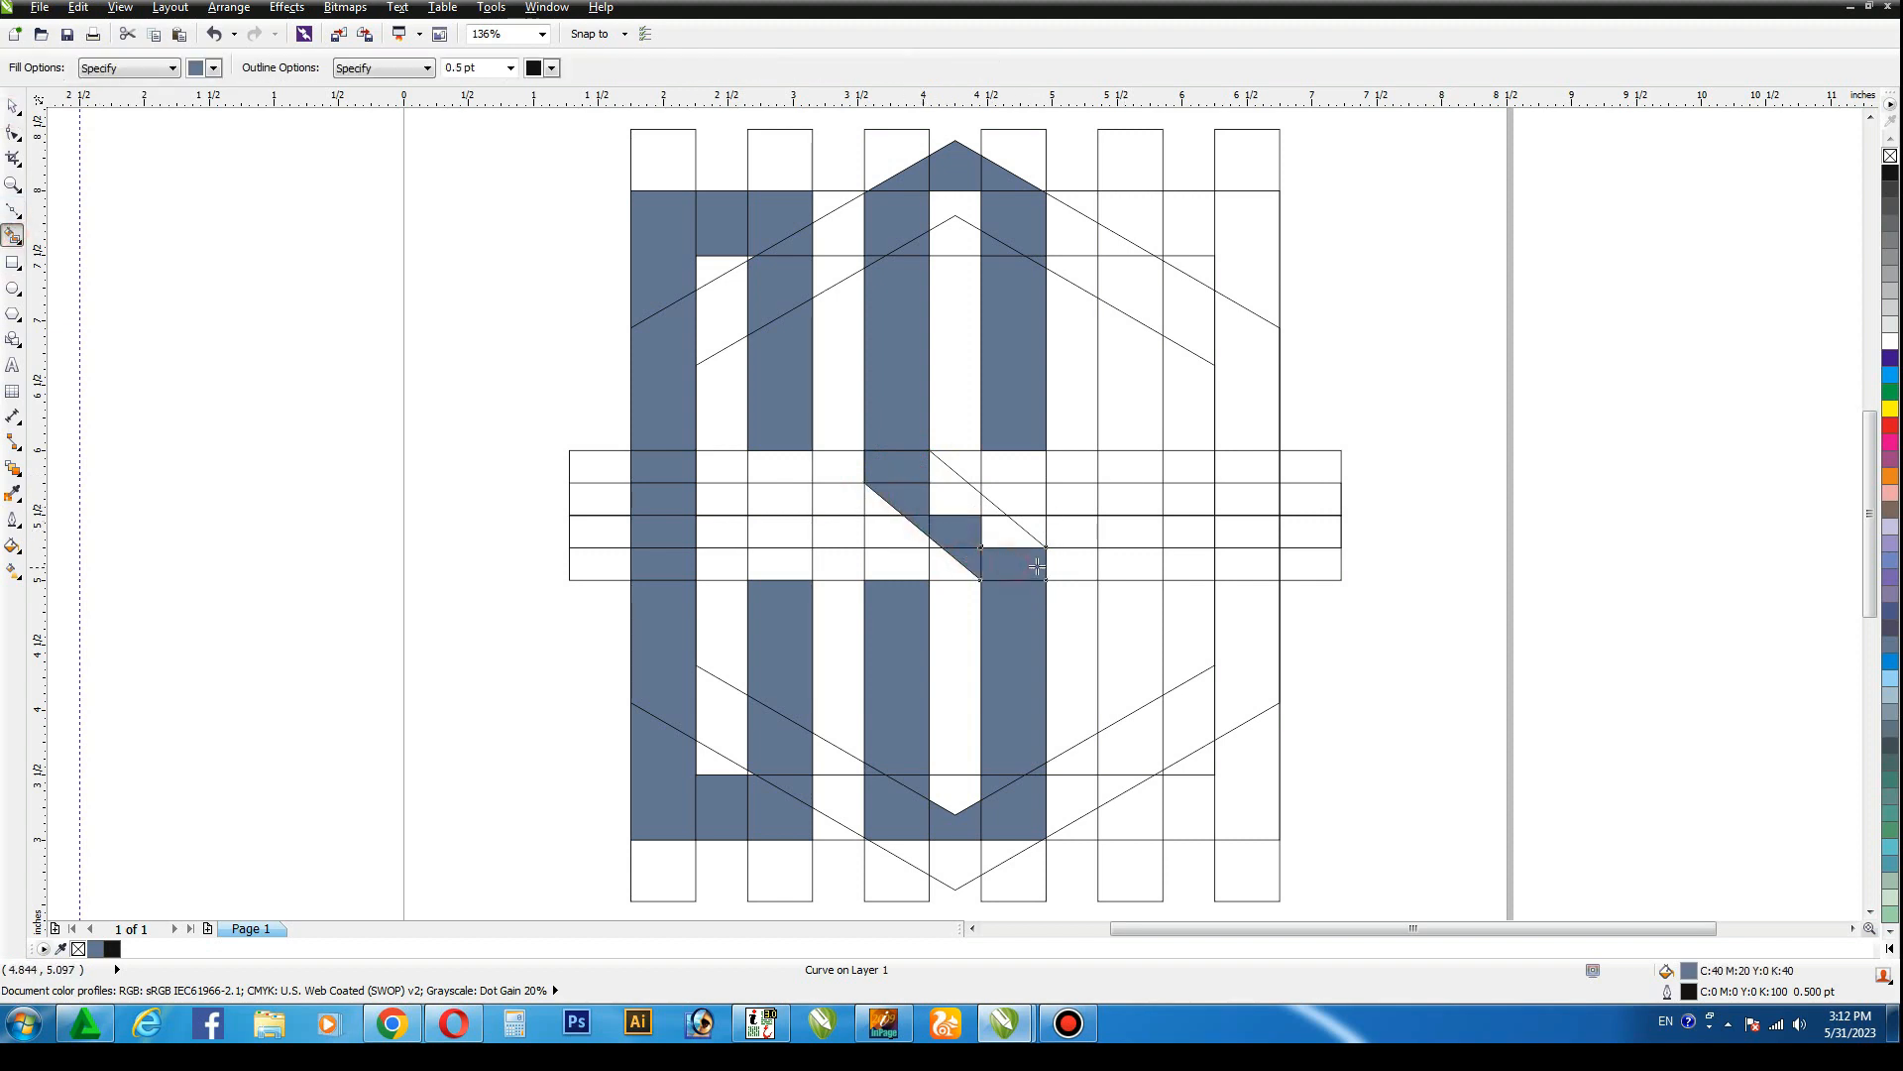
click(1001, 530)
click(990, 507)
click(954, 504)
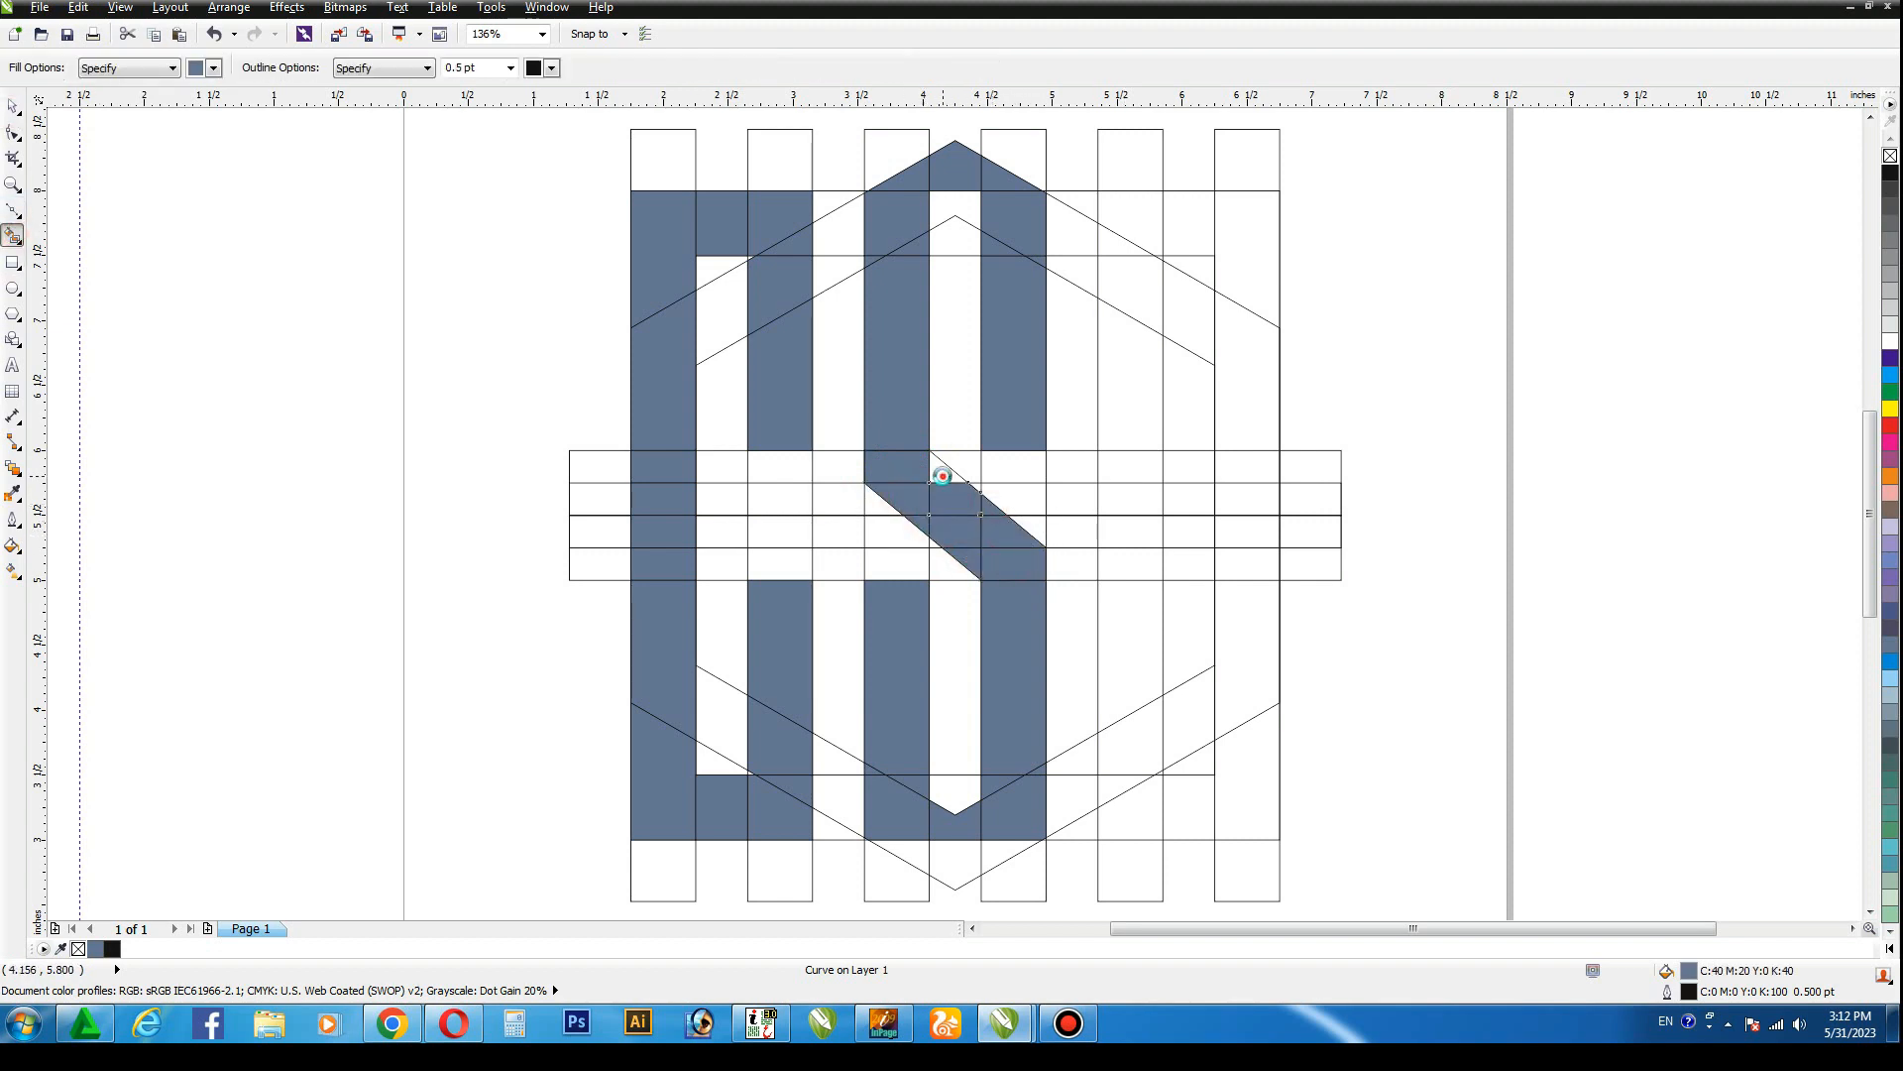
click(942, 474)
click(13, 106)
click(174, 234)
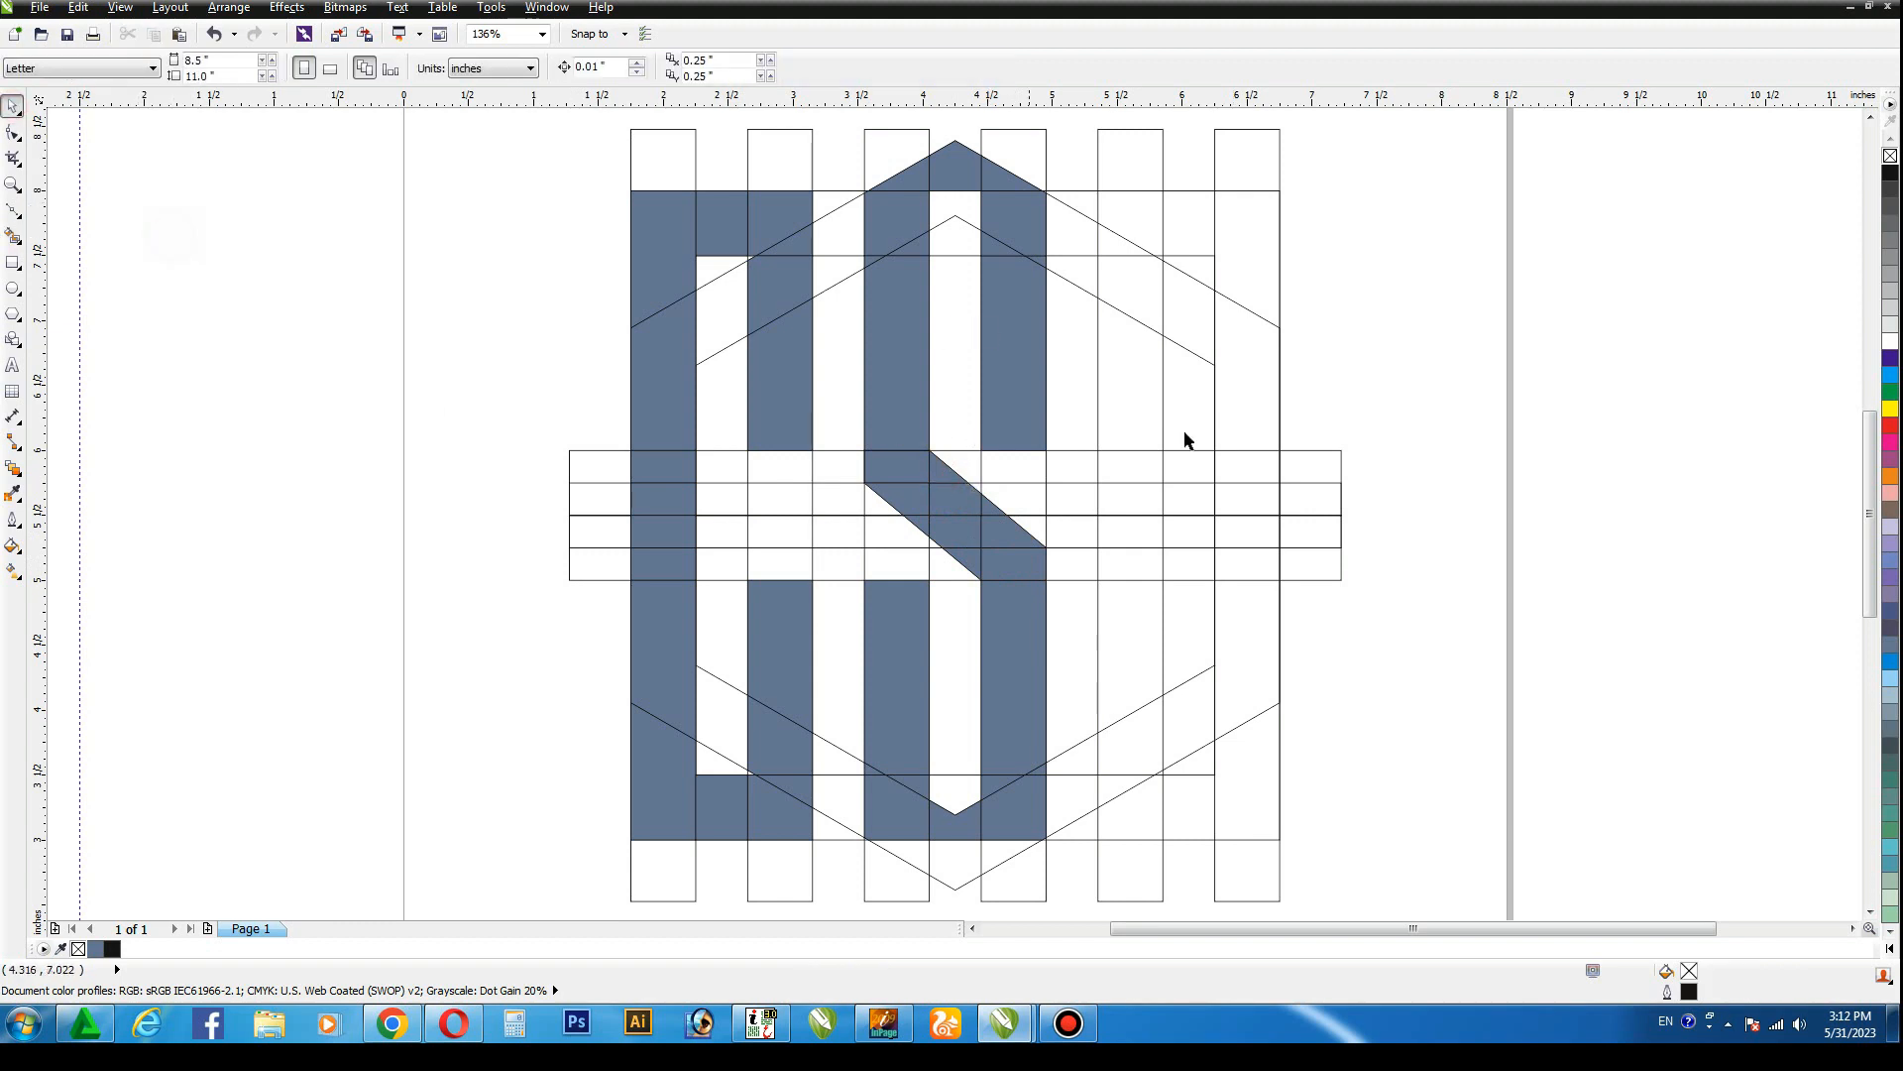
Smart-fill the square's top-right band blue-grey, from the fifth vertical strip to the outer corner above the hexagon edge.
click(11, 238)
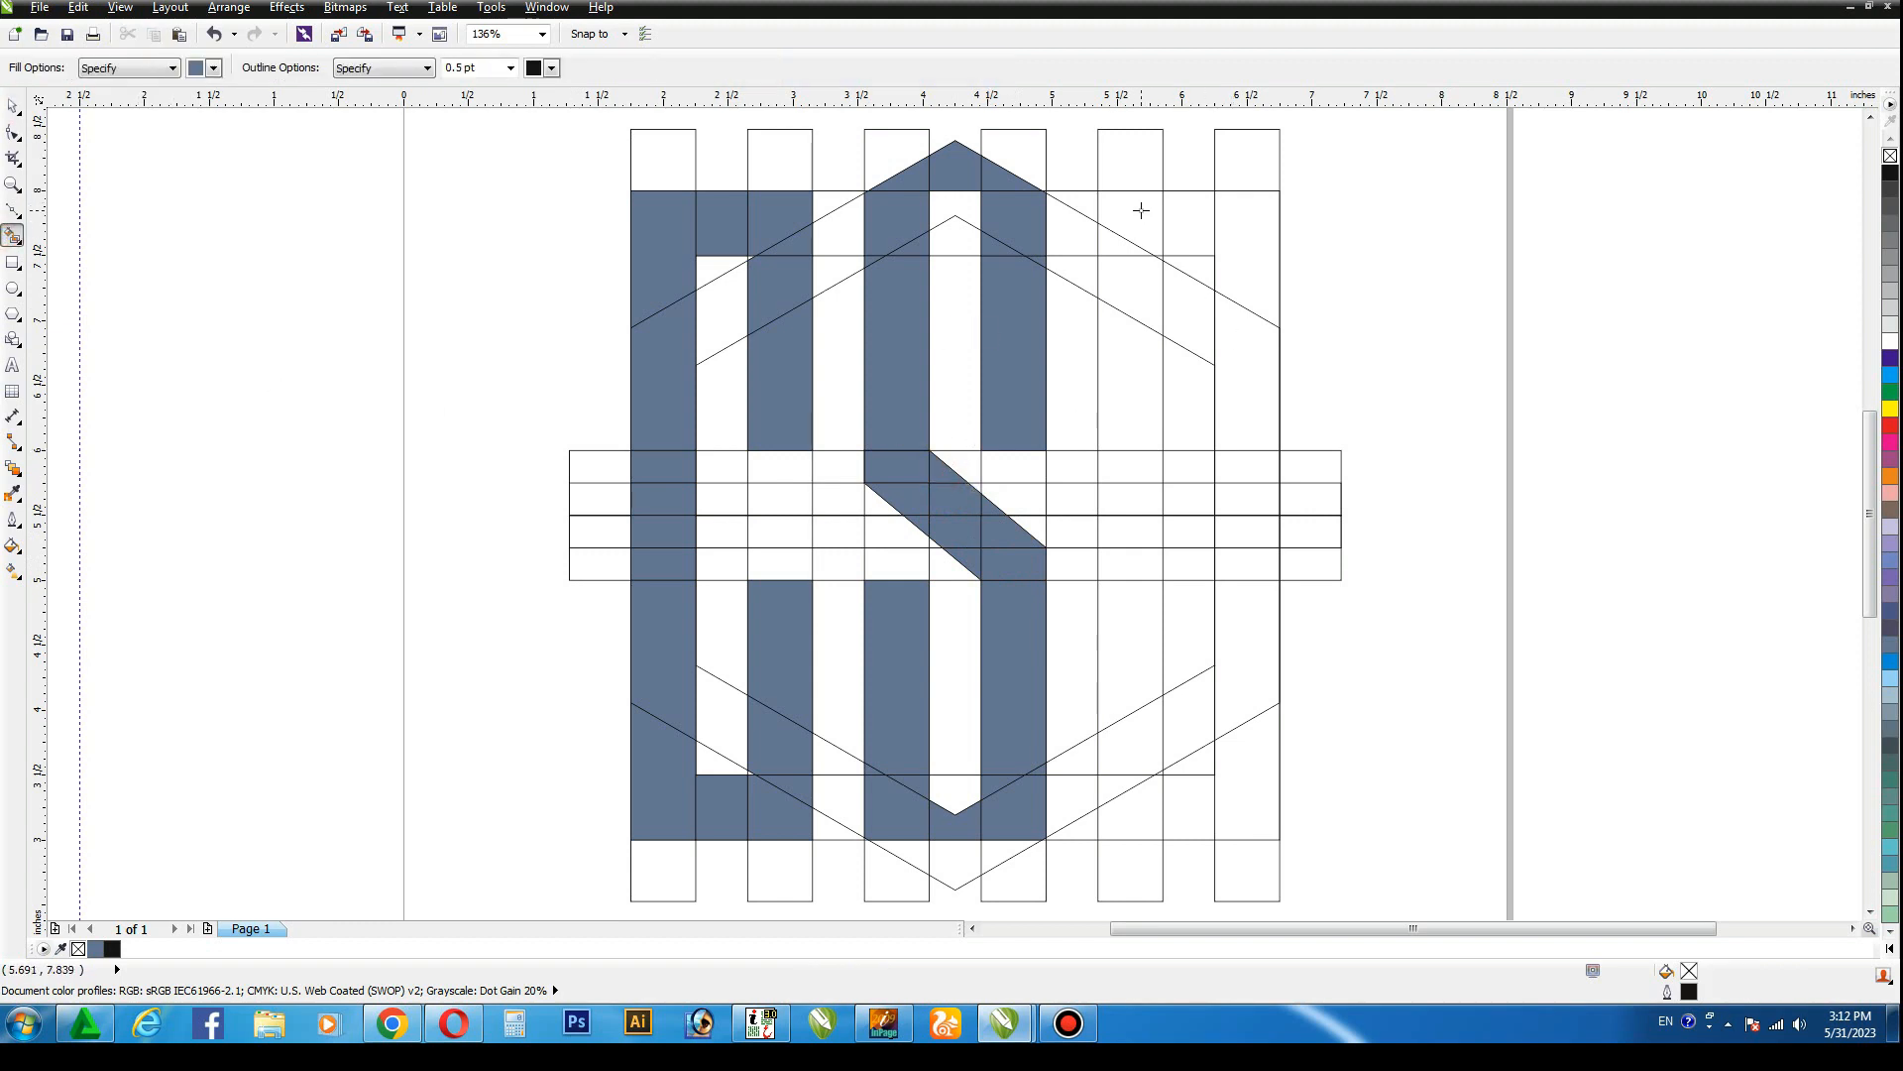
click(1234, 217)
click(1187, 216)
click(1129, 214)
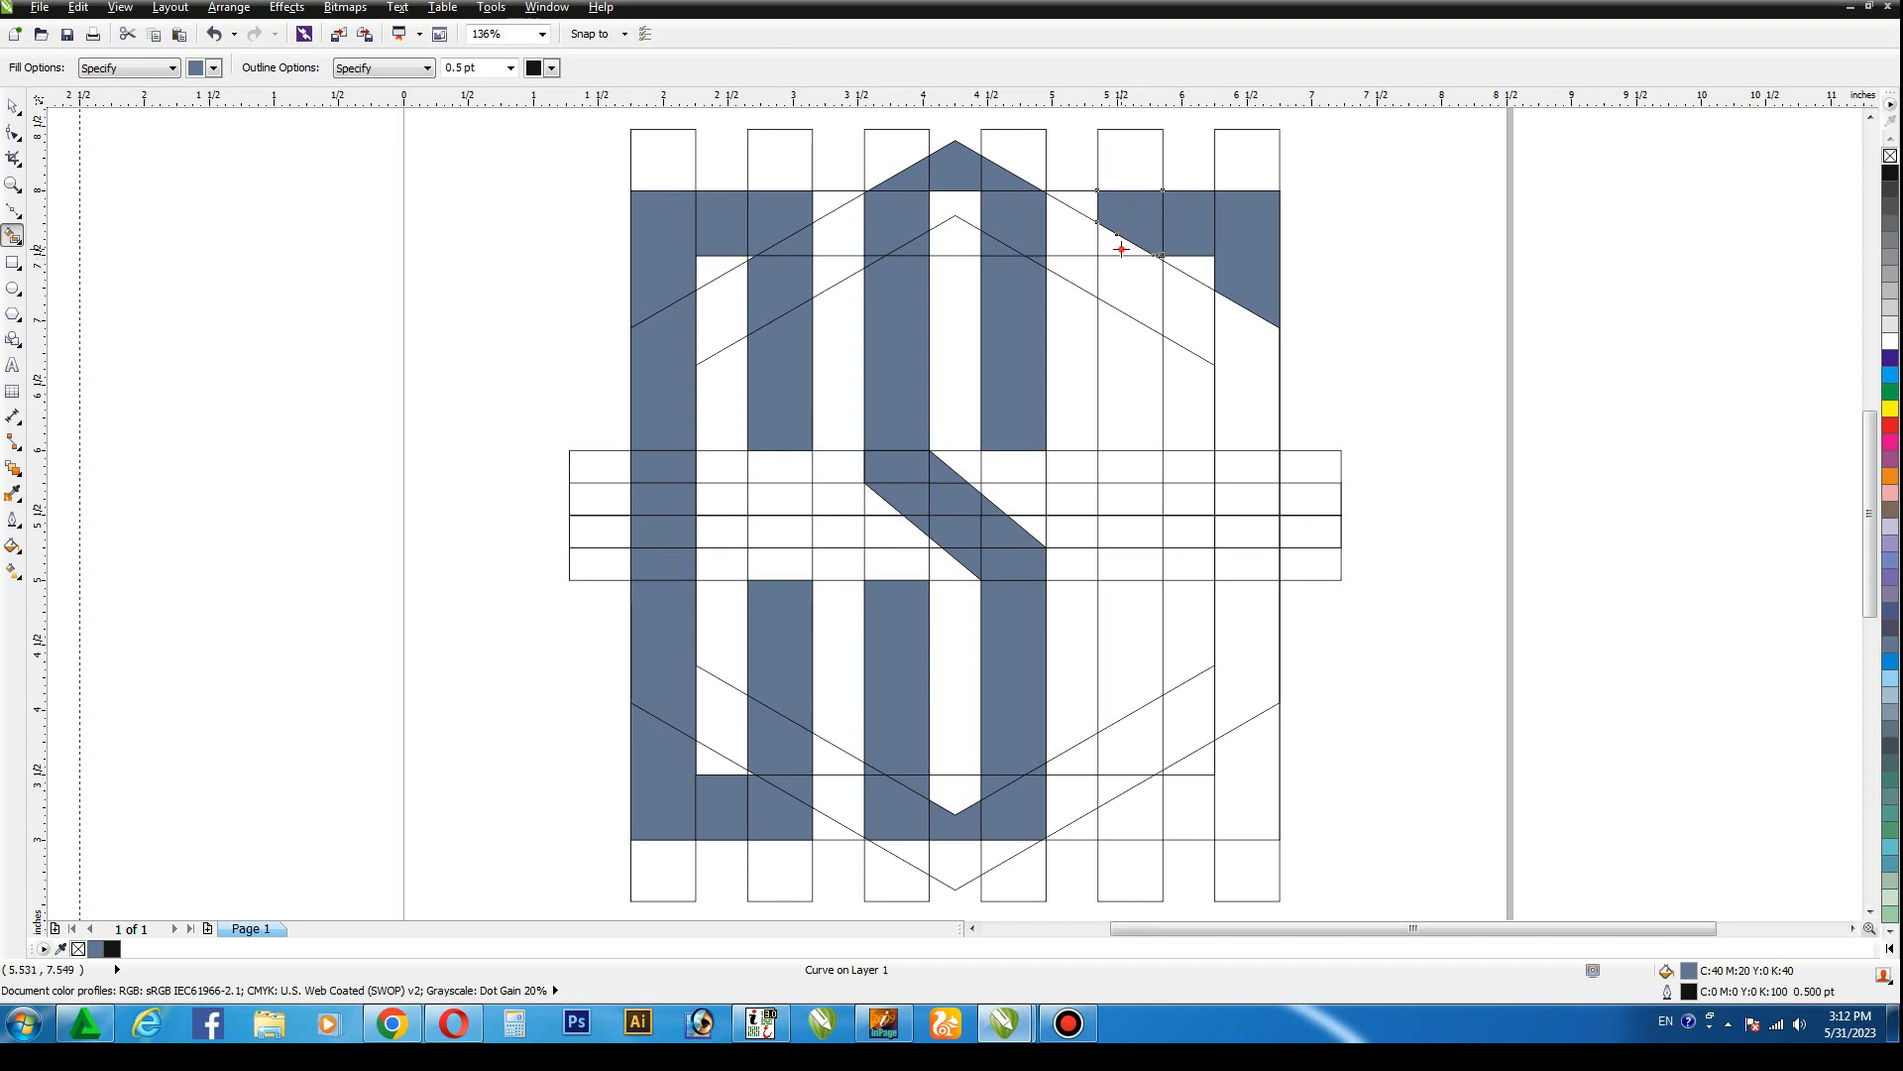
click(1127, 242)
Smart-fill the fifth vertical strip blue-grey from the top band through the horizontal rows down to the bottom band.
click(1145, 290)
click(1128, 372)
click(1128, 466)
click(1128, 499)
click(1129, 532)
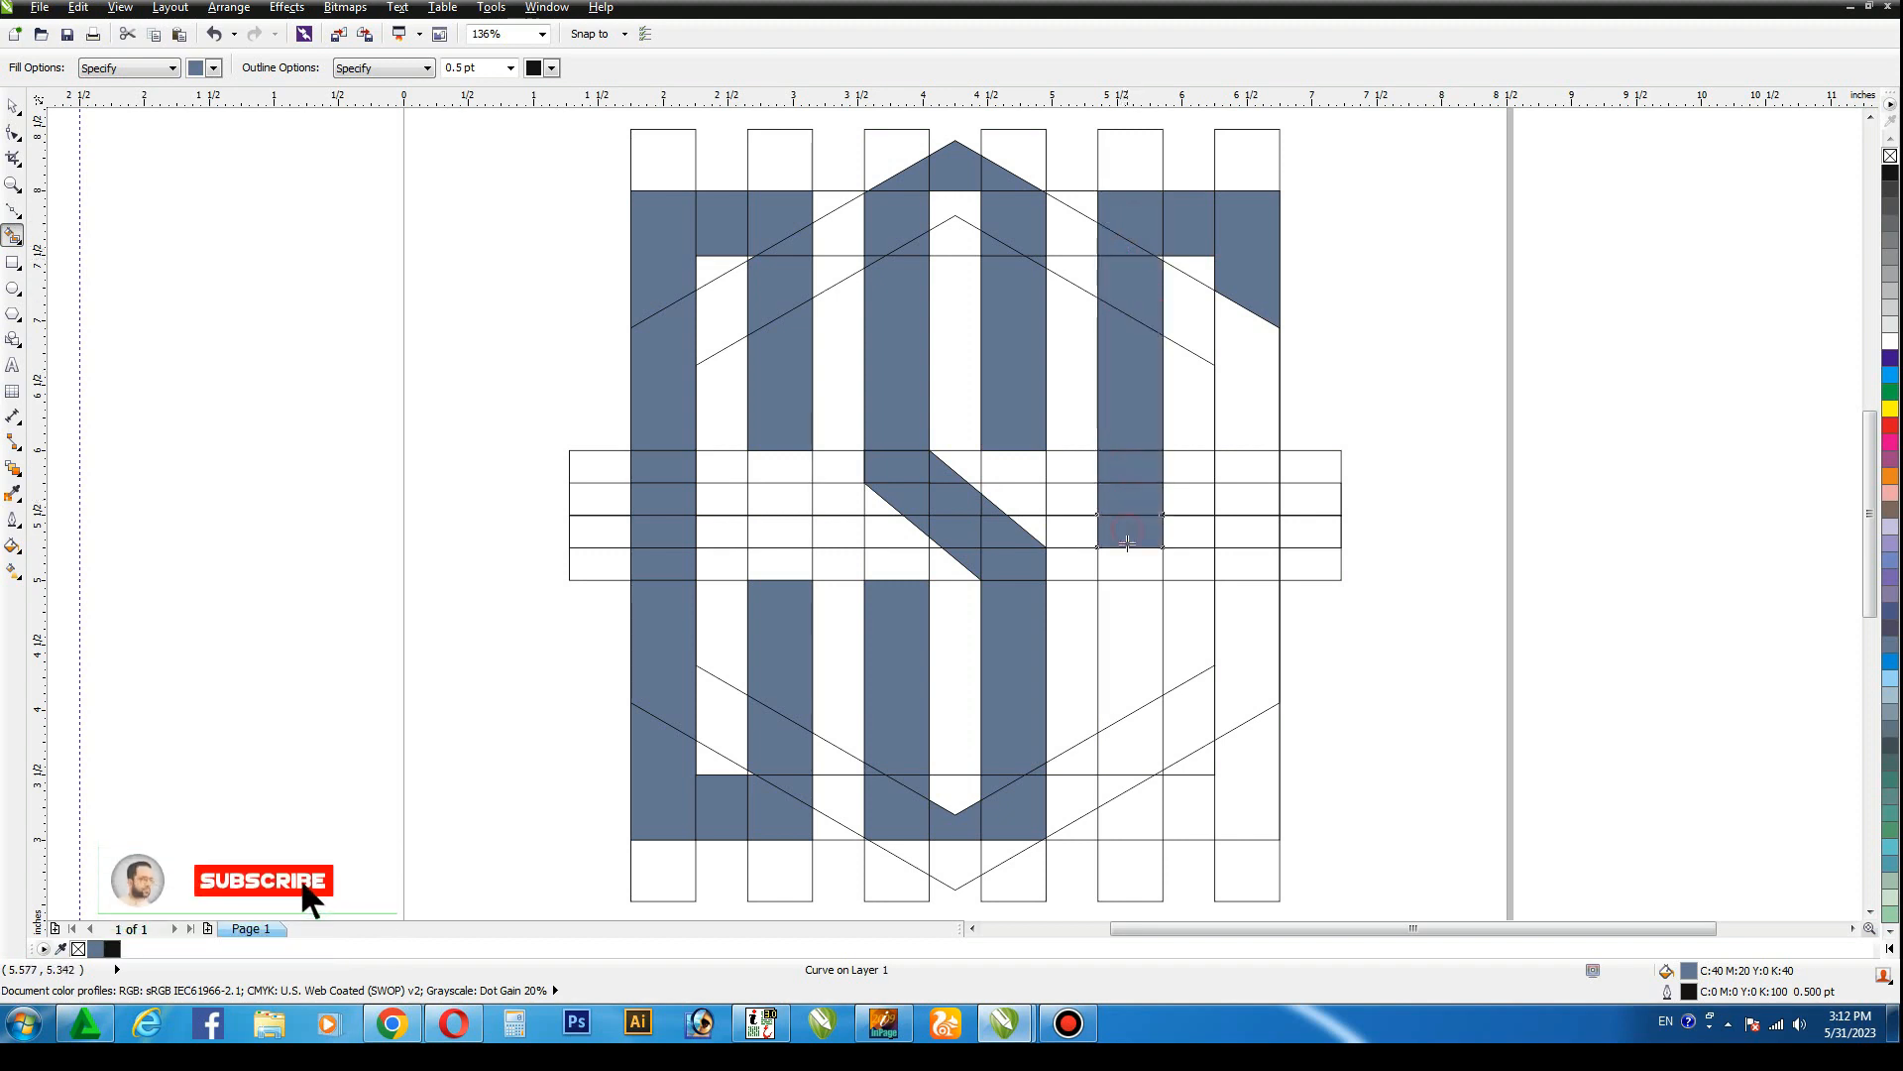
click(1129, 565)
click(1127, 607)
click(1132, 751)
Smart-fill the bottom-right band from the fifth strip to the outer corner, stopping at the outer hexagon's edge.
click(1120, 793)
click(1130, 823)
click(1188, 803)
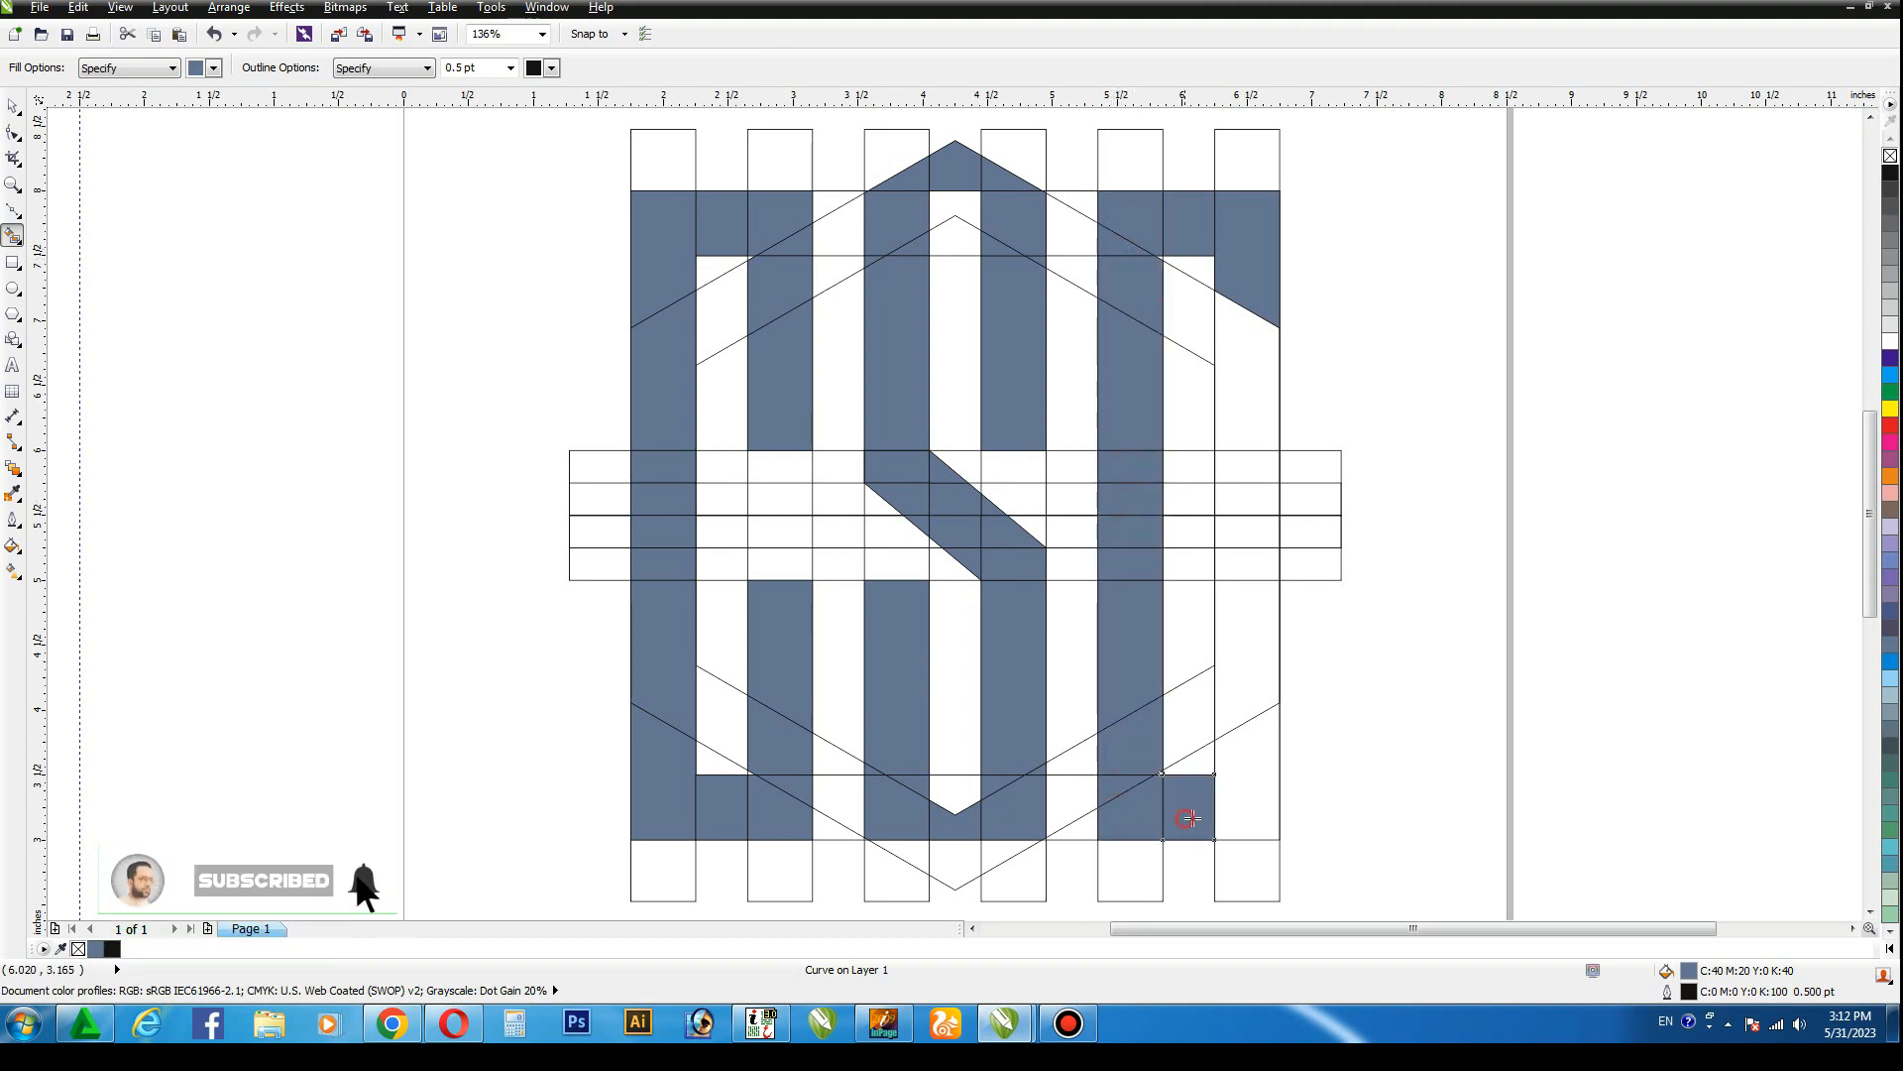
click(1234, 810)
click(1246, 686)
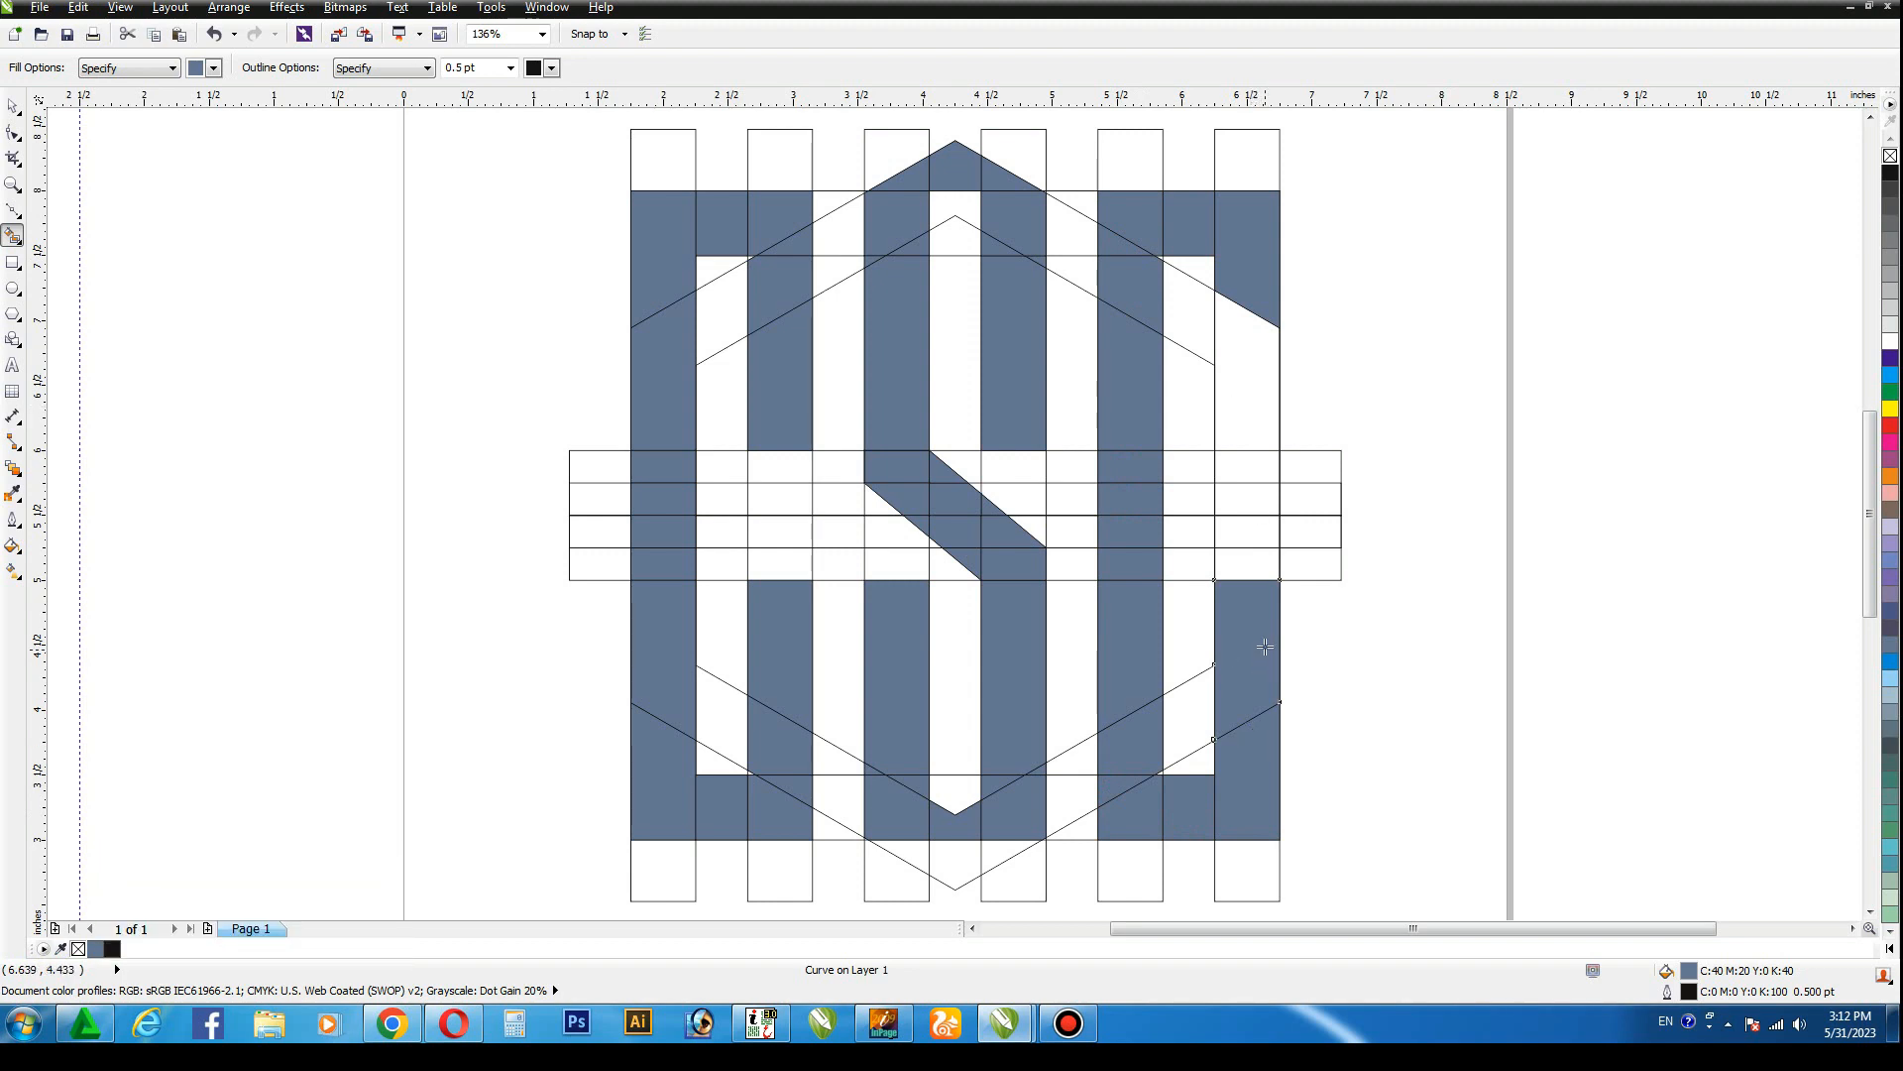
key(ctrl+z)
Smart-fill the two middle horizontal rows from the fifth strip to the square's right edge as the last letter's centre arm.
click(1174, 495)
click(1185, 531)
click(1247, 531)
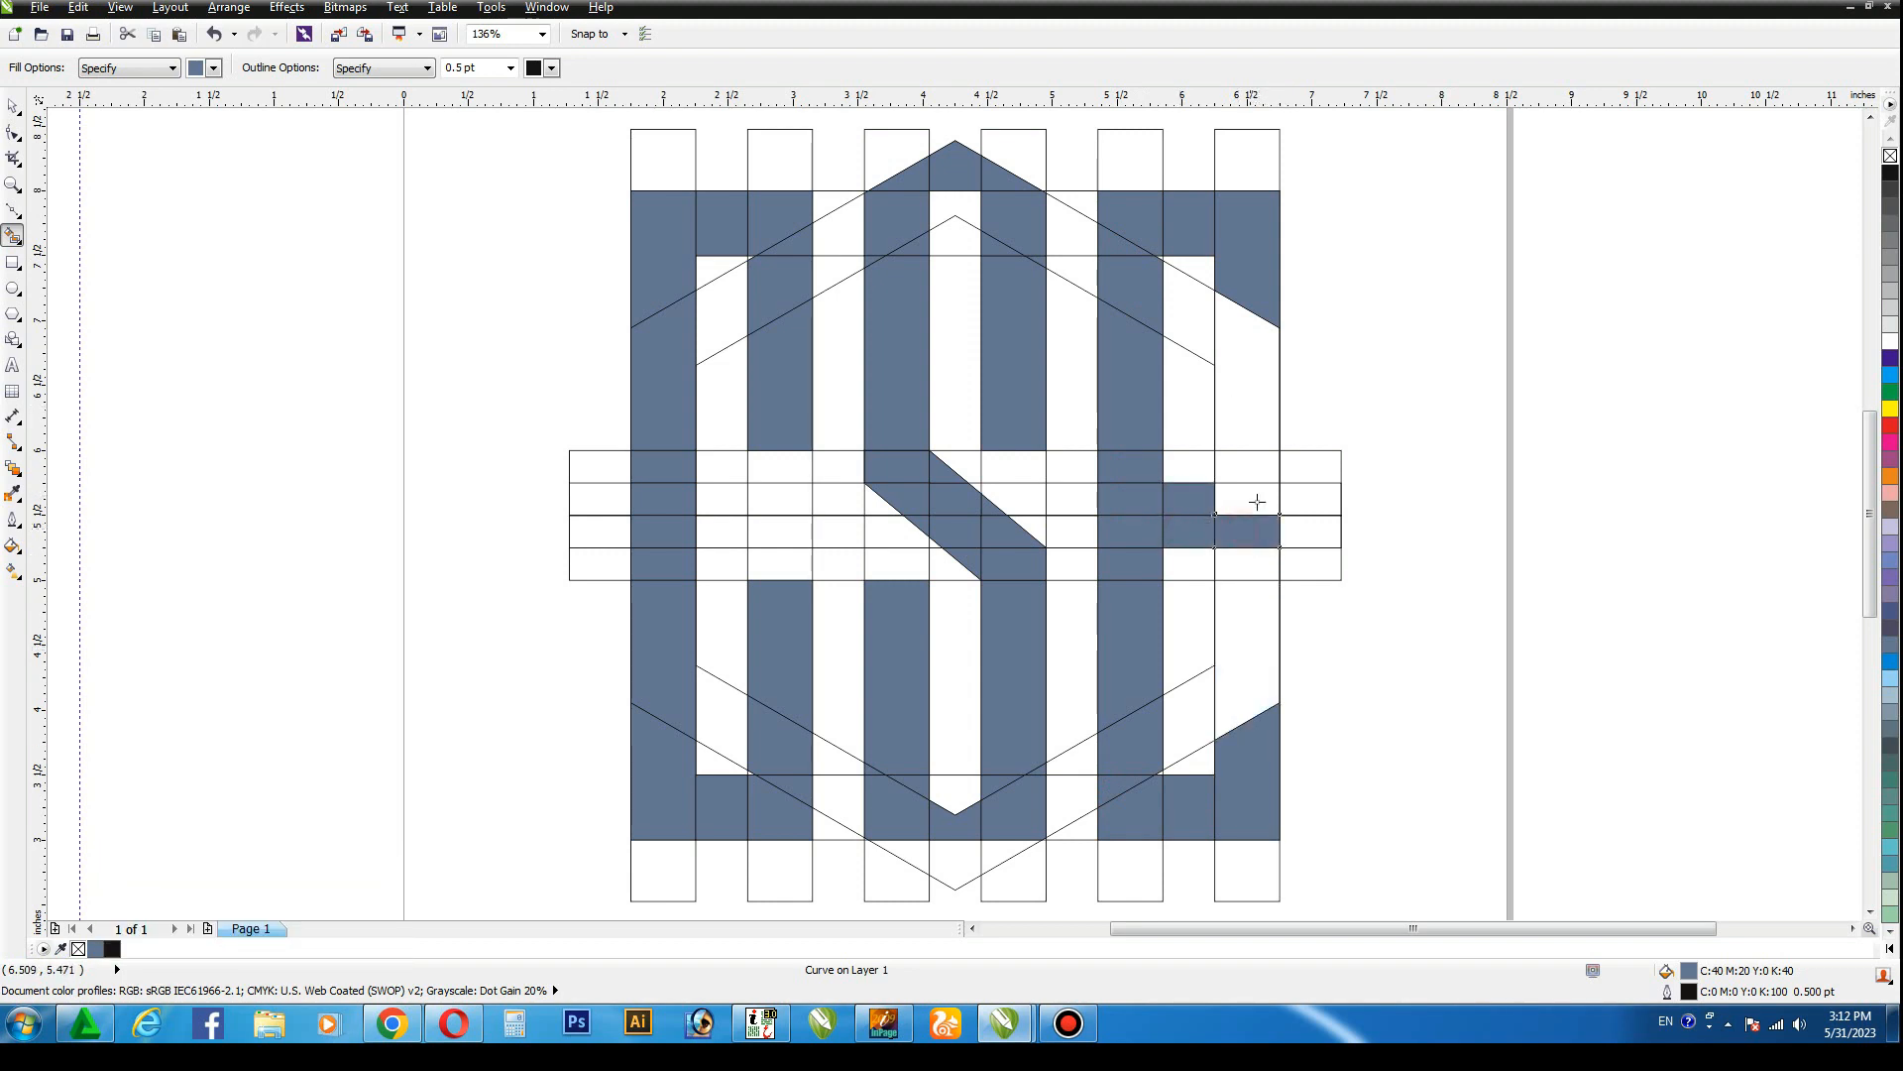
click(1263, 499)
key(space)
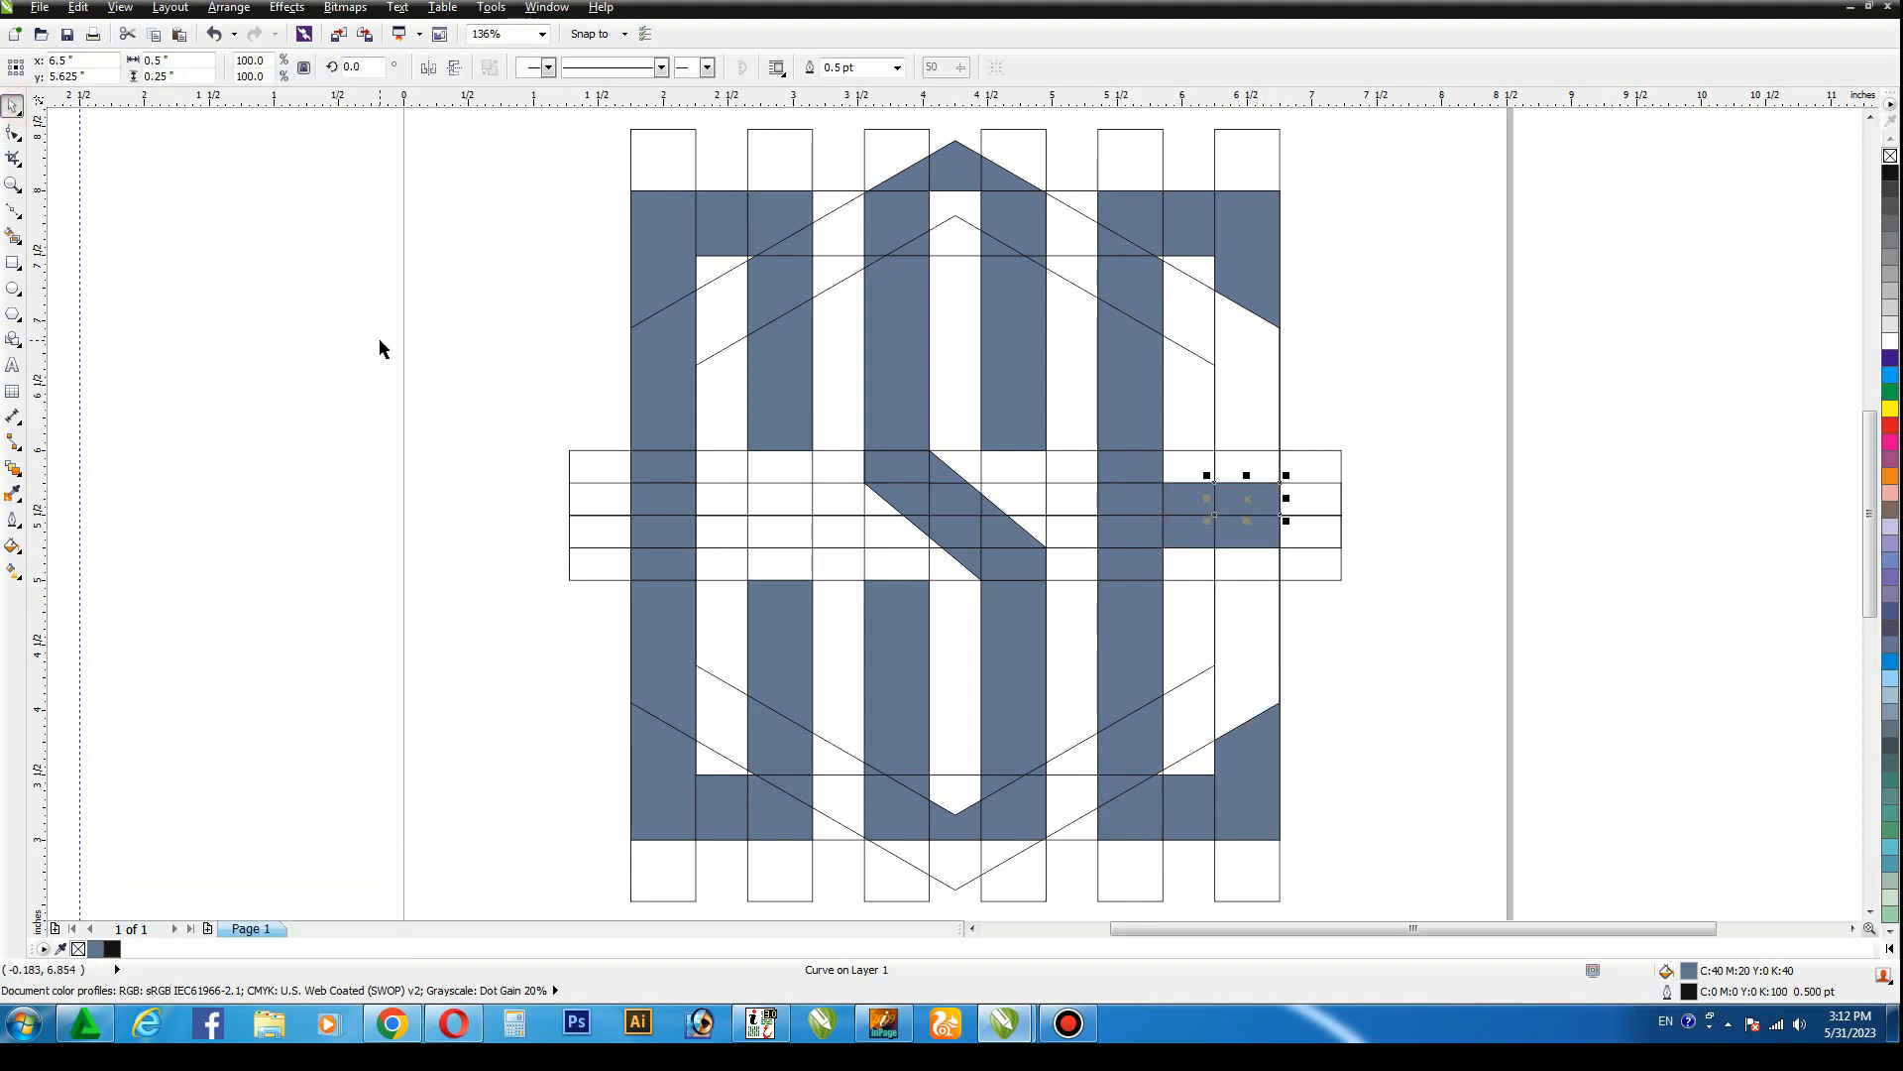
click(1457, 454)
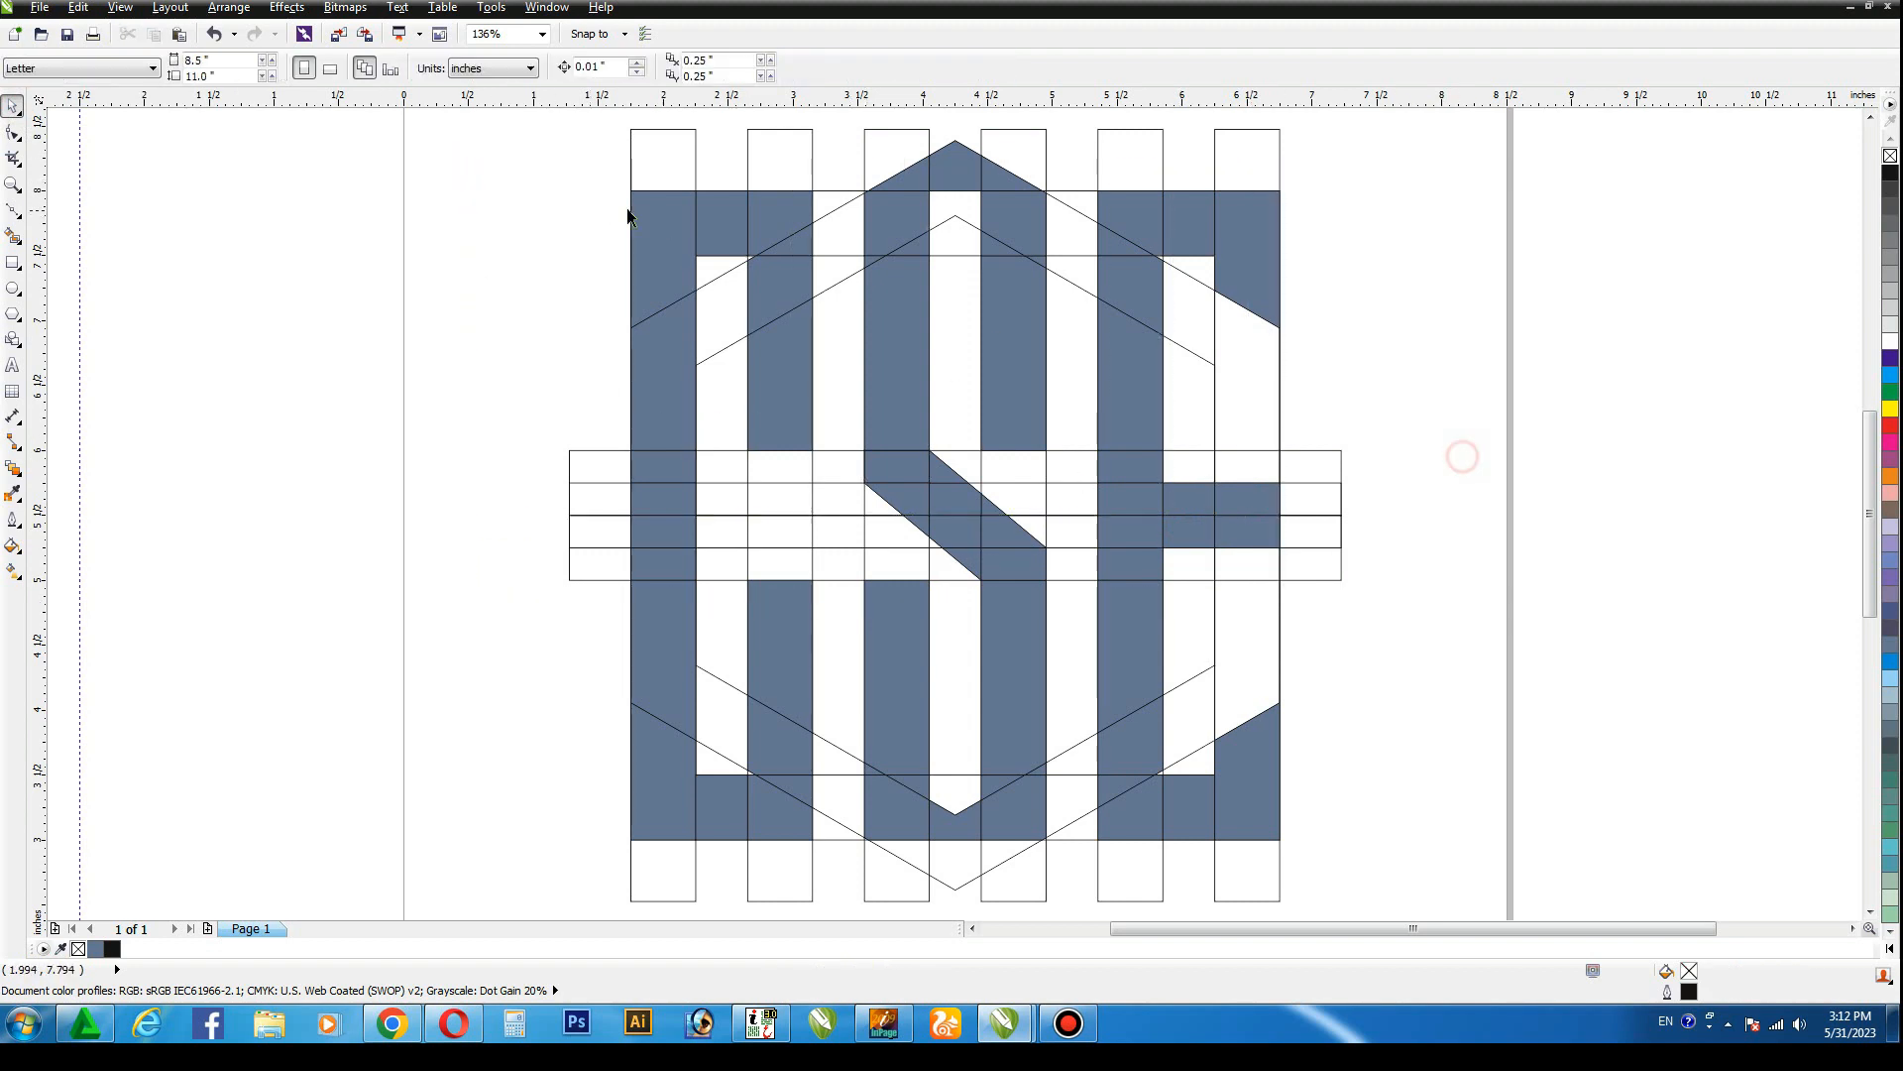
Smart-fill the tiny leftover slivers where the outer hexagon crosses the second strip's left edge, above and below.
drag(506, 151, 837, 855)
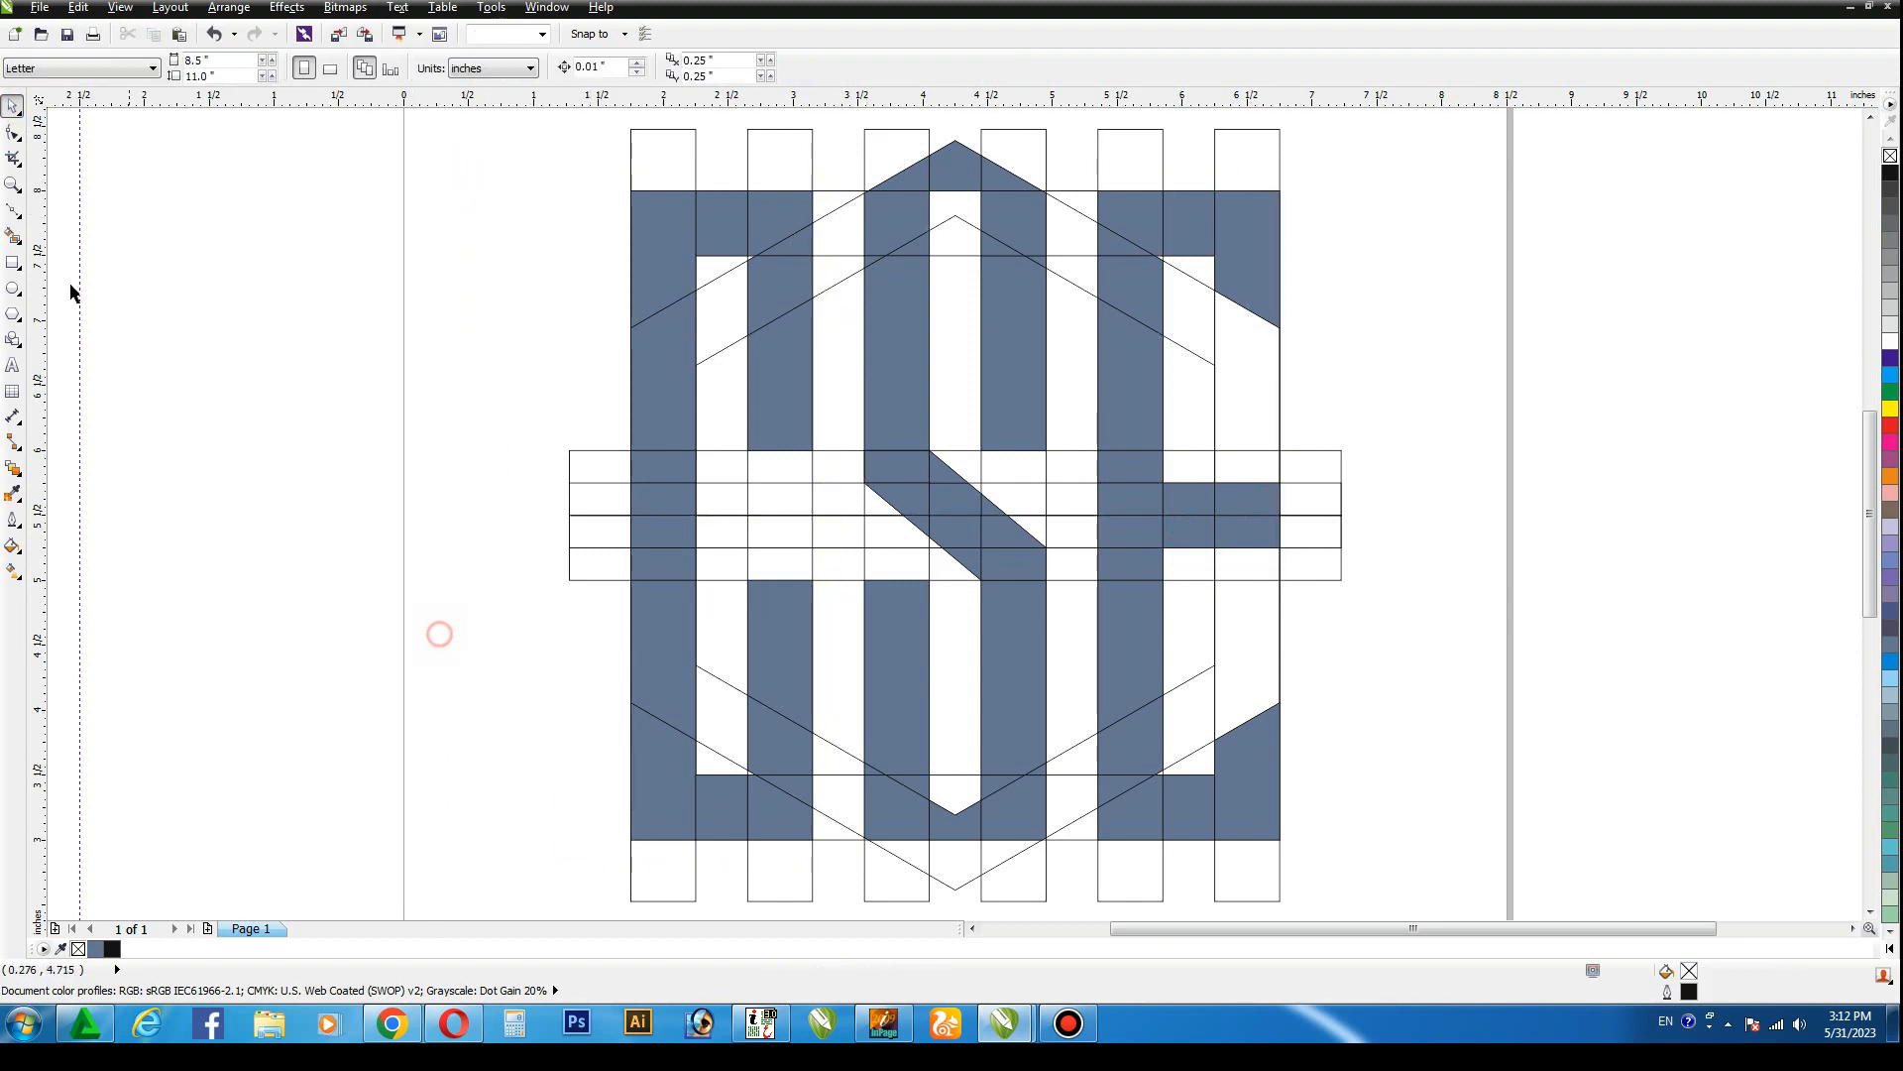
click(13, 235)
click(748, 774)
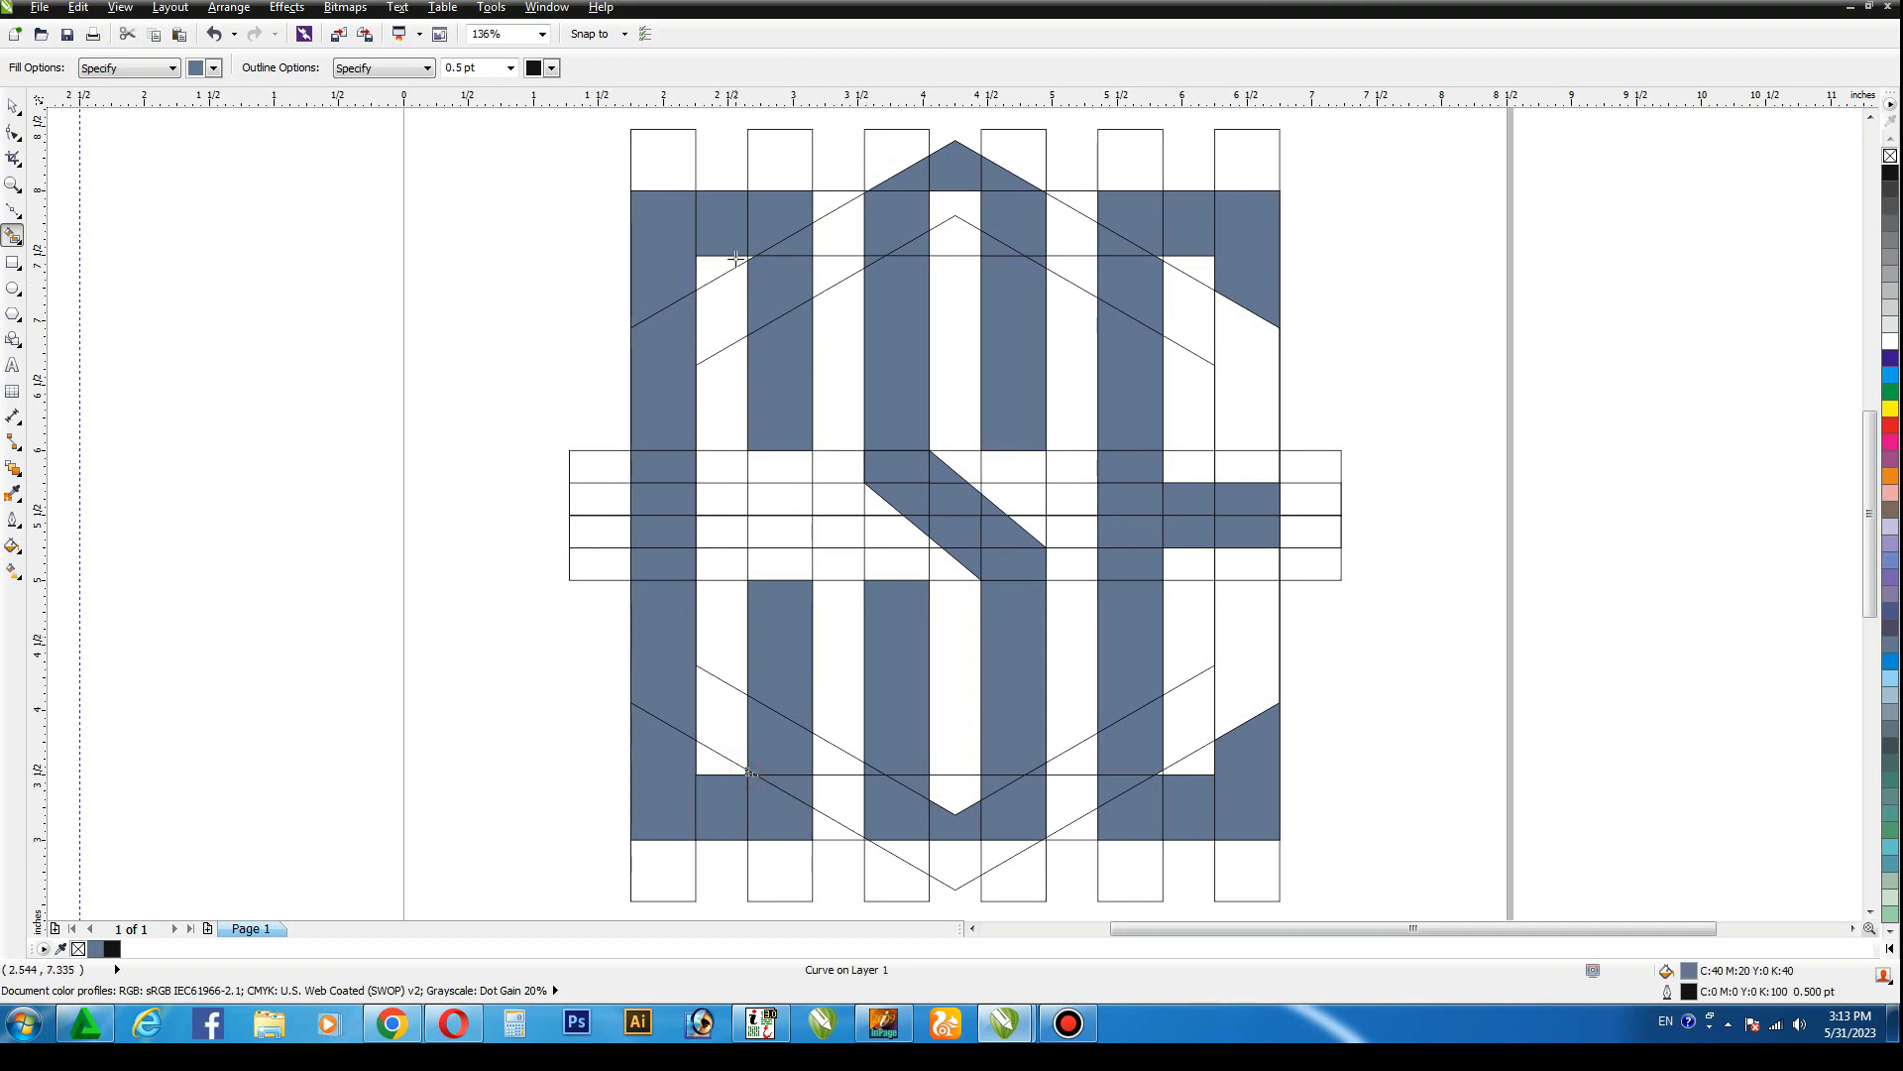
key(space)
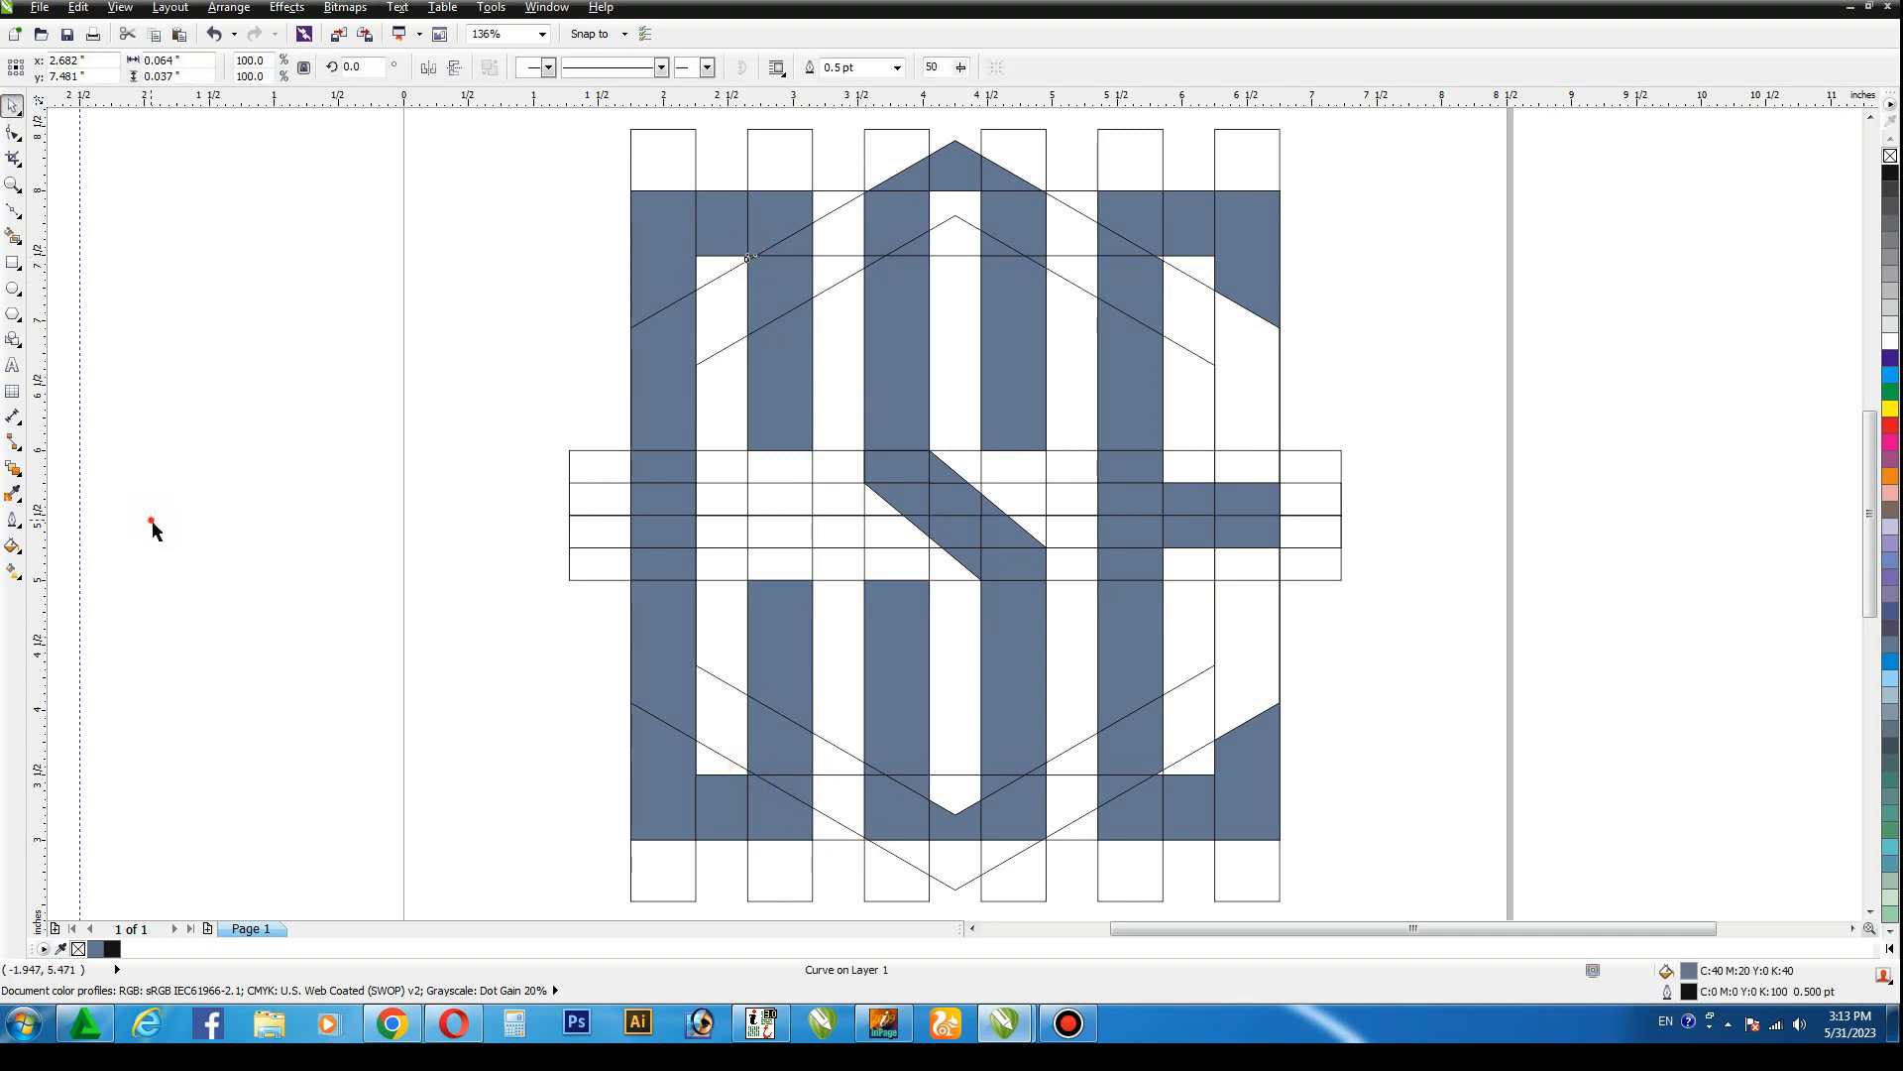
Smart-fill the tiny leftover slivers where the outer hexagon crosses the fifth strip's right edge.
click(13, 238)
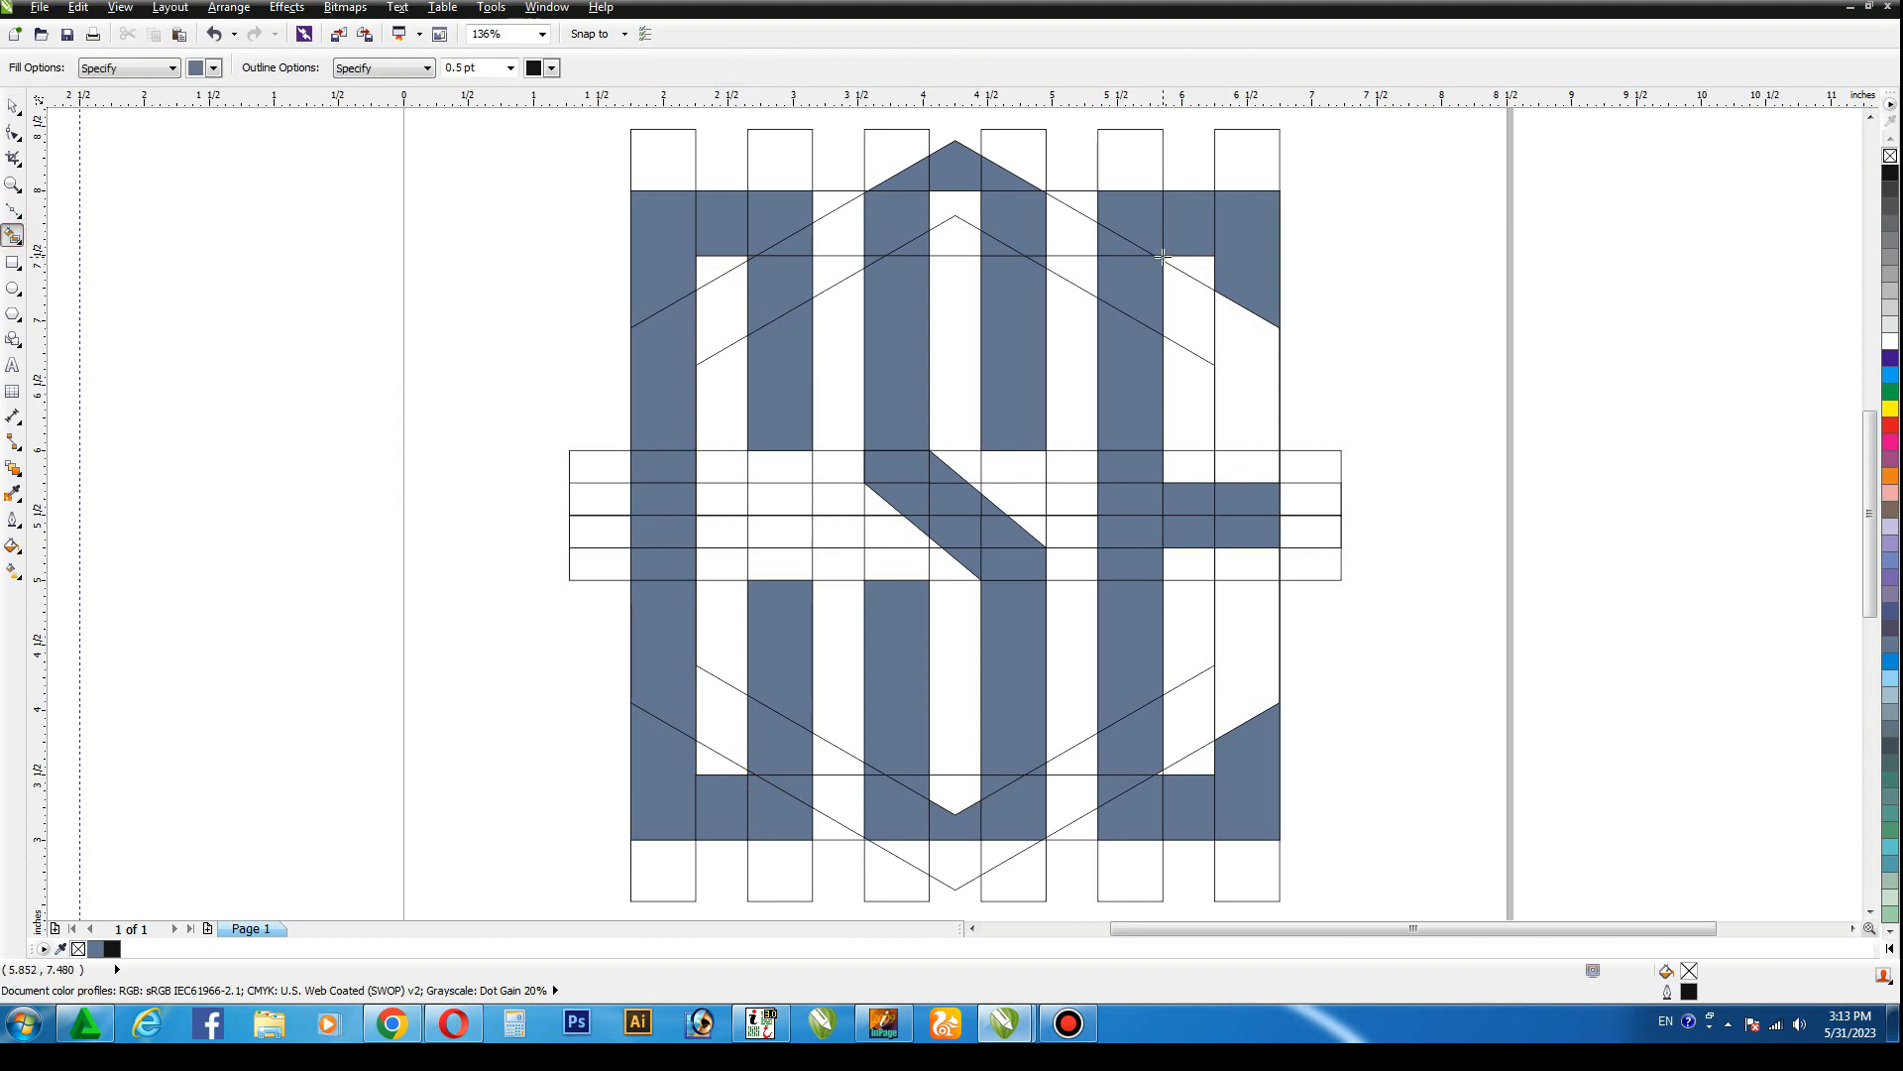
click(1162, 256)
key(ctrl+z)
click(1162, 256)
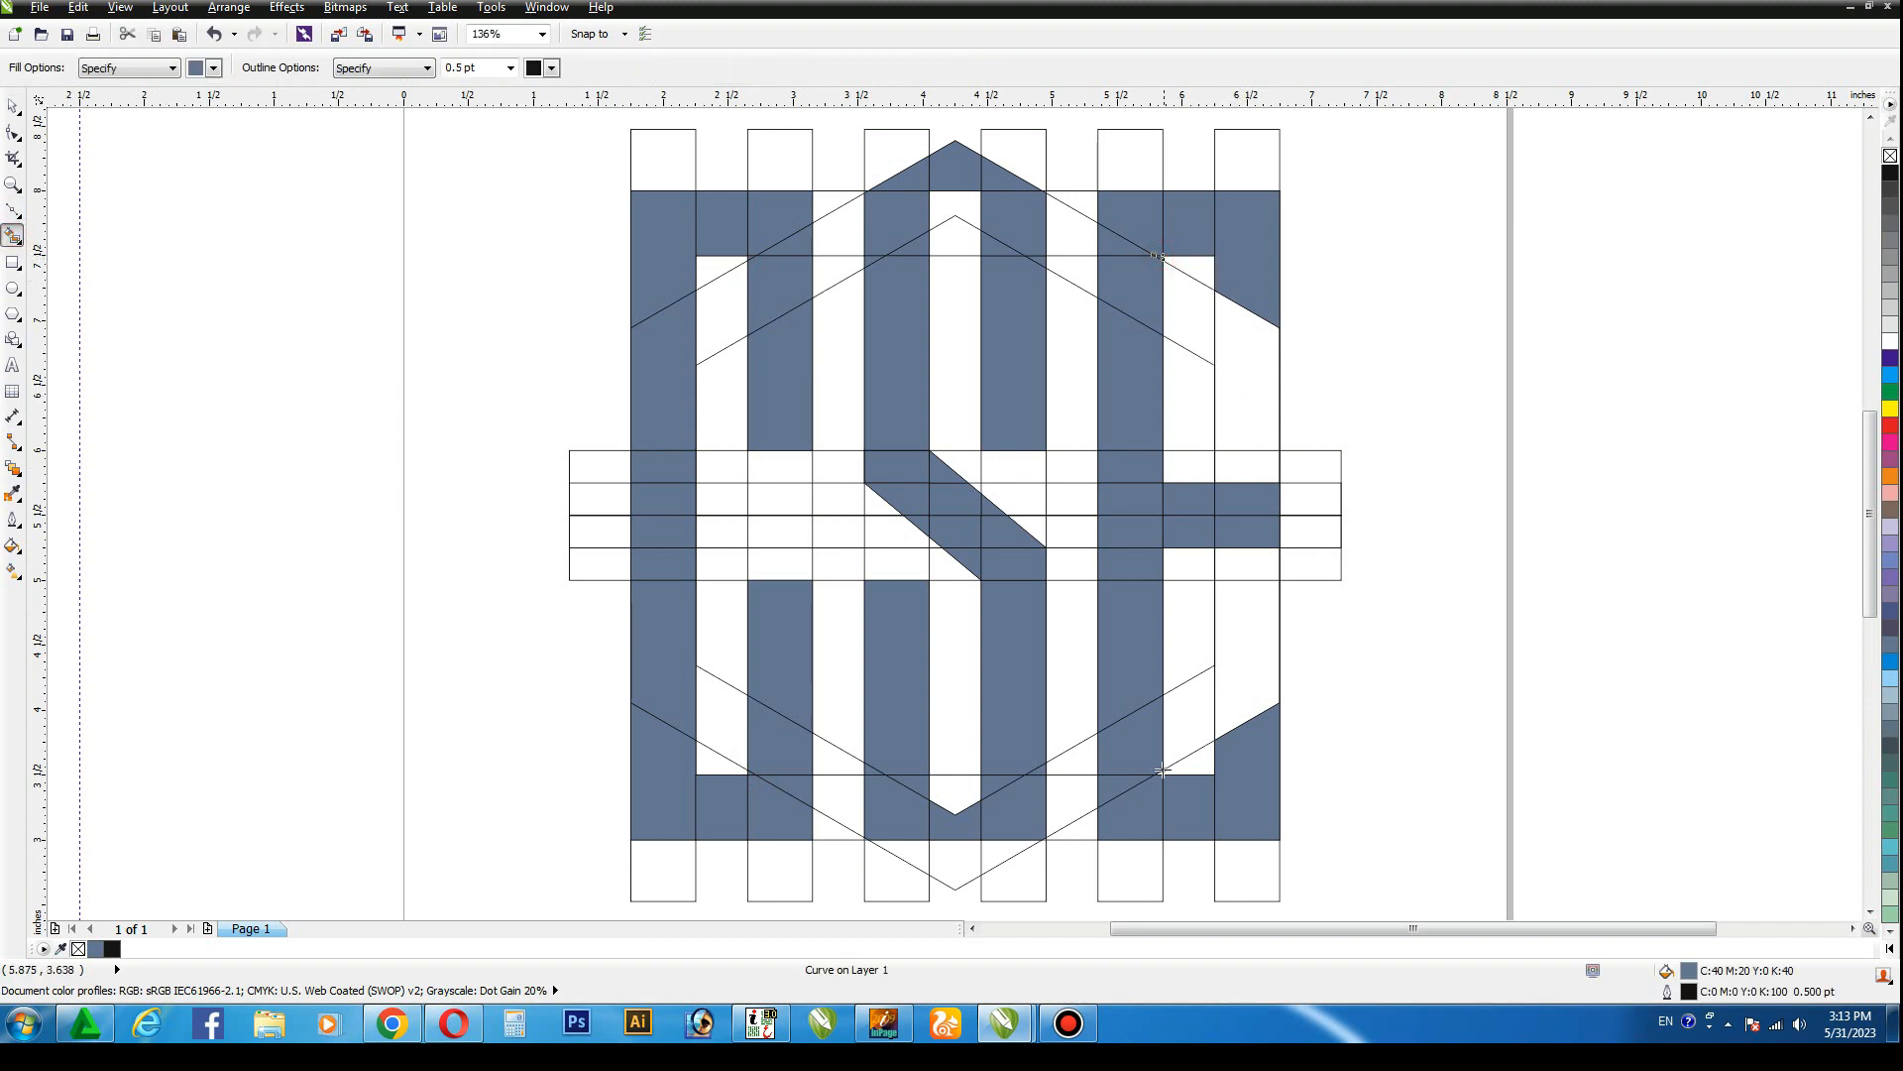
click(13, 106)
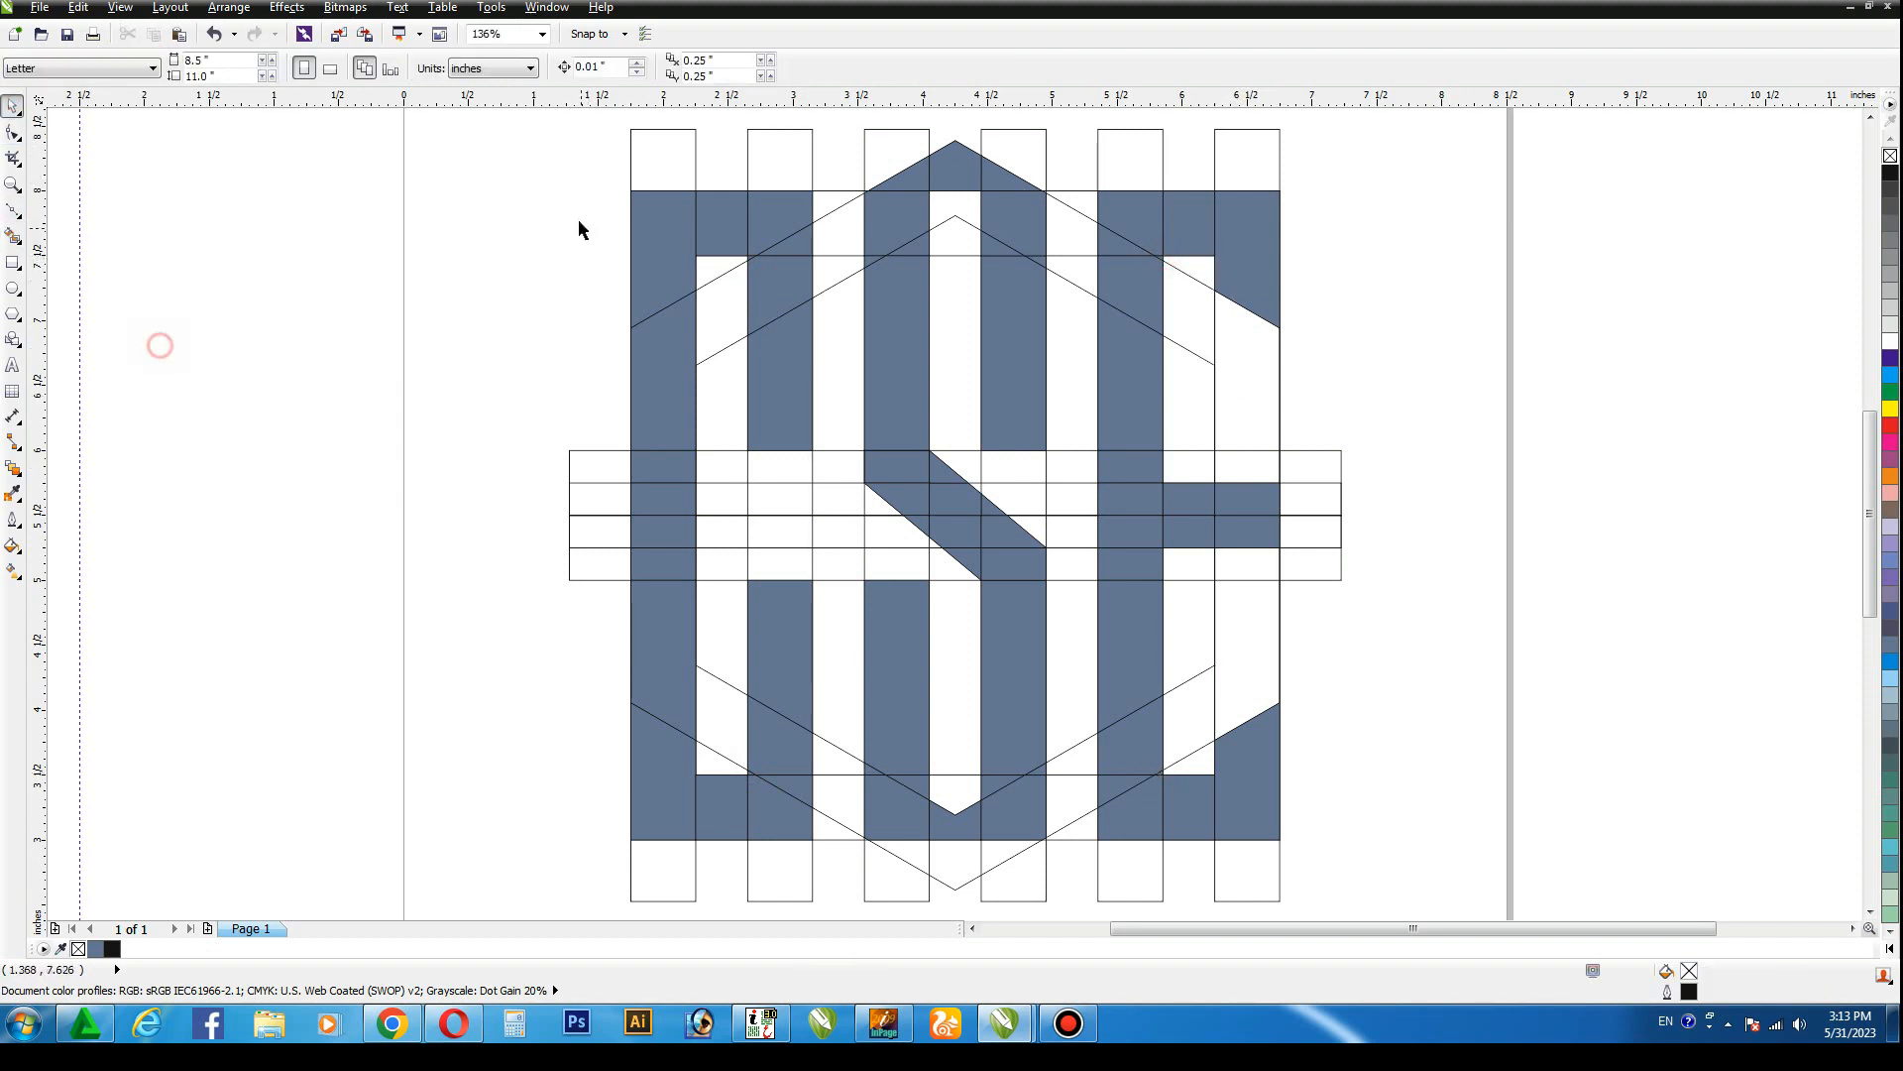
Weld all filled pieces of the first letter into a single shape.
drag(526, 142, 842, 888)
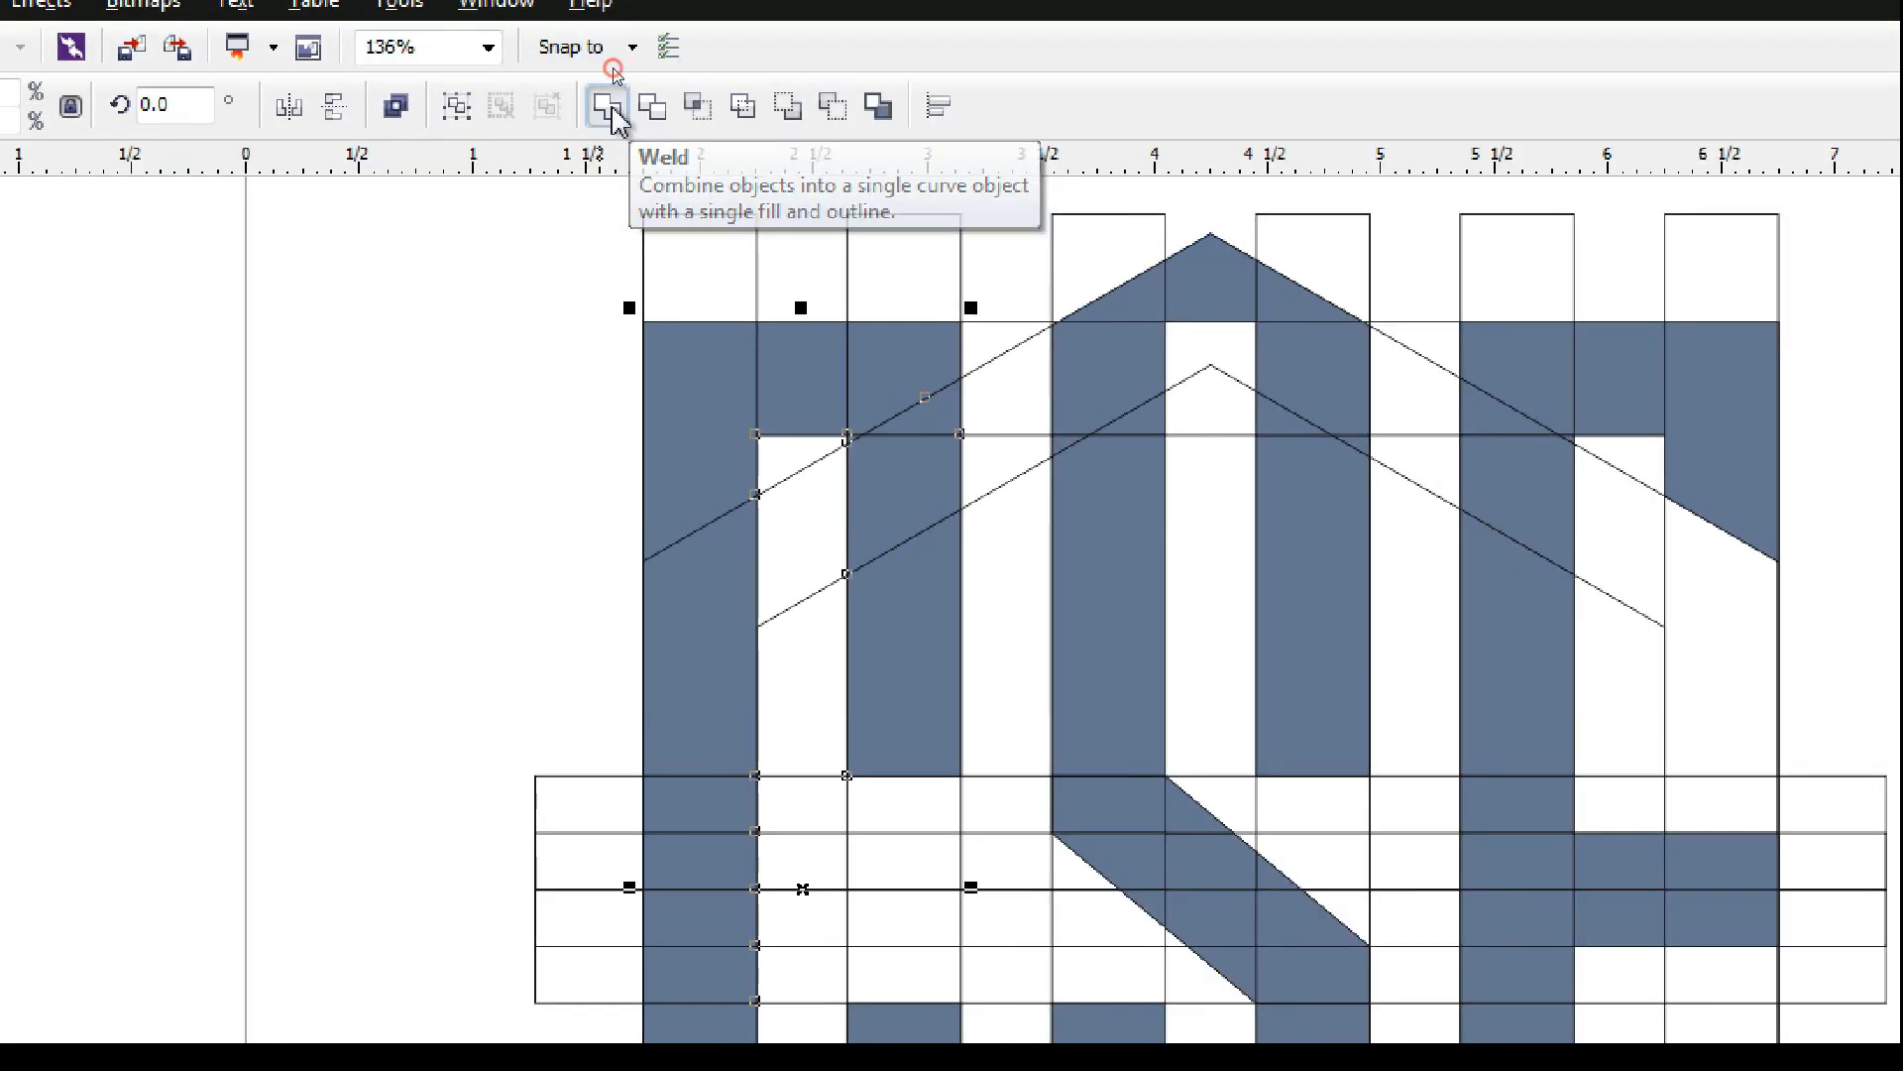
click(610, 69)
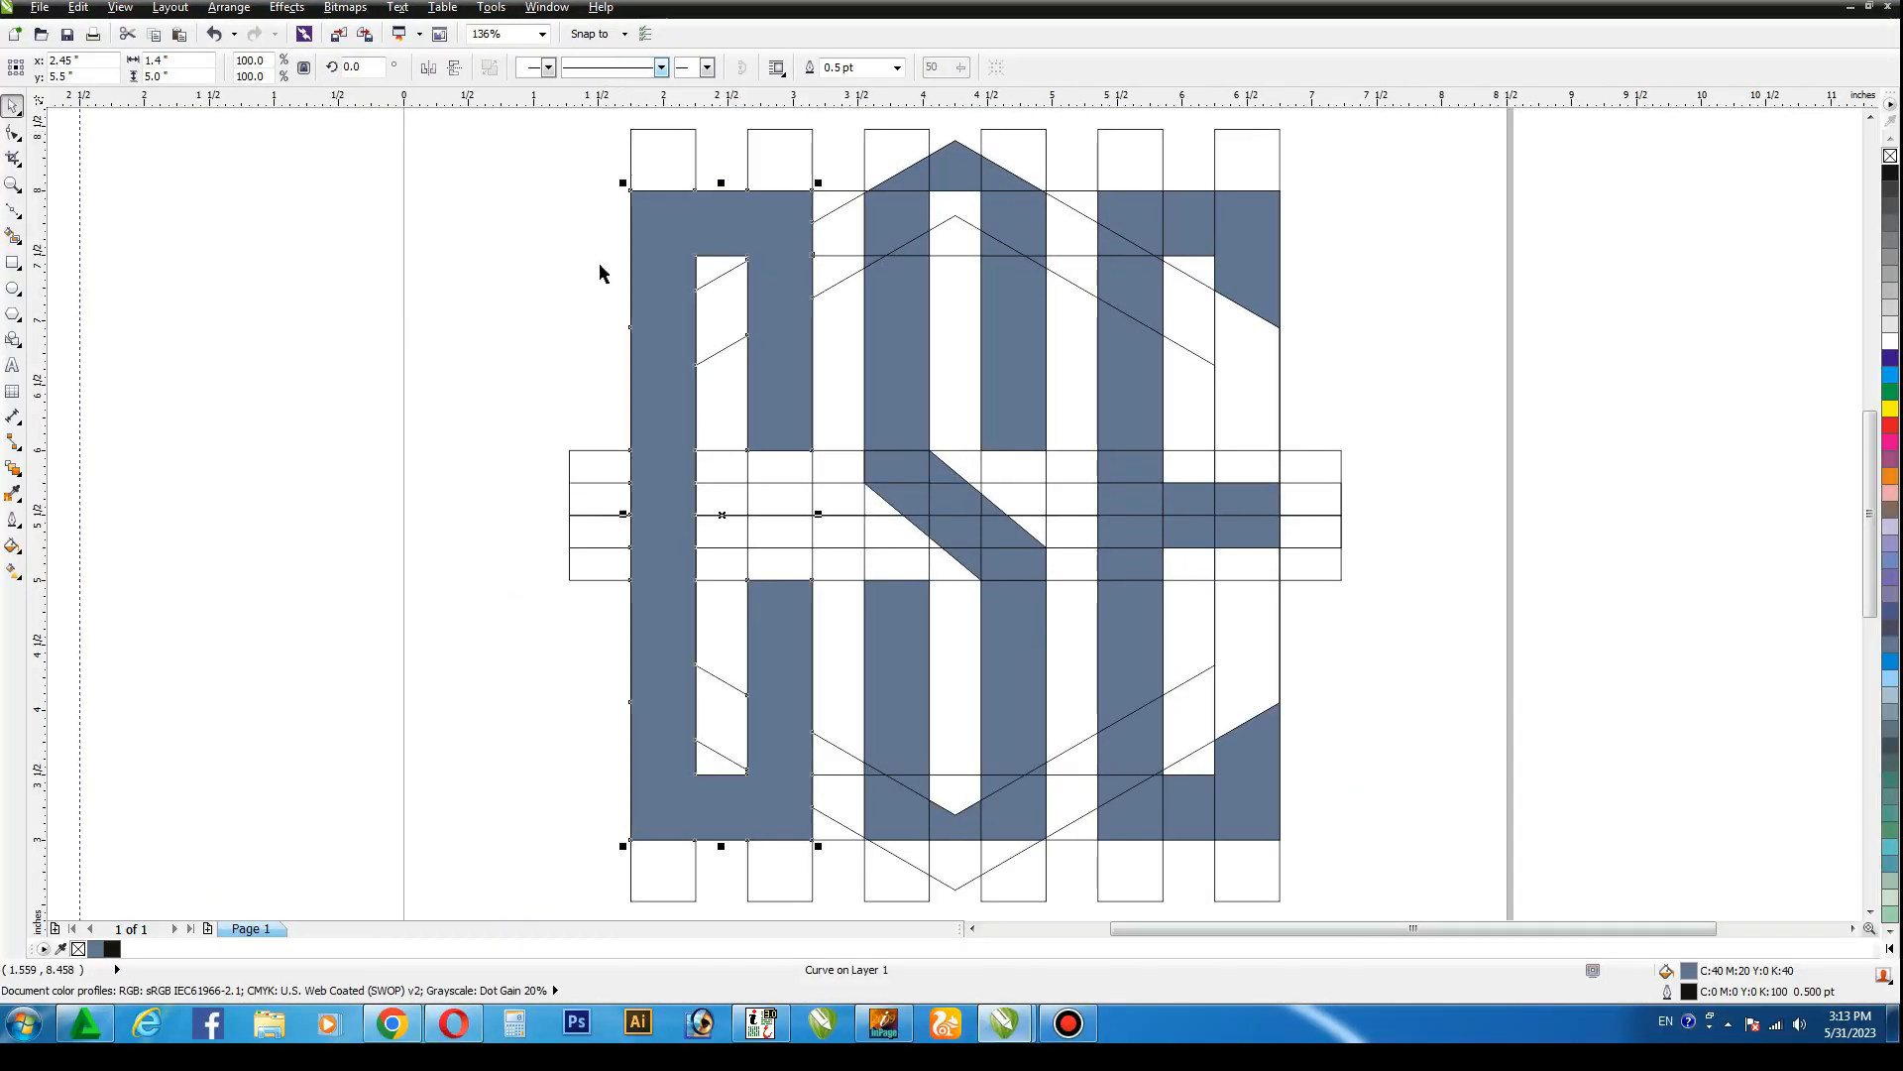
Weld the filled pieces of the middle letter into one shape, and weld those of the last letter into another.
drag(761, 117, 1080, 878)
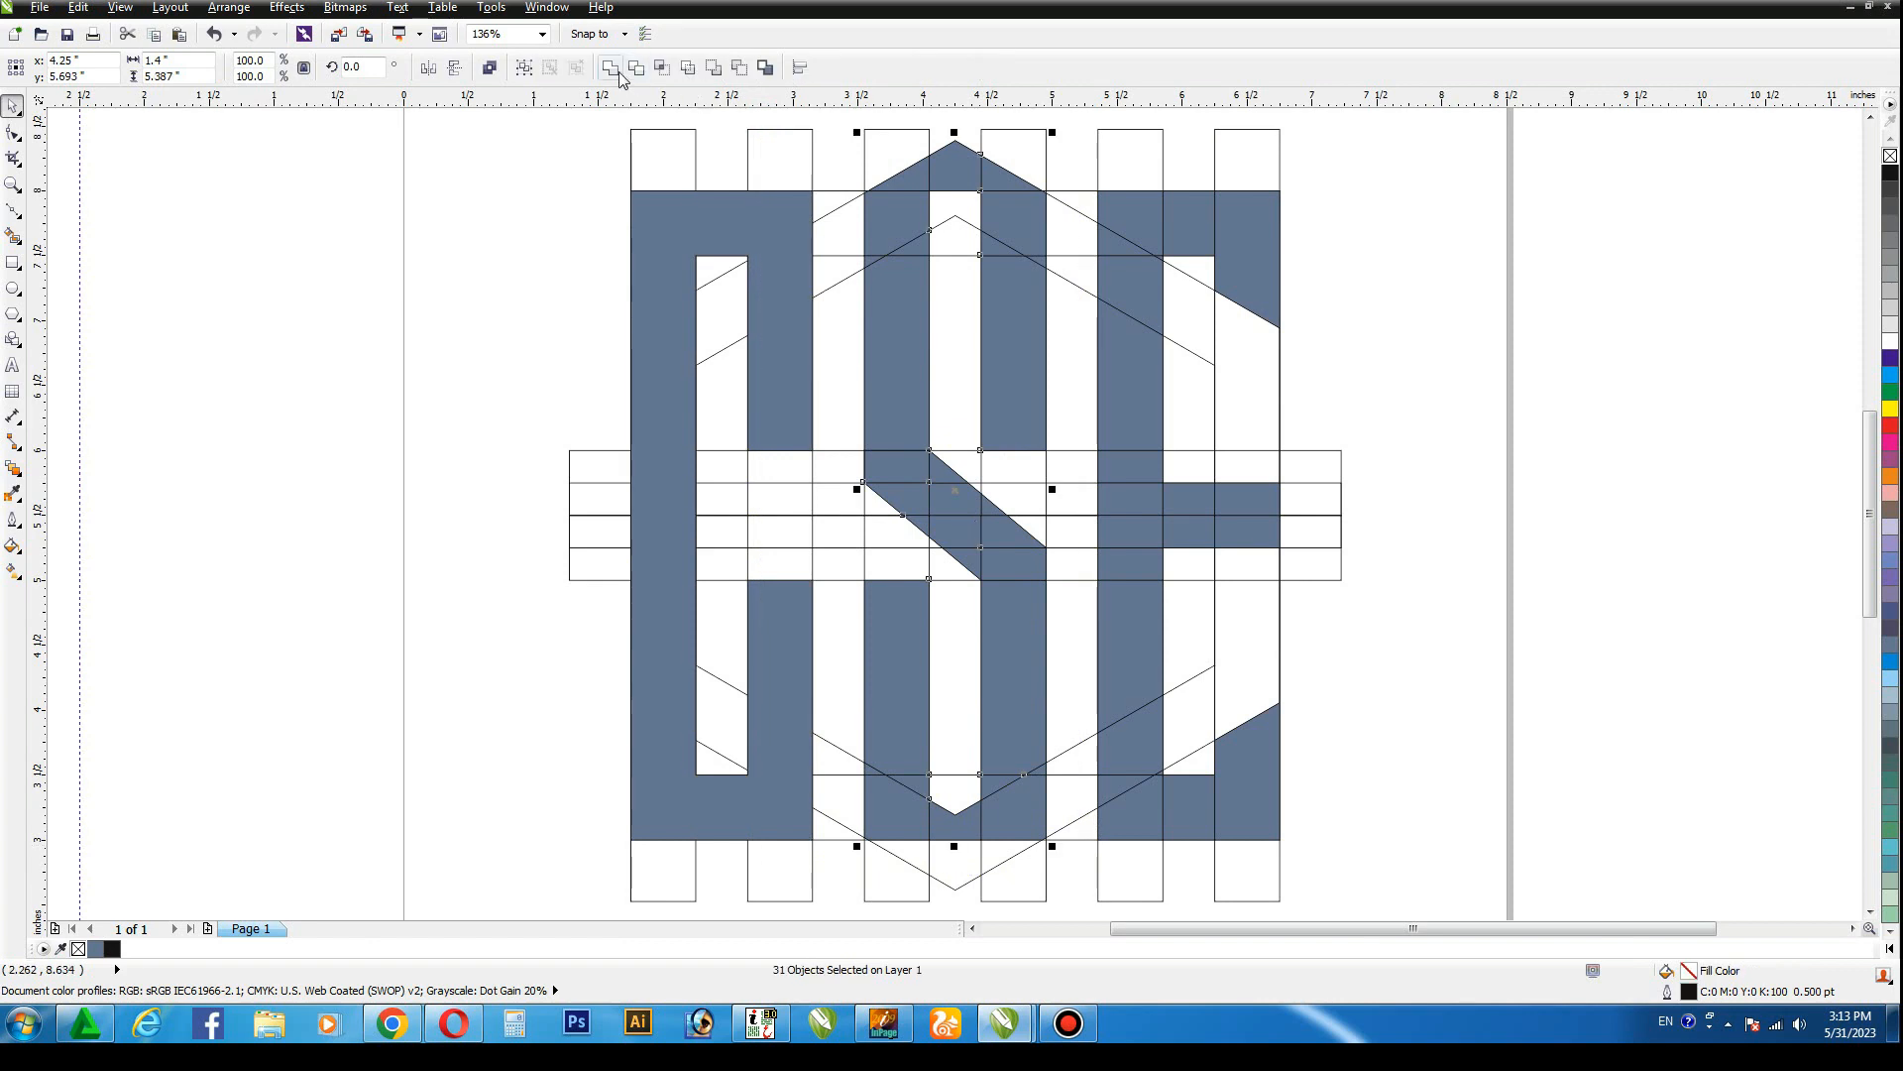
click(610, 67)
drag(1021, 122, 1312, 843)
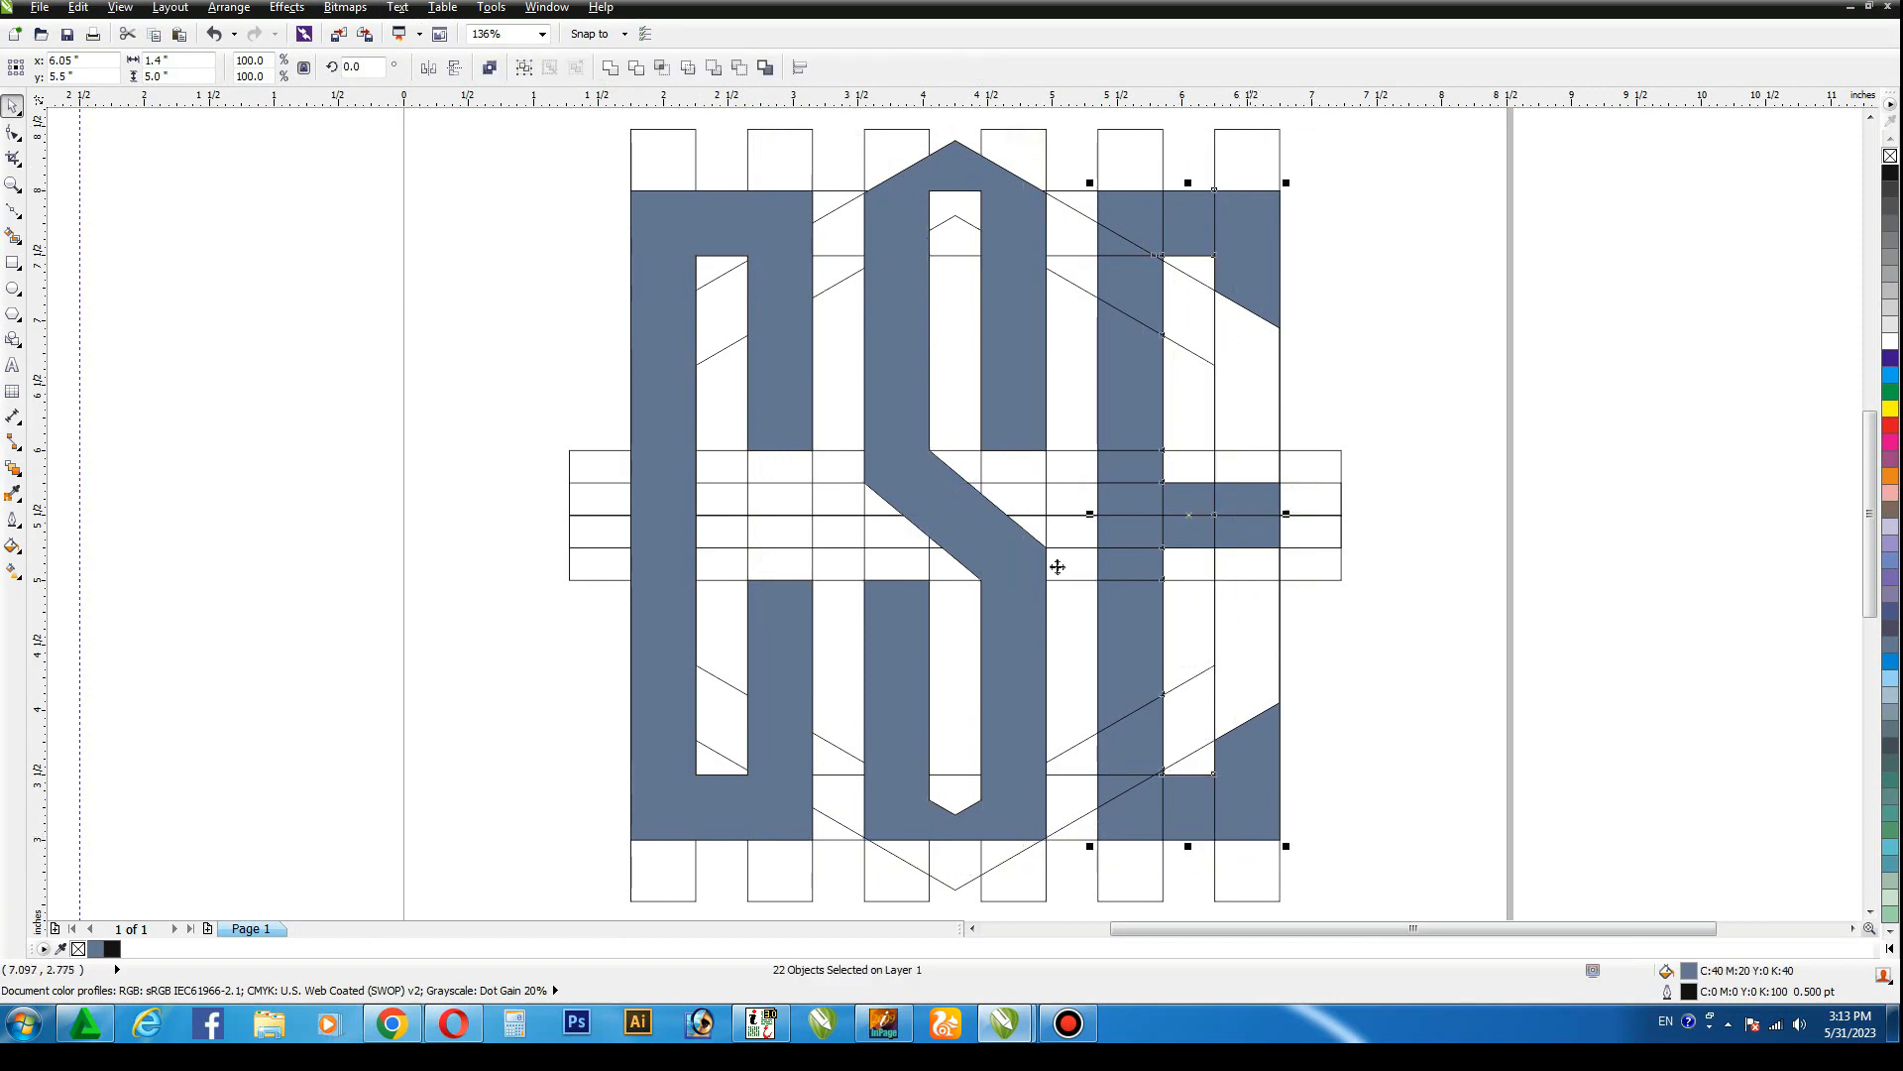
click(608, 68)
scroll(474, 293, down, 2)
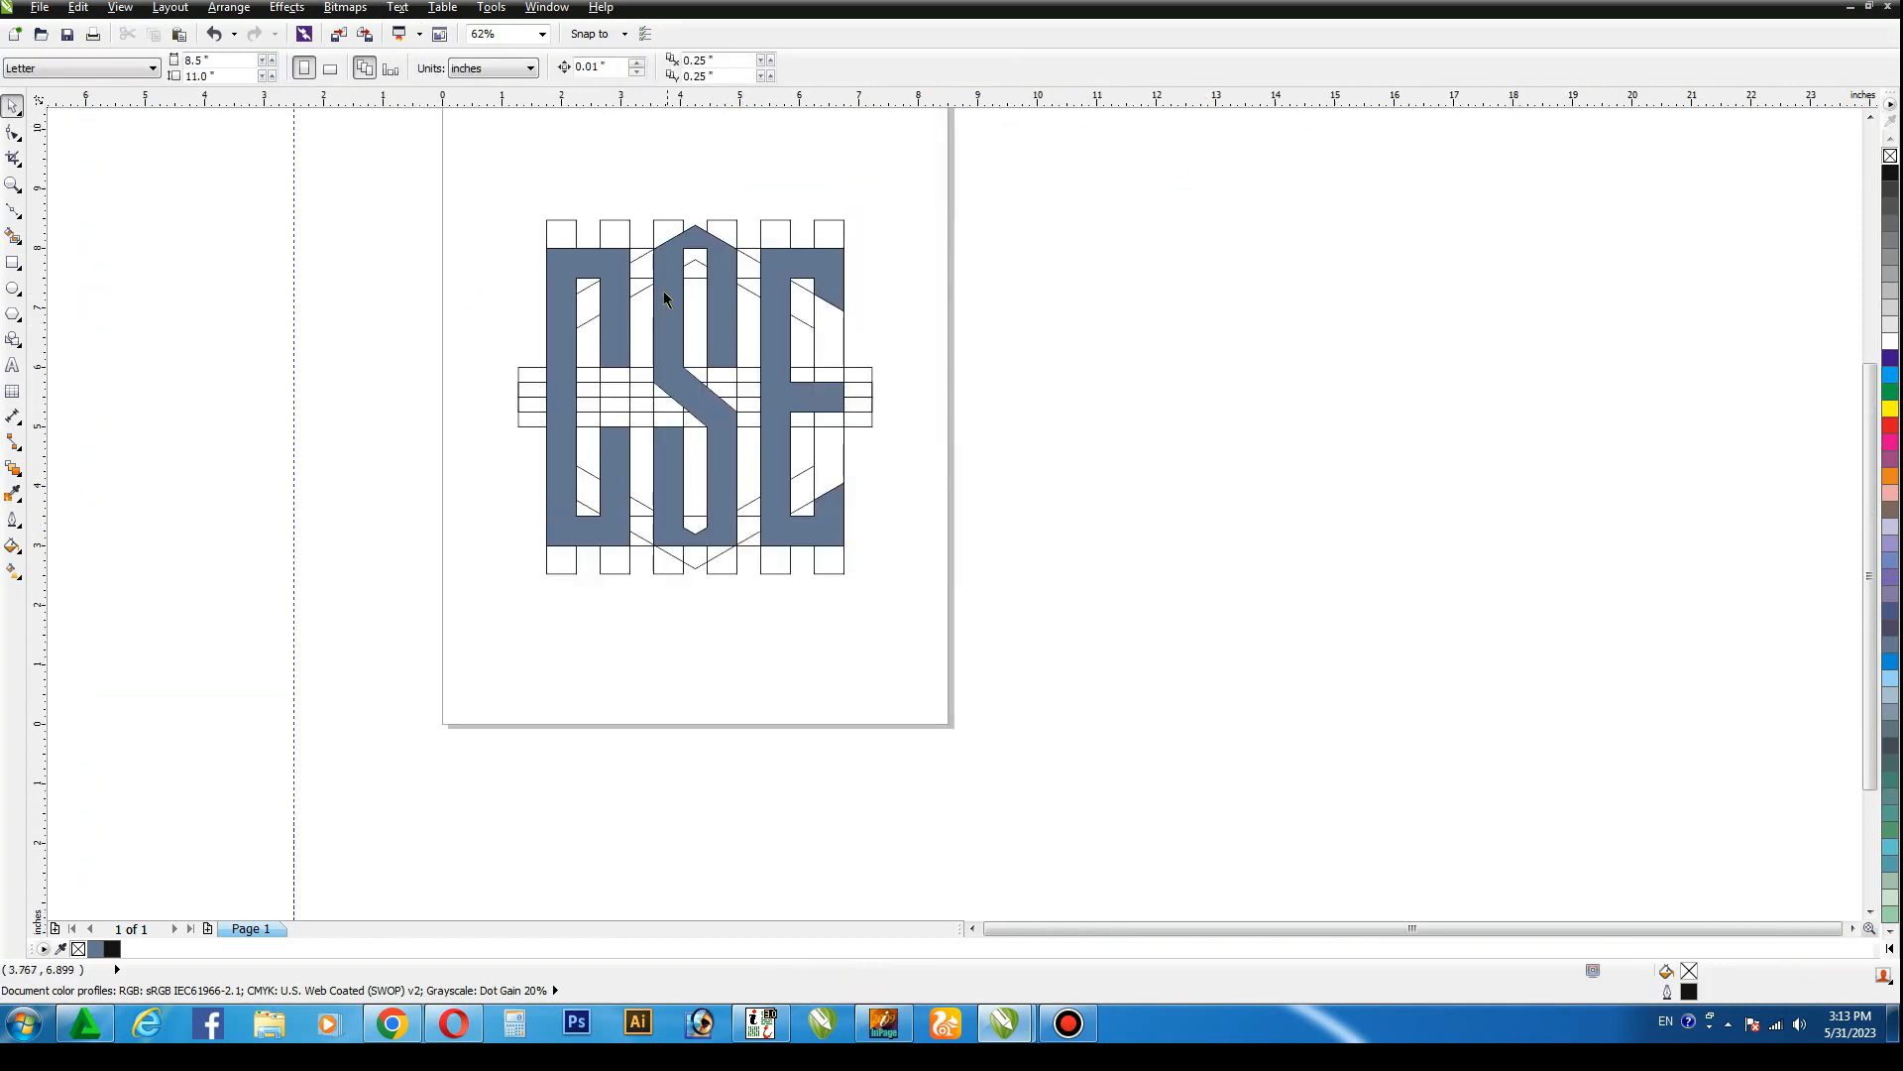
click(599, 261)
shift+click(704, 240)
shift+click(793, 268)
click(1041, 277)
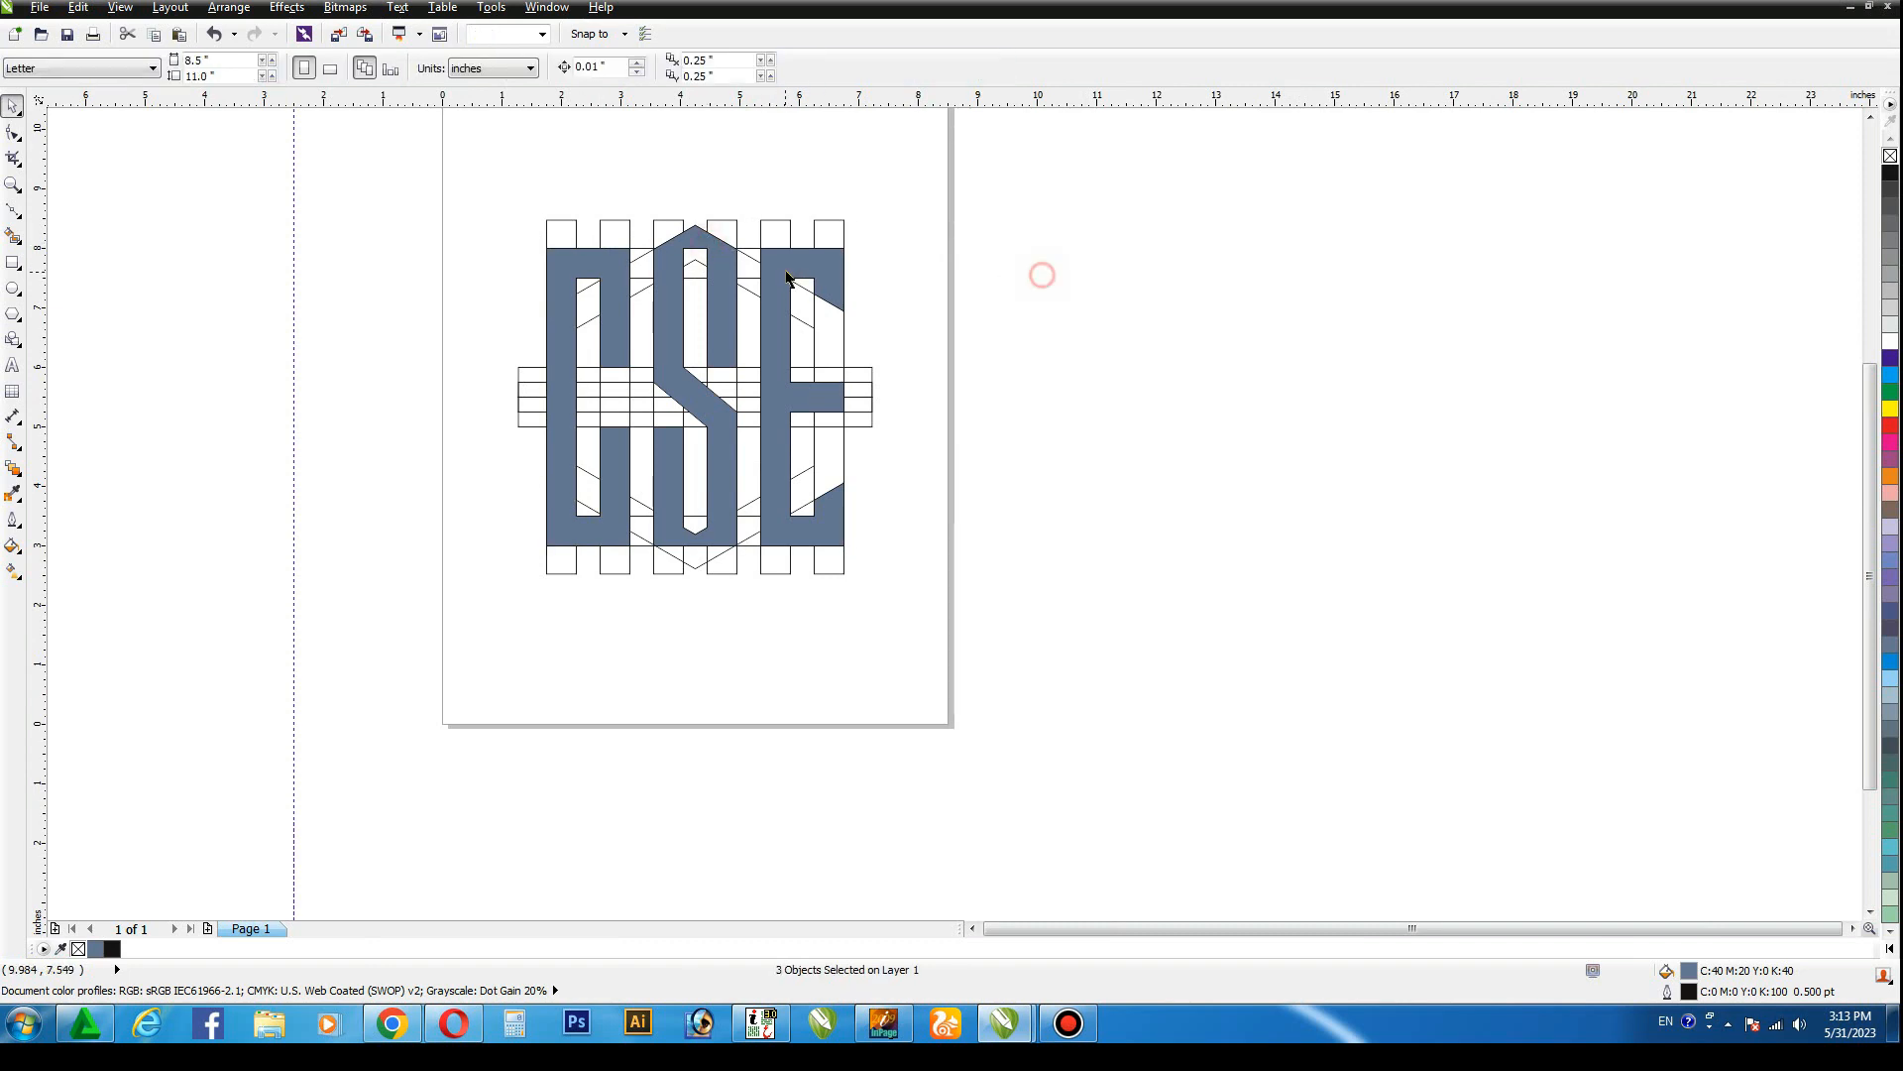
Move the three welded letters together off the grid to the page's right side, and give them a black fill and no outline.
click(791, 266)
shift+click(693, 233)
drag(615, 259, 1056, 298)
click(1893, 178)
click(1388, 262)
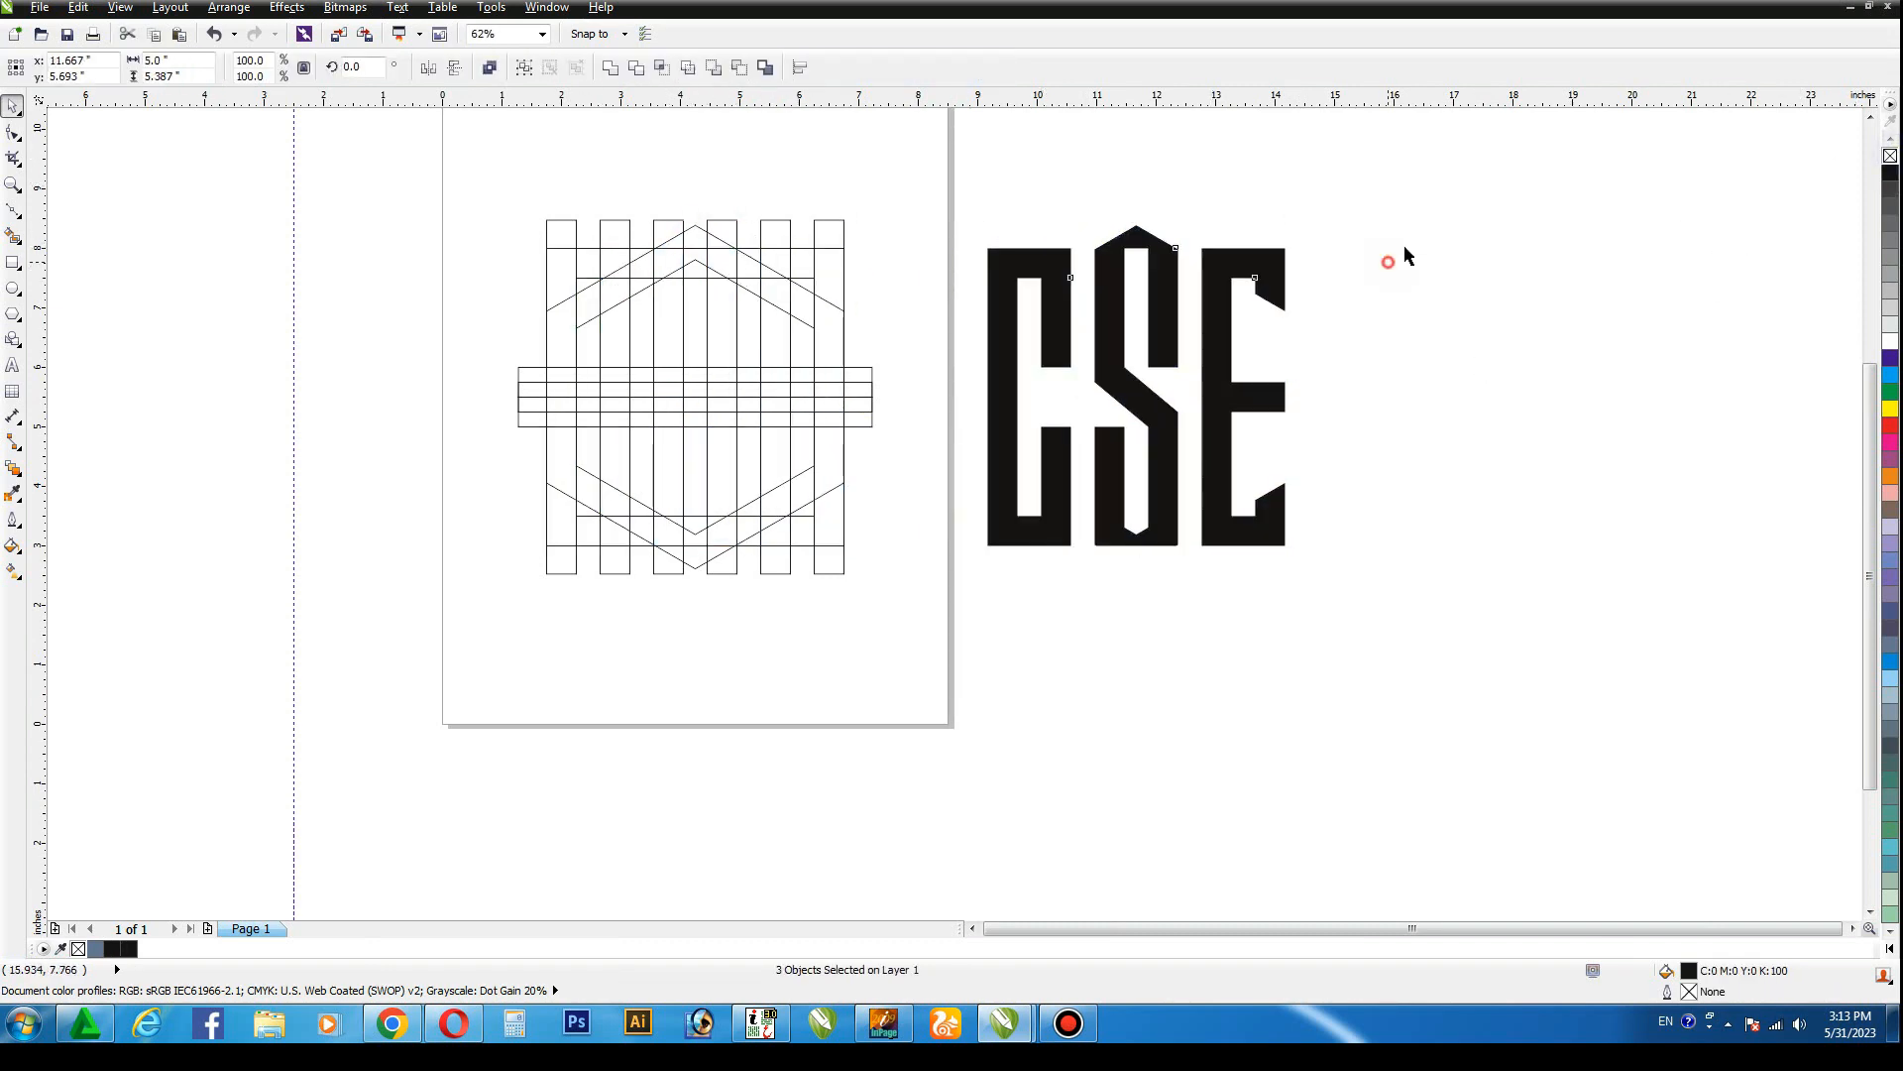
Delete the outer and inner hexagons from the construction grid.
key(F4)
click(625, 208)
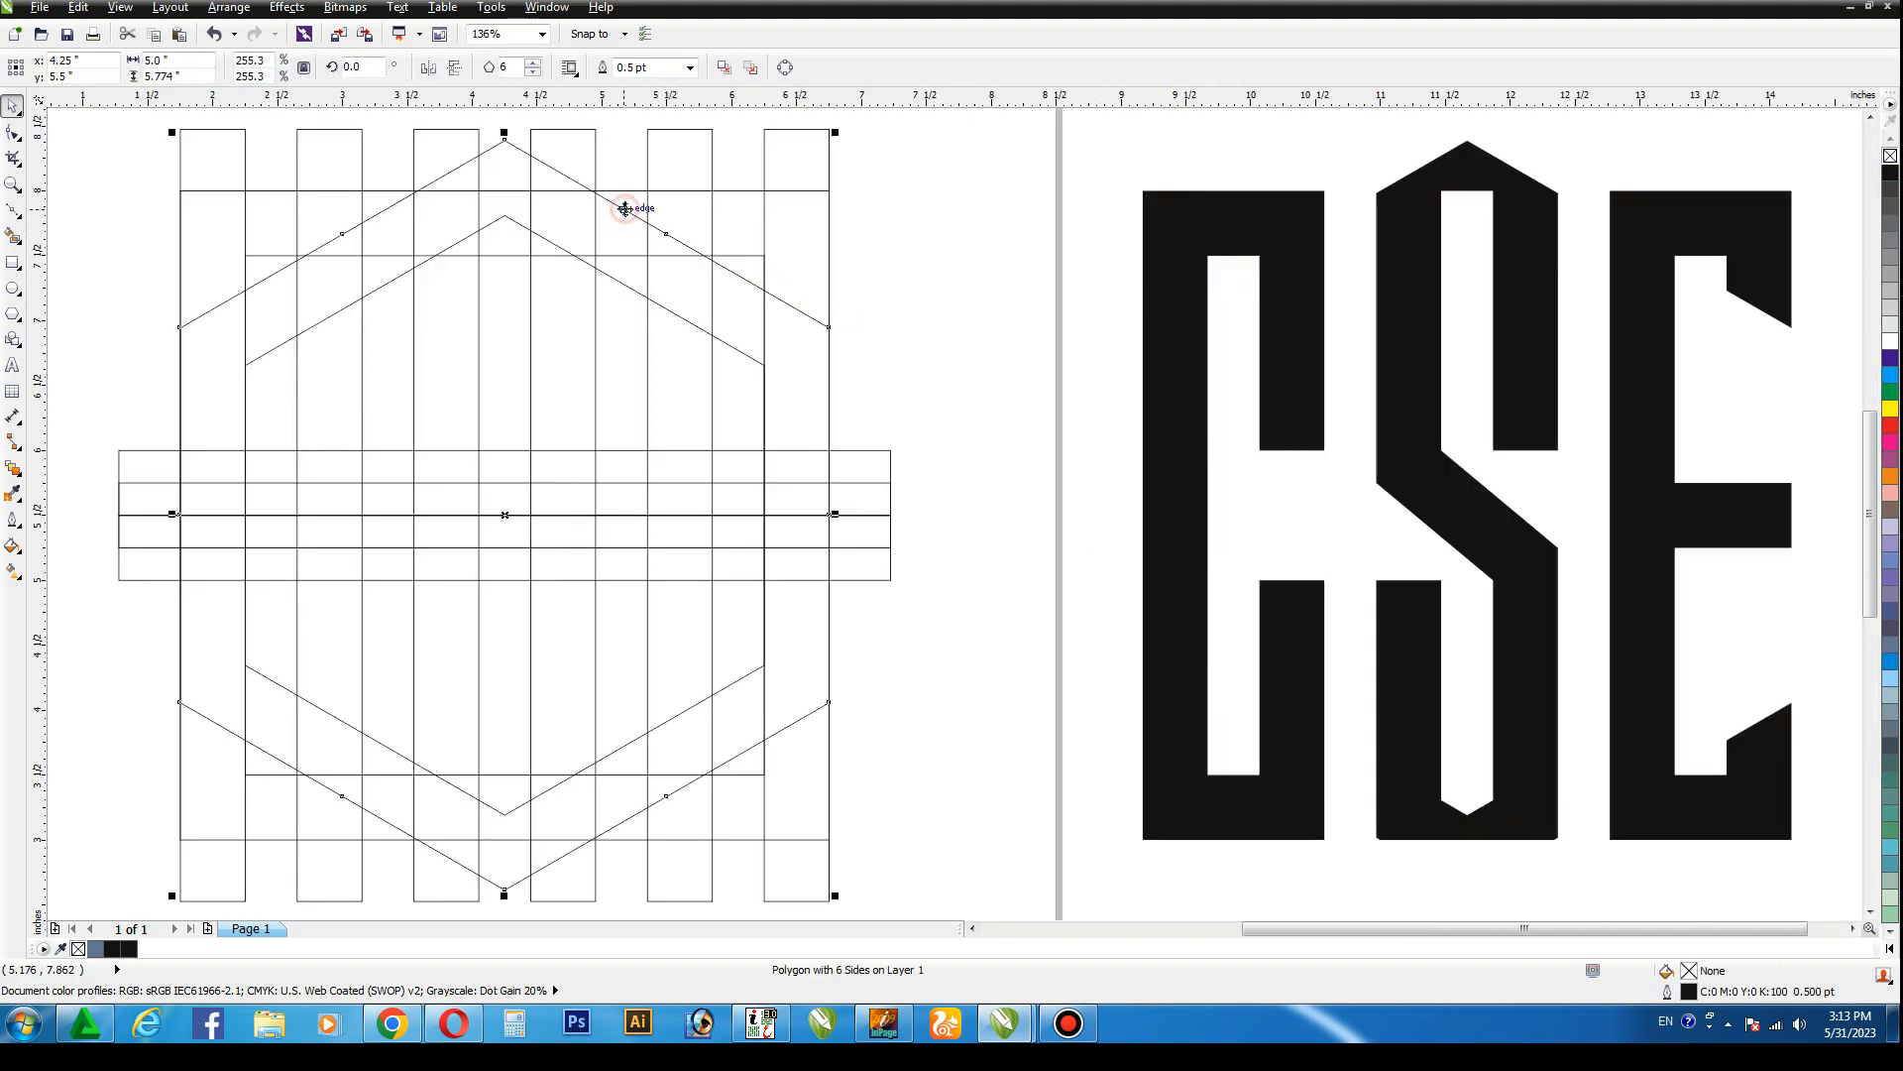
key(Delete)
click(502, 222)
key(Delete)
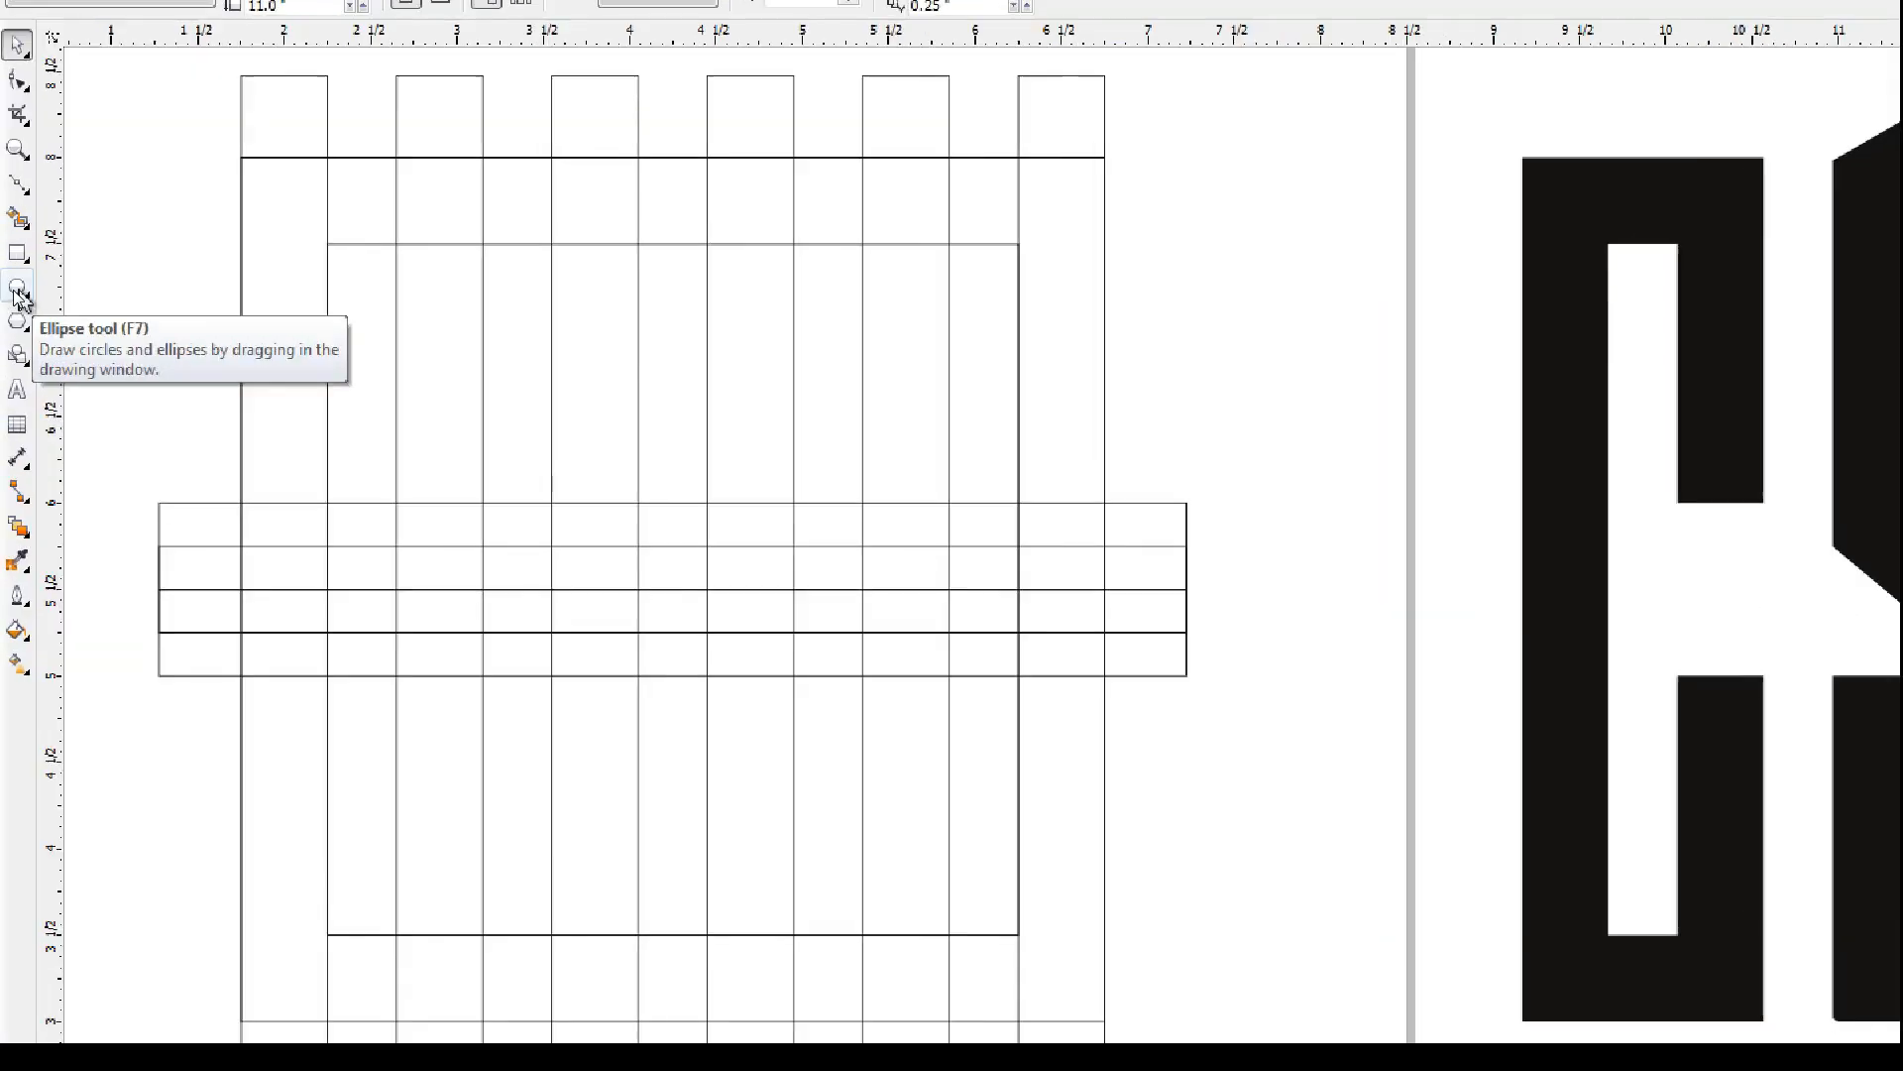
Draw a circle, set its size to 5 inches and centre it on the grid.
click(13, 290)
mouse_move(348, 324)
mouse_down()
mouse_move(510, 552)
mouse_move(745, 720)
mouse_up()
key(BackSpace)
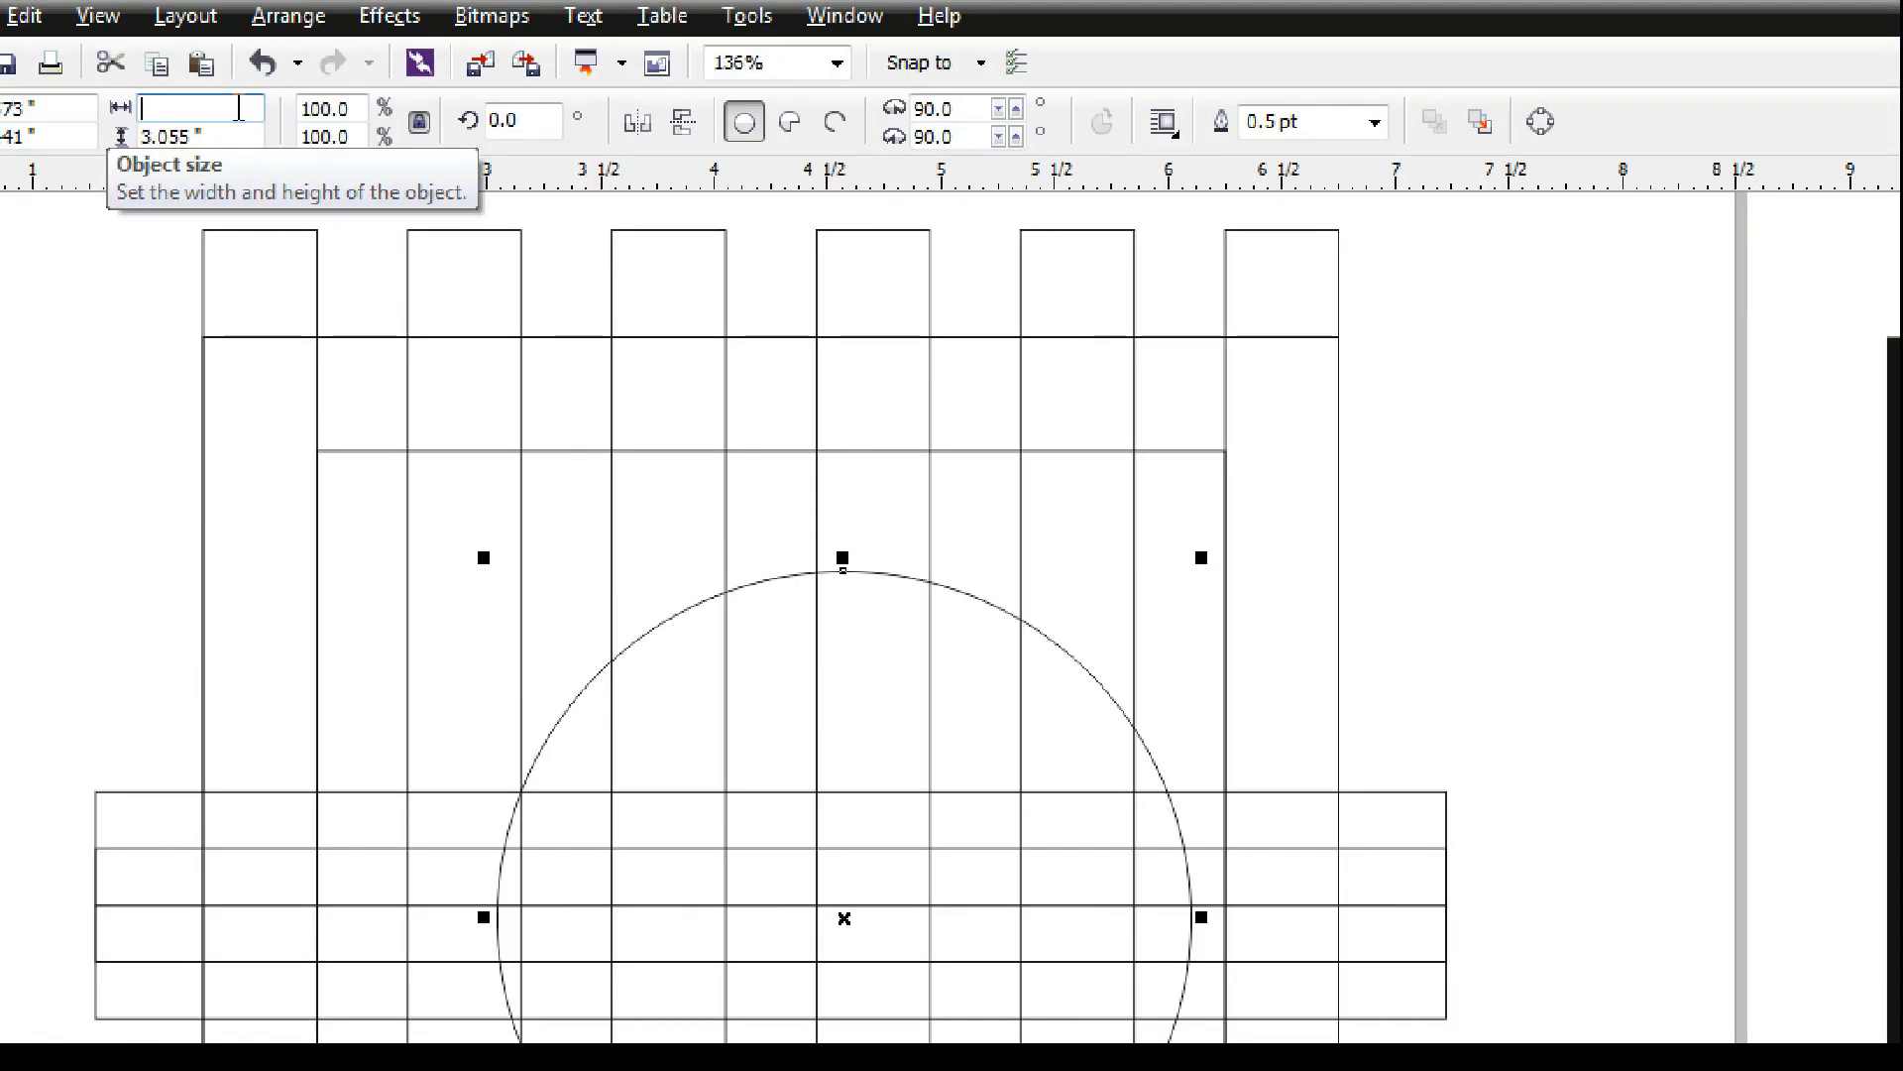
text(5)
key(Return)
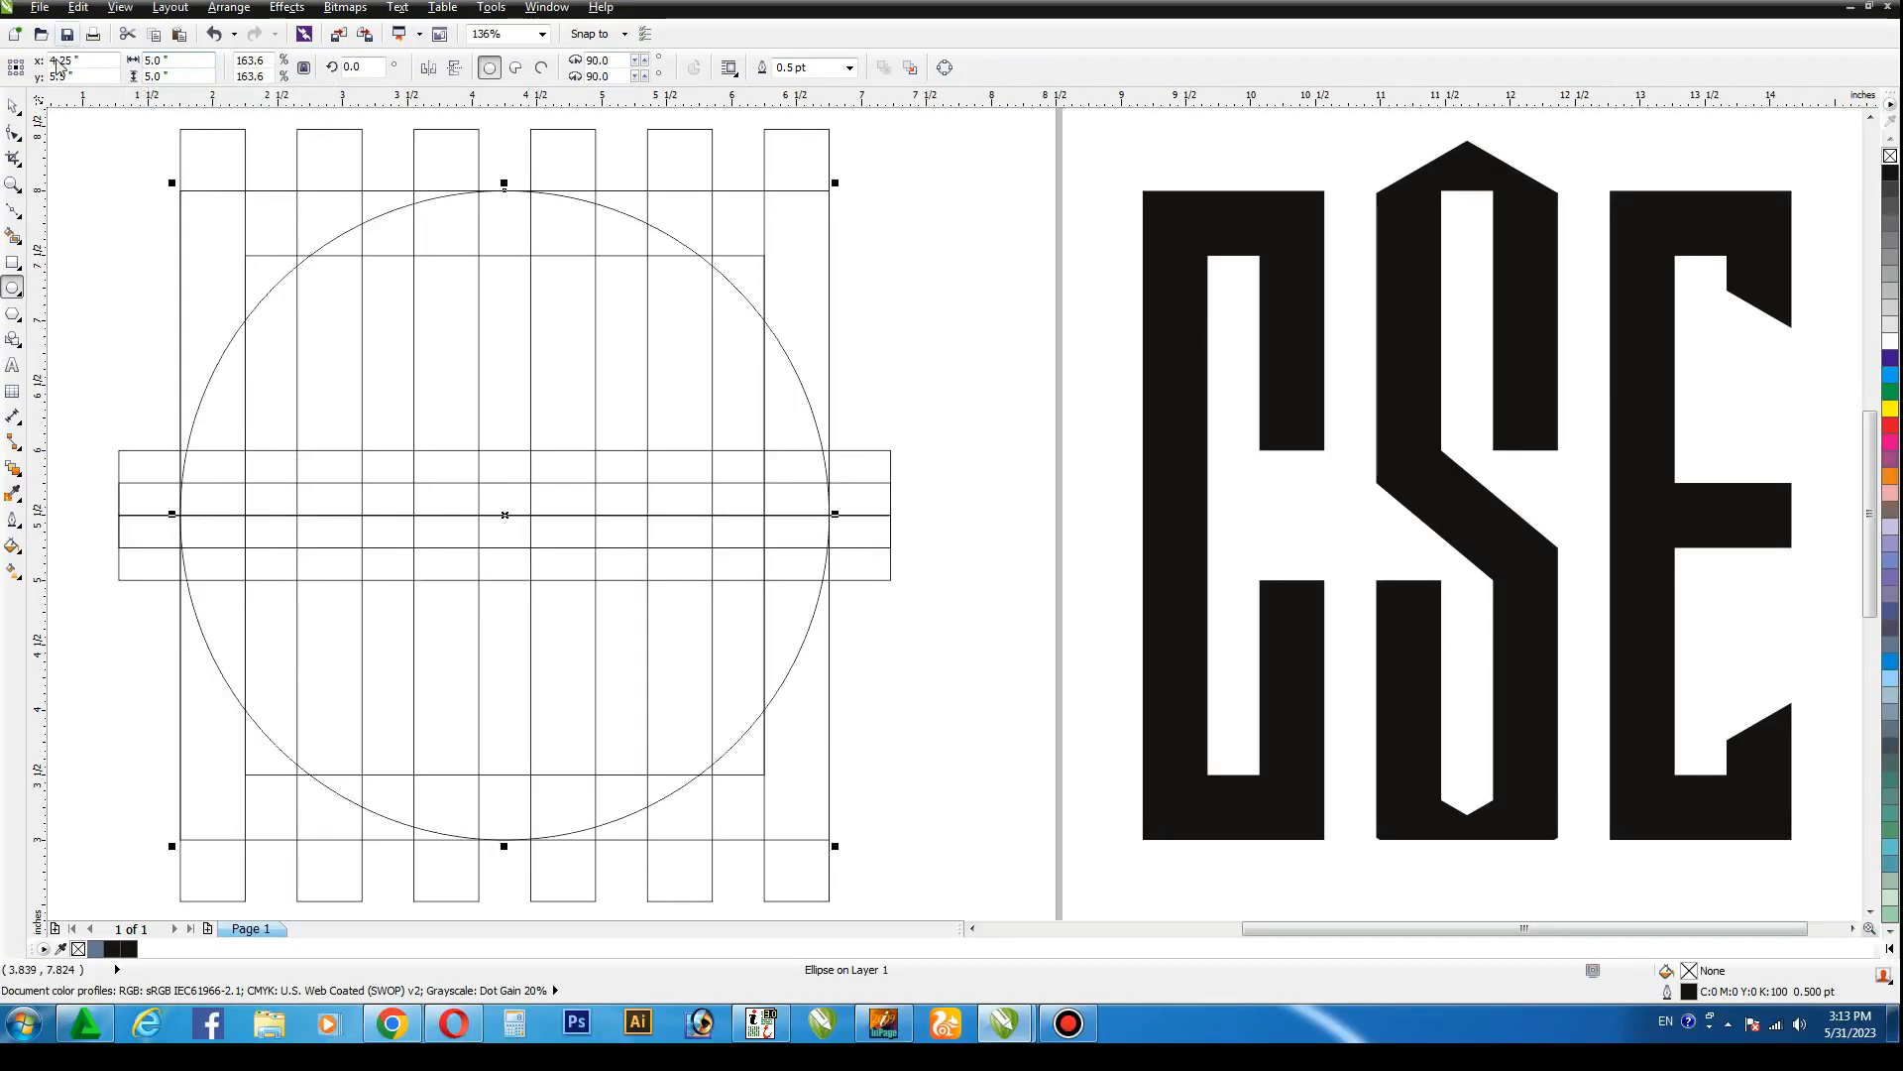
Duplicate the circle in place and resize the copy to 4 inches.
click(13, 105)
click(77, 8)
click(77, 8)
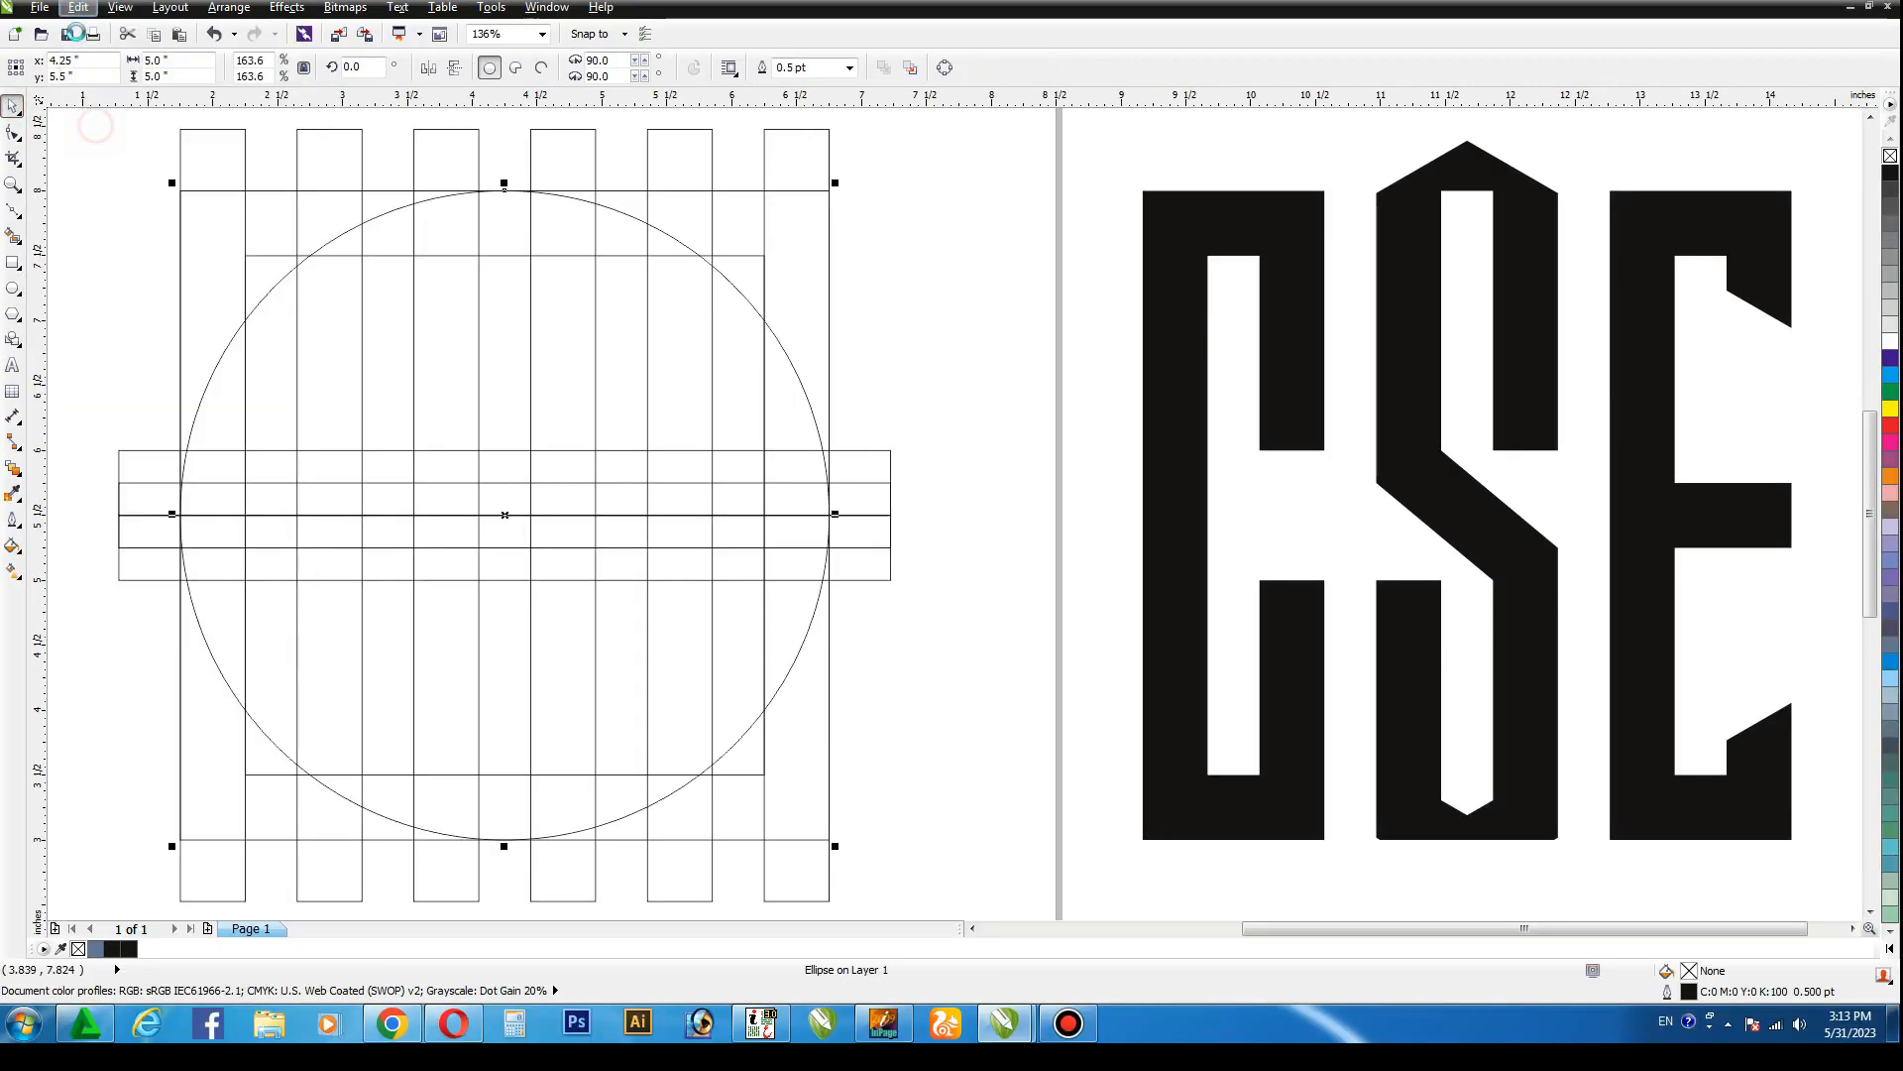
click(78, 8)
click(108, 125)
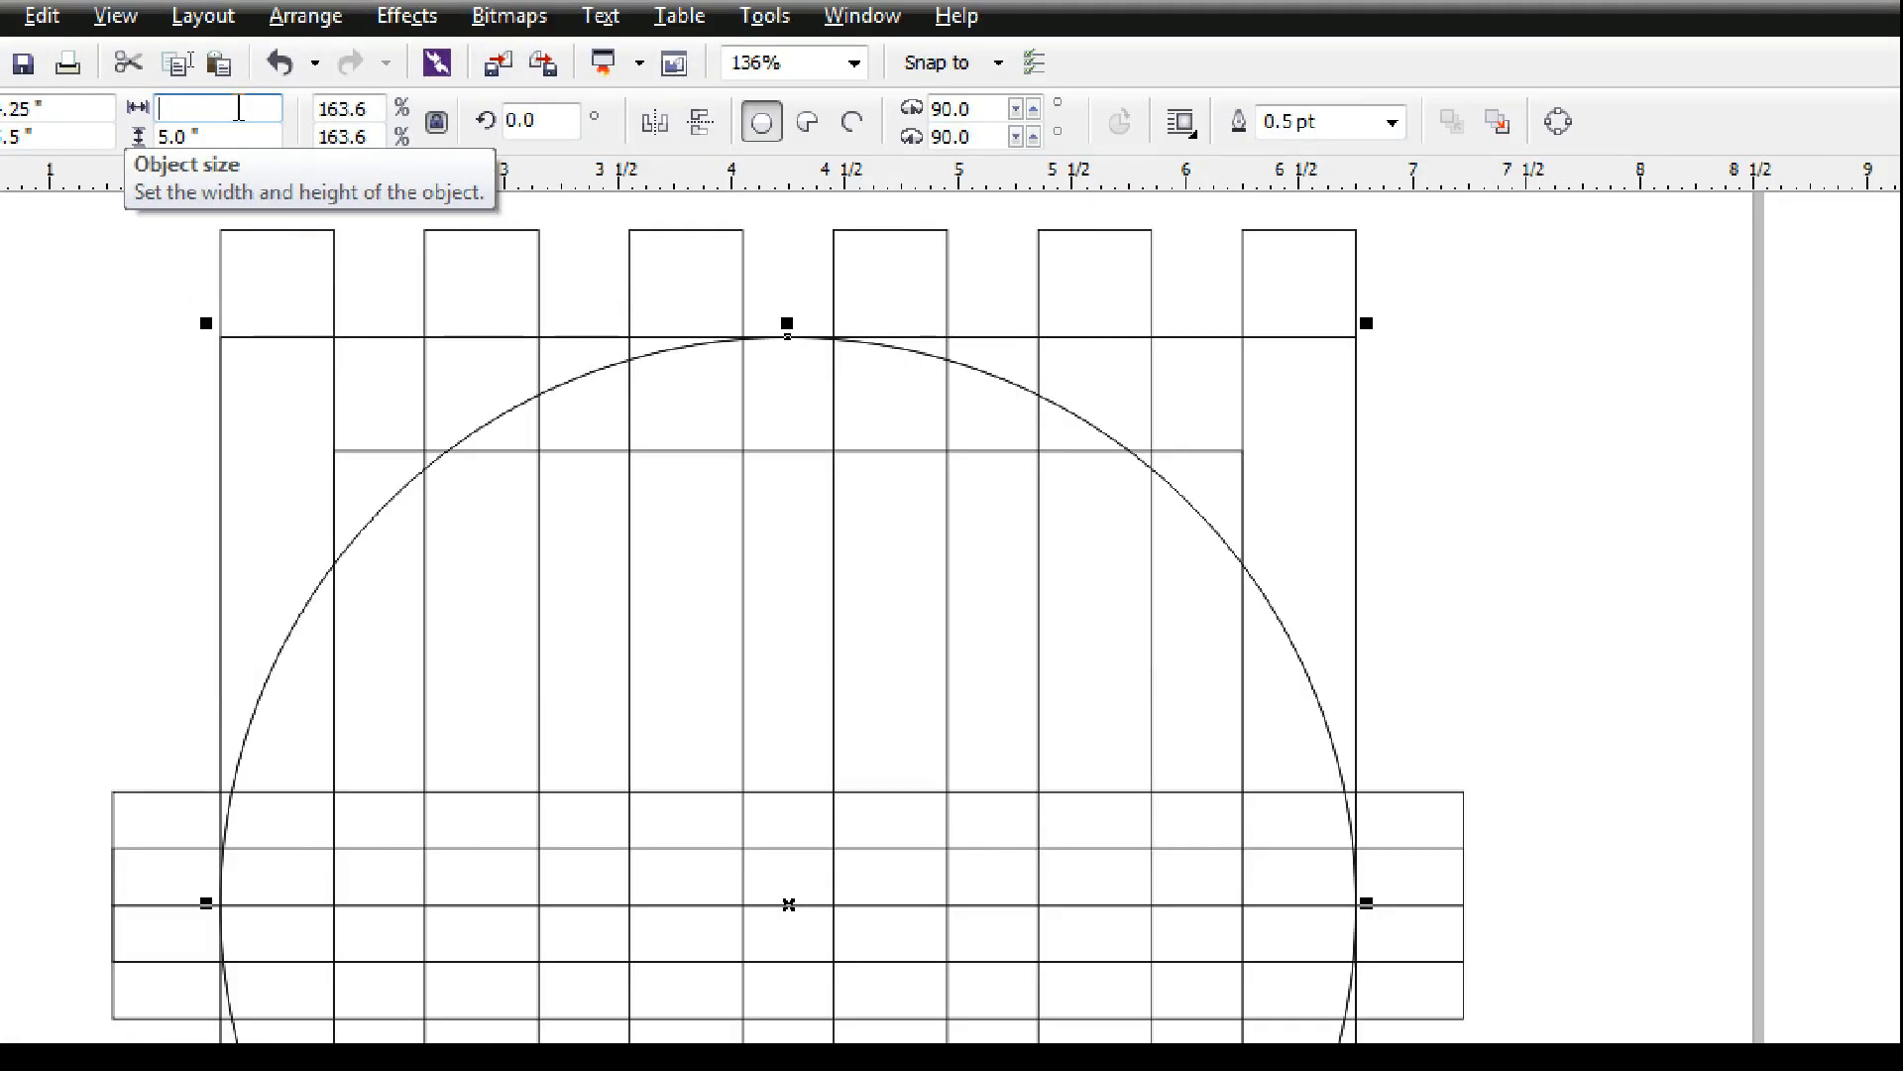
text(4)
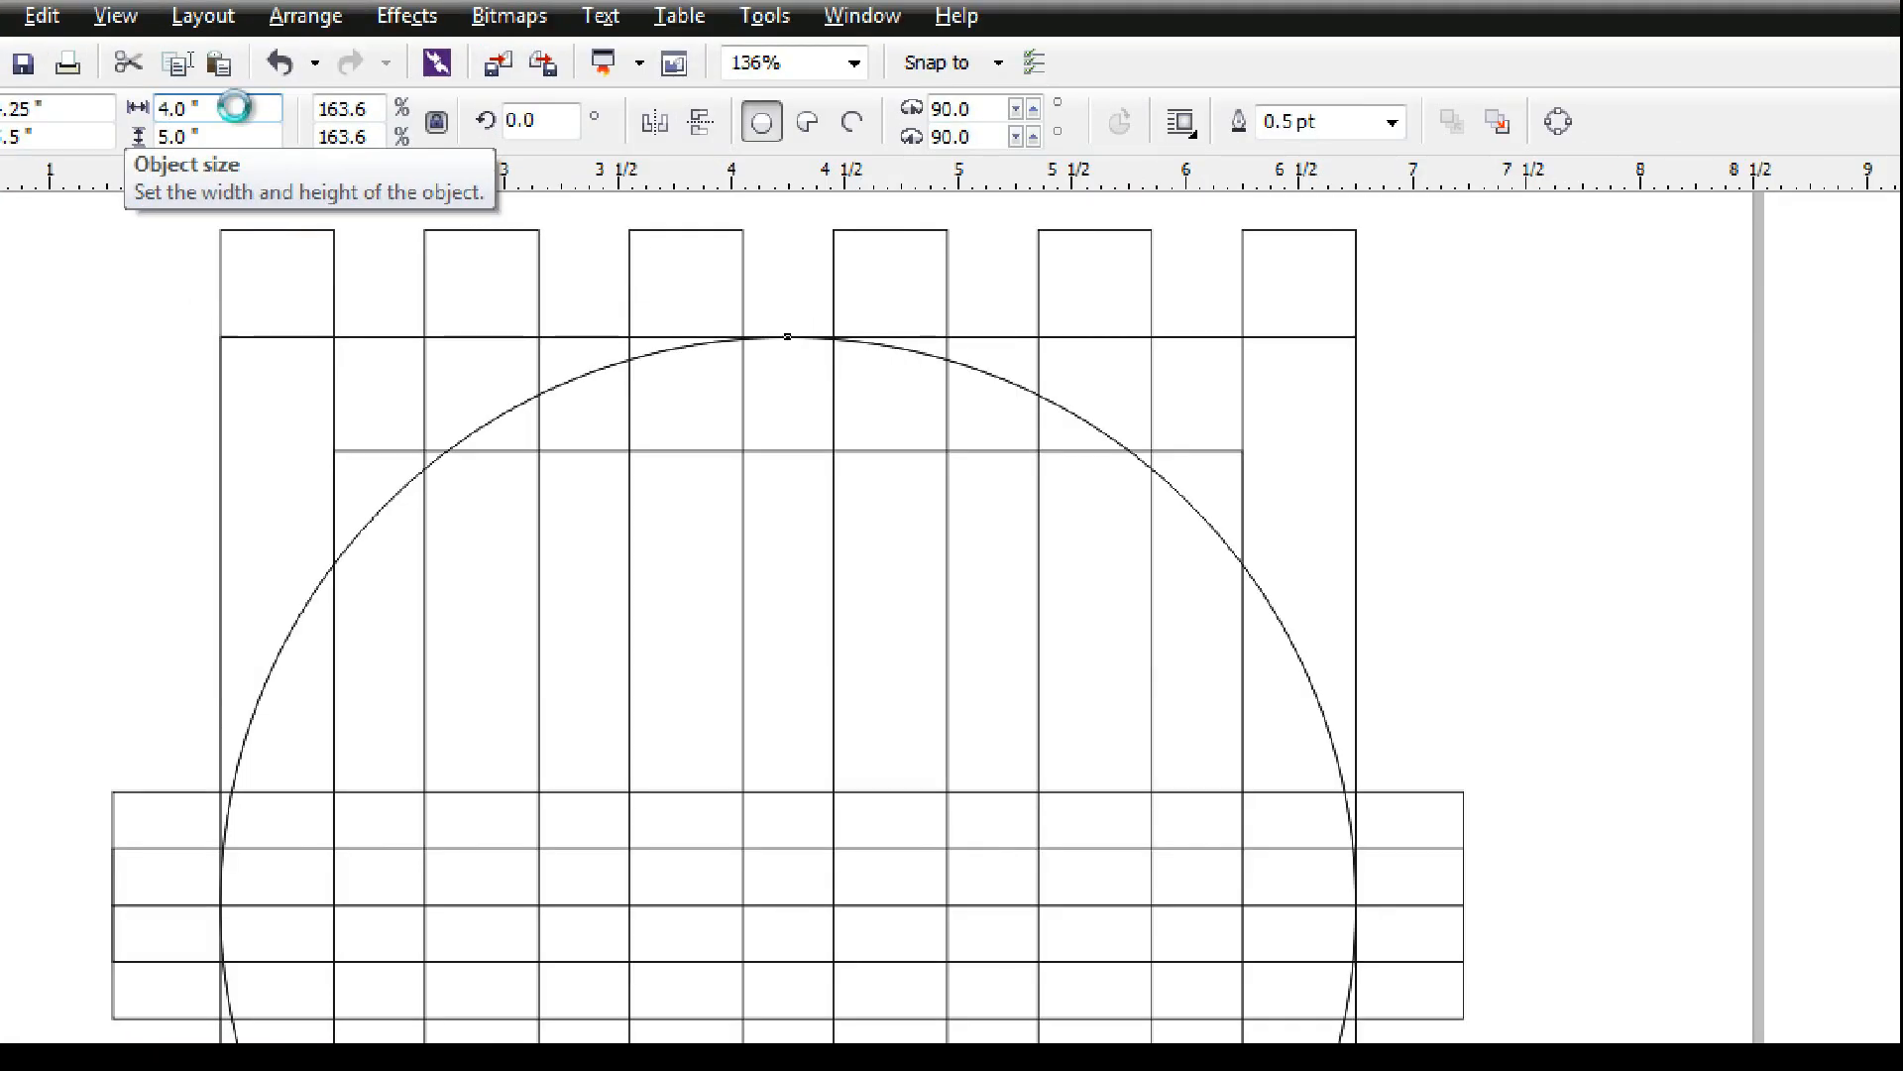
key(Return)
Smart-fill the first letter's top bar across the first two strips and its stem in the first strip down to the horizontal rows.
key(z)
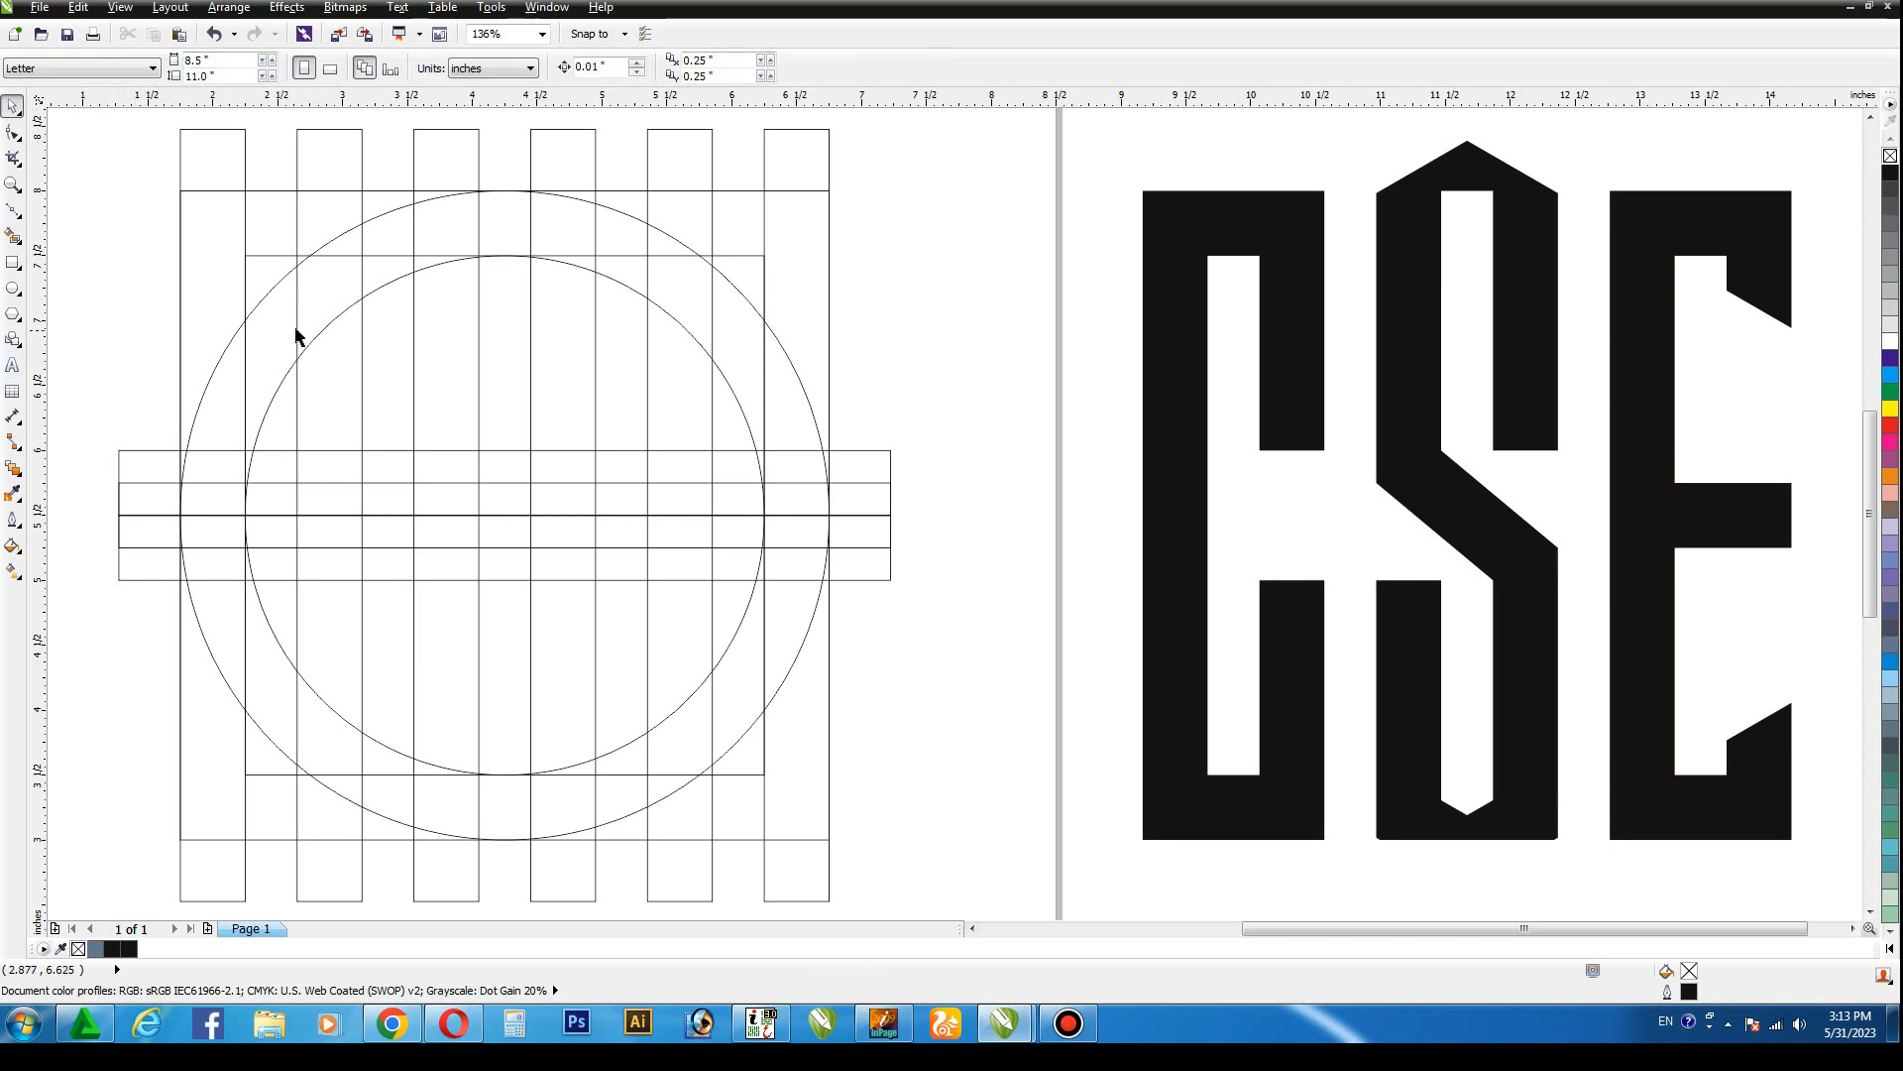
mouse_move(111, 150)
mouse_down()
mouse_move(795, 710)
mouse_move(902, 900)
mouse_up()
click(13, 105)
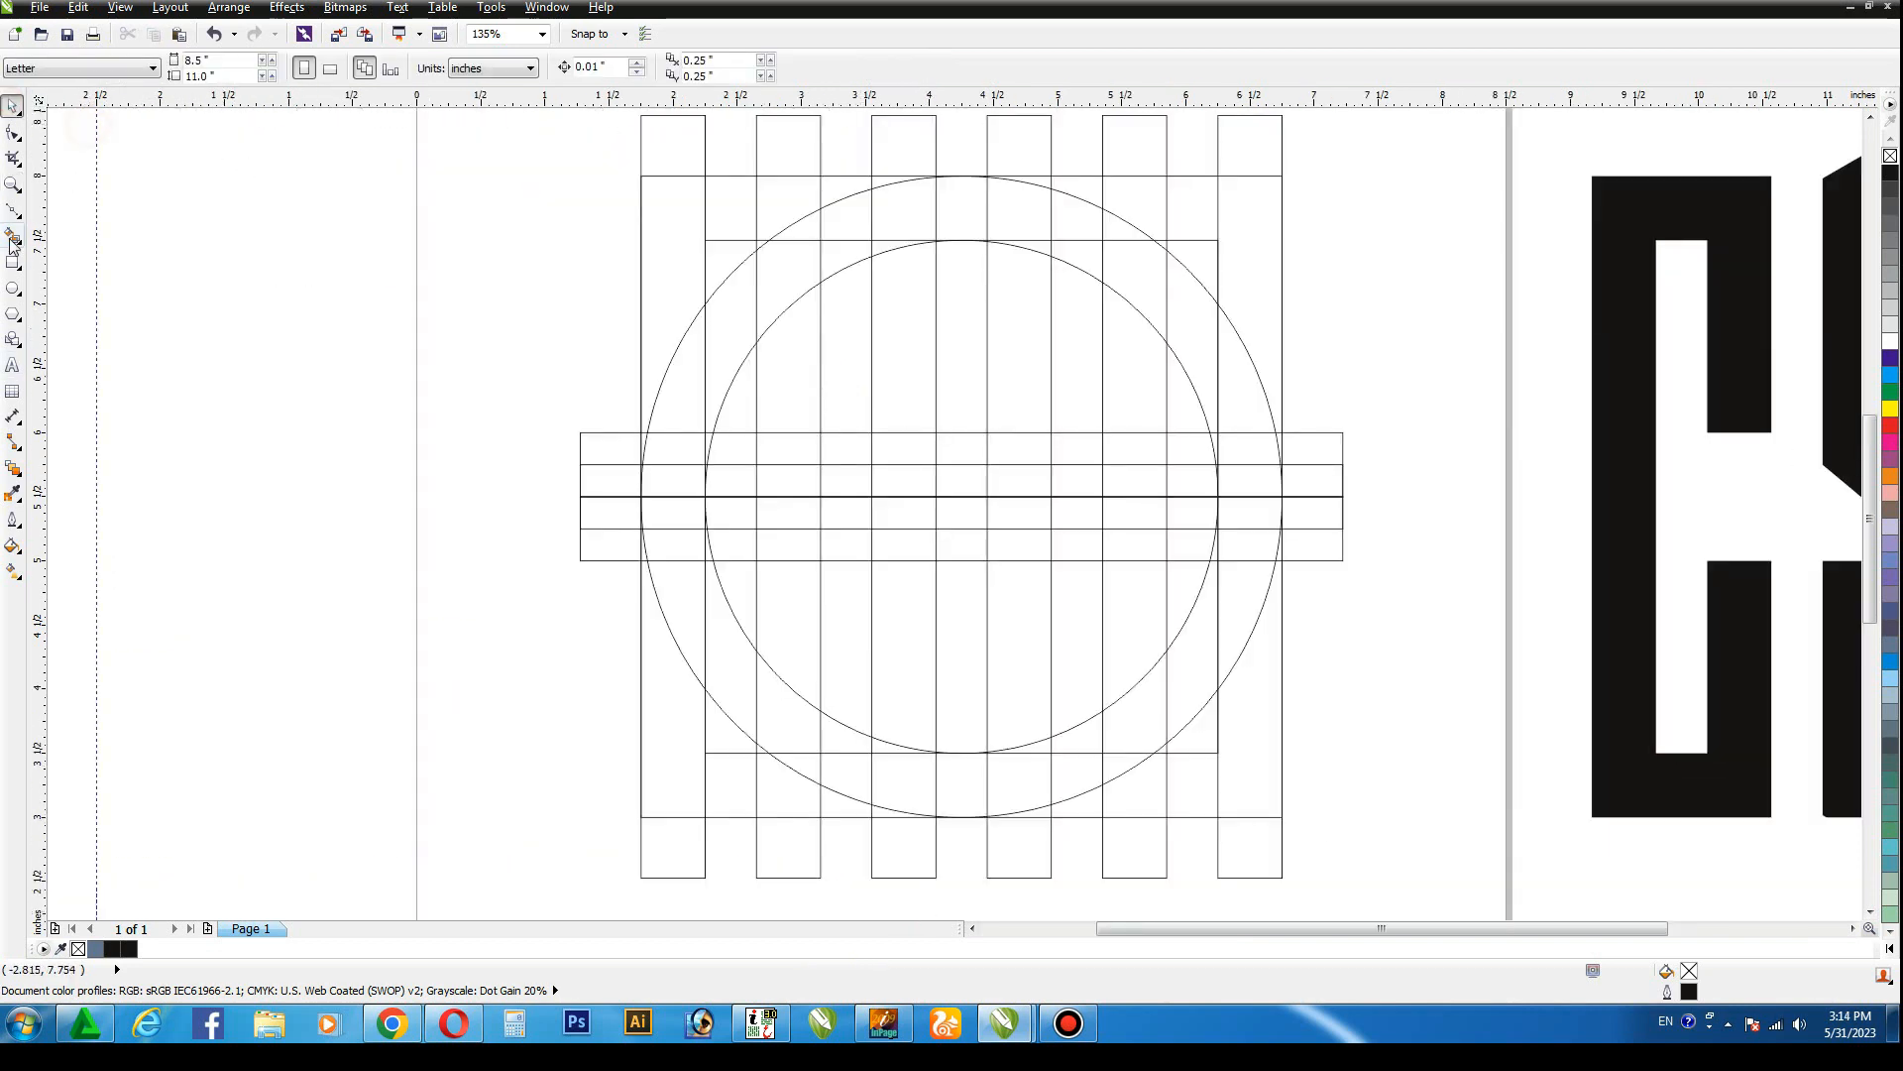
click(13, 235)
click(812, 227)
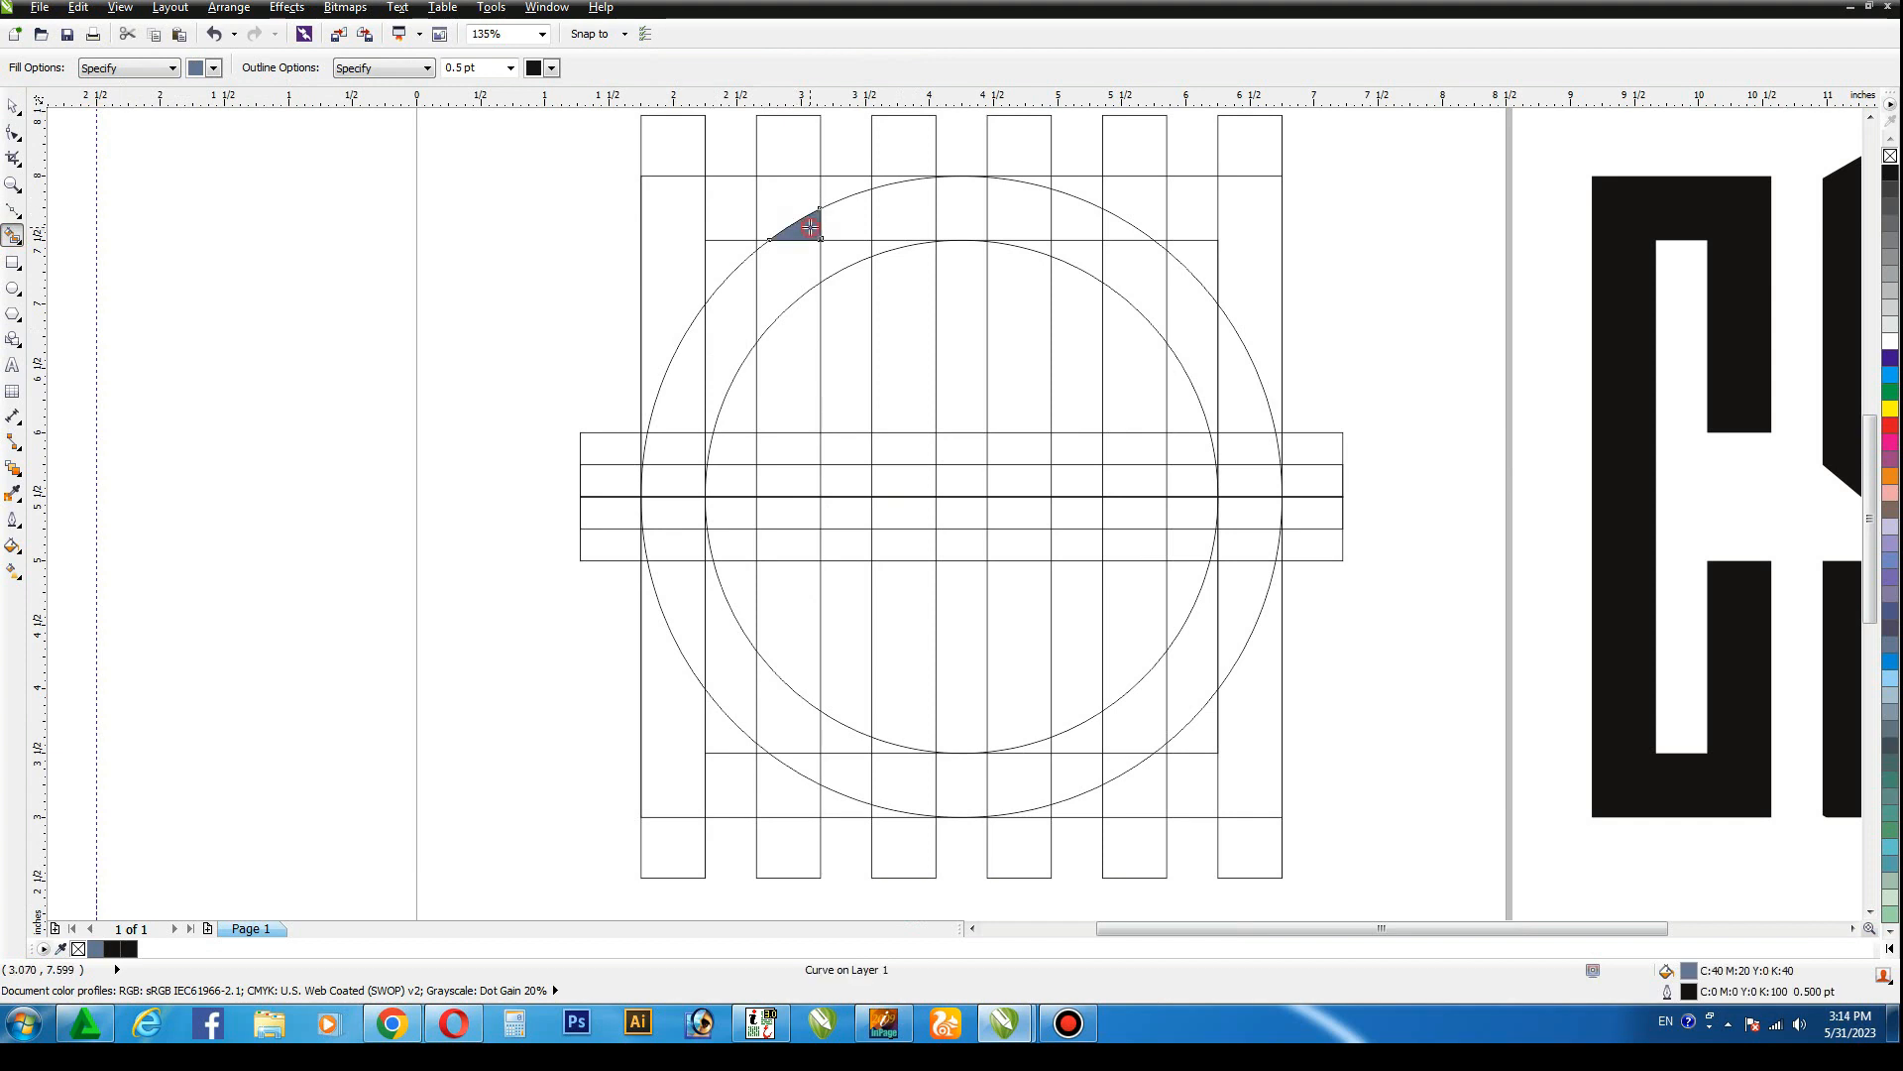
click(793, 199)
click(729, 206)
click(665, 211)
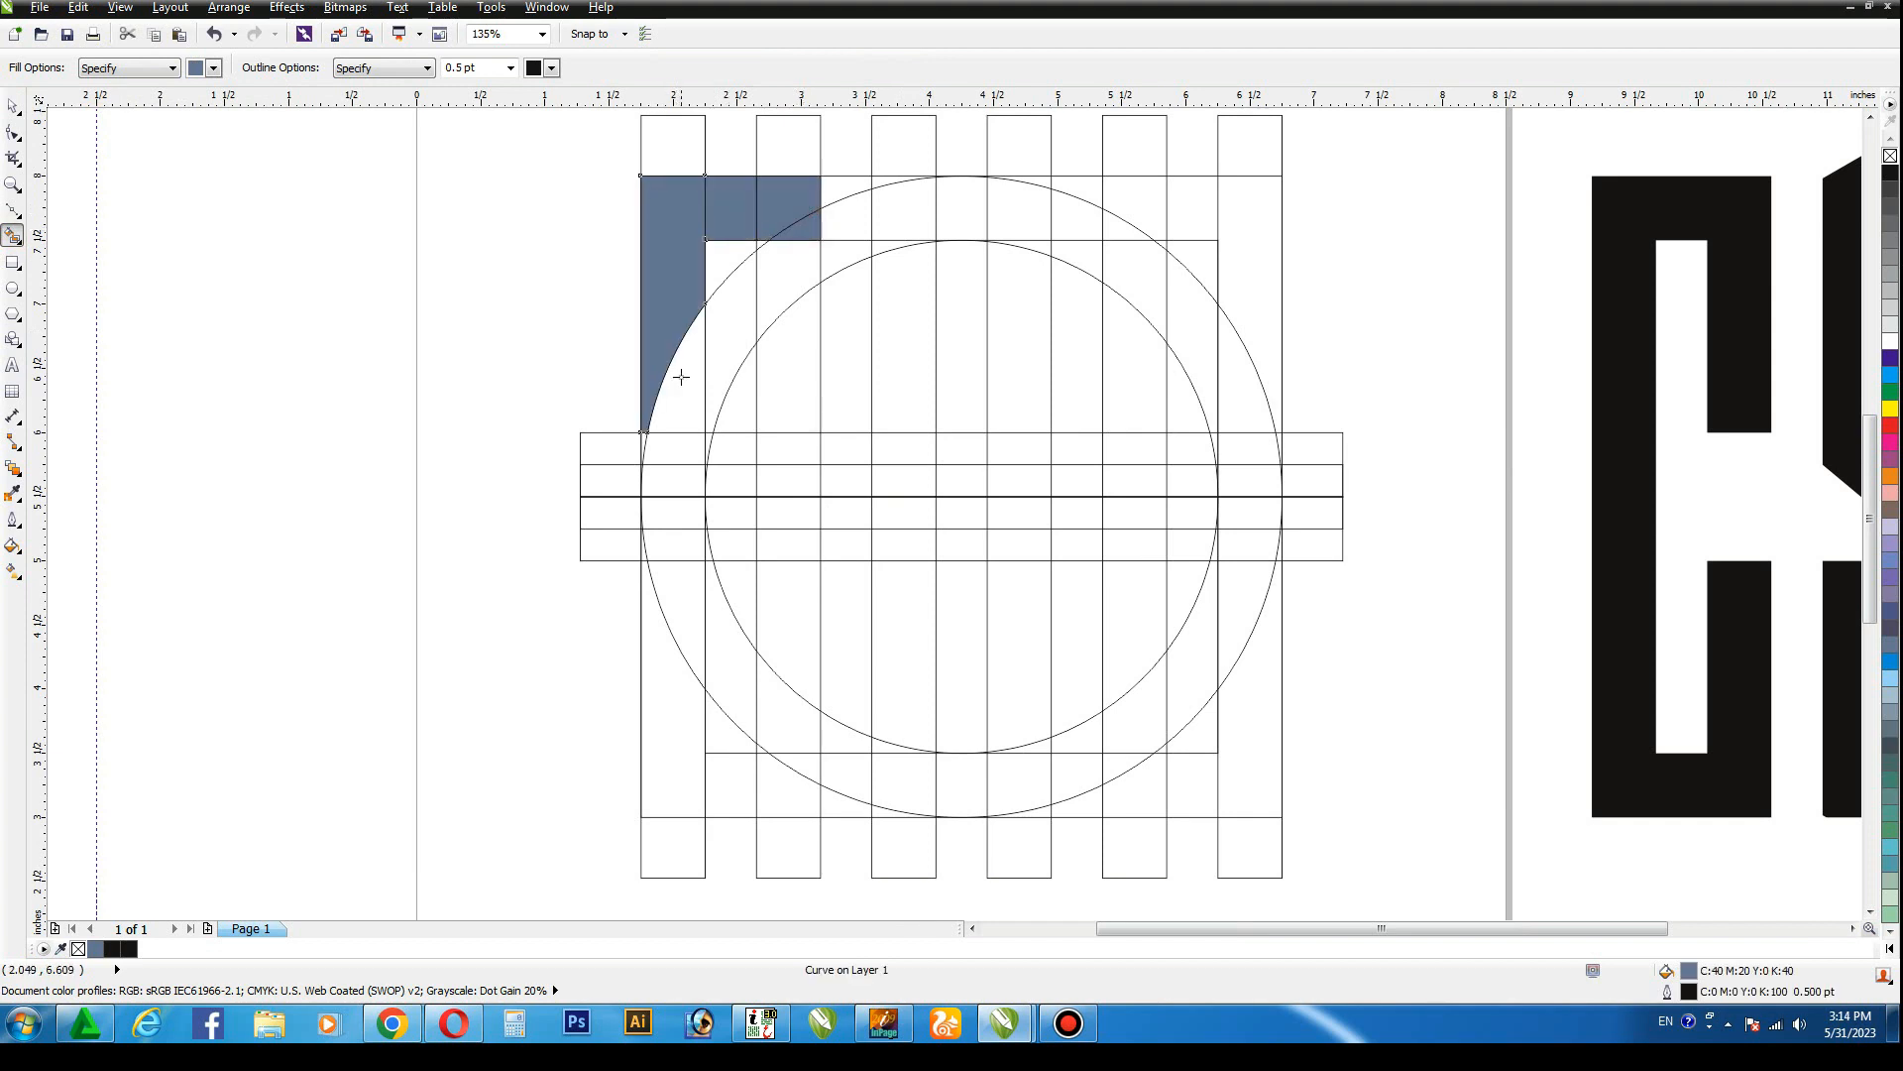
click(677, 374)
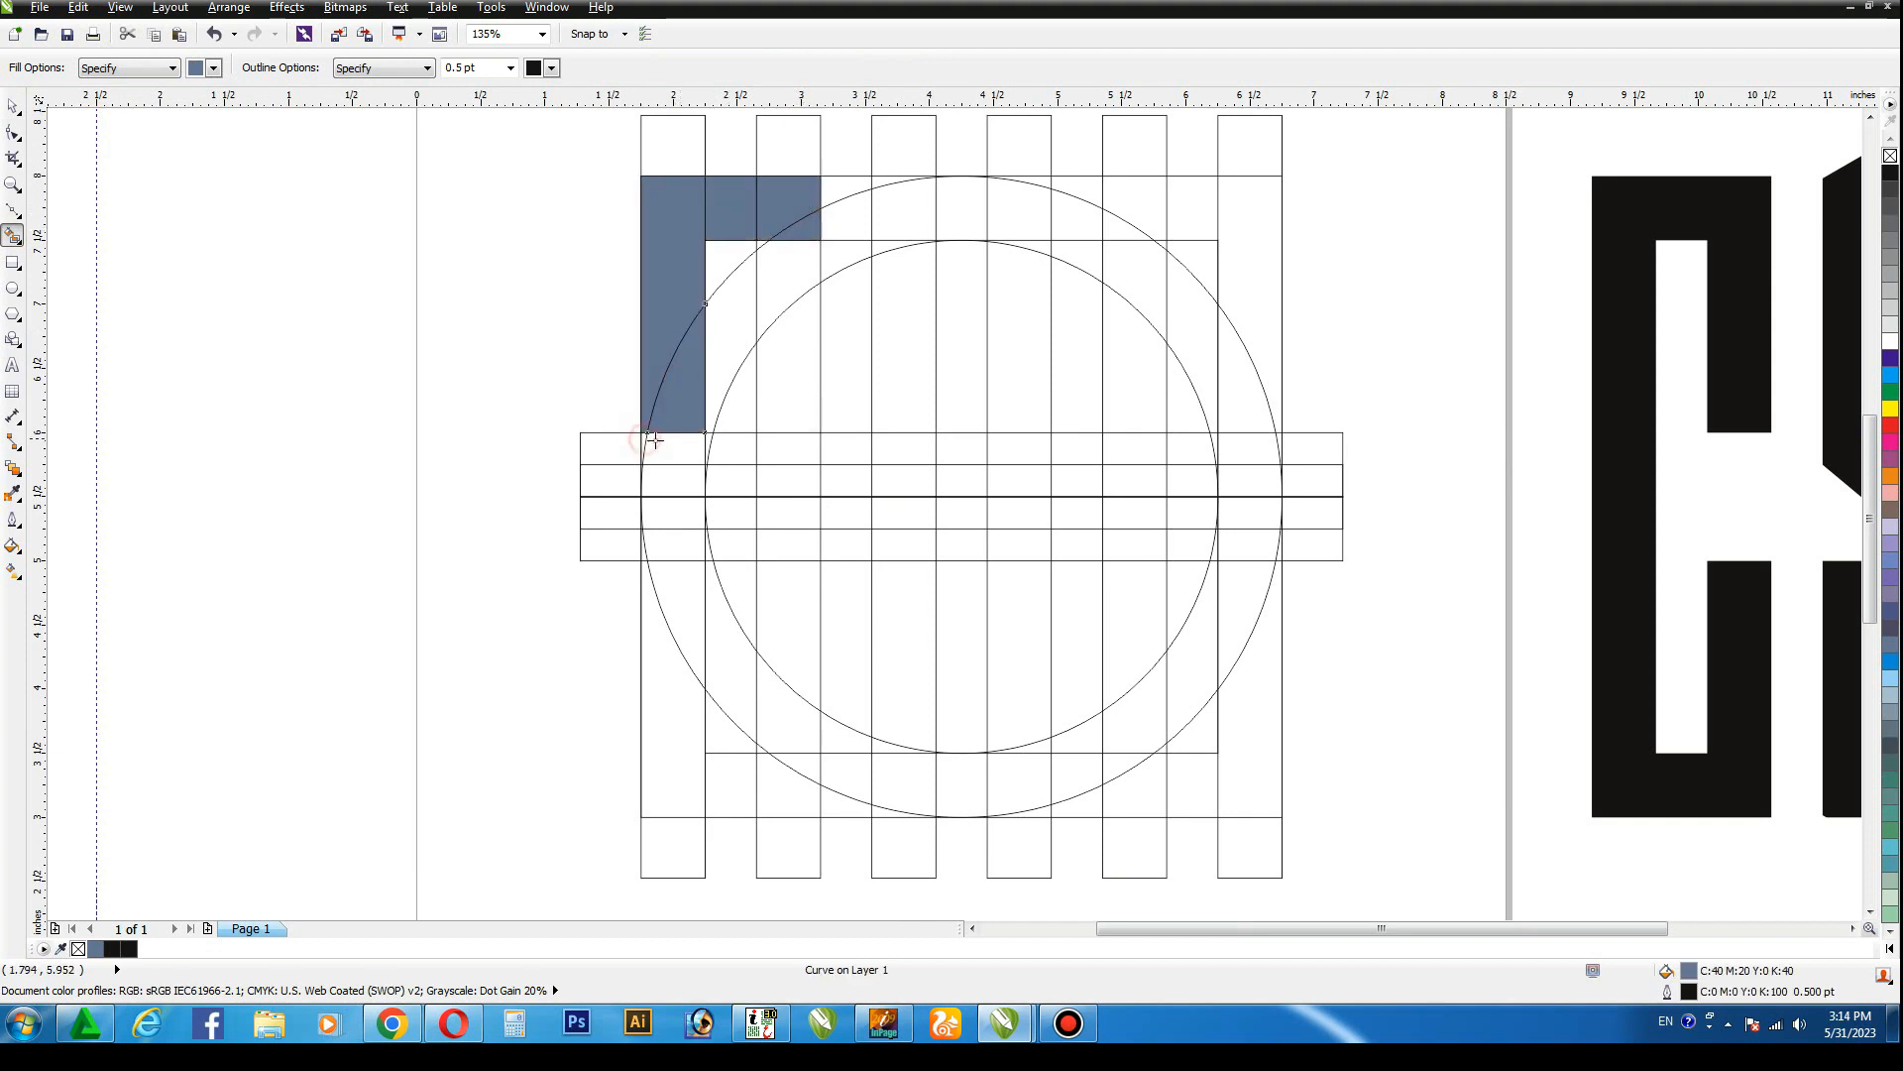
Smart-fill the first strip through all four horizontal rows, continuing the first letter's stem.
key(z)
drag(607, 413, 697, 482)
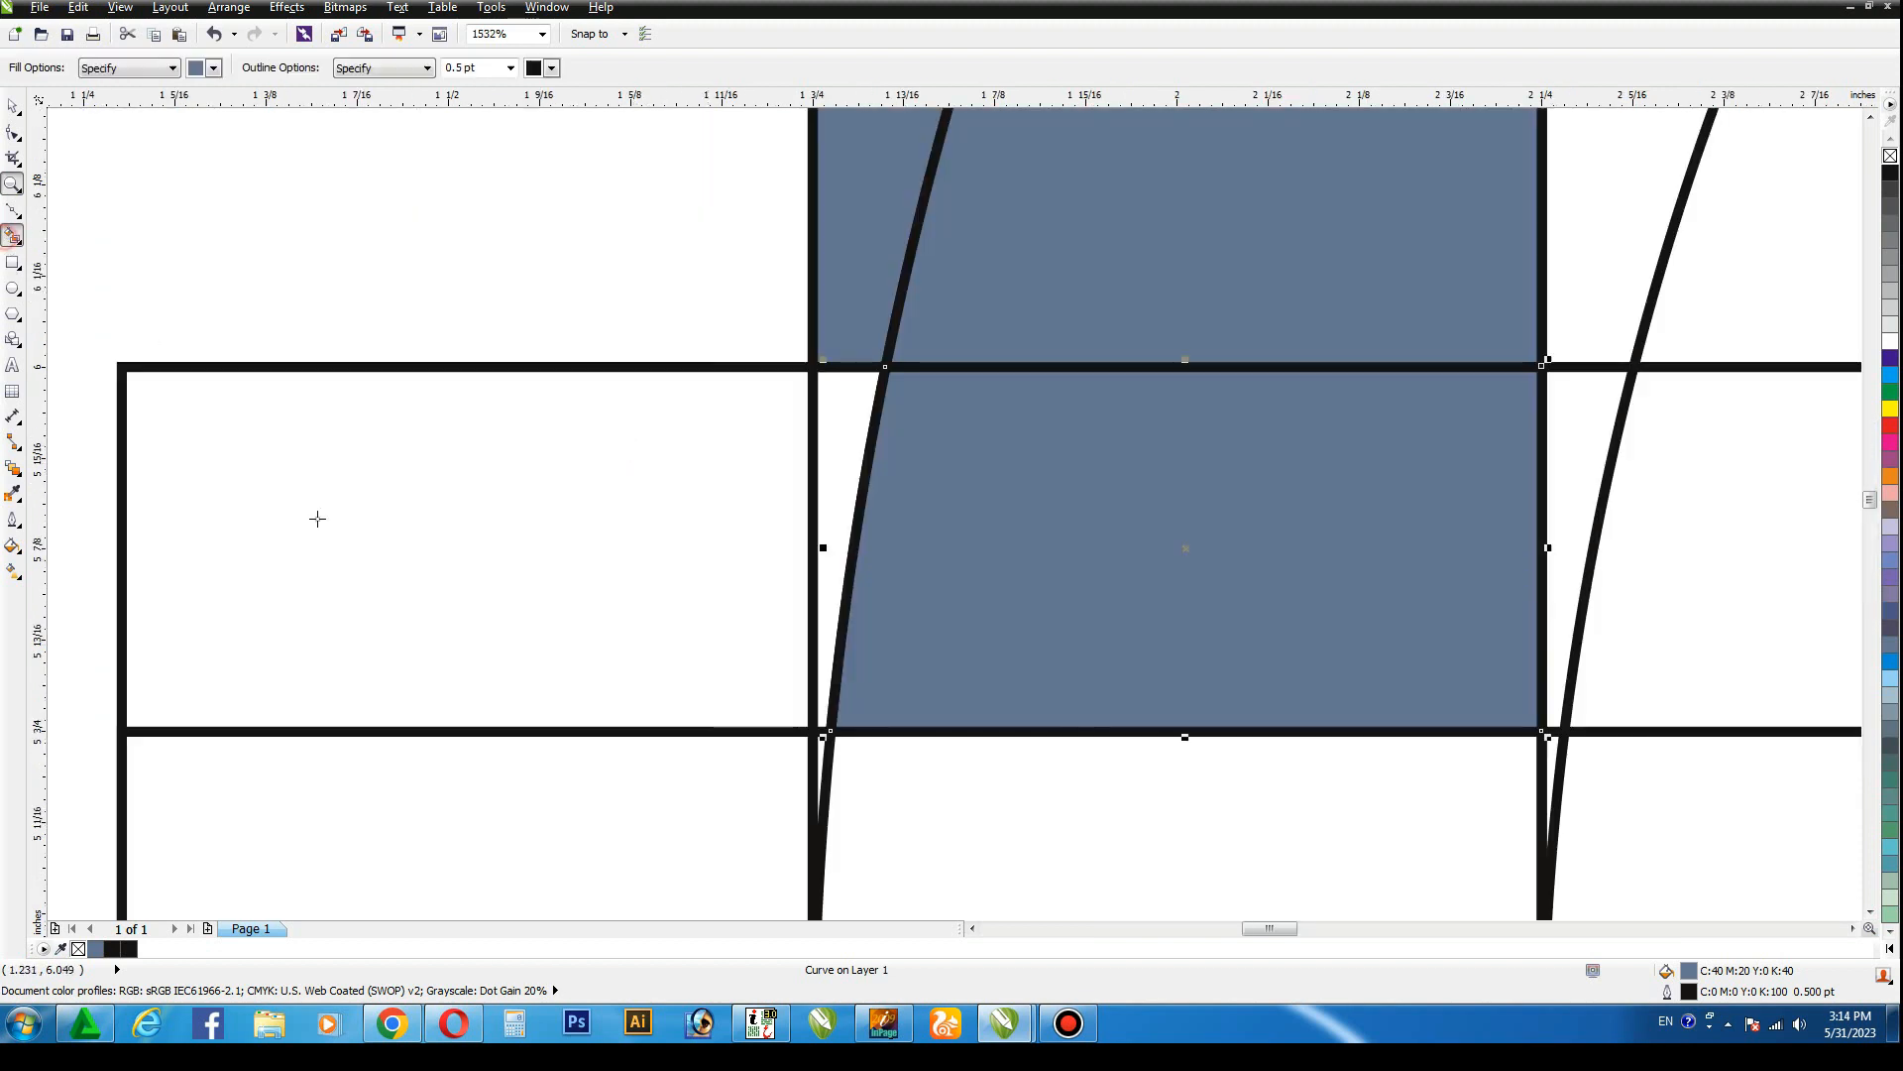
click(828, 438)
key(F4)
click(221, 504)
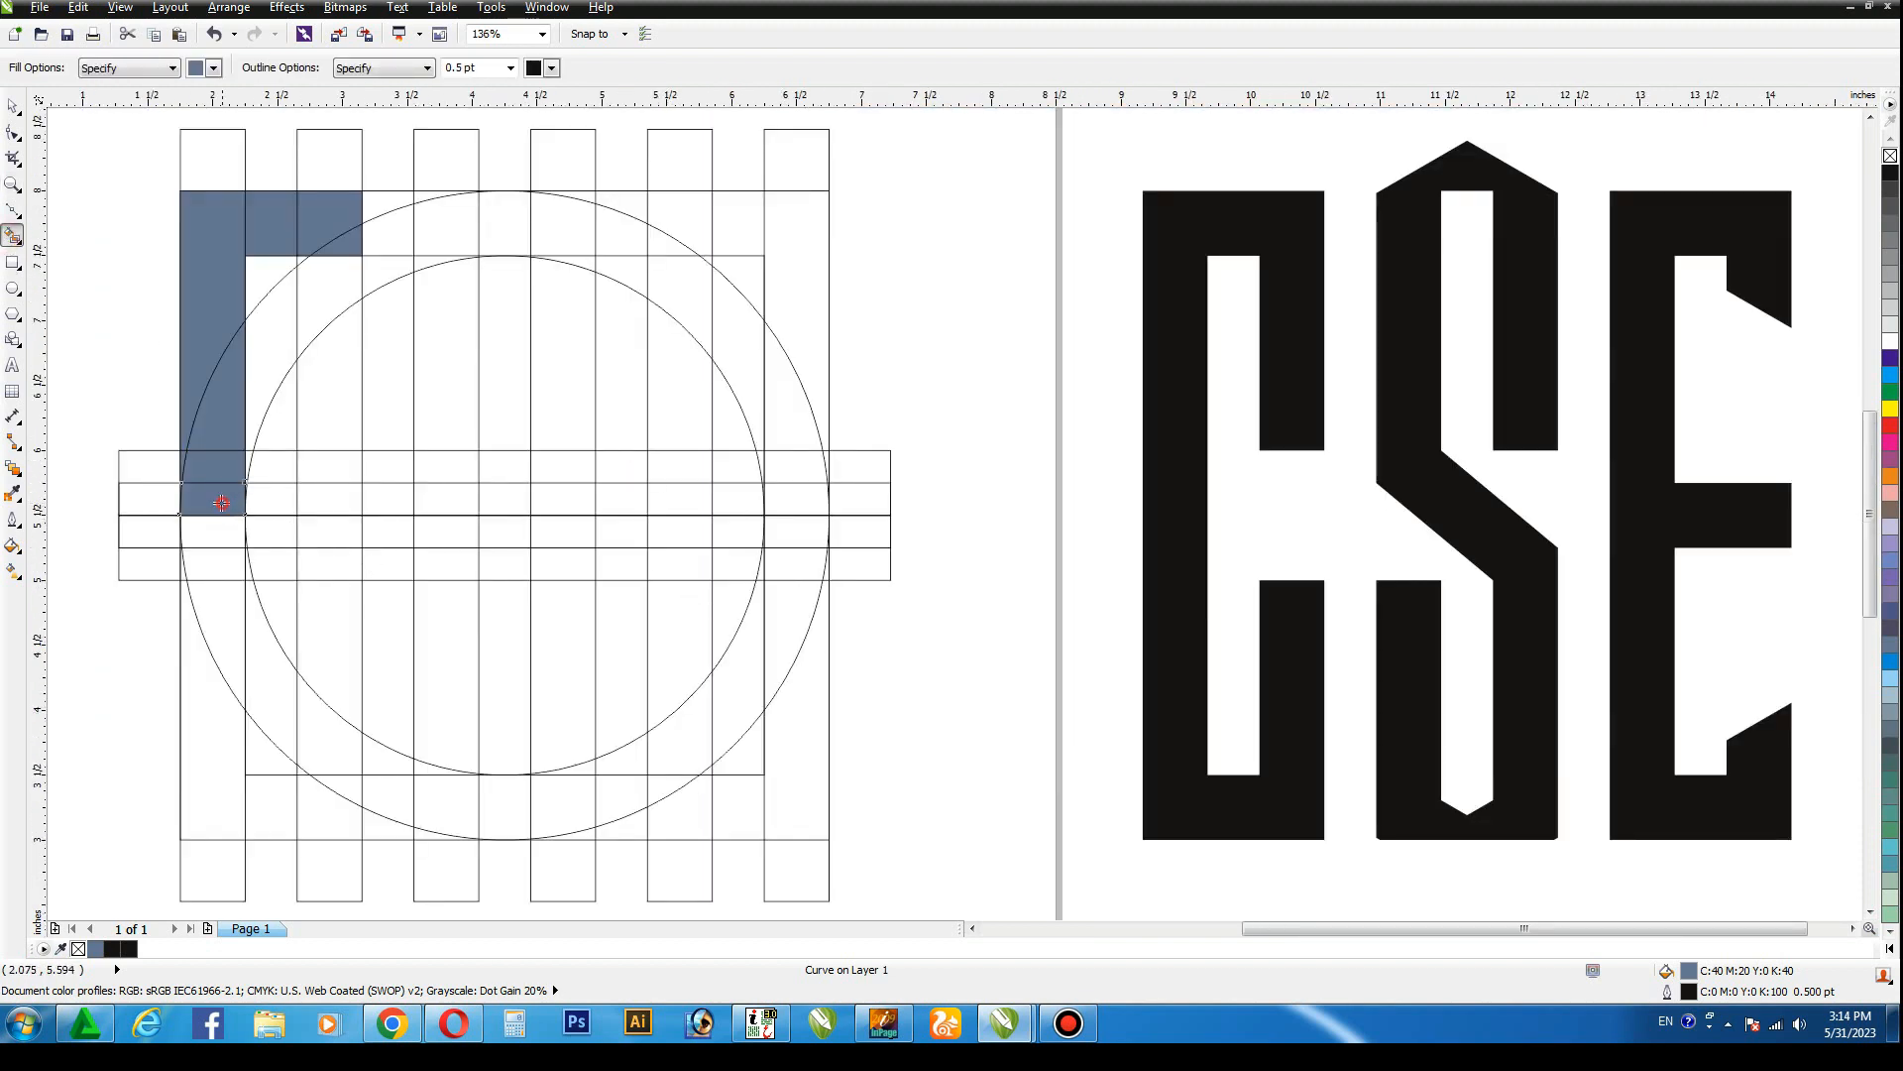
click(211, 522)
click(194, 565)
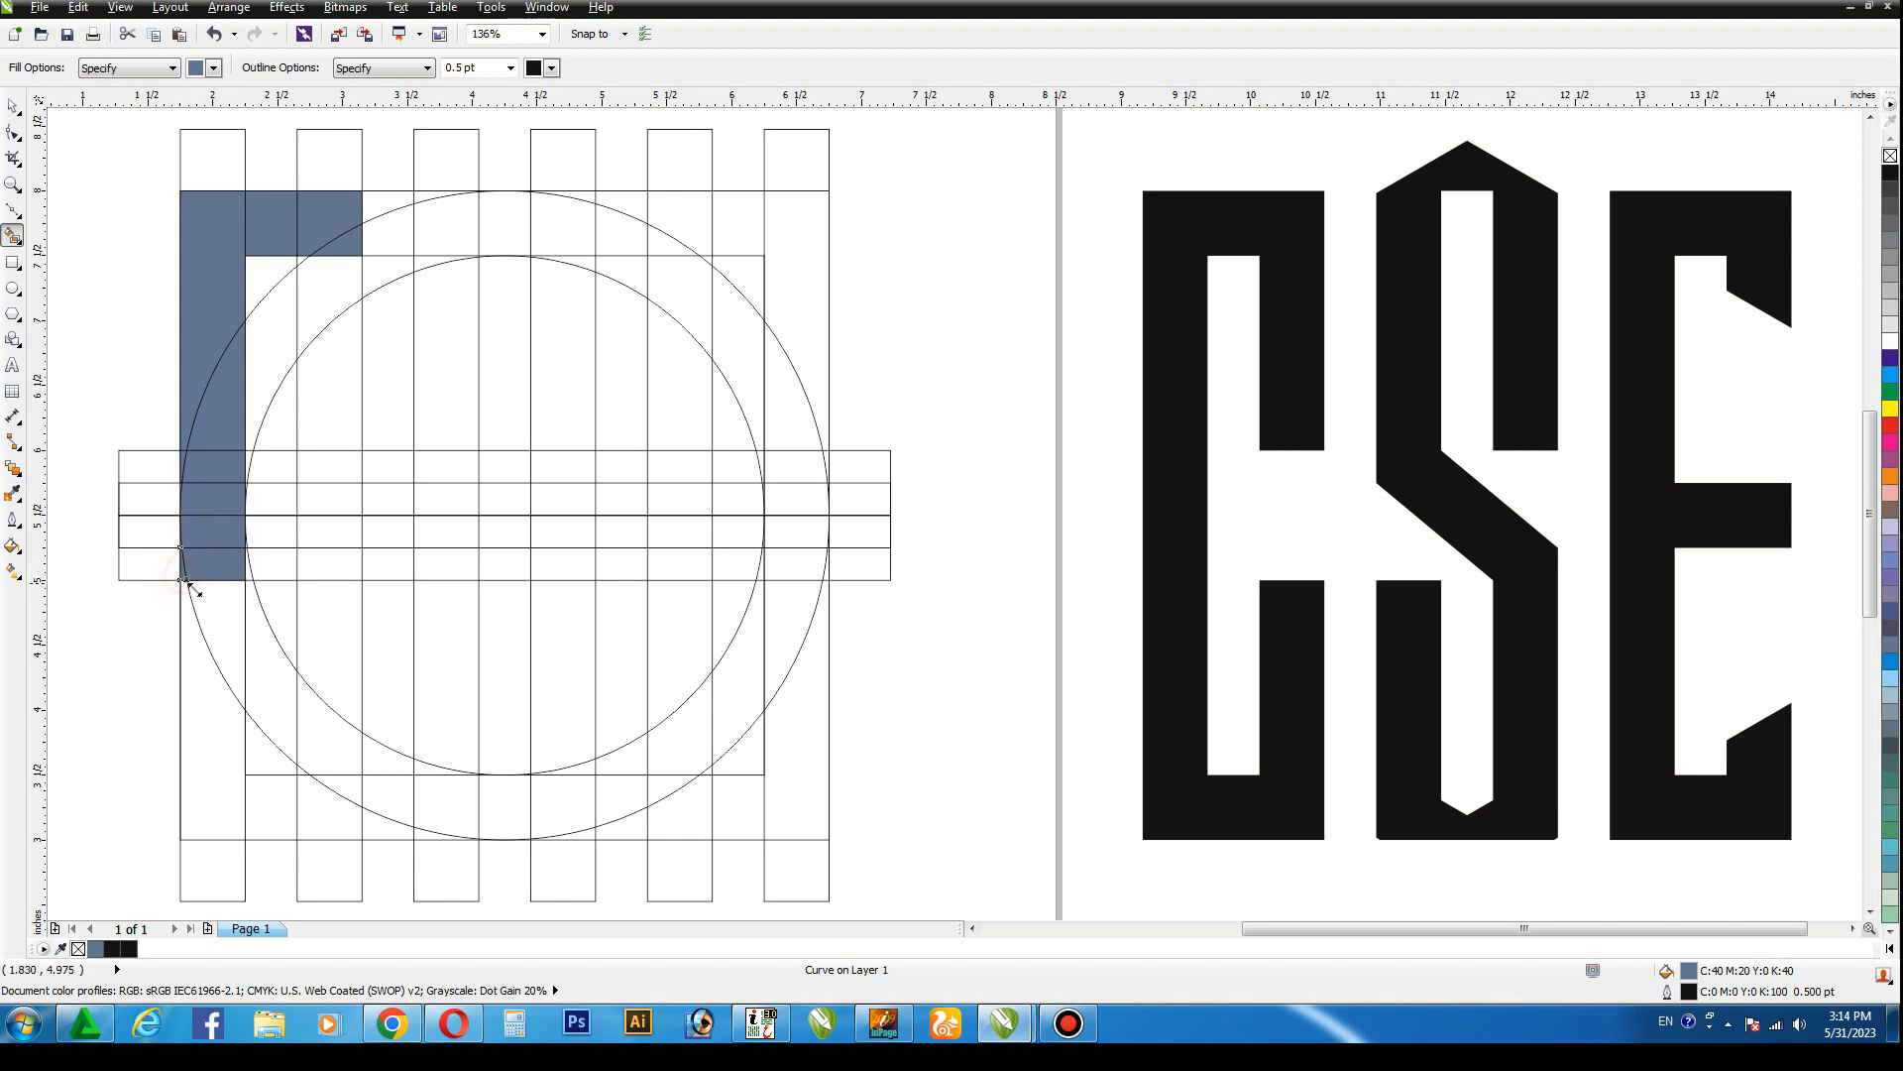
Smart-fill the band between the two circles from below the horizontal rows to the second strip as the first letter's rounded corner.
click(220, 617)
key(ctrl+z)
click(206, 605)
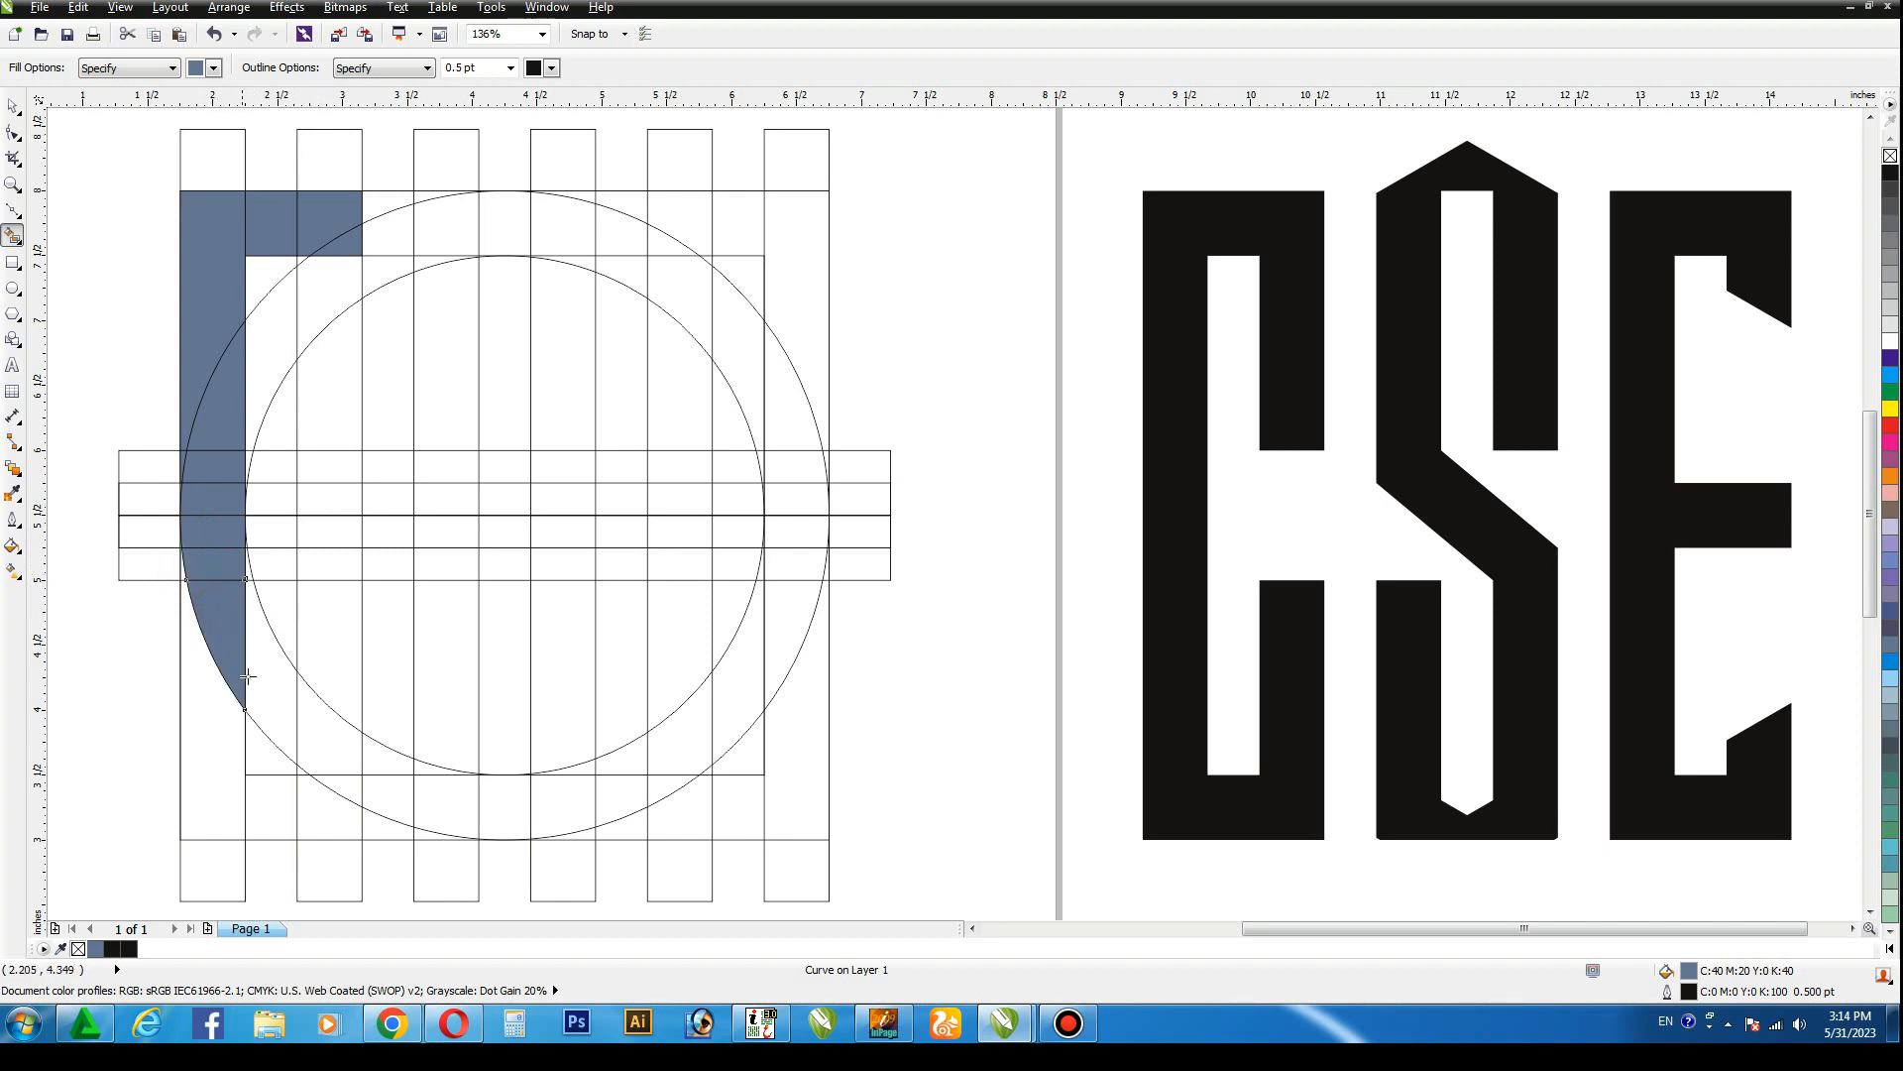
click(265, 692)
click(342, 734)
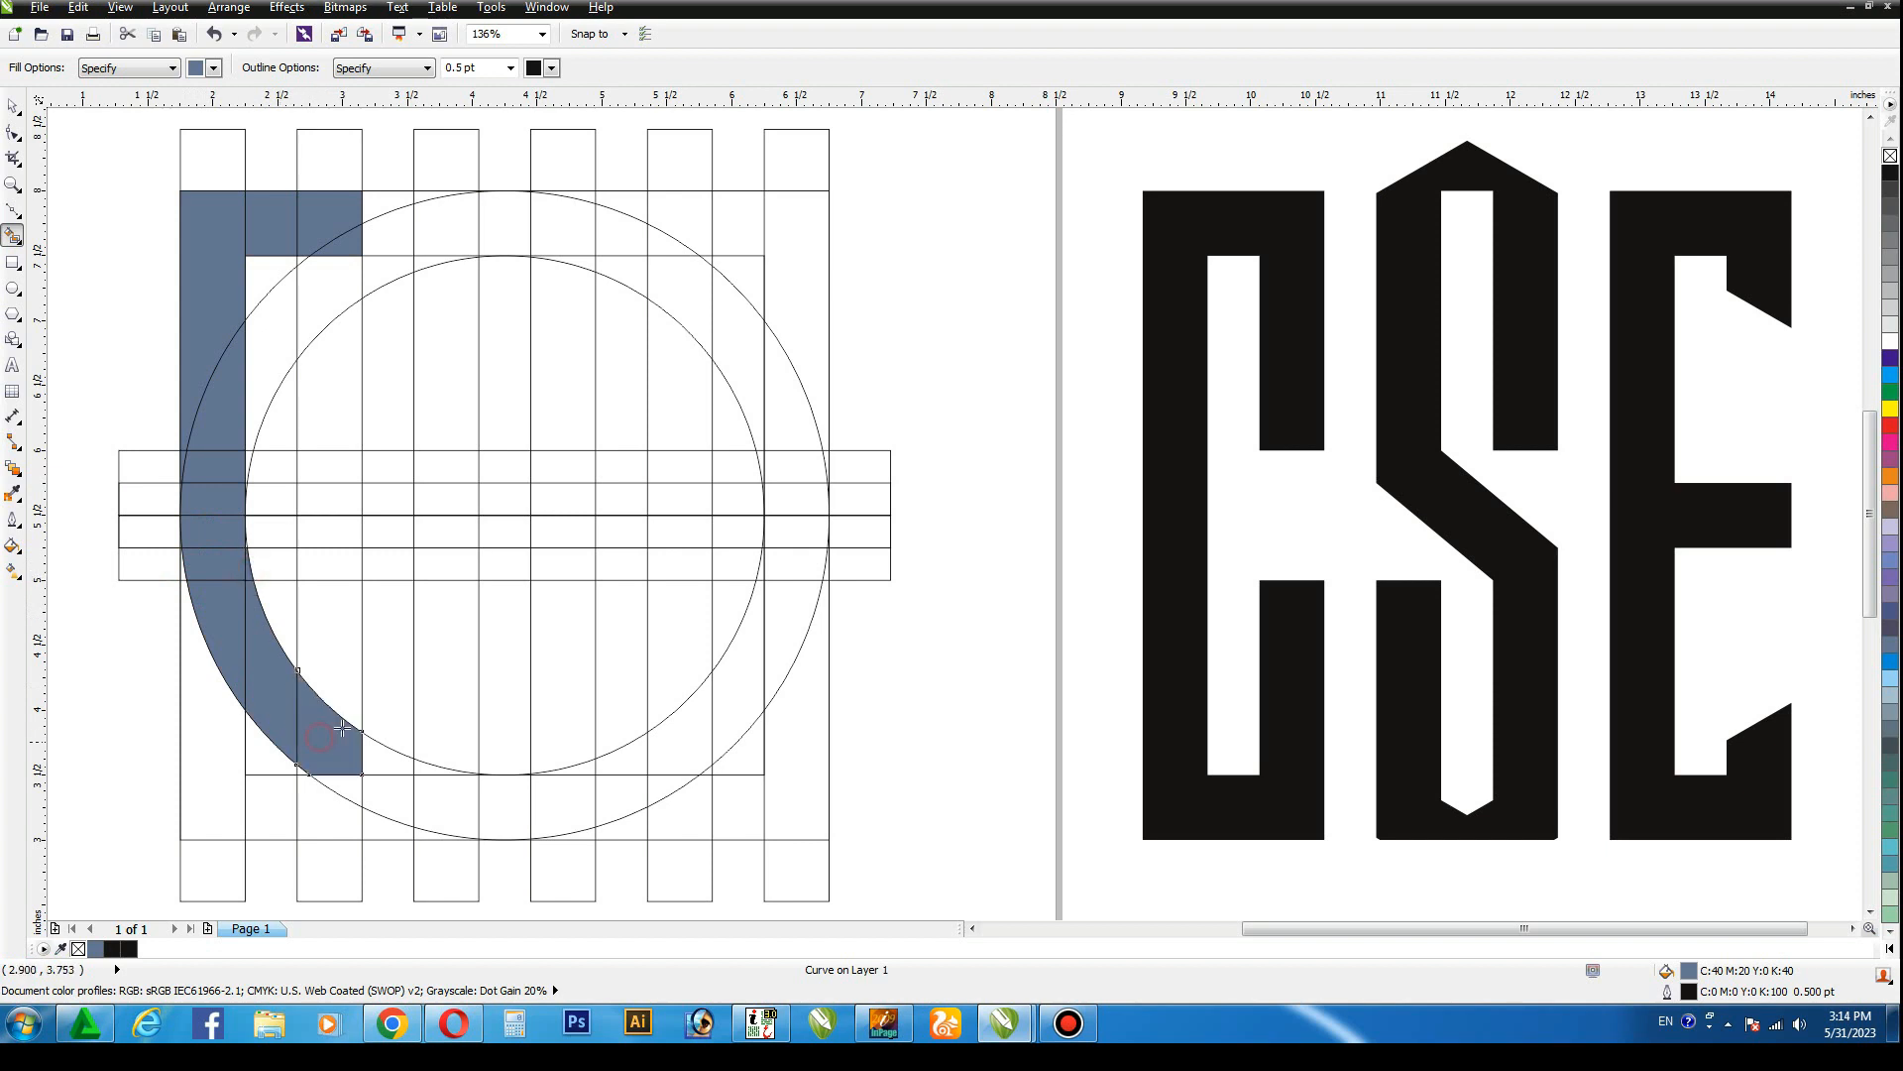
Smart-fill the second strip below the horizontal rows to the outer circle, and above the rows up to the first letter's top bar.
click(344, 650)
click(353, 780)
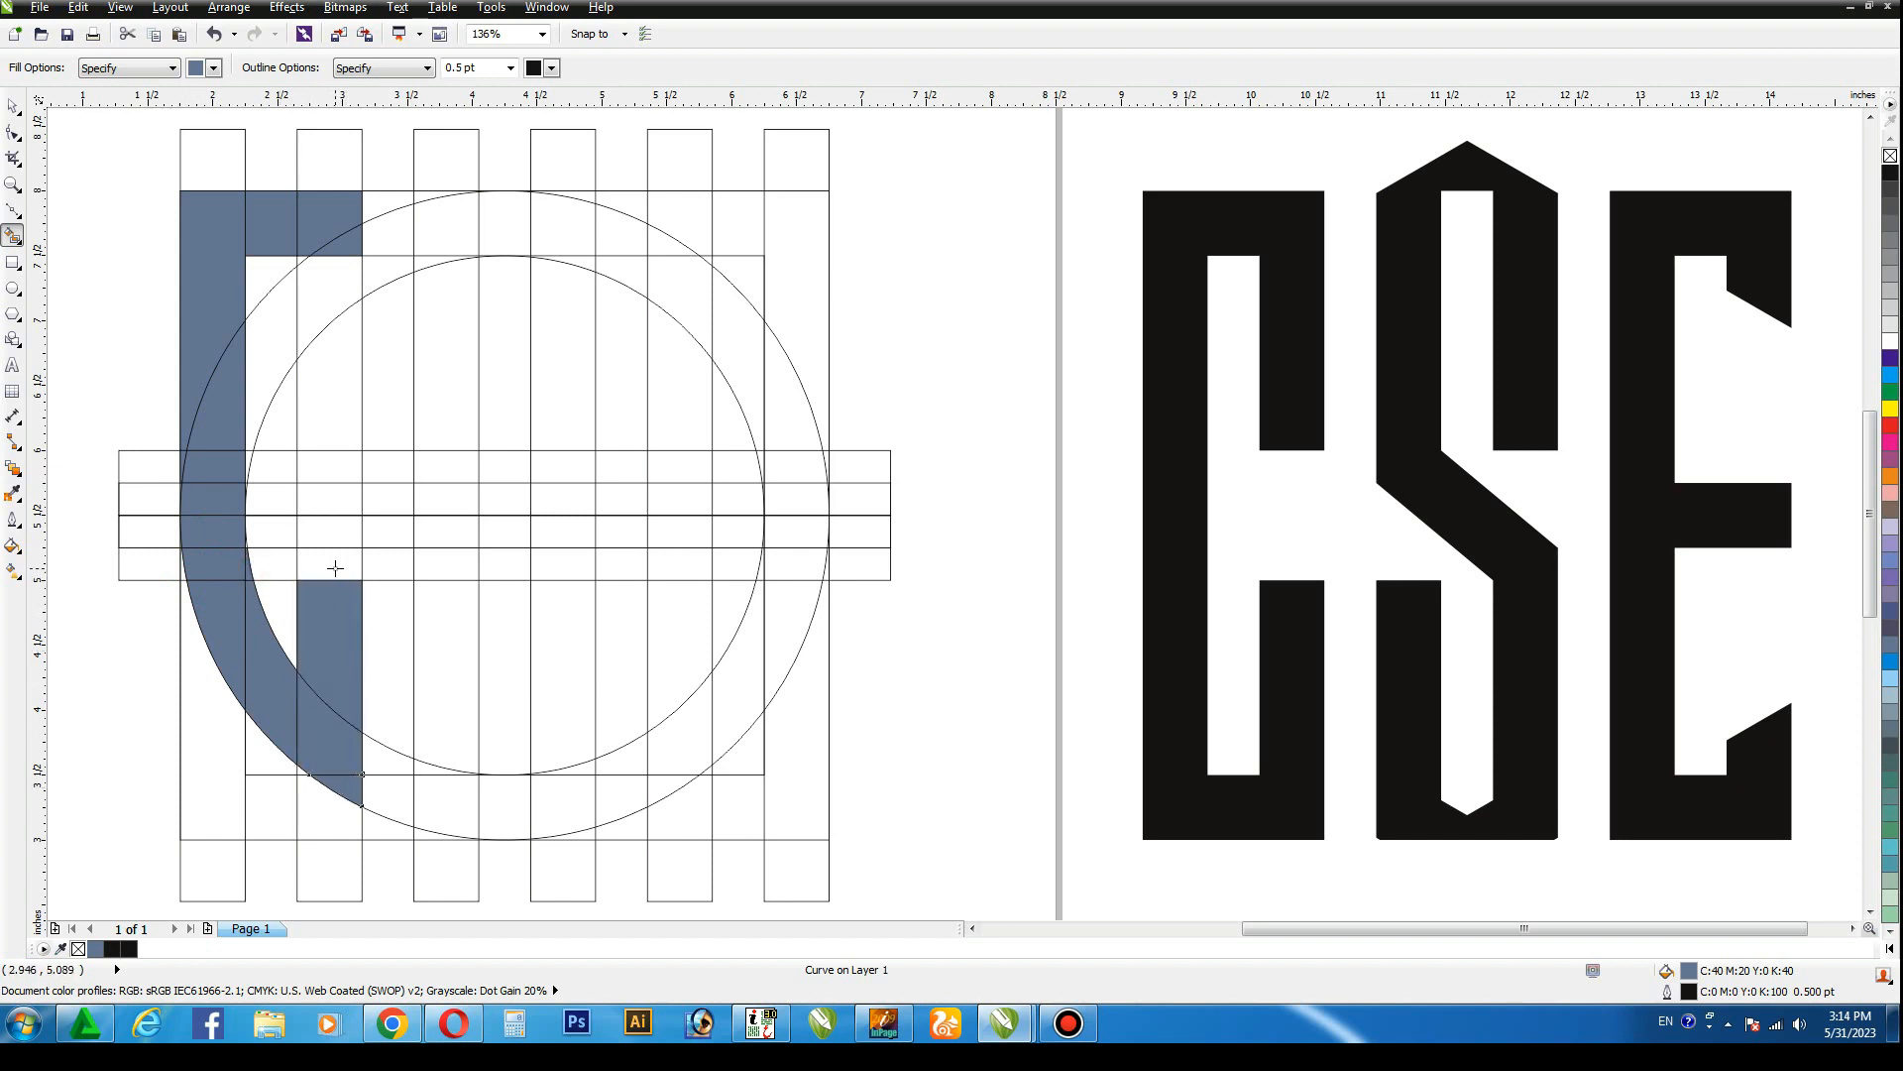
click(321, 312)
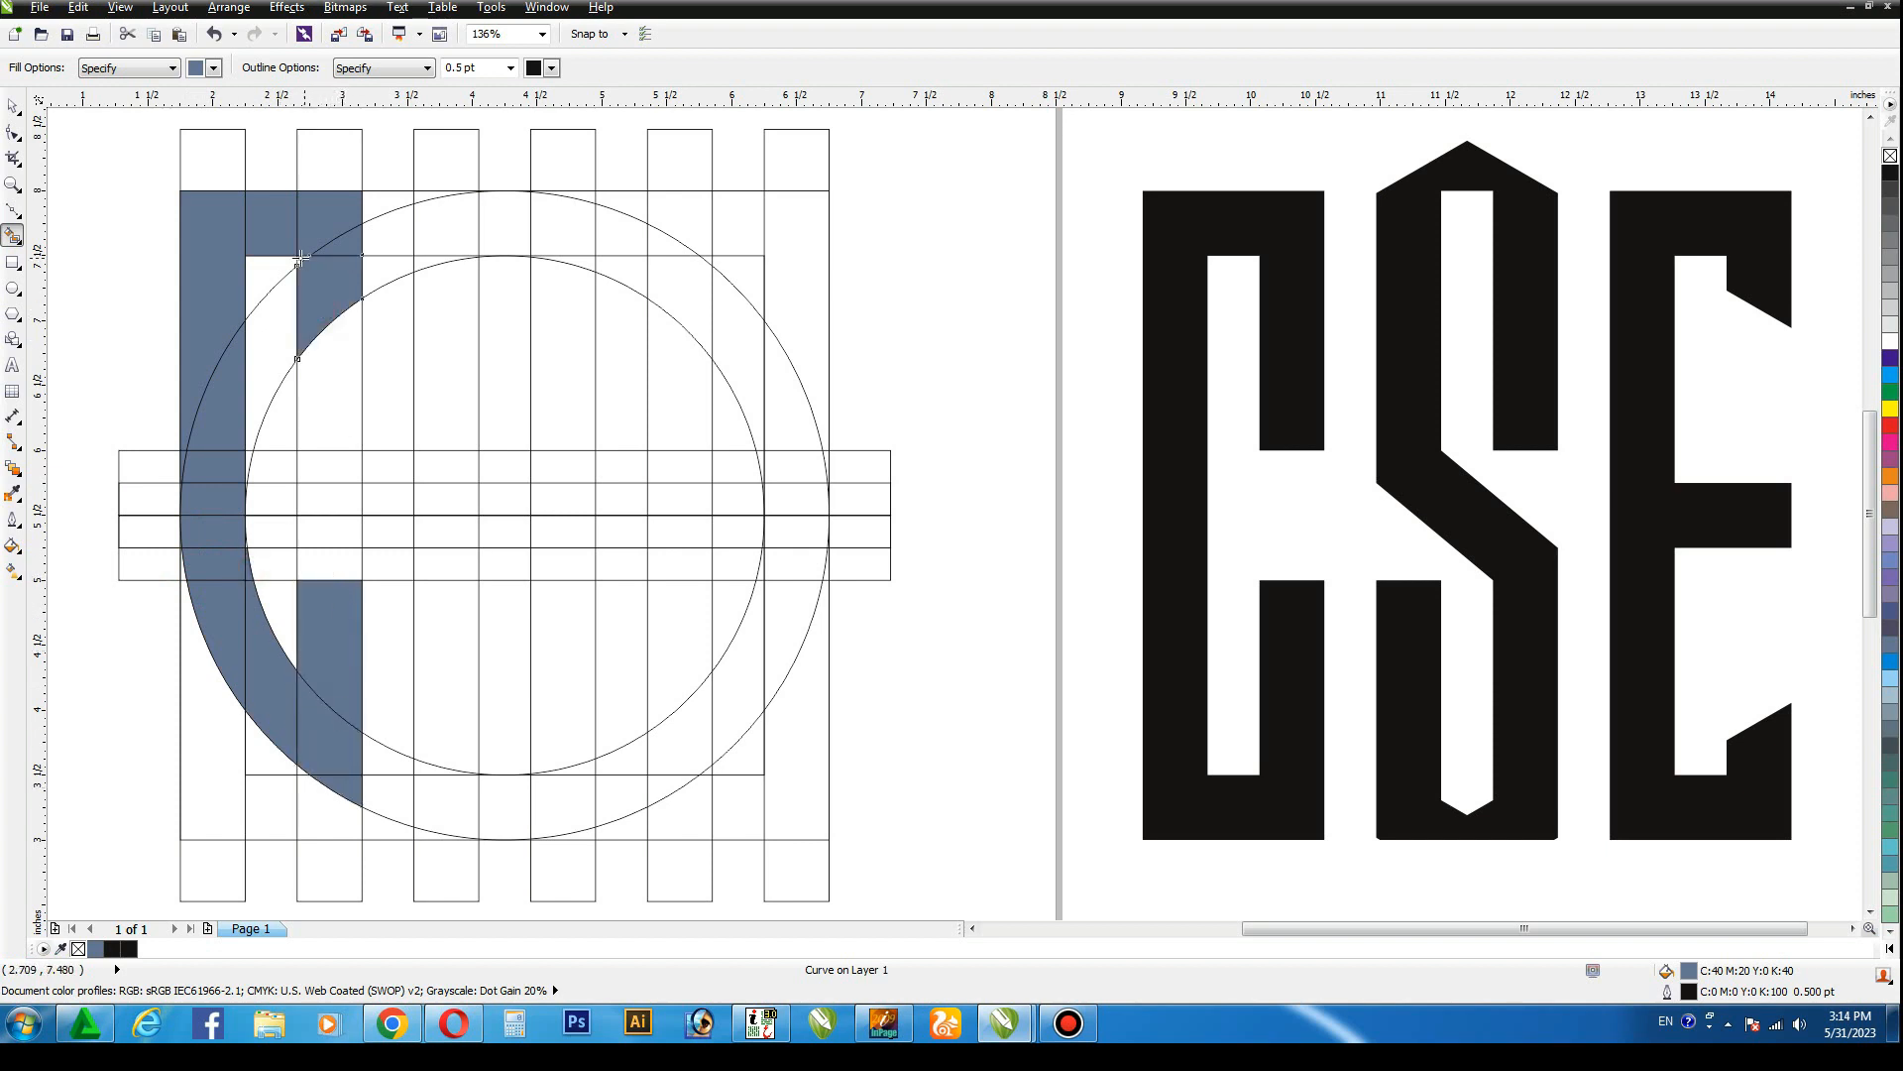
click(327, 361)
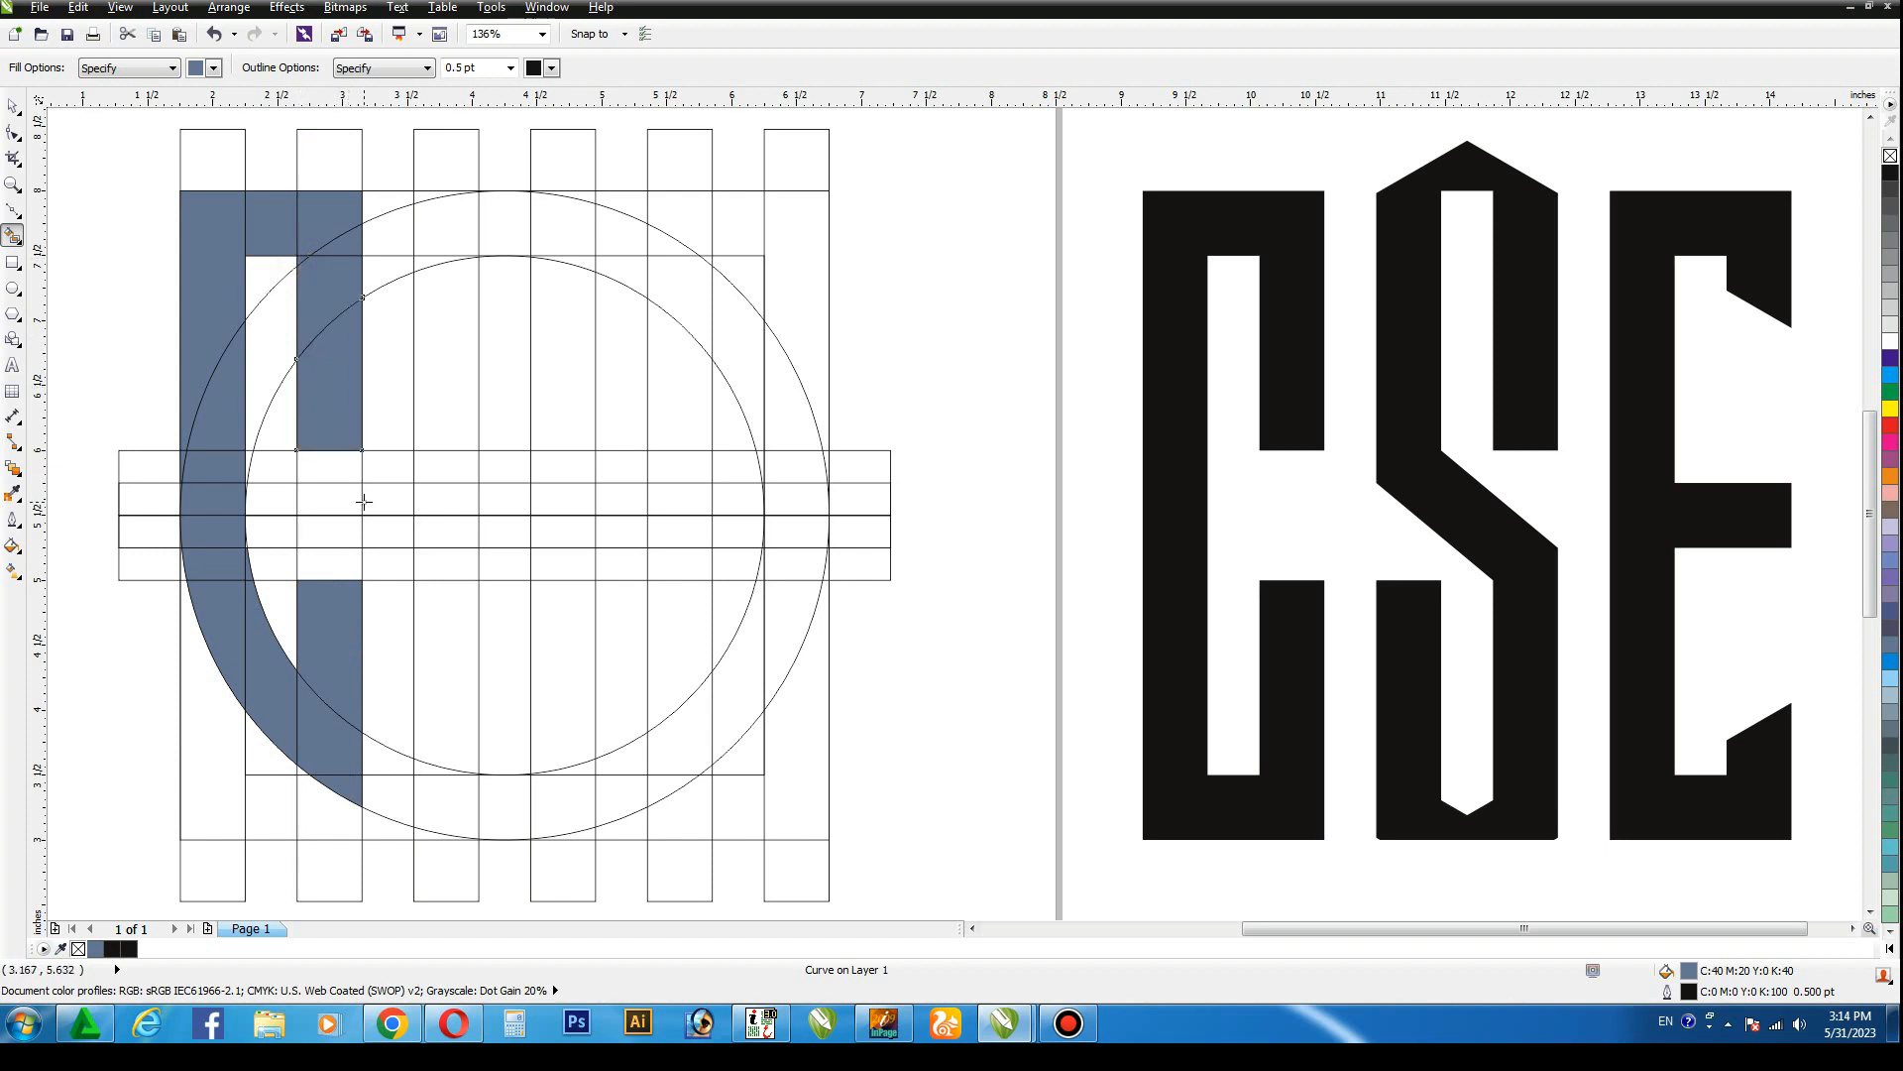
Smart-fill the middle letter's top bar across the third and fourth strips, from the outer square's upper edge to the inner circle.
click(584, 195)
click(439, 192)
click(443, 223)
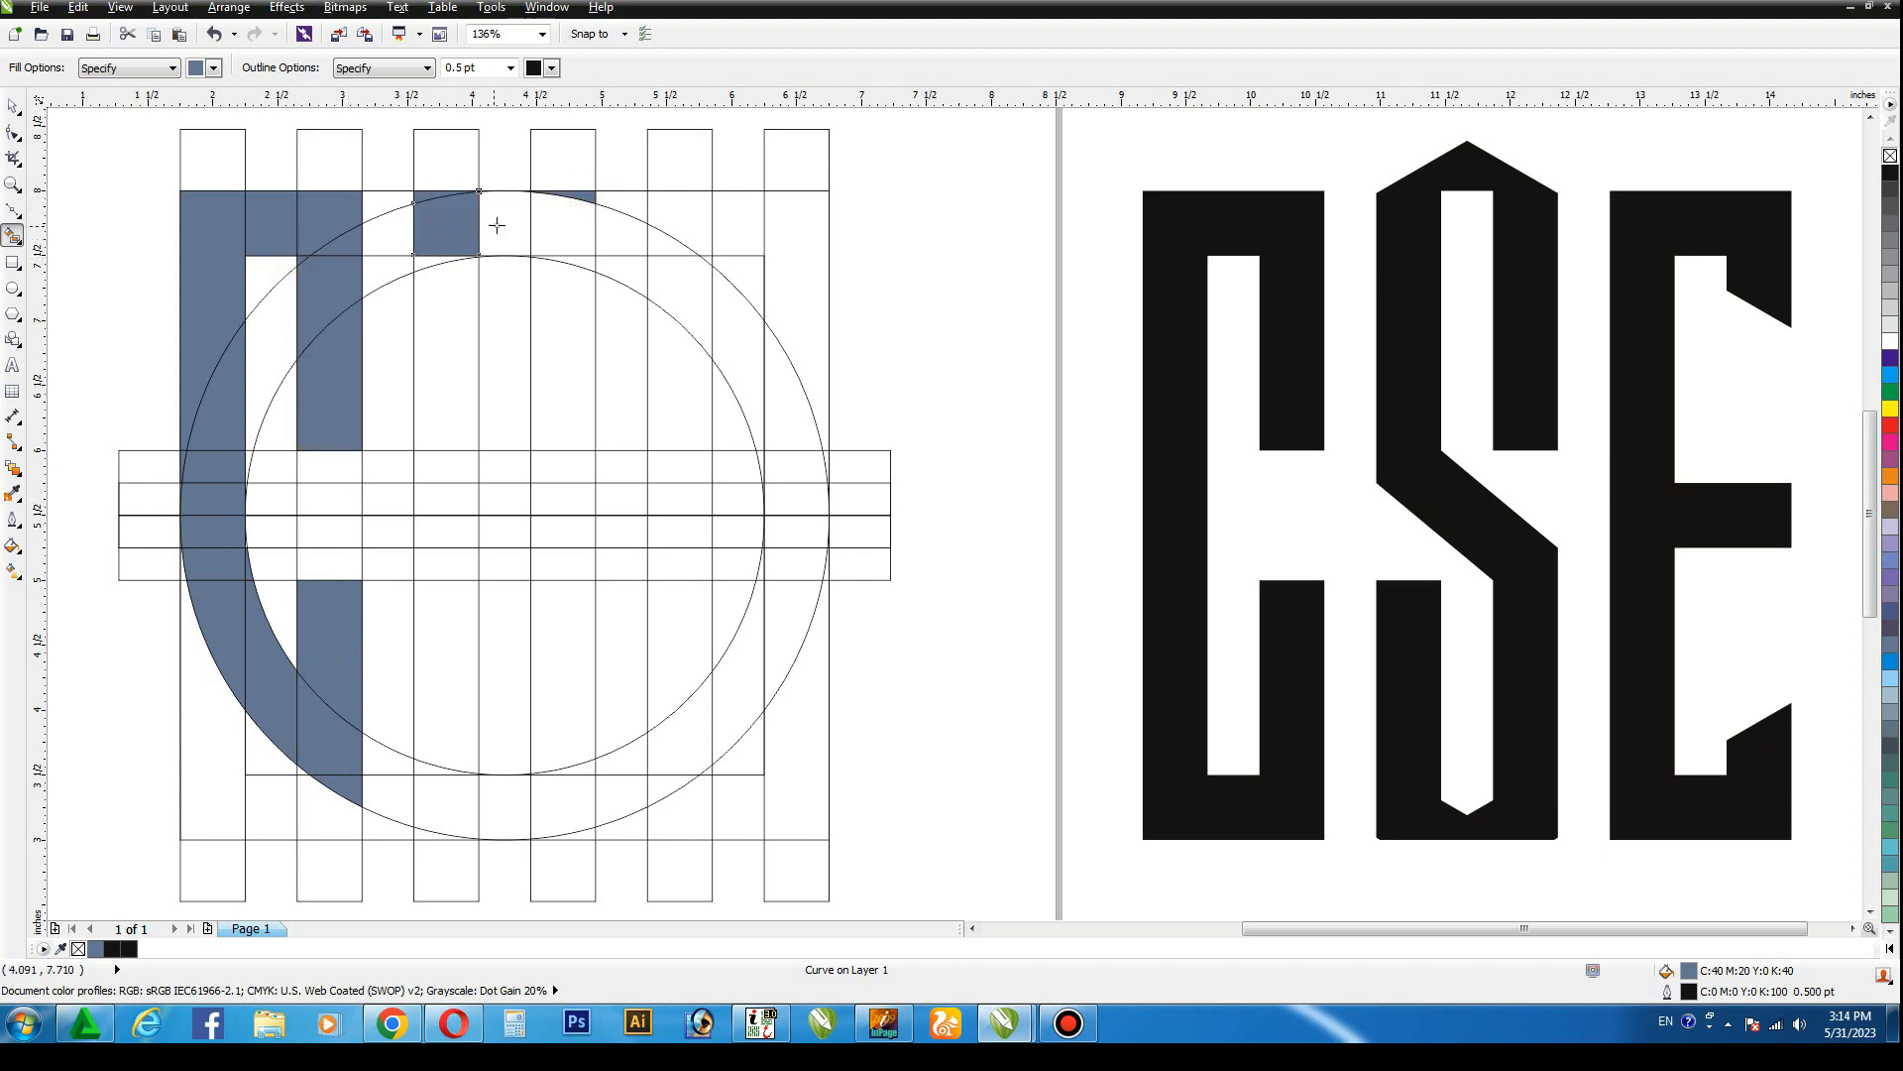
click(498, 223)
click(561, 222)
click(448, 258)
click(579, 262)
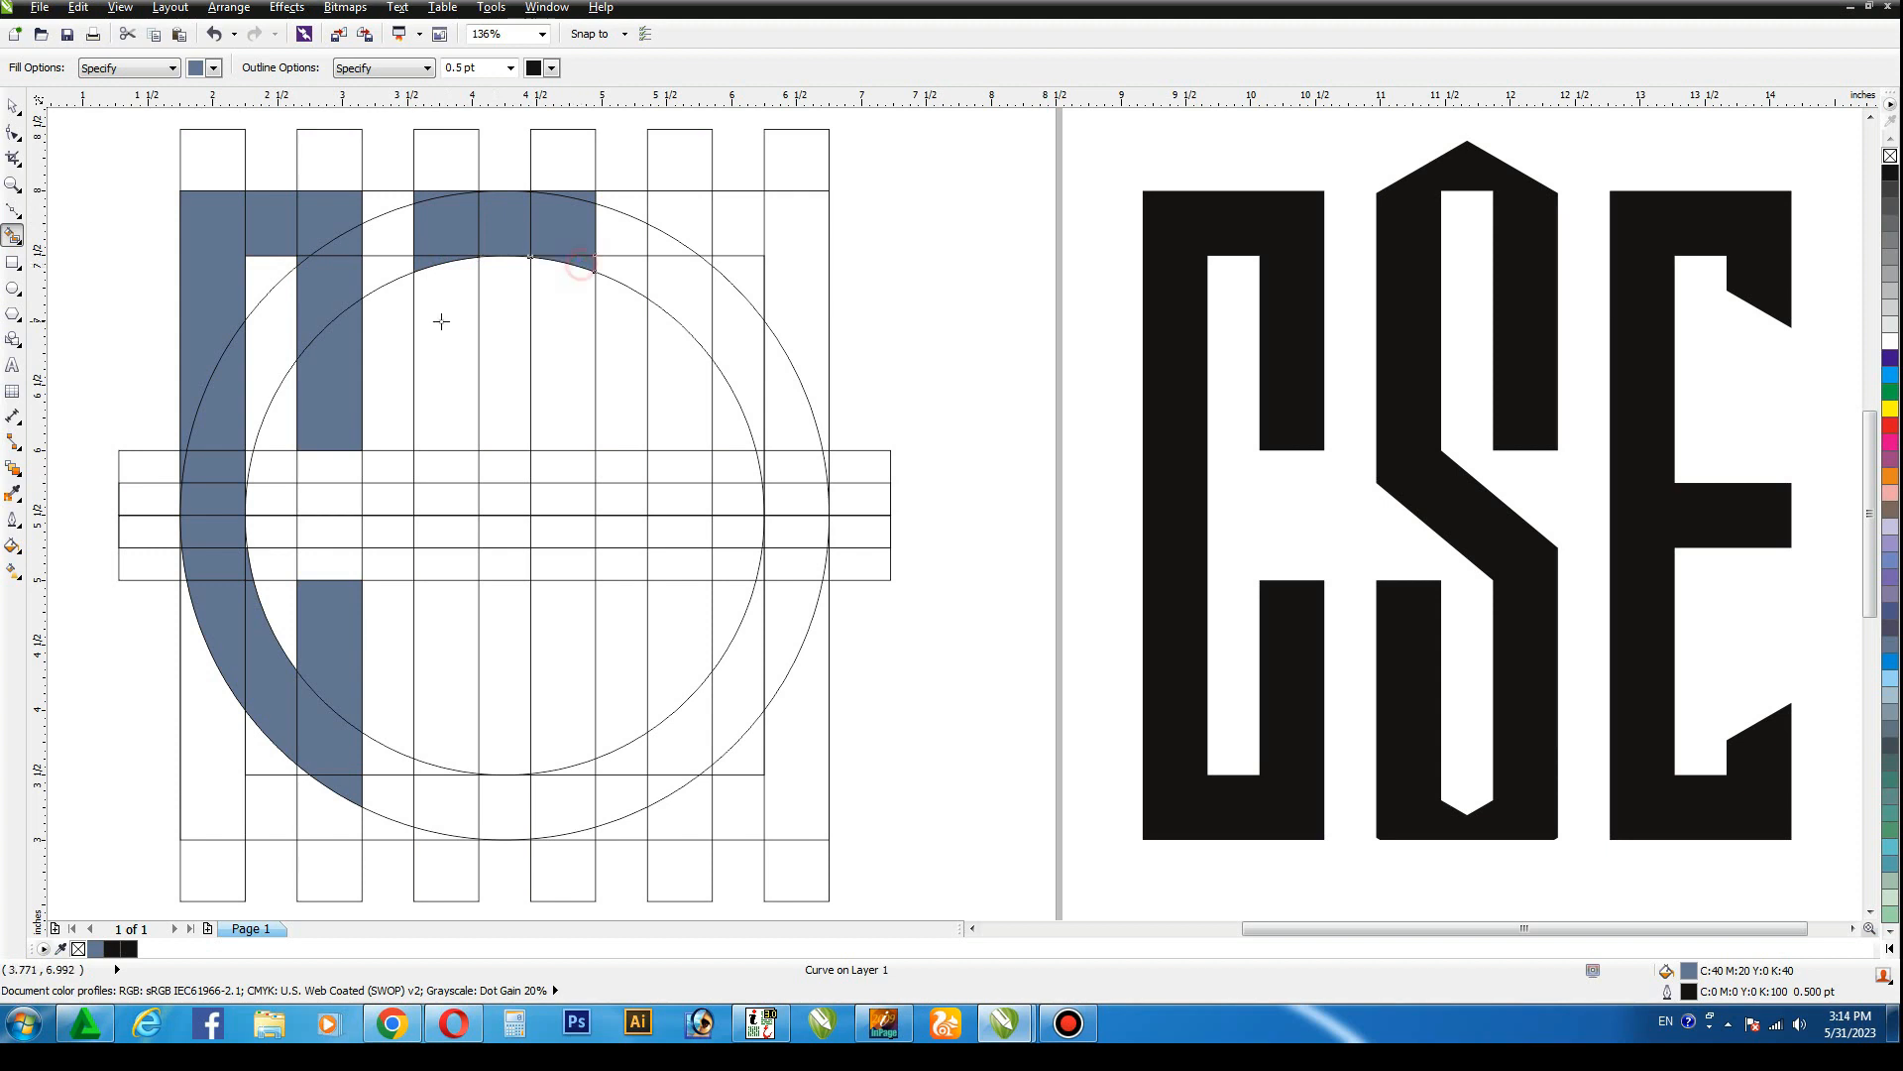
Smart-fill the third strip from the top bar through the first horizontal row, and from below the rows to the inner circle.
click(439, 318)
click(448, 462)
click(441, 601)
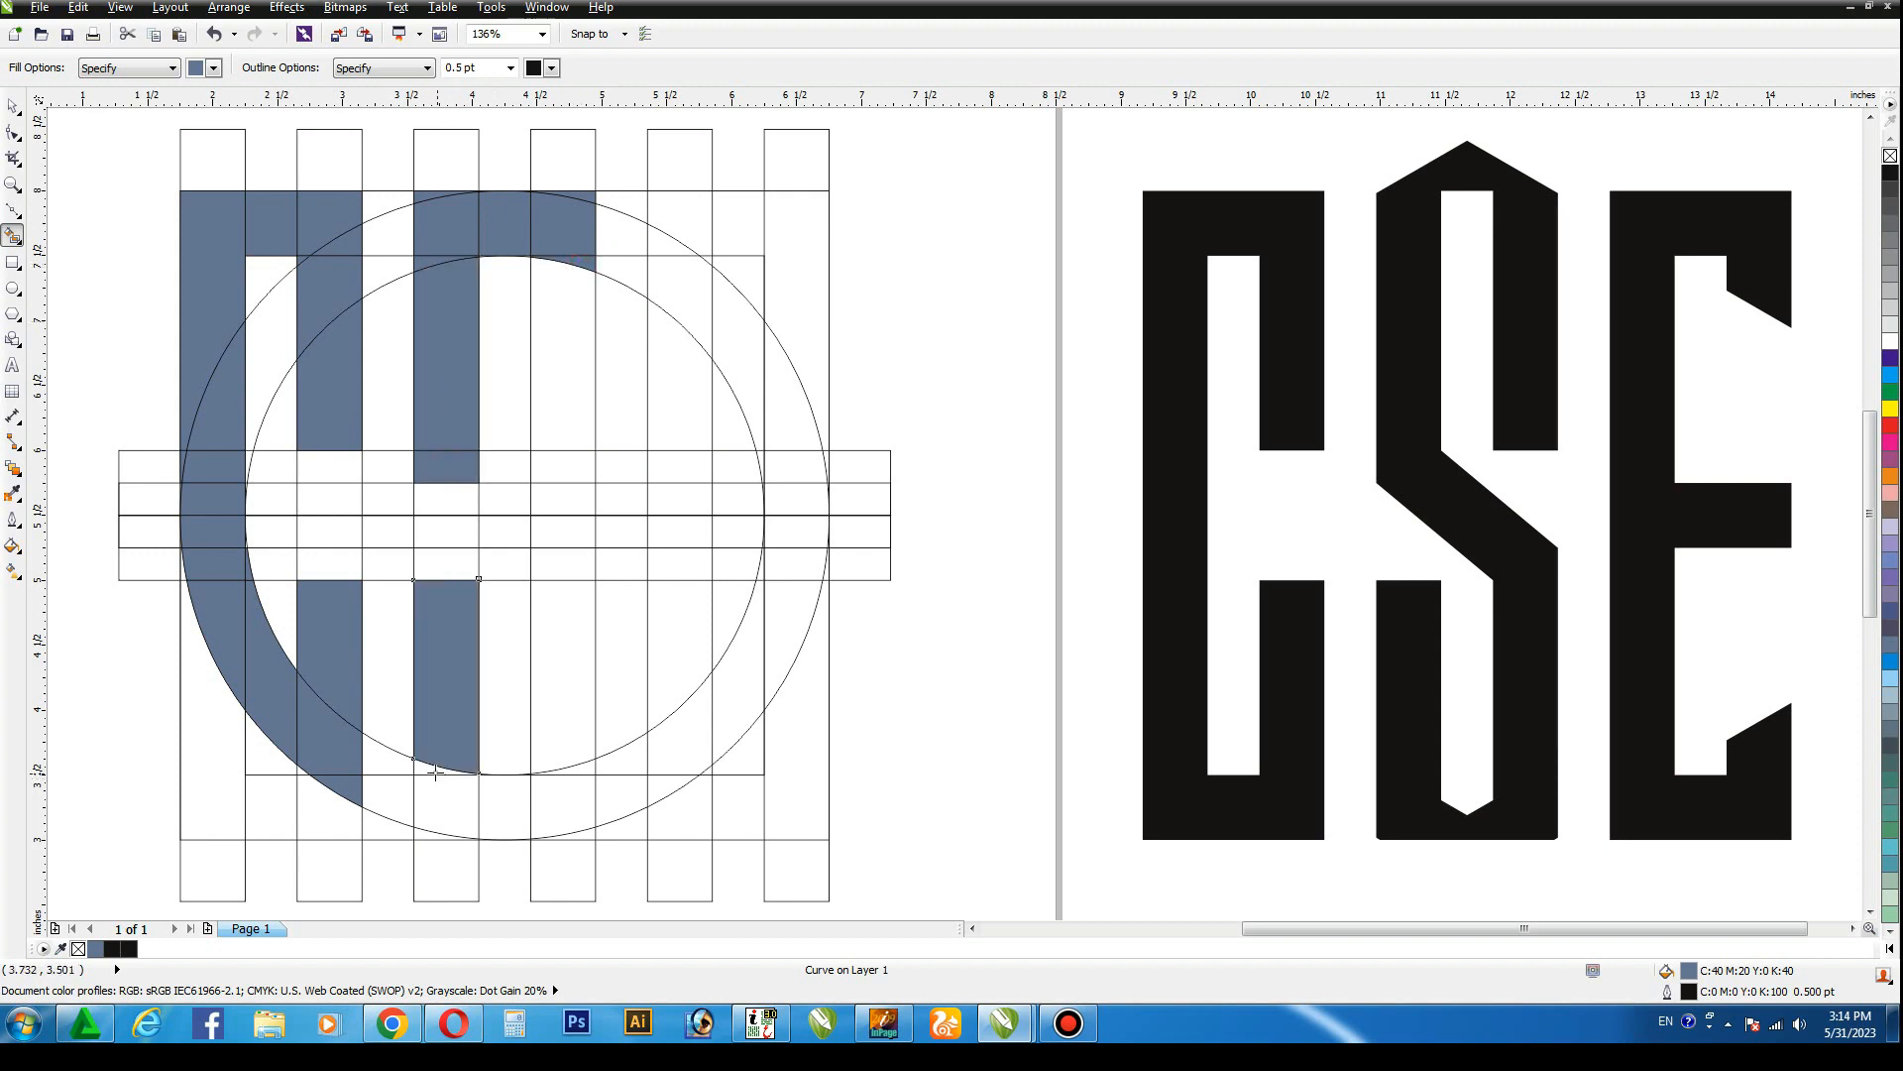
Smart-fill the middle letter's rounded base between the circles, and the fourth strip except where it crosses the upper three horizontal rows.
click(448, 800)
click(510, 803)
click(548, 798)
click(583, 766)
click(575, 714)
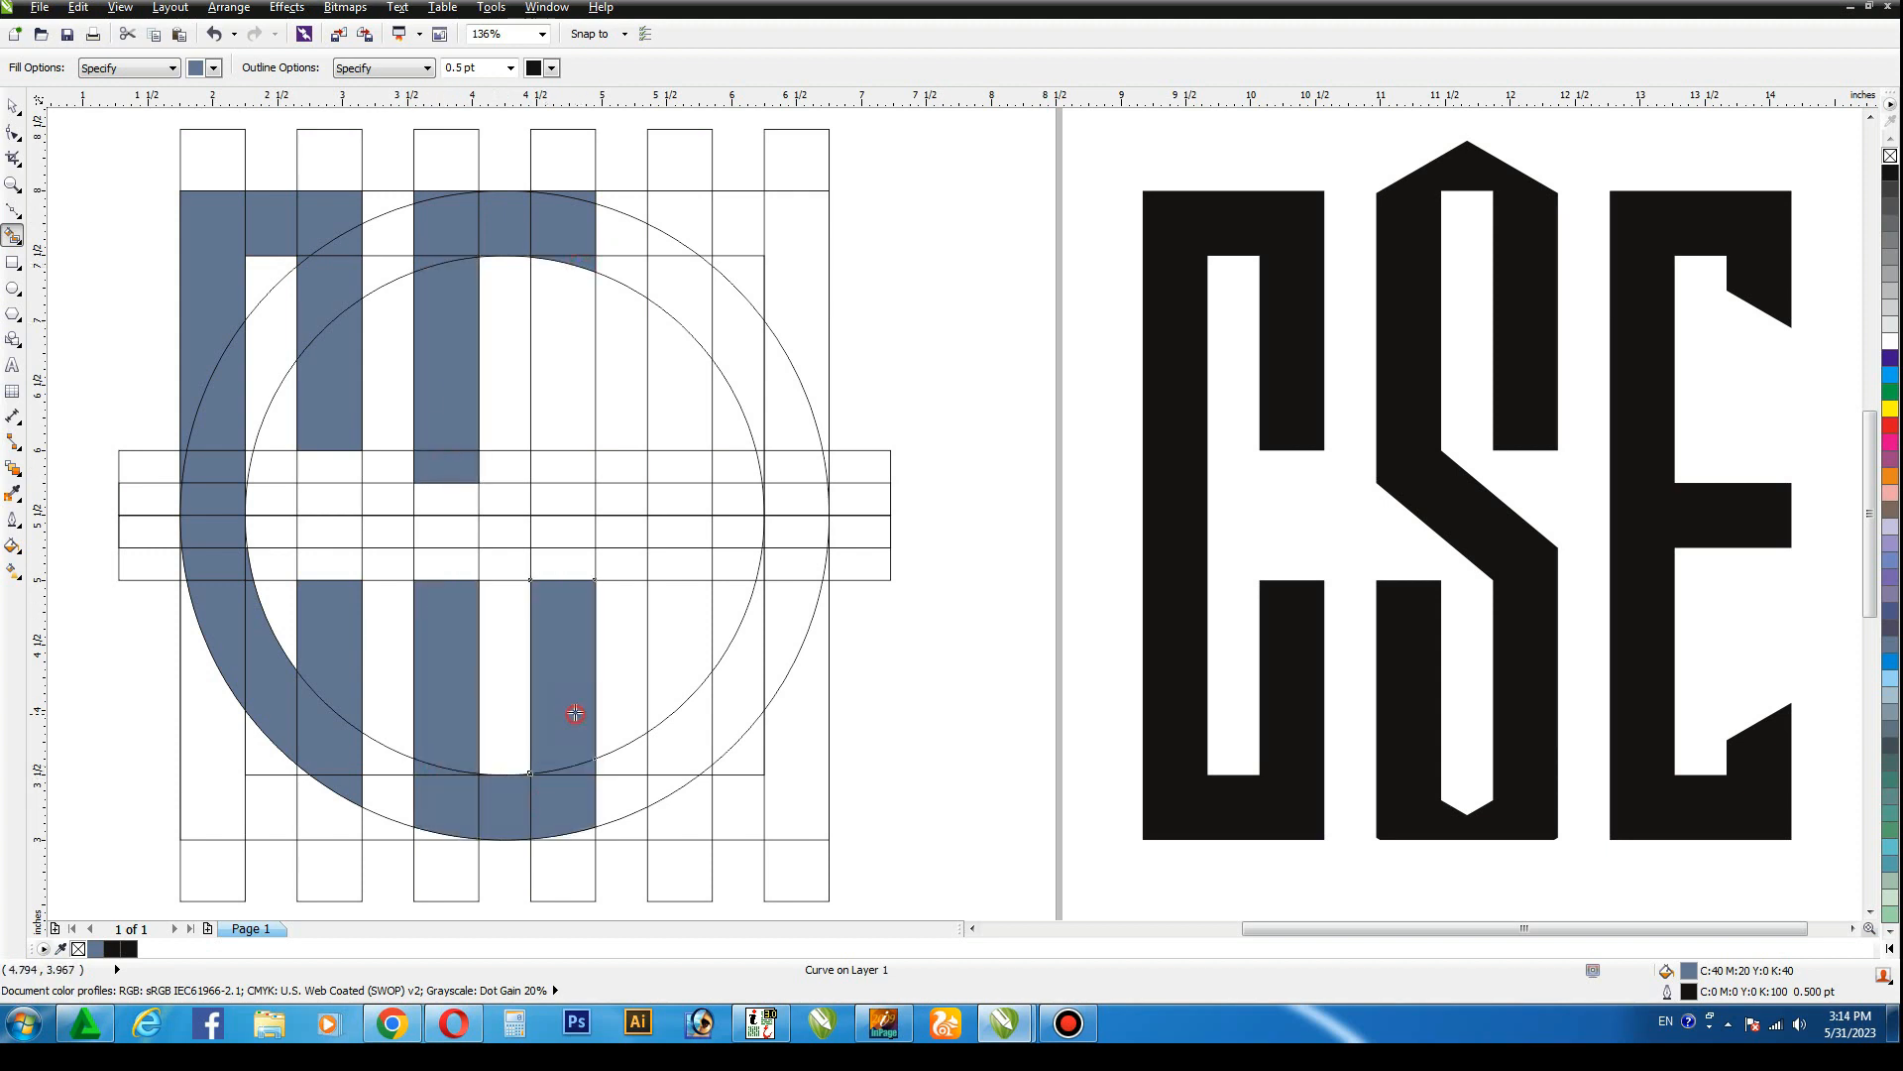
click(572, 570)
click(586, 414)
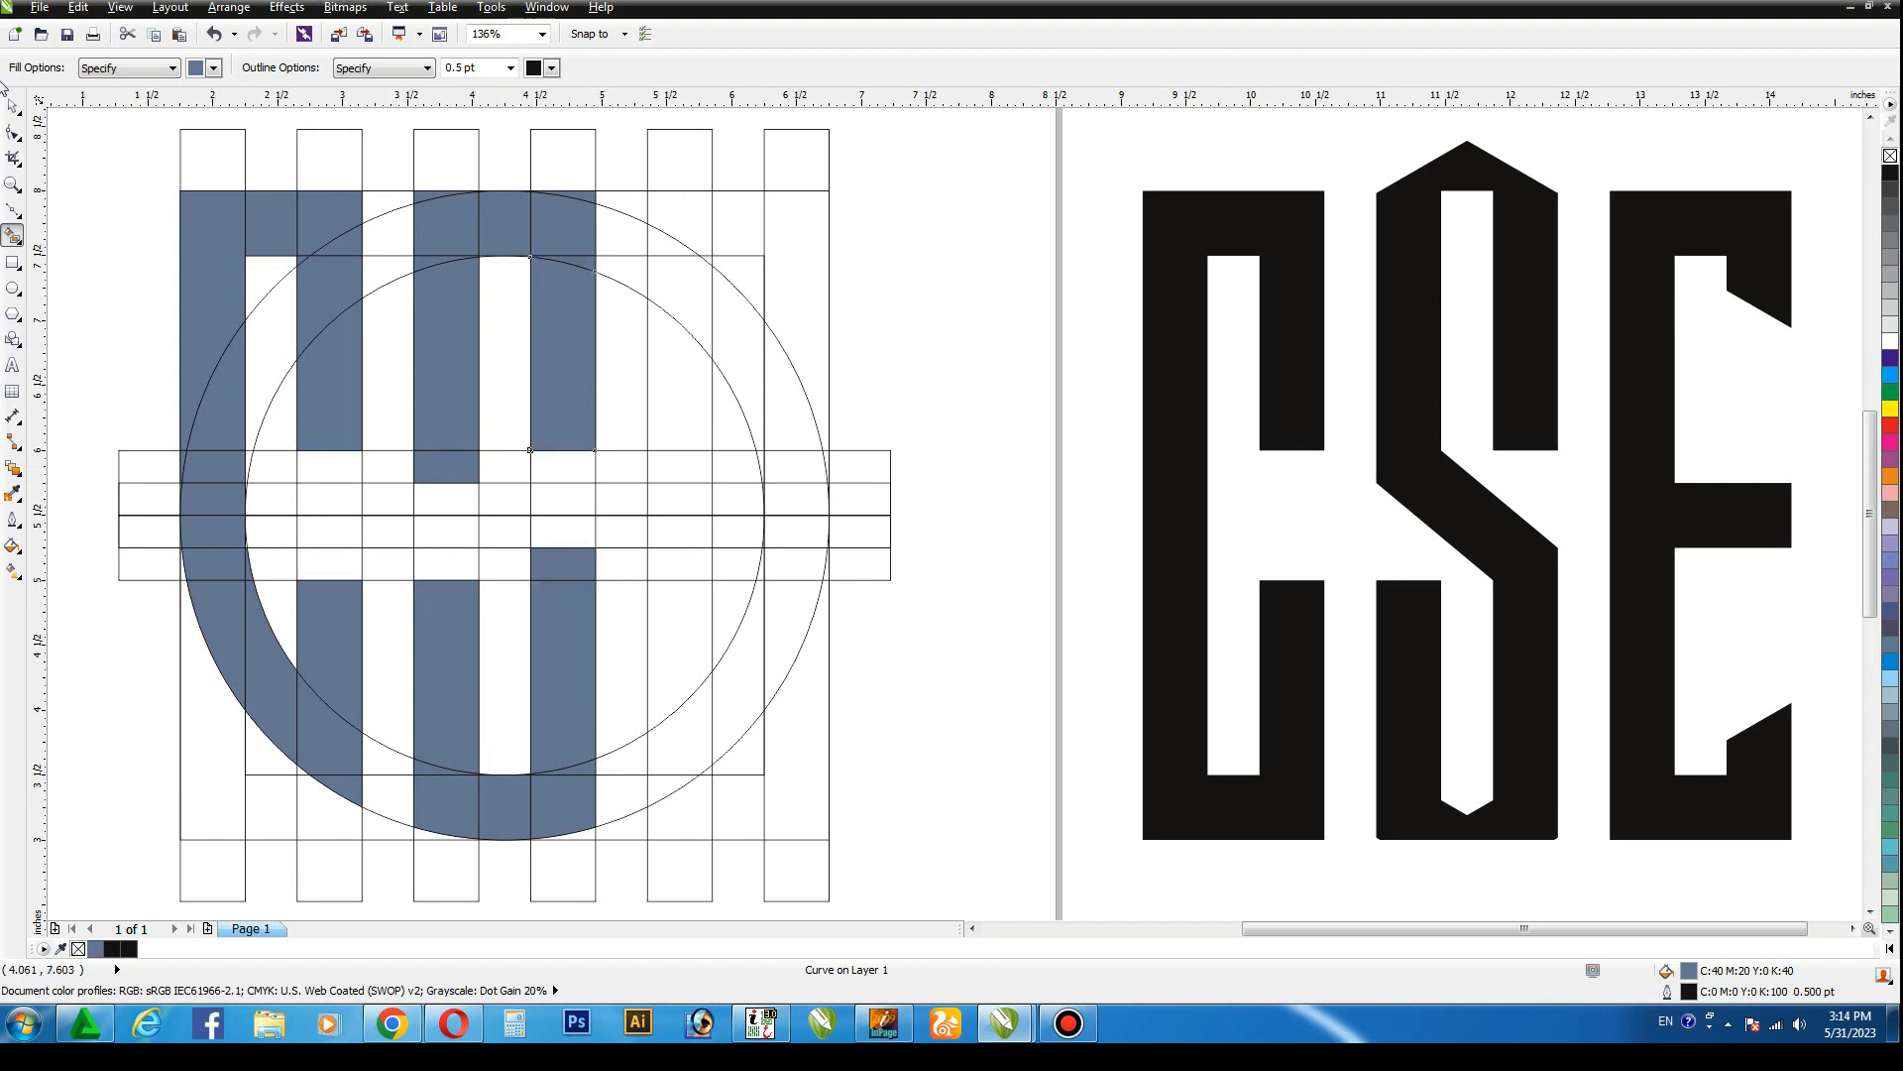
Draw a closed diagonal outline connecting the middle letter's upper stem in the third strip to its lower stem in the fourth strip.
click(13, 209)
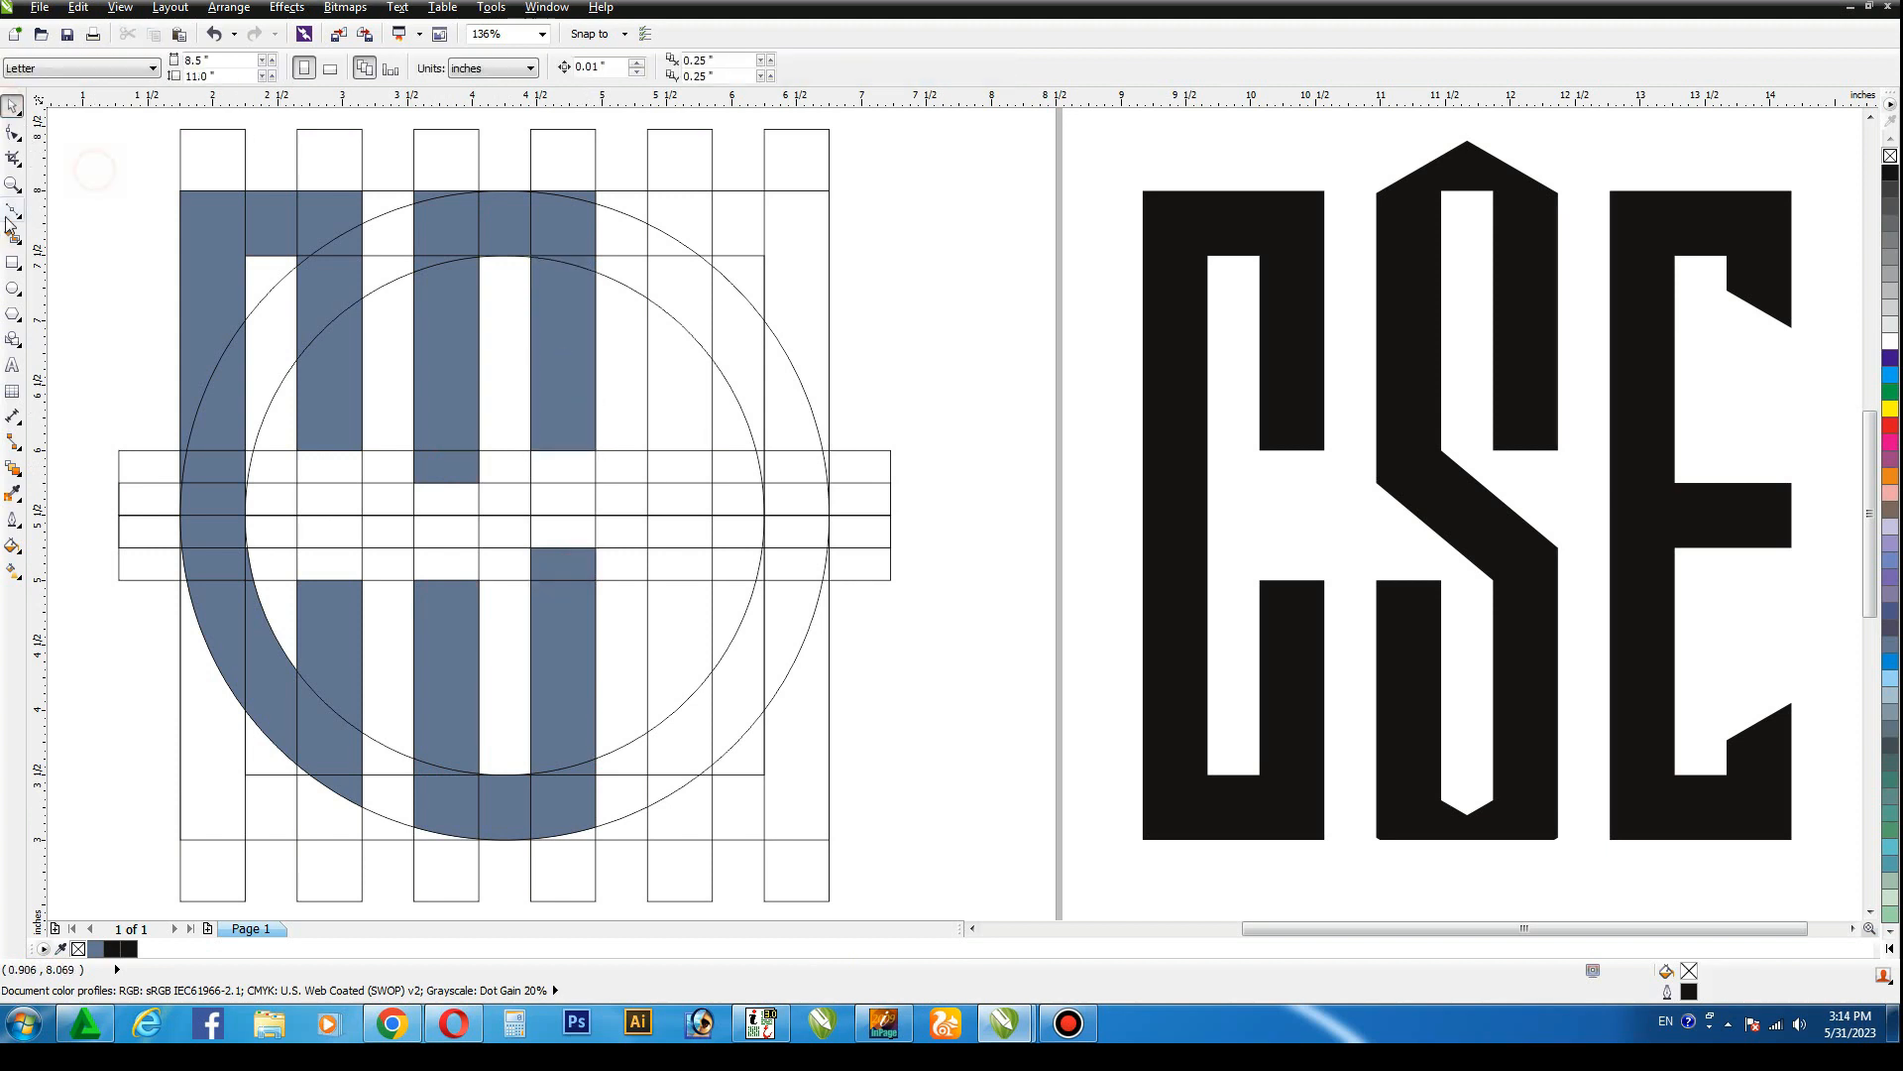
click(413, 482)
click(531, 580)
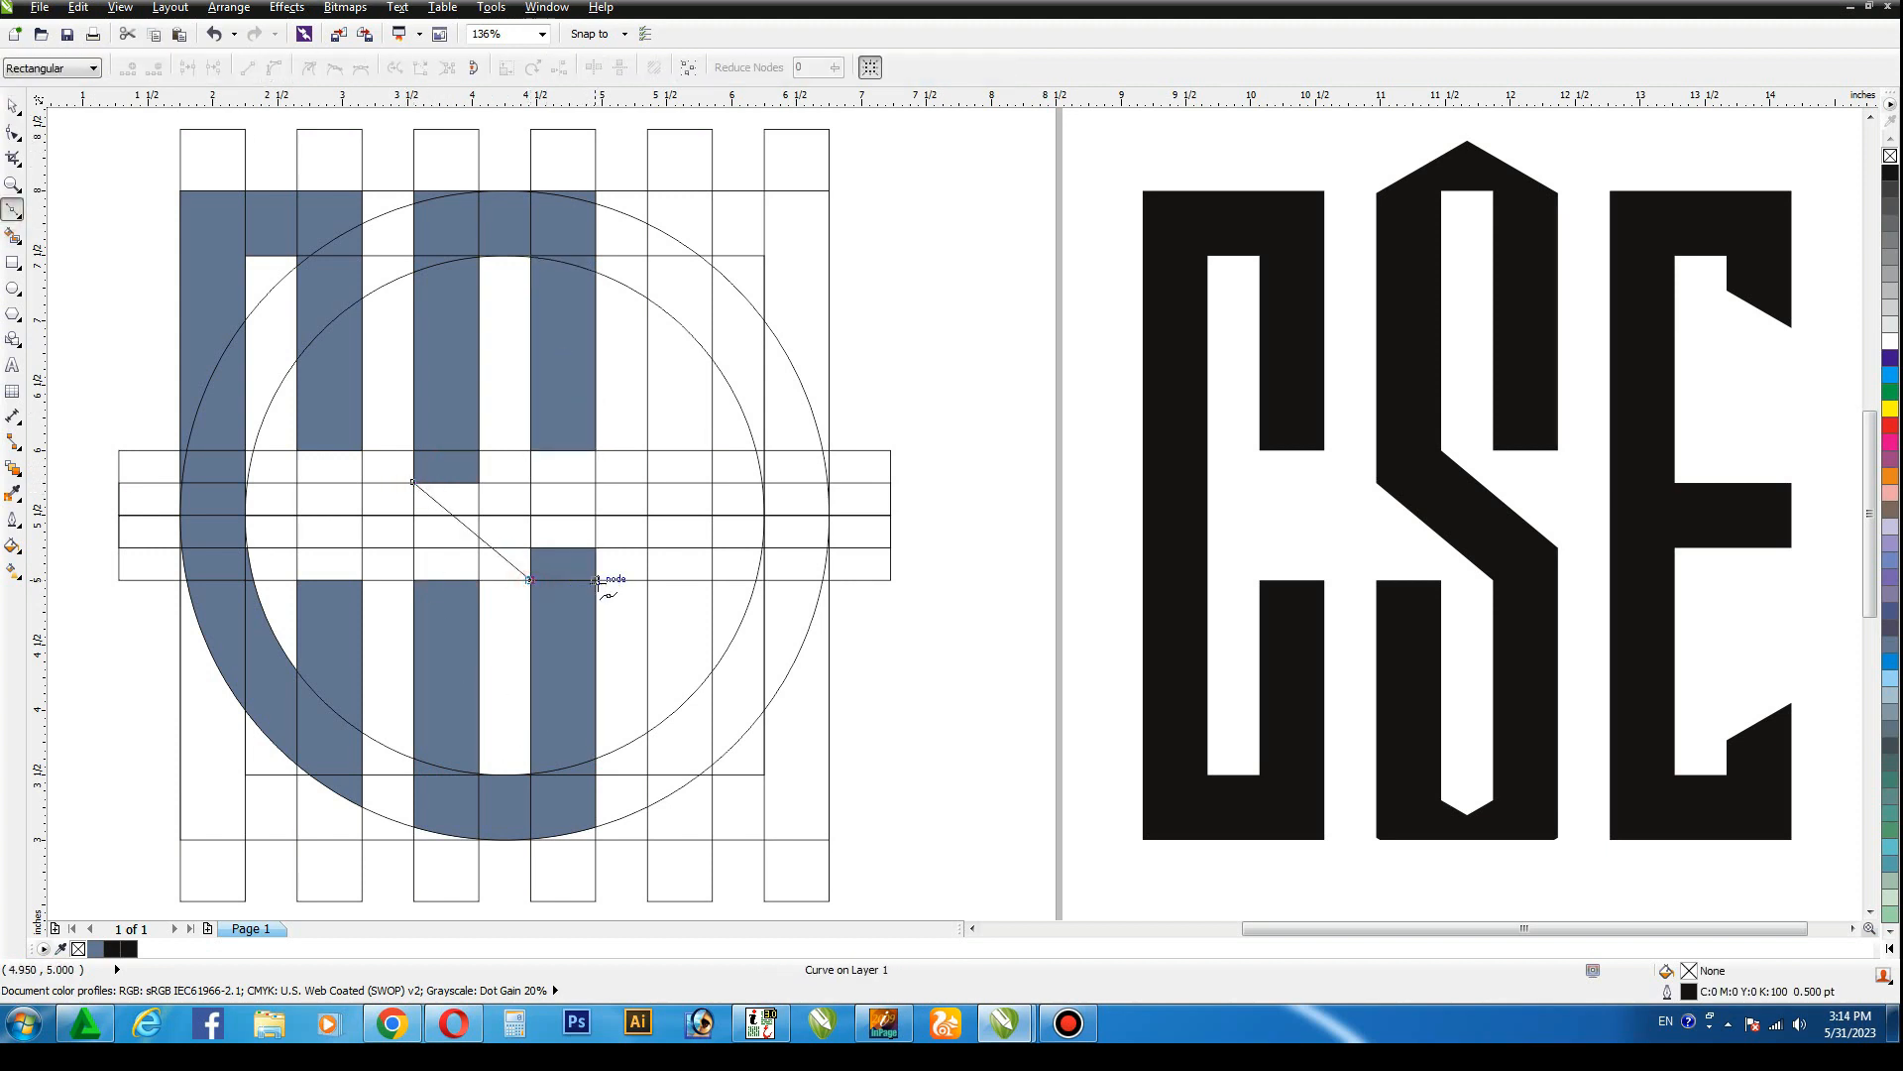
click(595, 548)
click(478, 450)
click(412, 482)
click(13, 107)
Smart-fill every region inside the diagonal outline to complete the middle letter's slanted stroke.
click(13, 236)
click(460, 496)
click(472, 522)
click(505, 531)
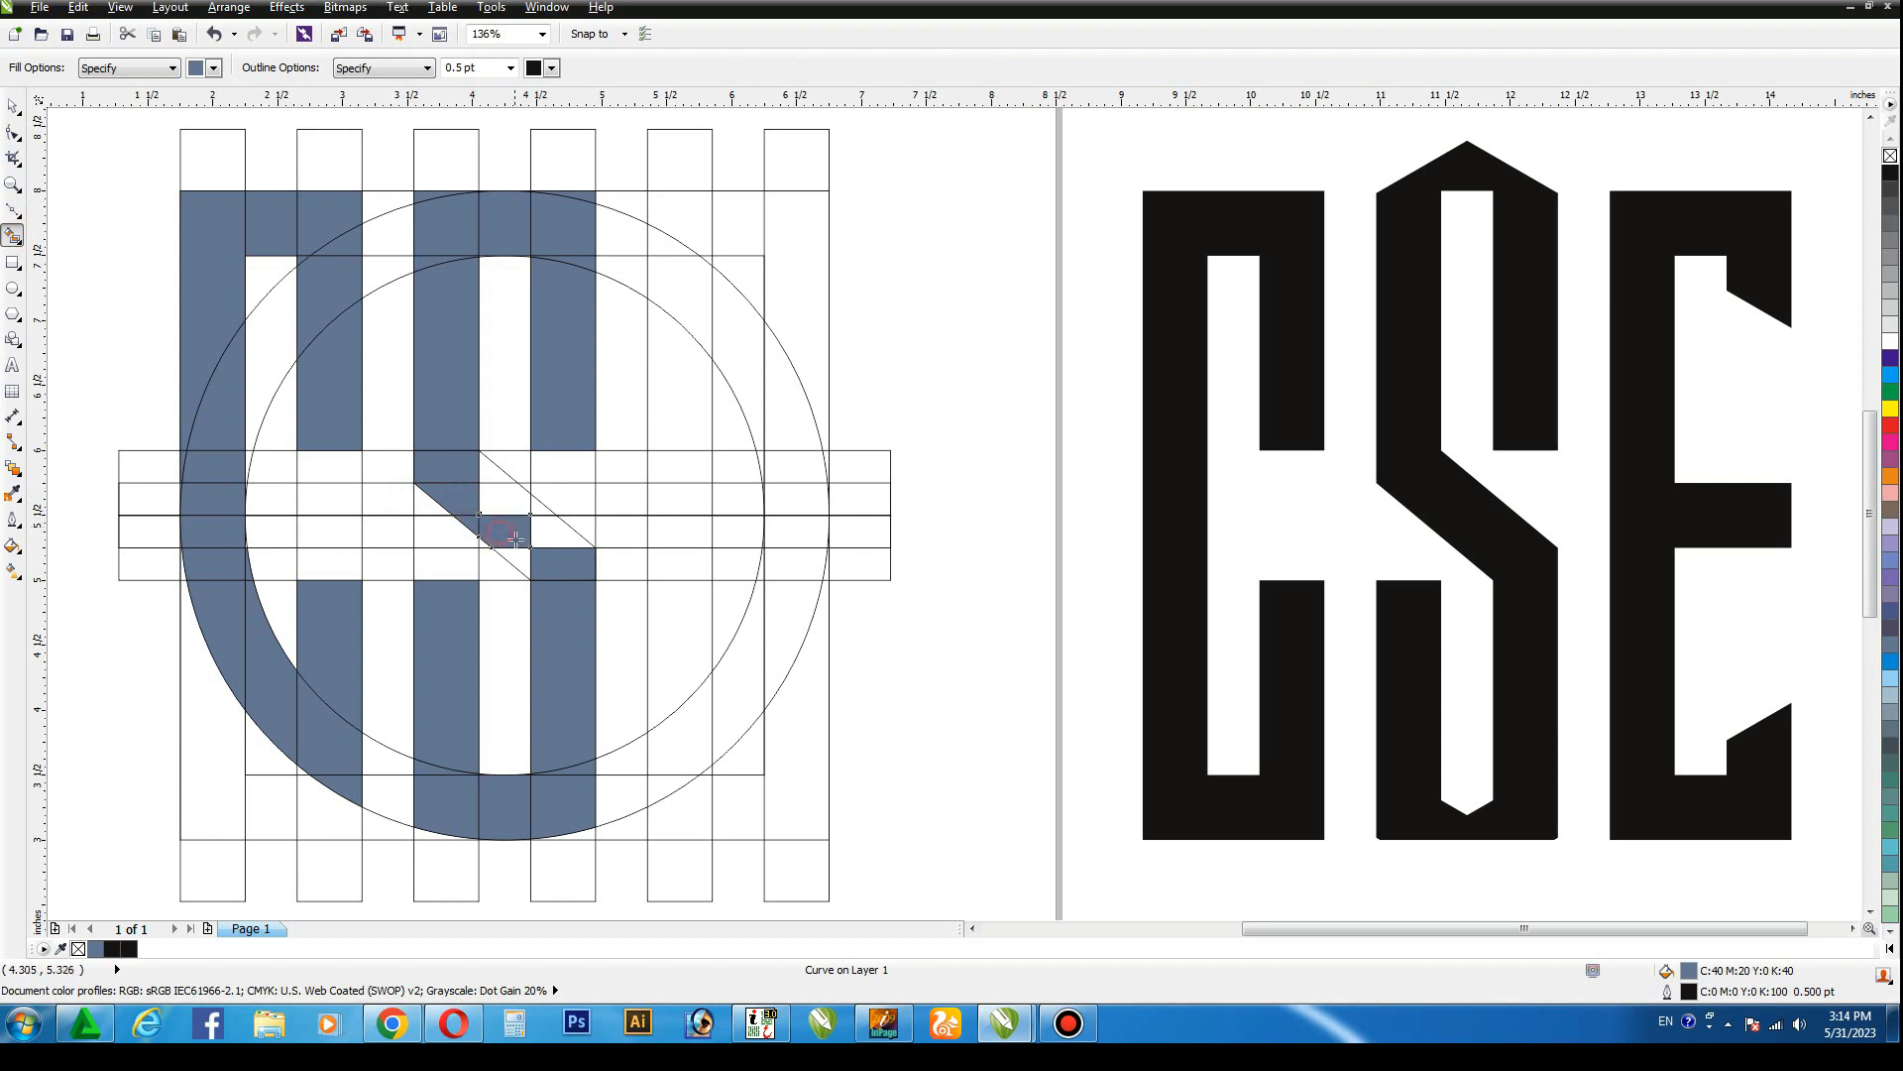
click(518, 554)
click(547, 534)
click(537, 508)
click(502, 501)
click(498, 478)
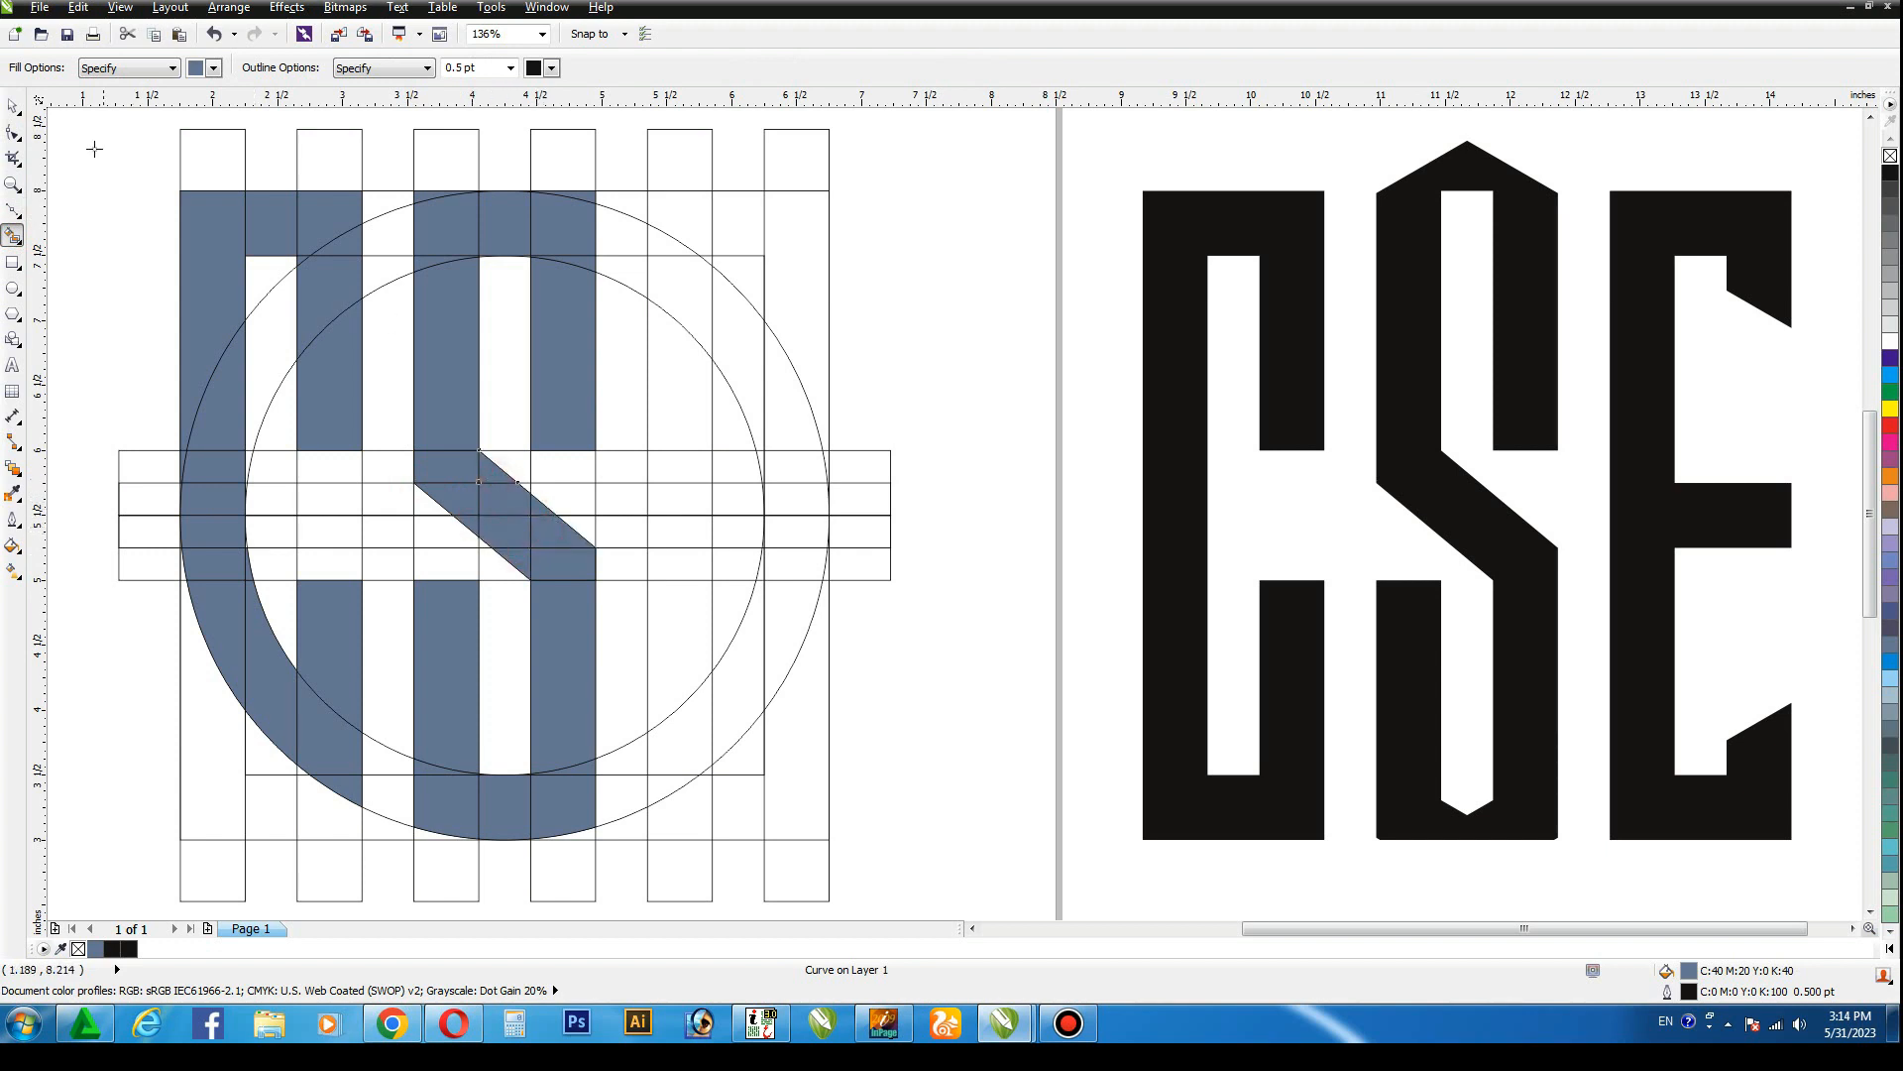
click(12, 107)
click(58, 188)
click(13, 236)
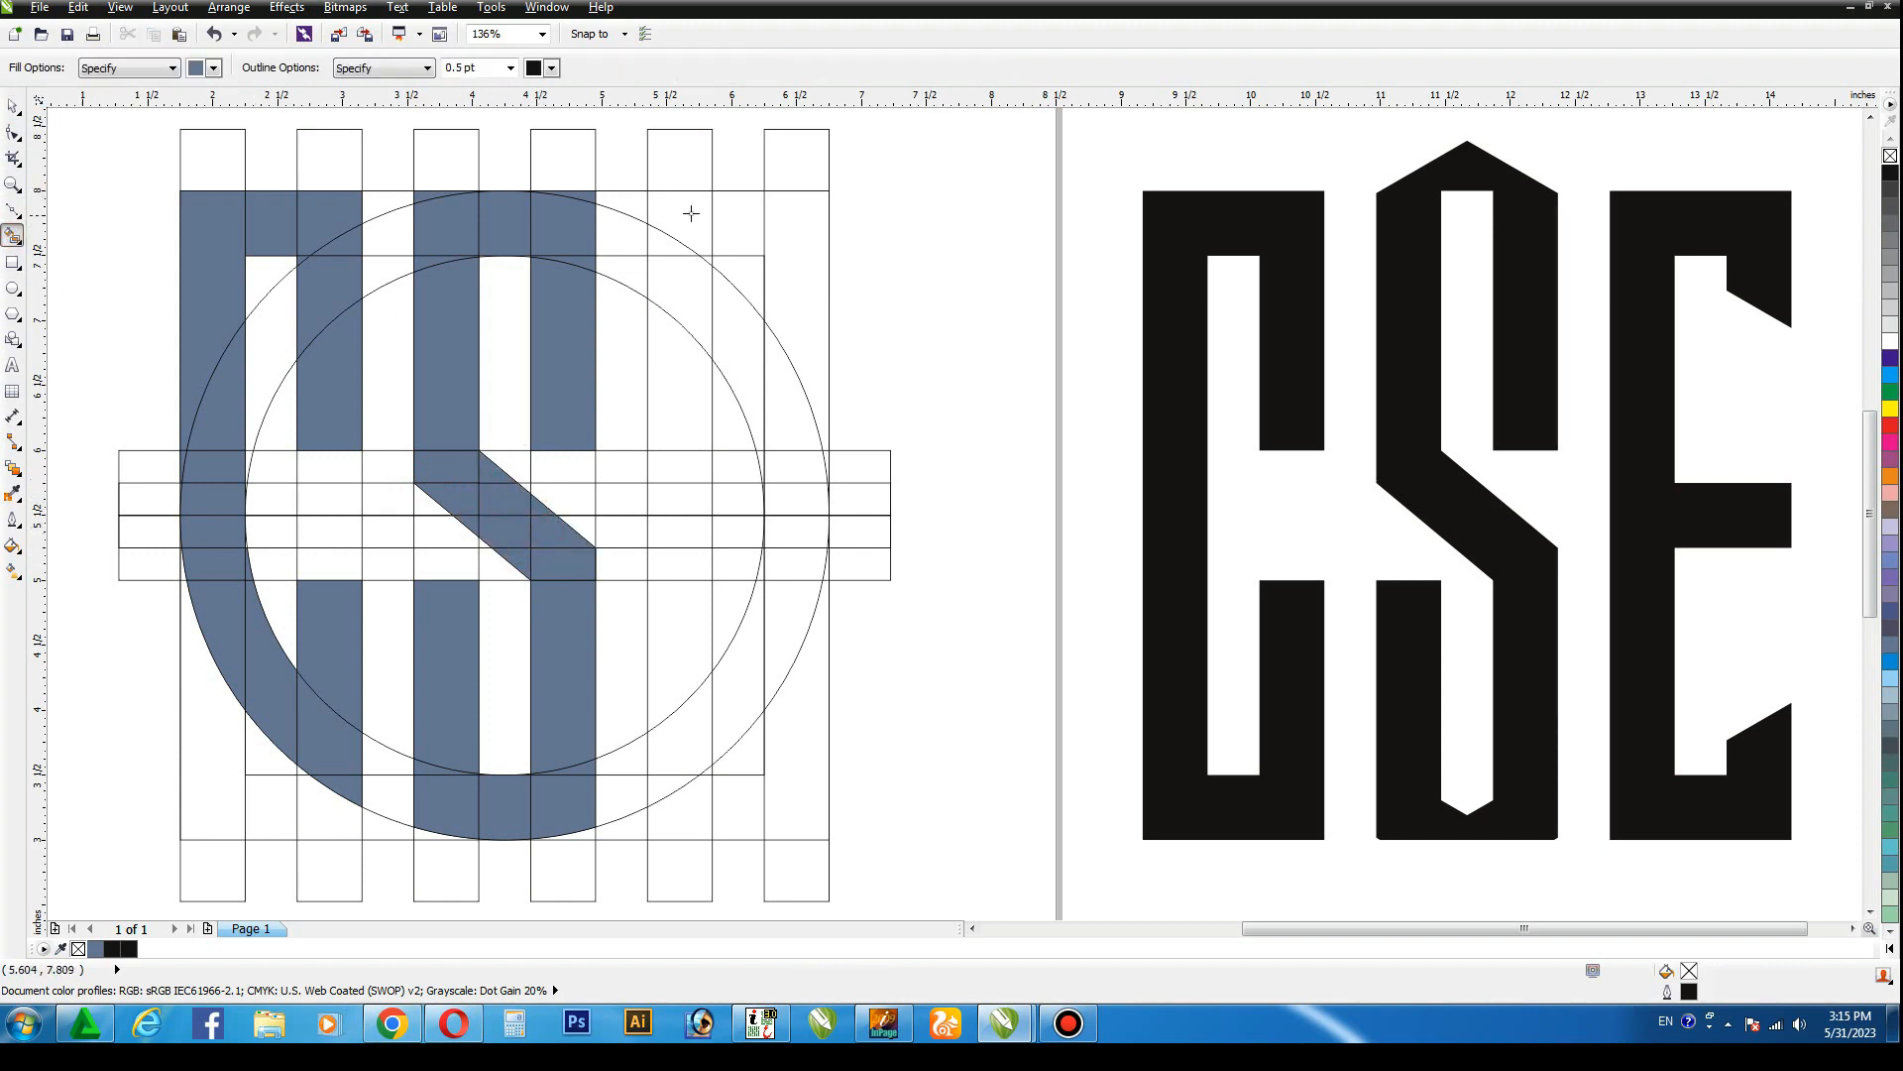
Smart-fill the last letter's top bar across the fifth and sixth strips, plus the first stem region beneath it.
click(805, 222)
click(737, 223)
click(684, 218)
click(678, 283)
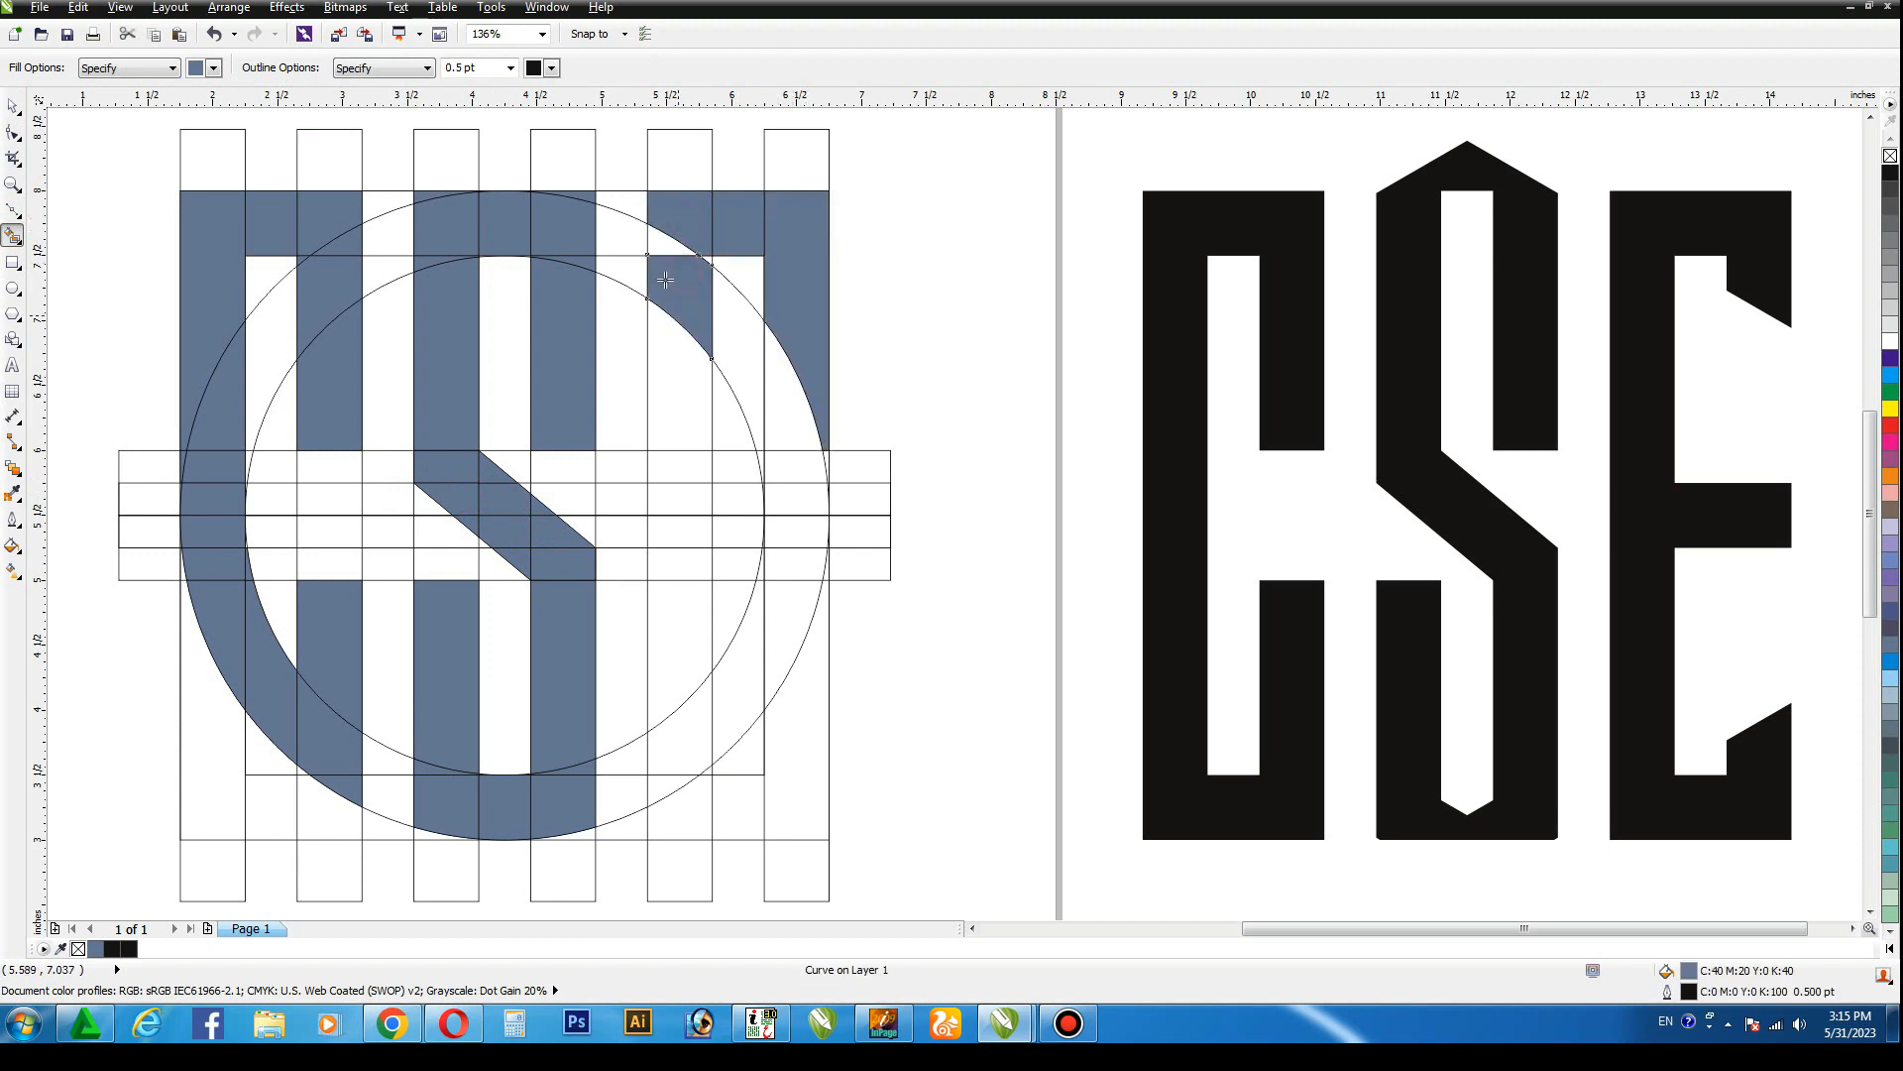
click(661, 243)
Smart-fill the rest of the fifth strip through the horizontal rows to the outer circle, completing the last letter's stem.
click(663, 343)
click(678, 464)
click(677, 499)
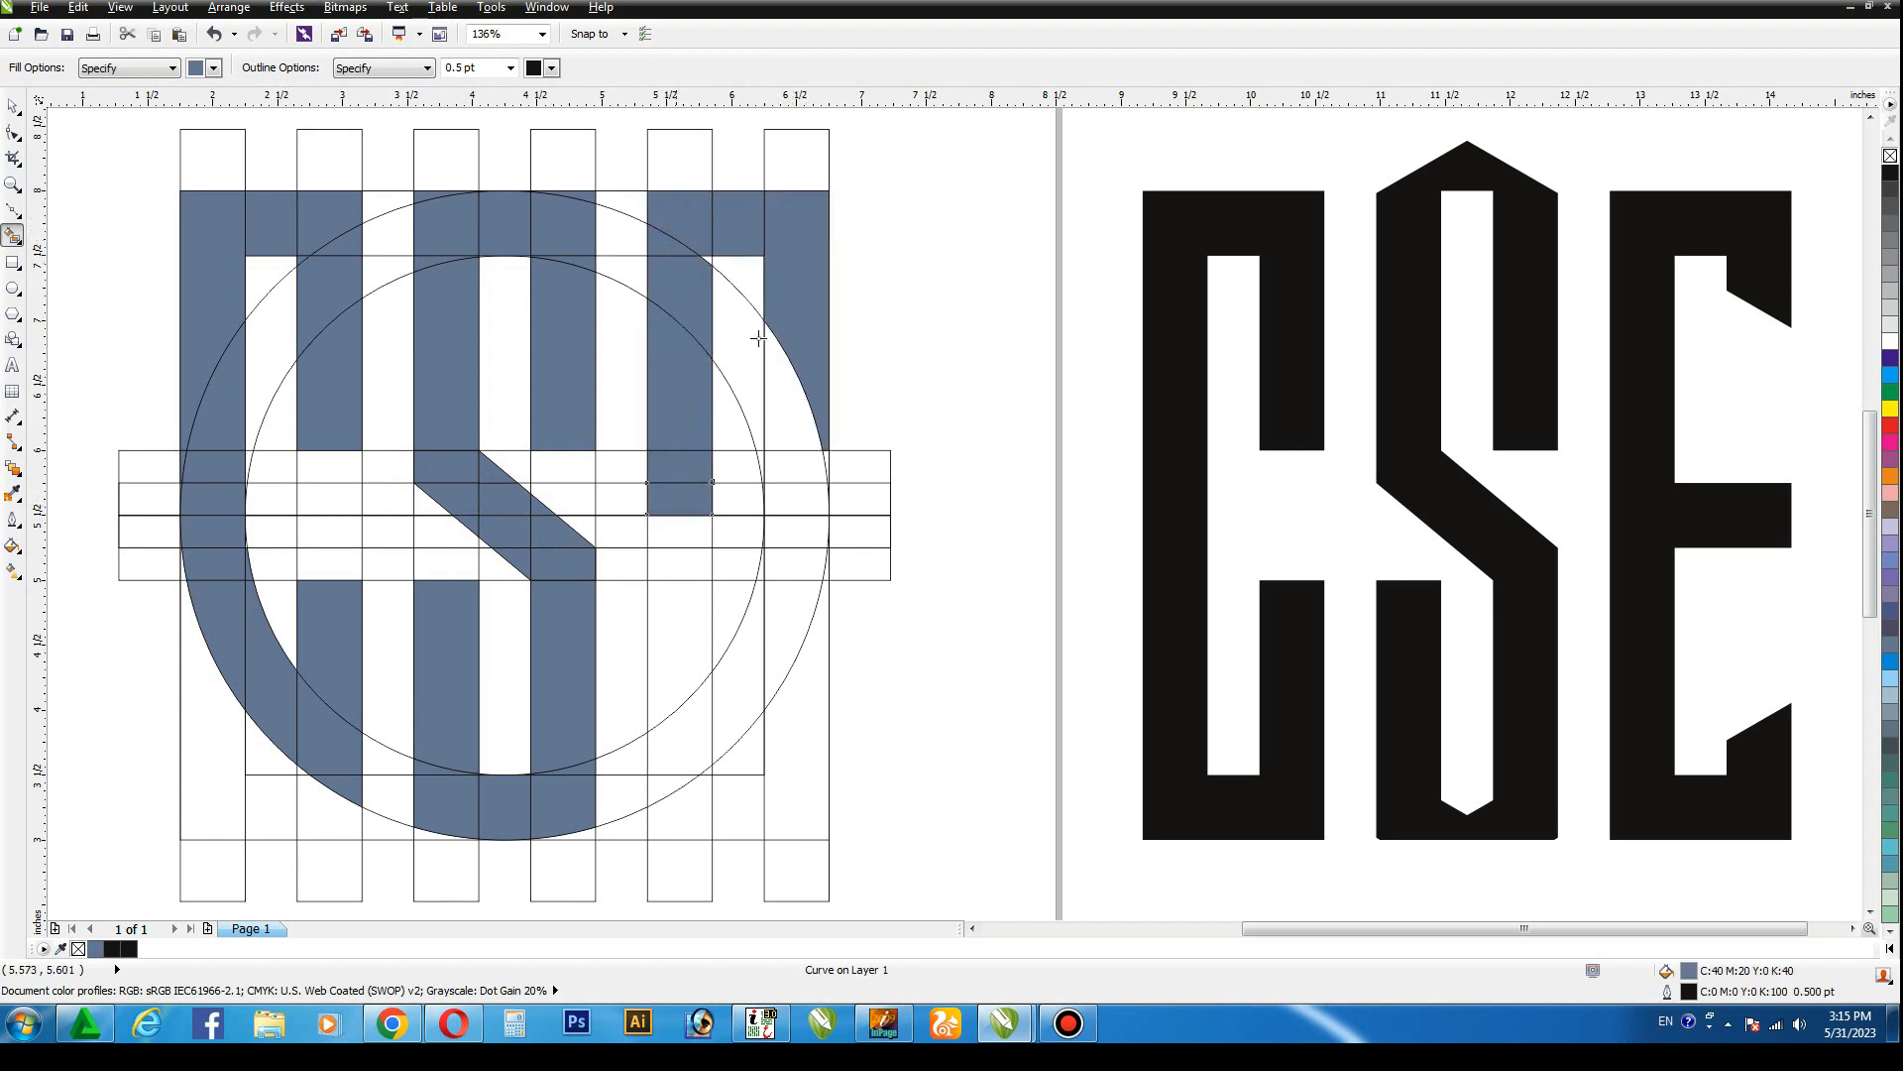
click(678, 531)
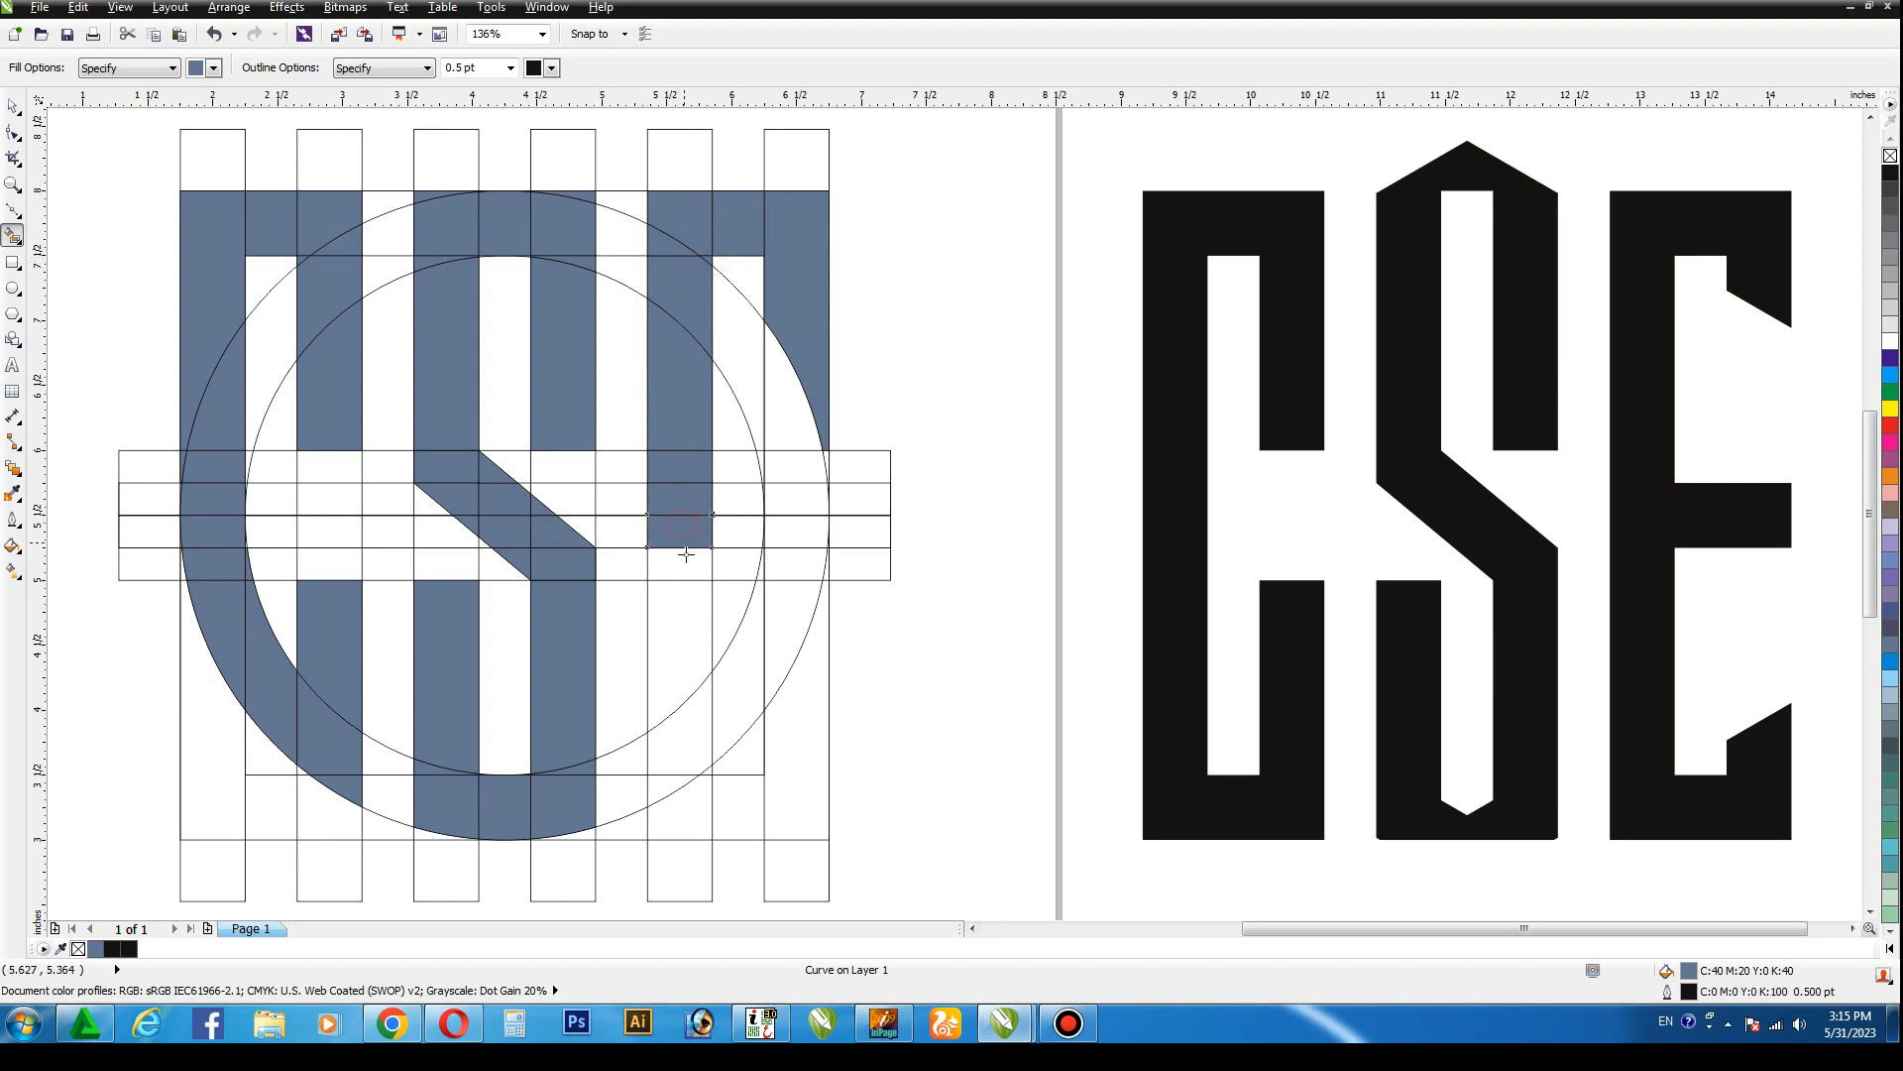
click(680, 564)
click(673, 623)
click(679, 729)
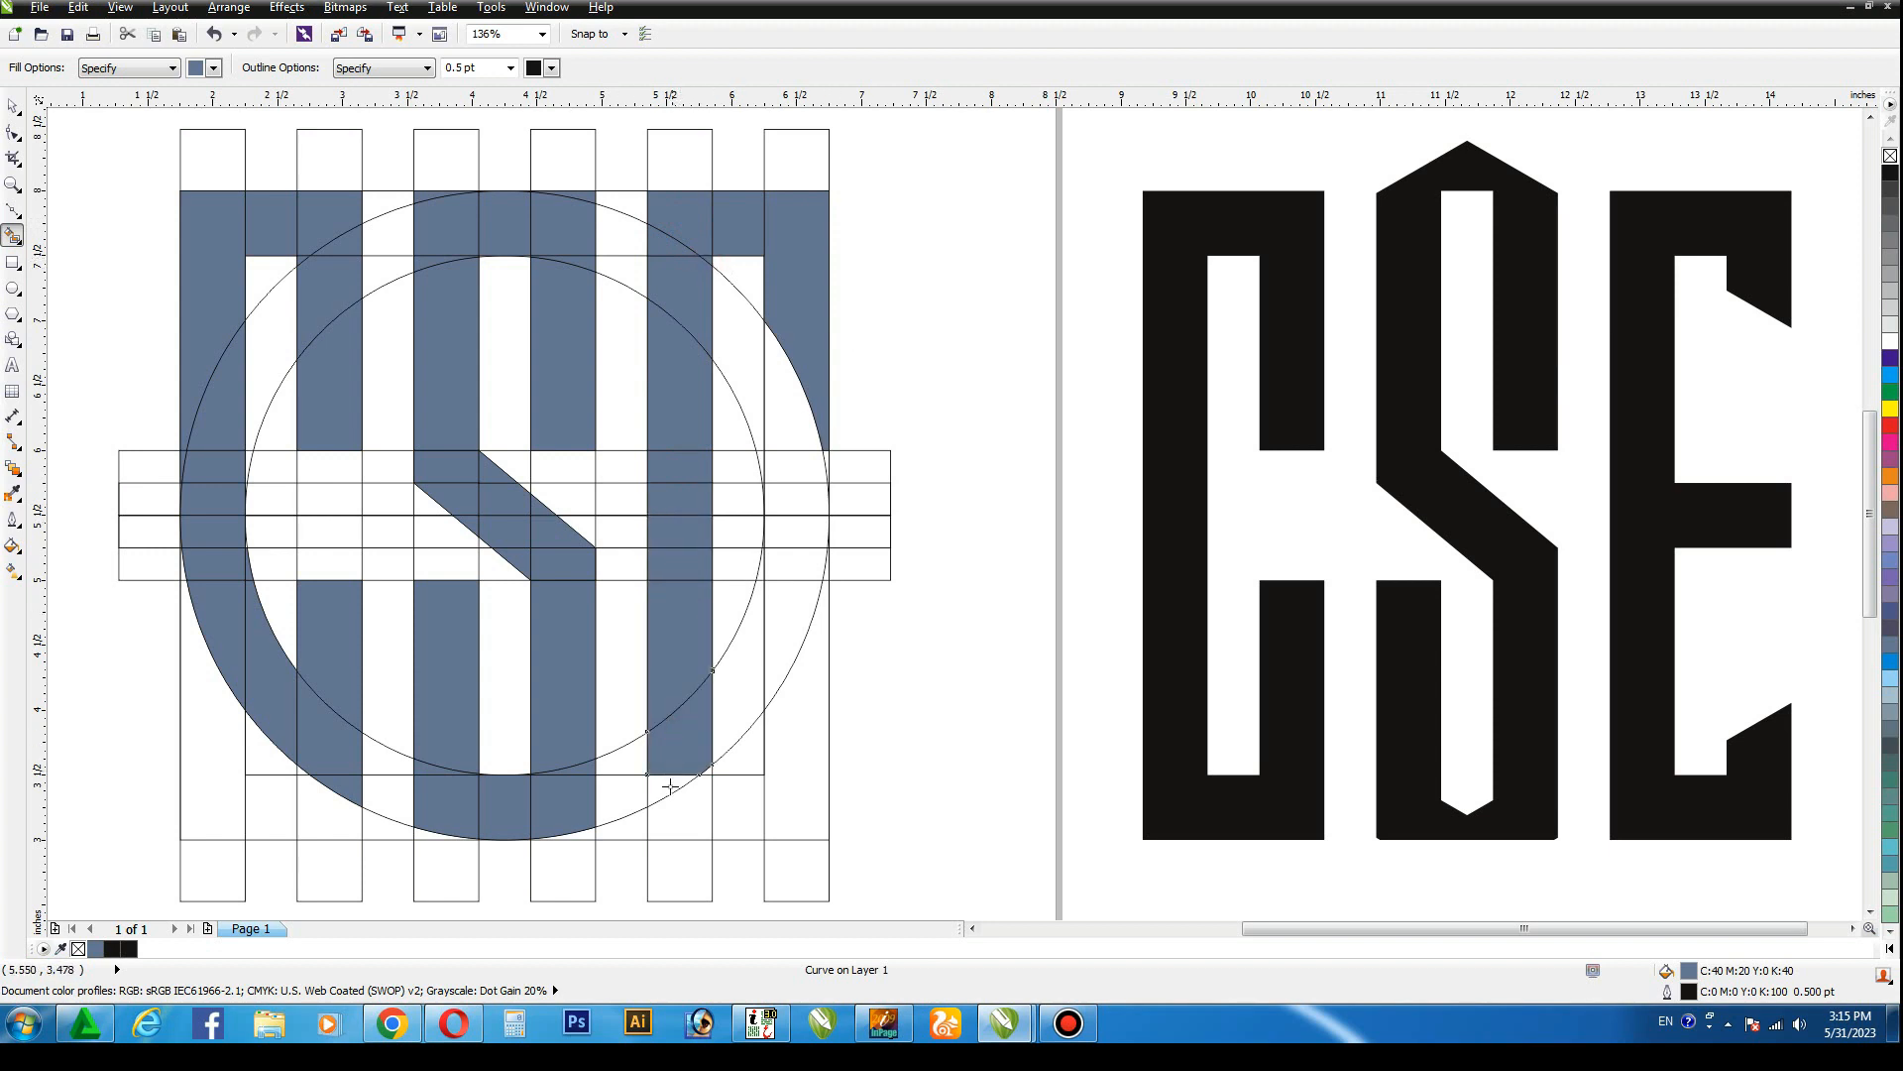
click(671, 786)
Smart-fill the last letter's curved base between the circles and its middle arm across the second and third horizontal rows.
click(734, 722)
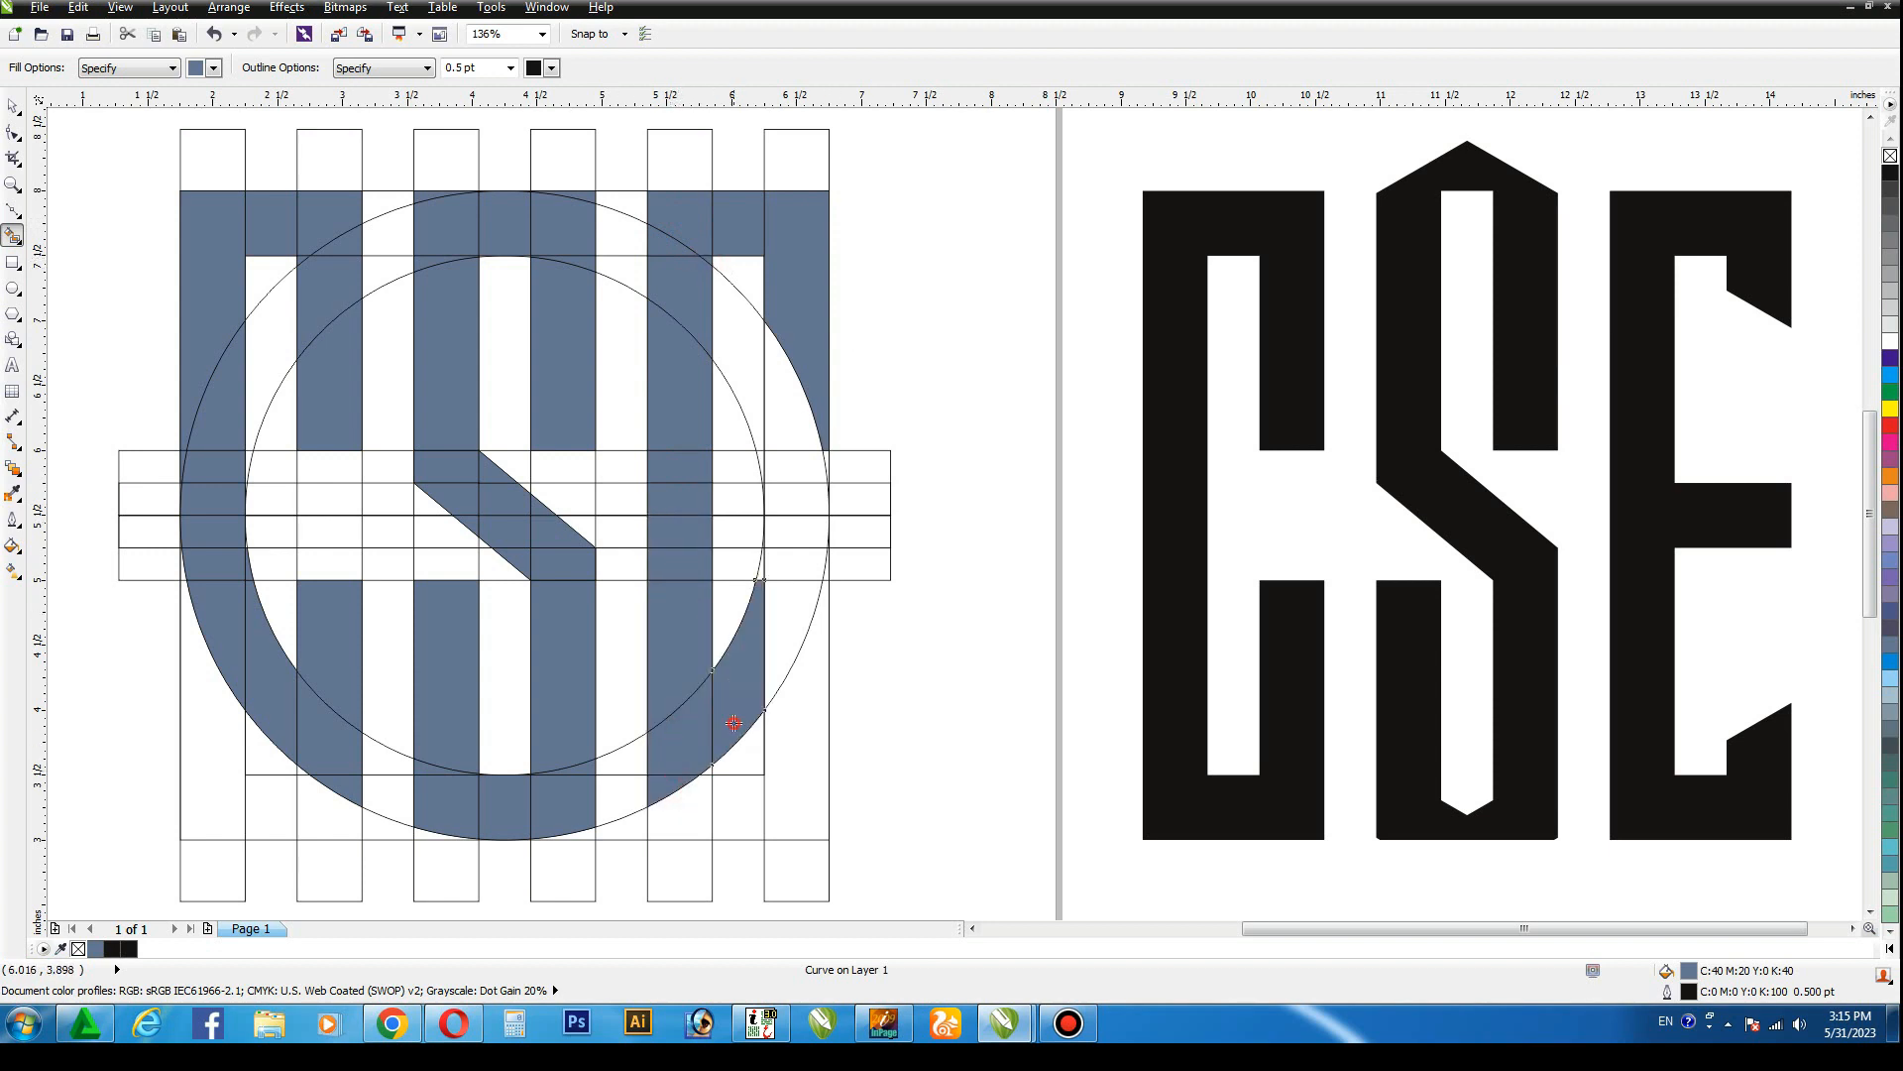
click(799, 619)
click(735, 501)
click(735, 536)
click(798, 506)
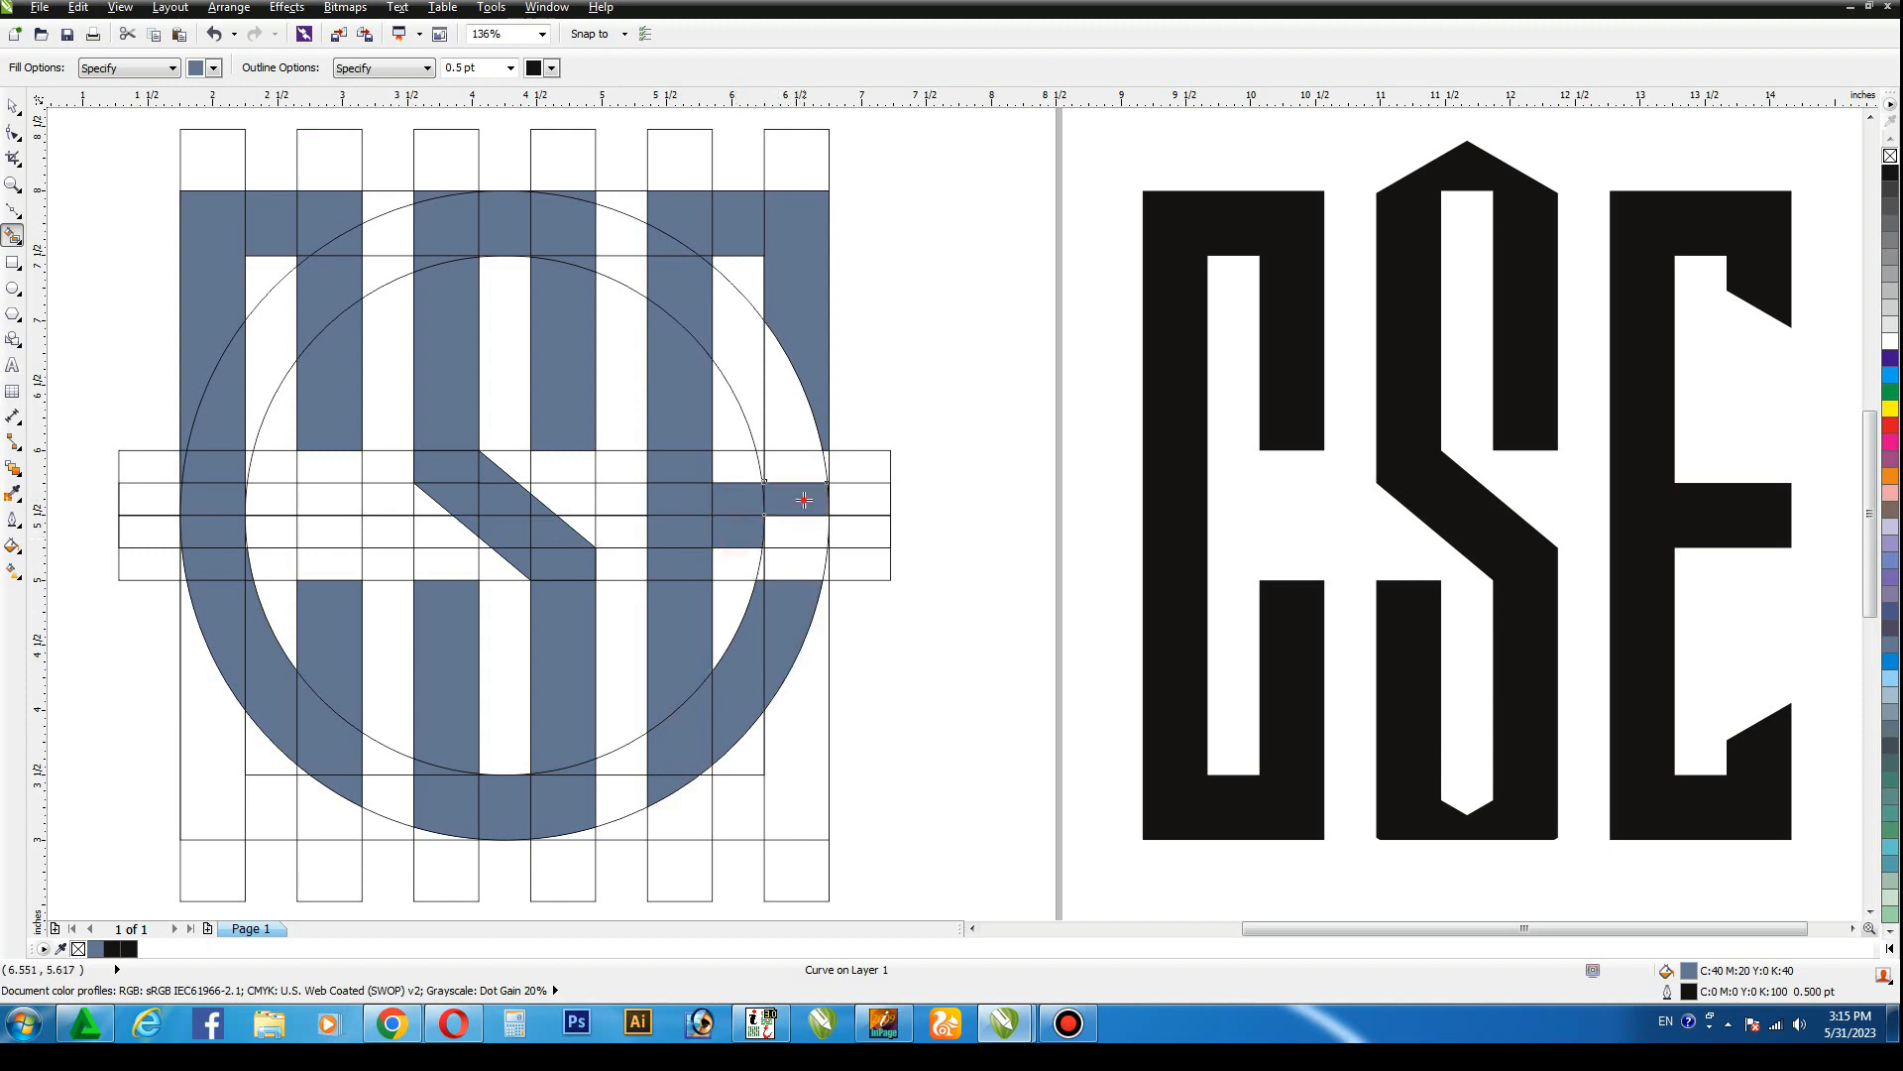
click(804, 528)
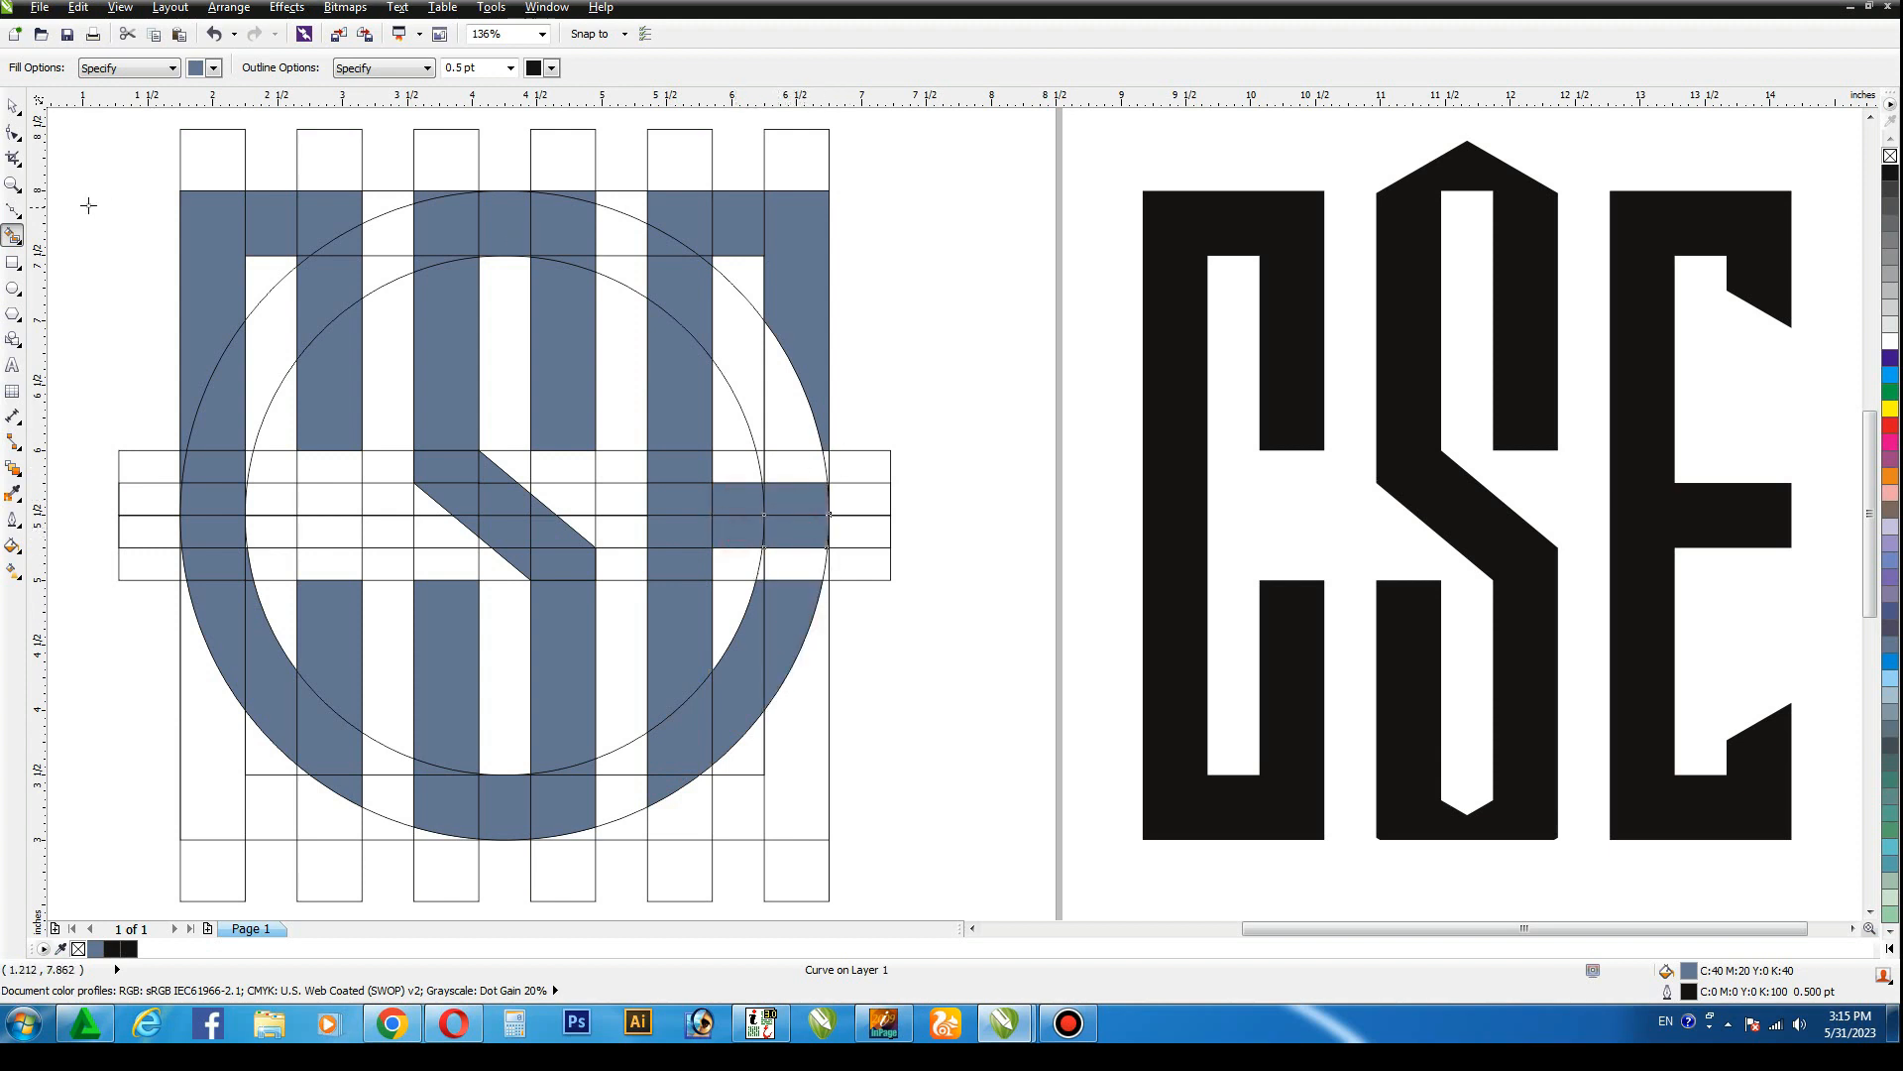
Smart-fill the sixth-strip region inside the outer circle down to the first horizontal row.
click(14, 109)
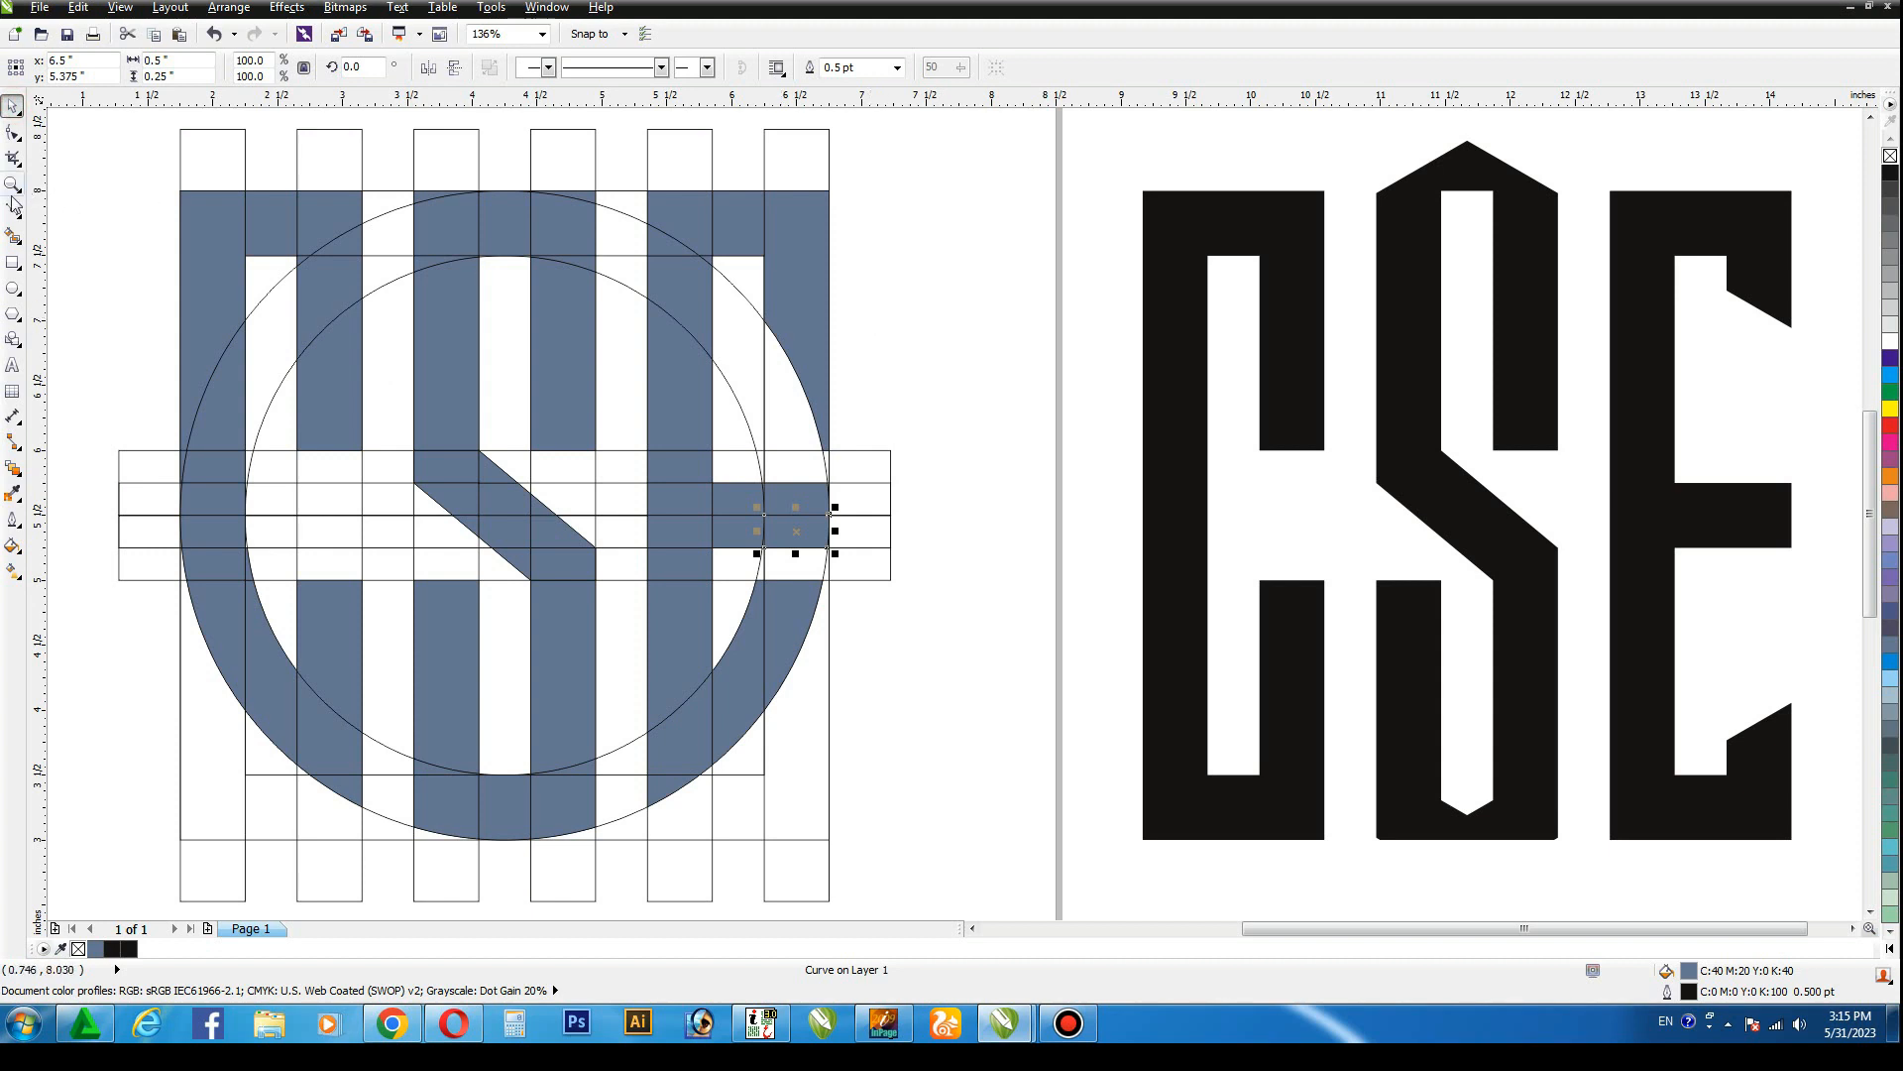
click(13, 238)
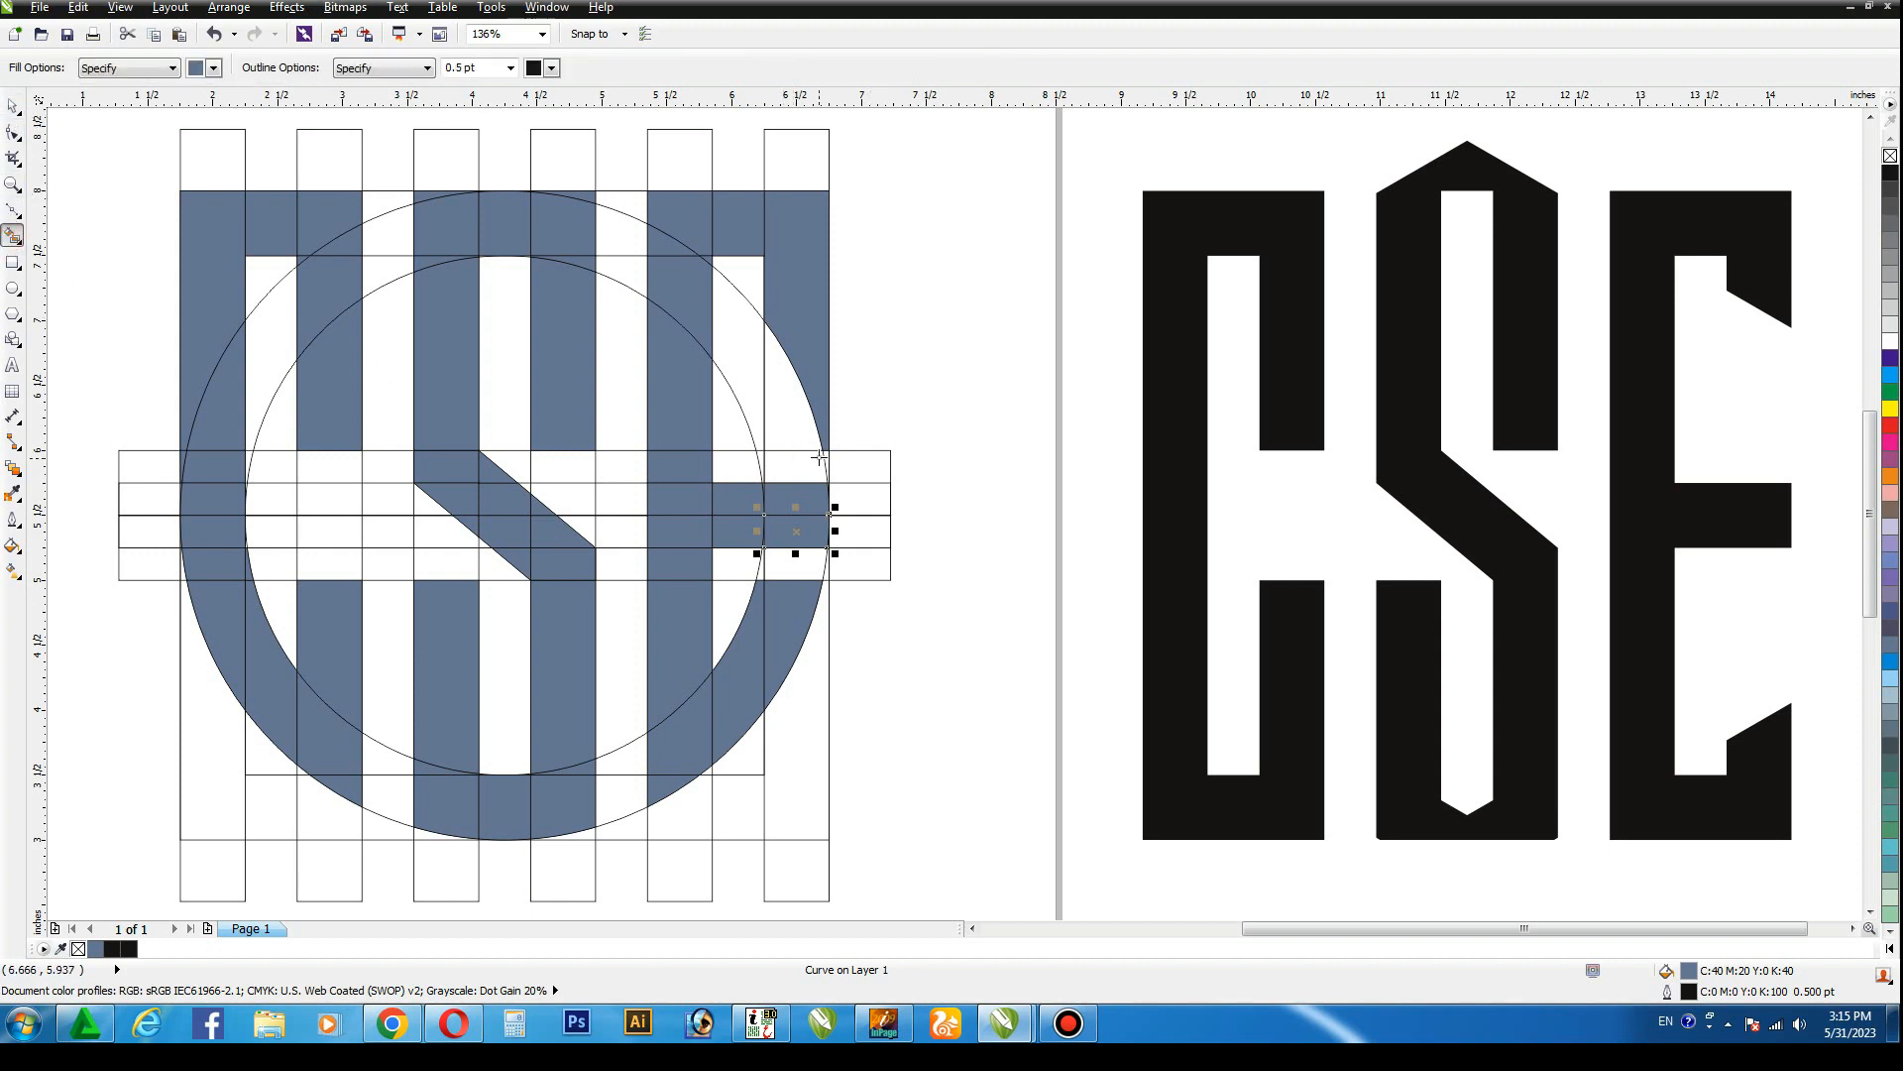
click(803, 407)
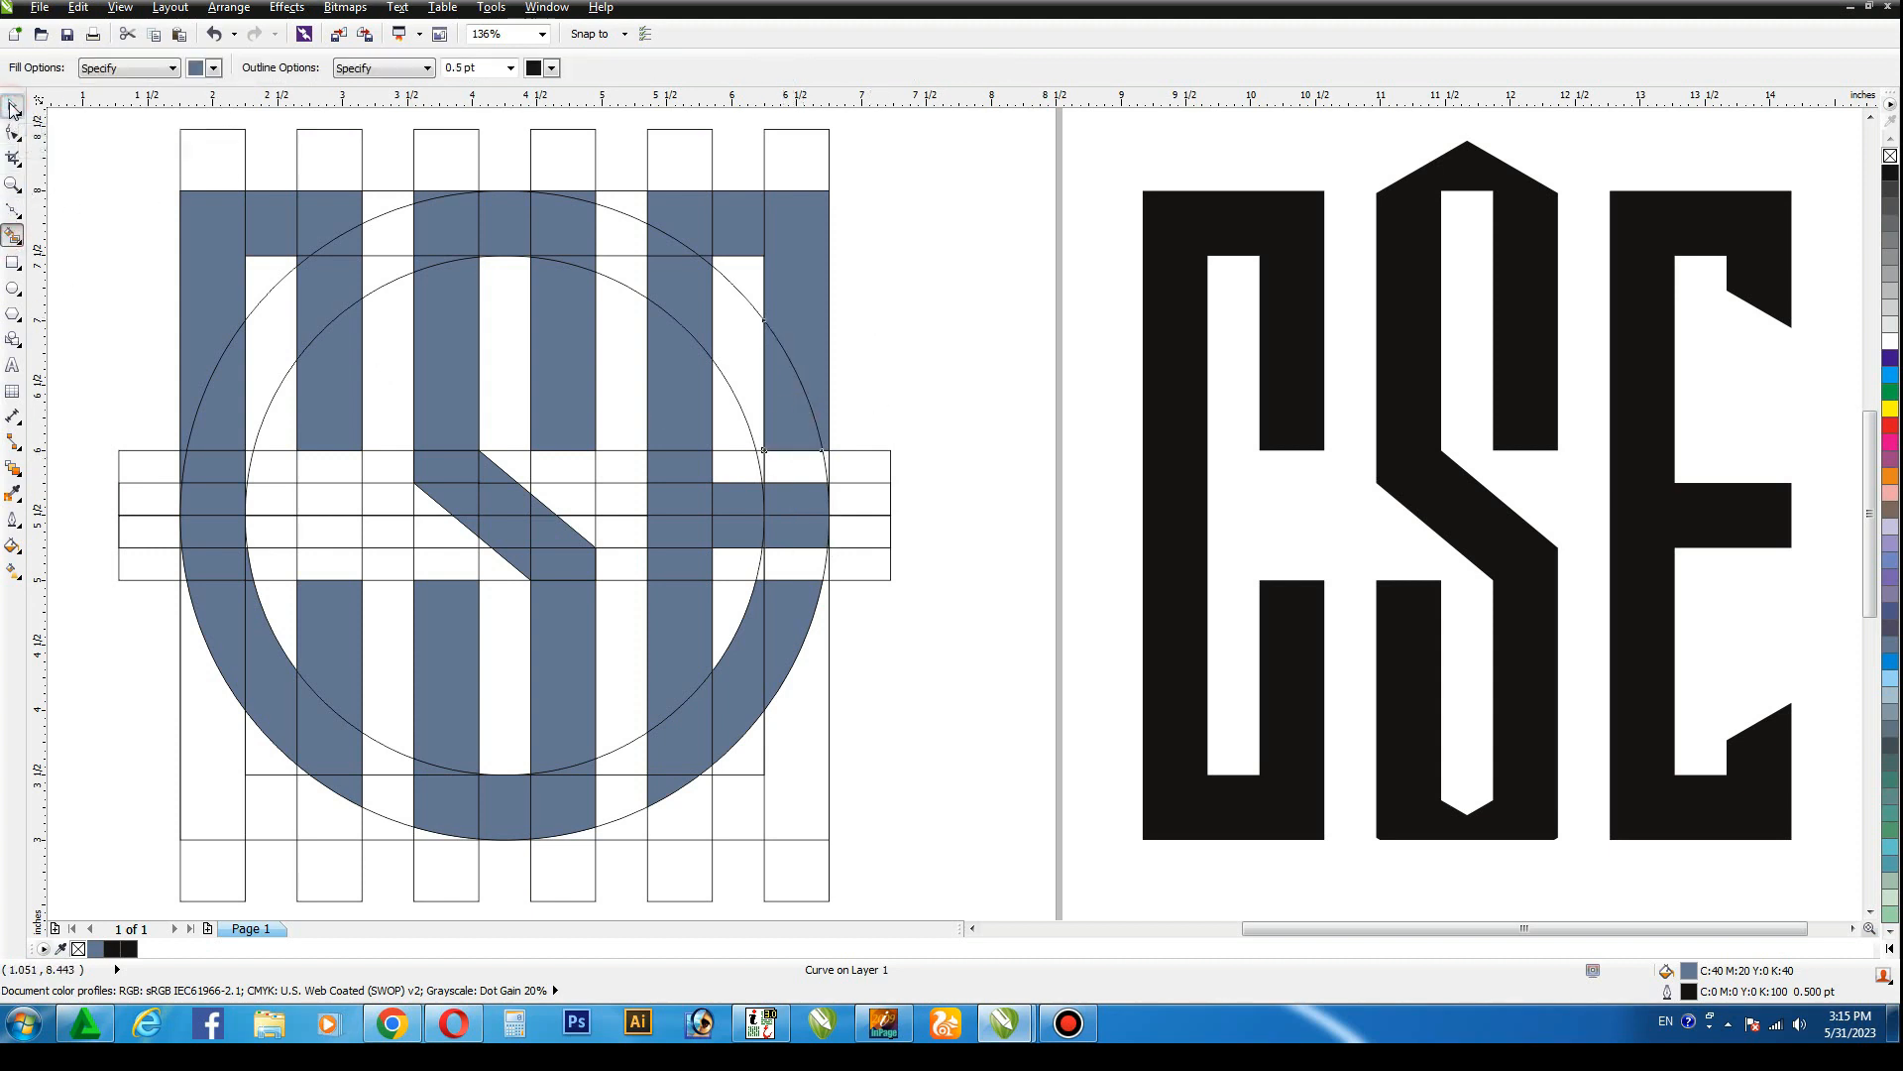
Weld the filled regions of each of the three letters into one shape per letter.
click(13, 313)
key(space)
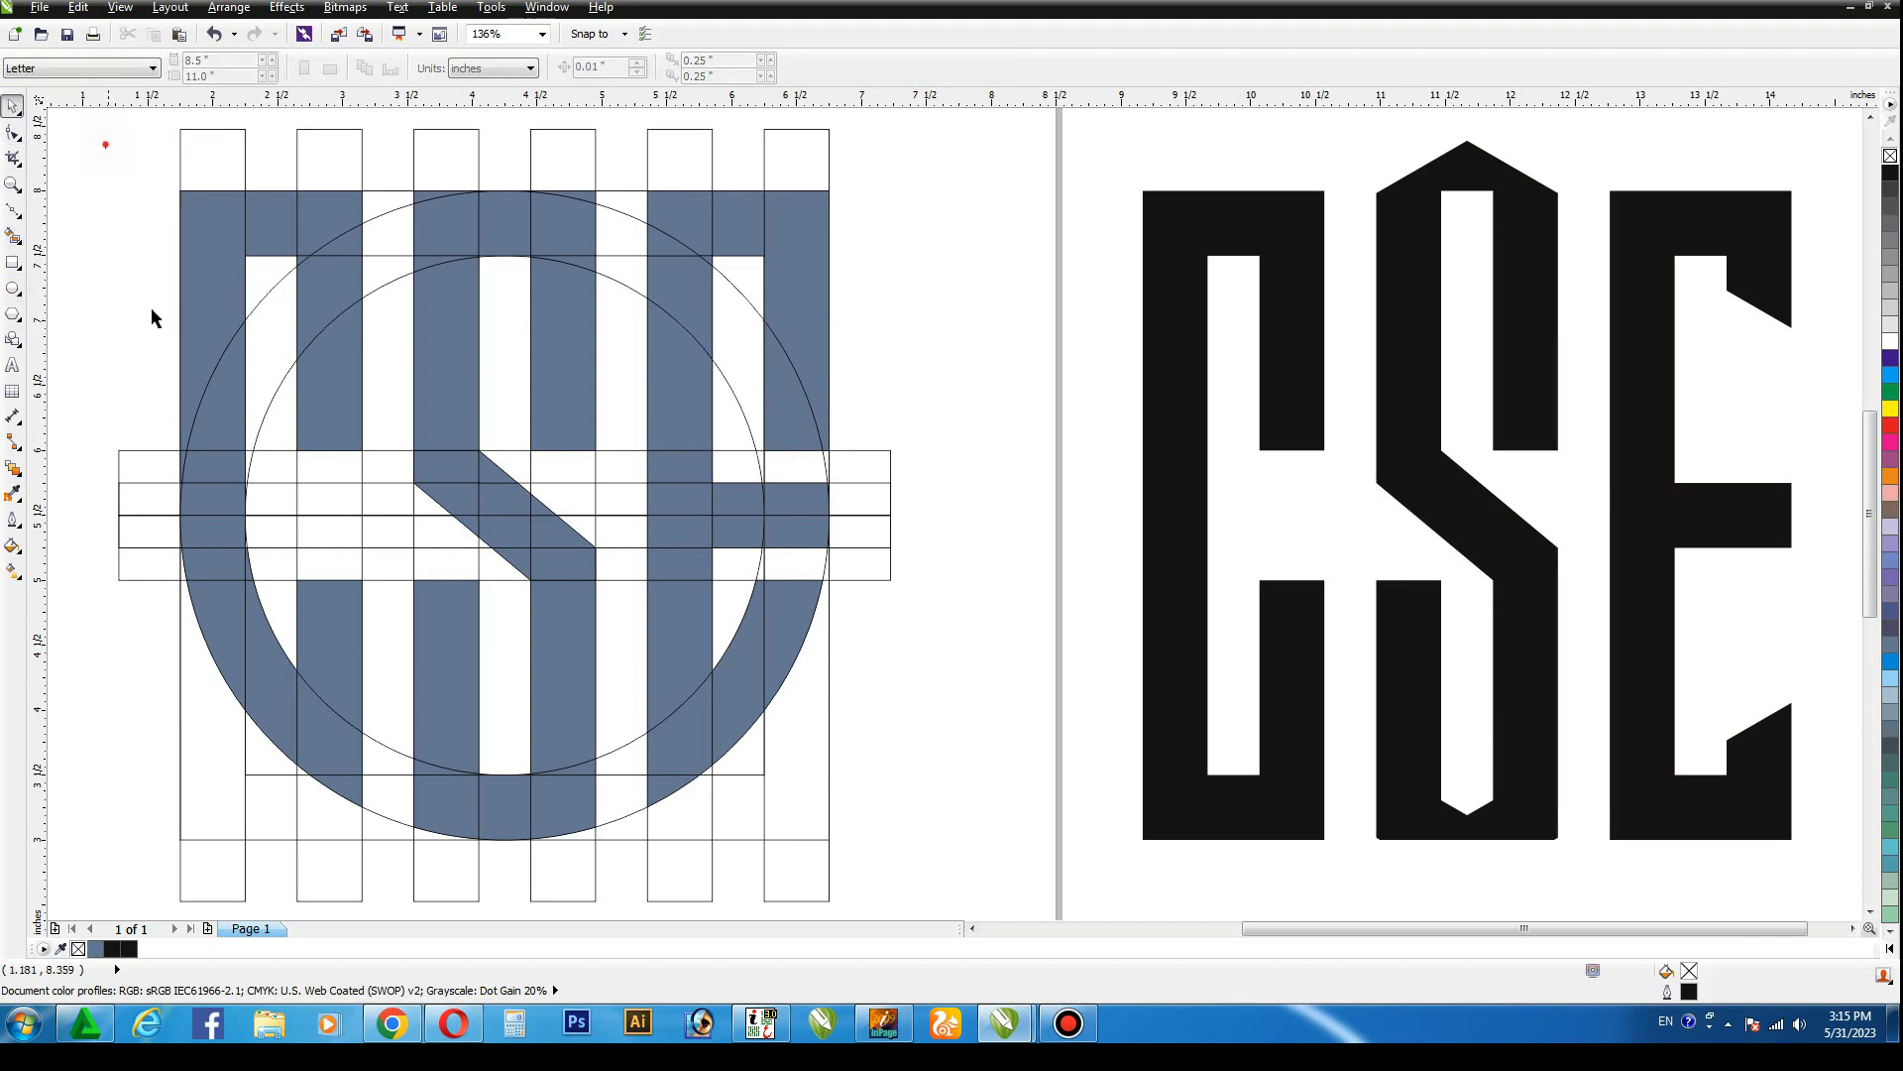
drag(89, 127, 365, 808)
click(611, 67)
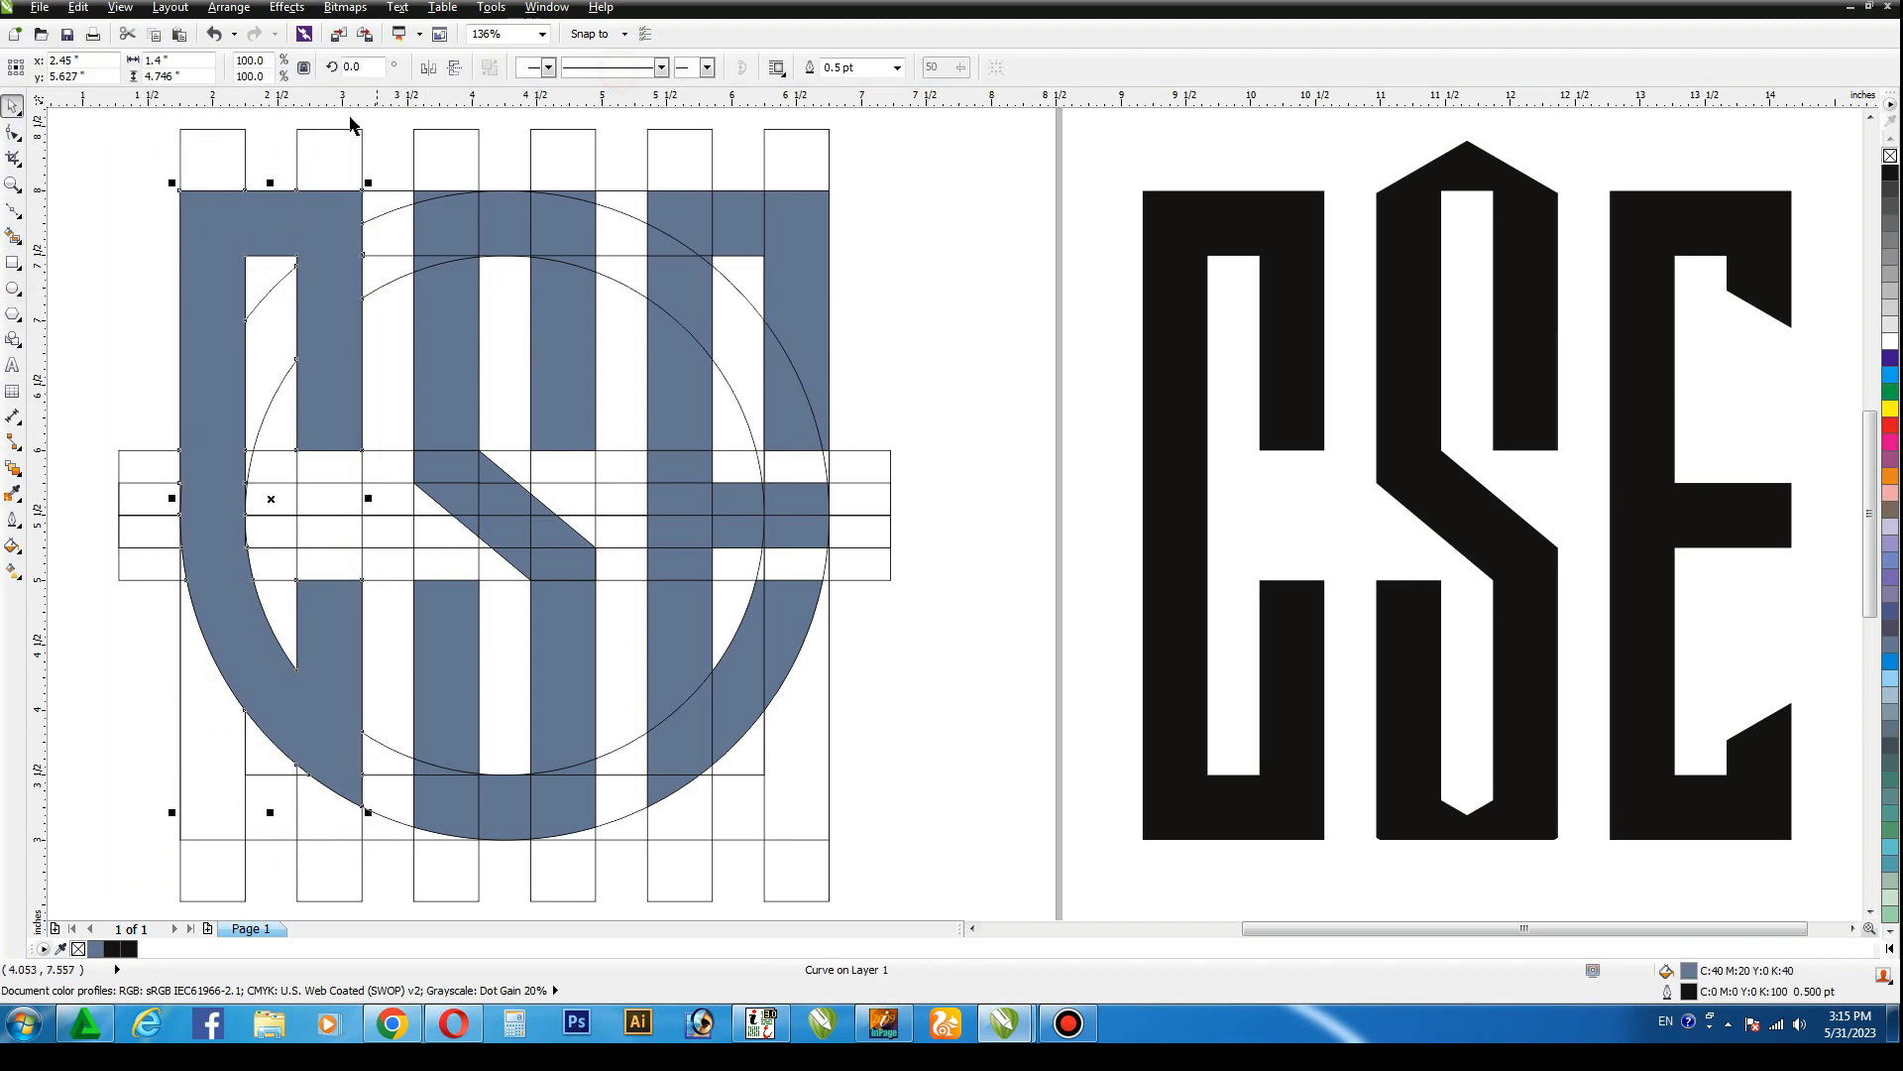
drag(350, 117, 614, 892)
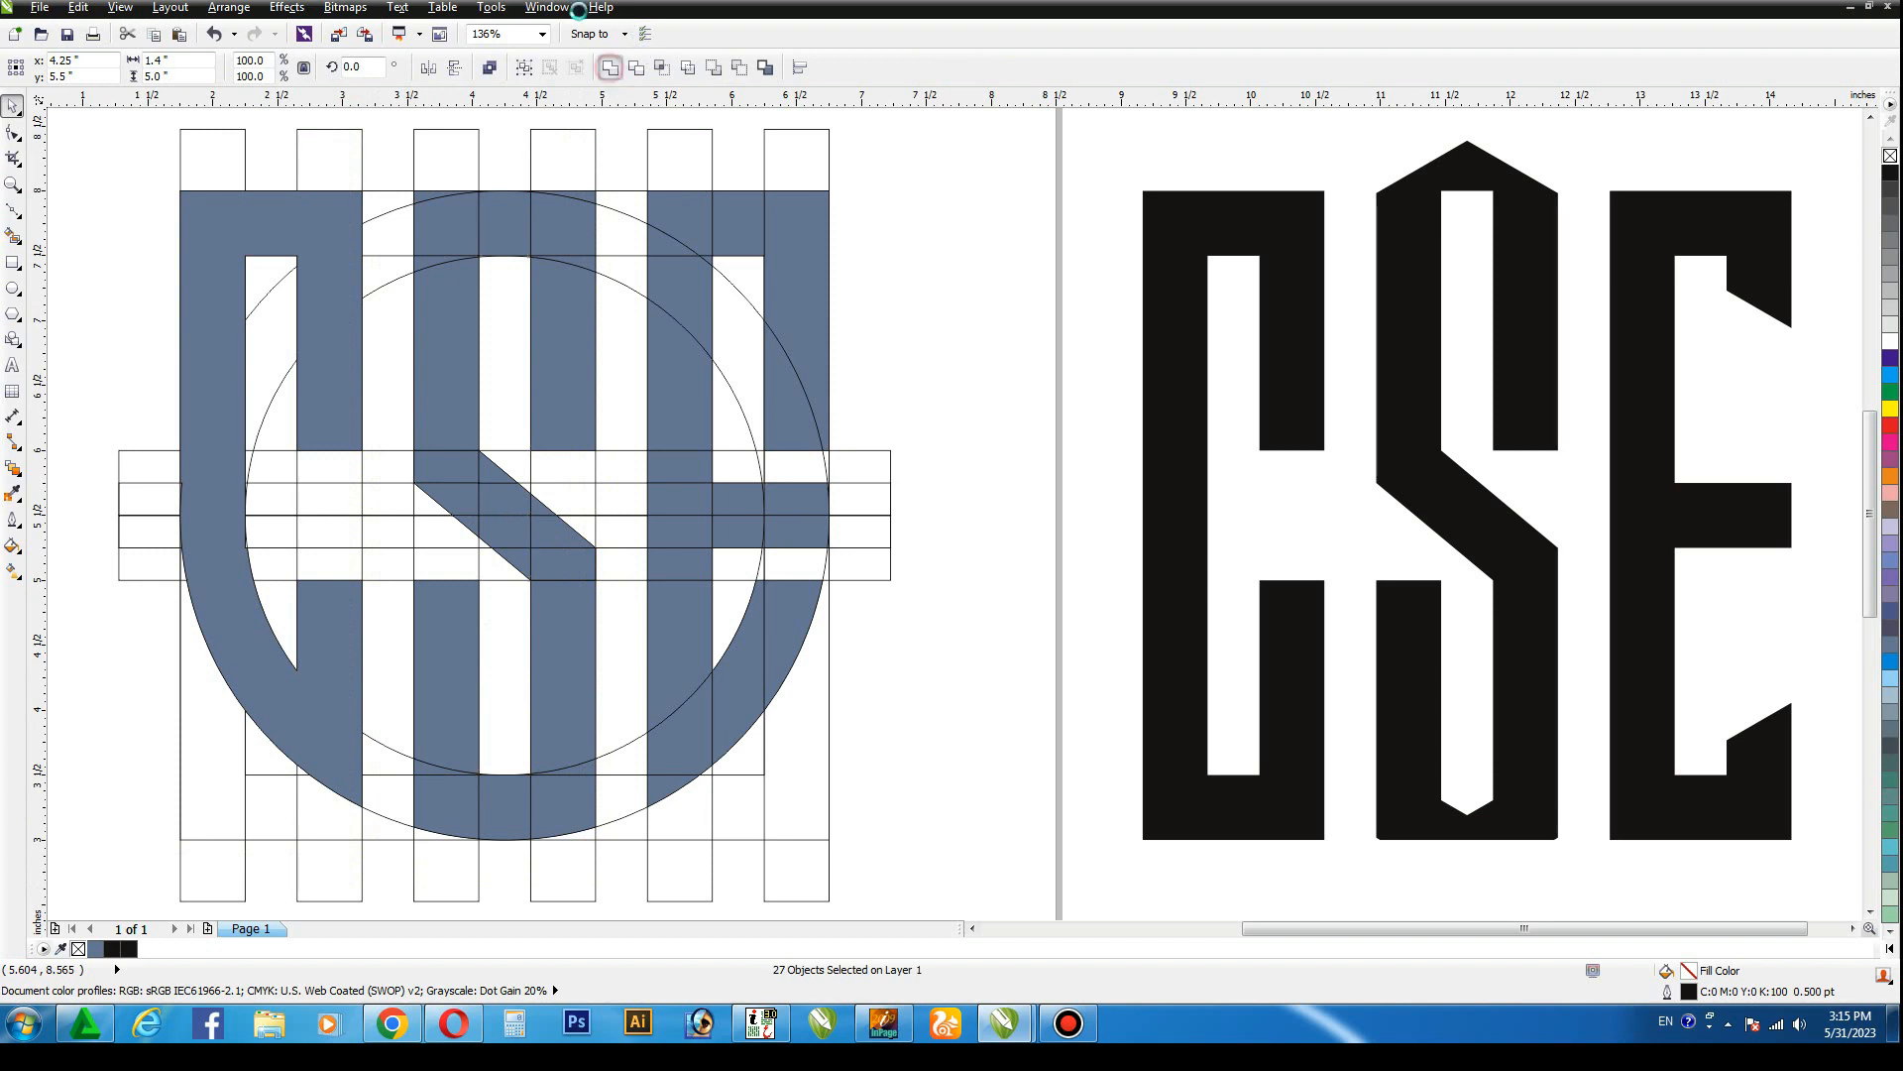
click(611, 66)
drag(944, 140, 637, 838)
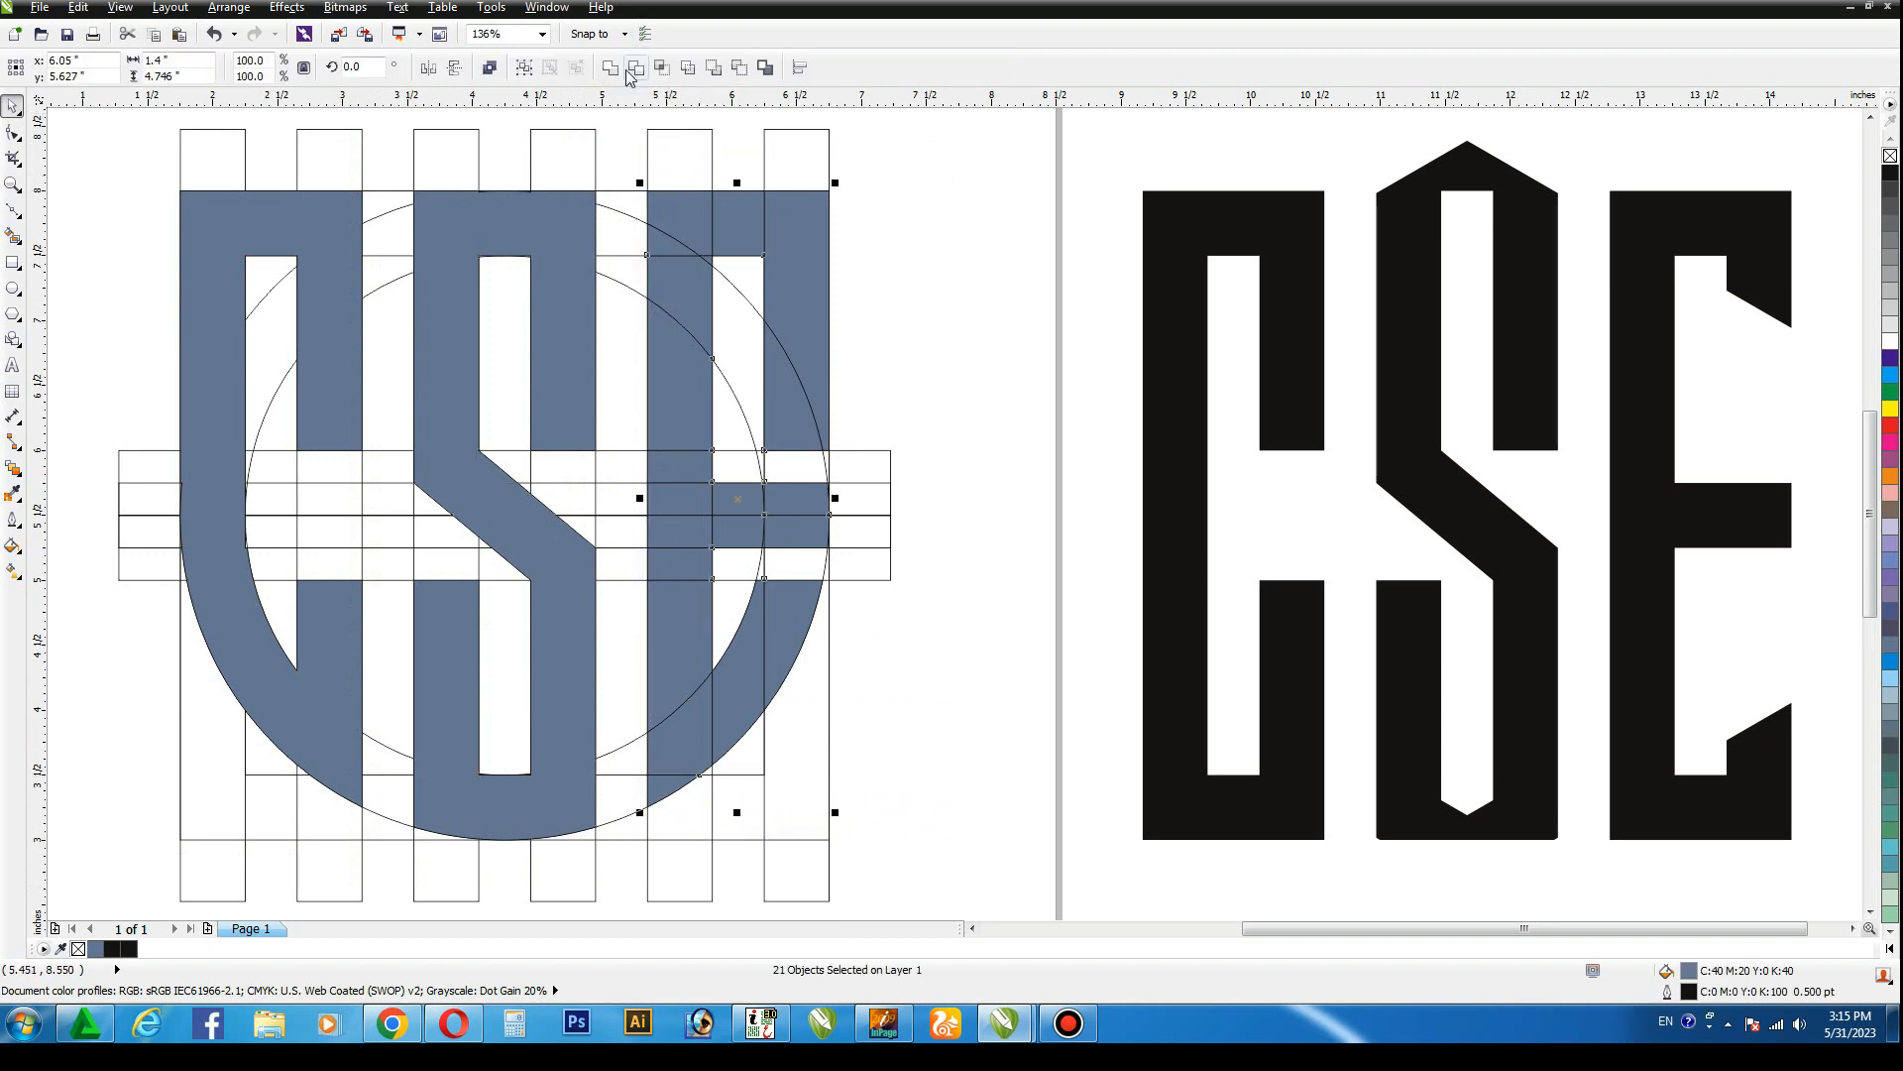
click(611, 67)
Move the three welded circle-based letters off the grid, beside the hexagon-based lettermark, and fill them black.
scroll(895, 258, down, 3)
click(853, 259)
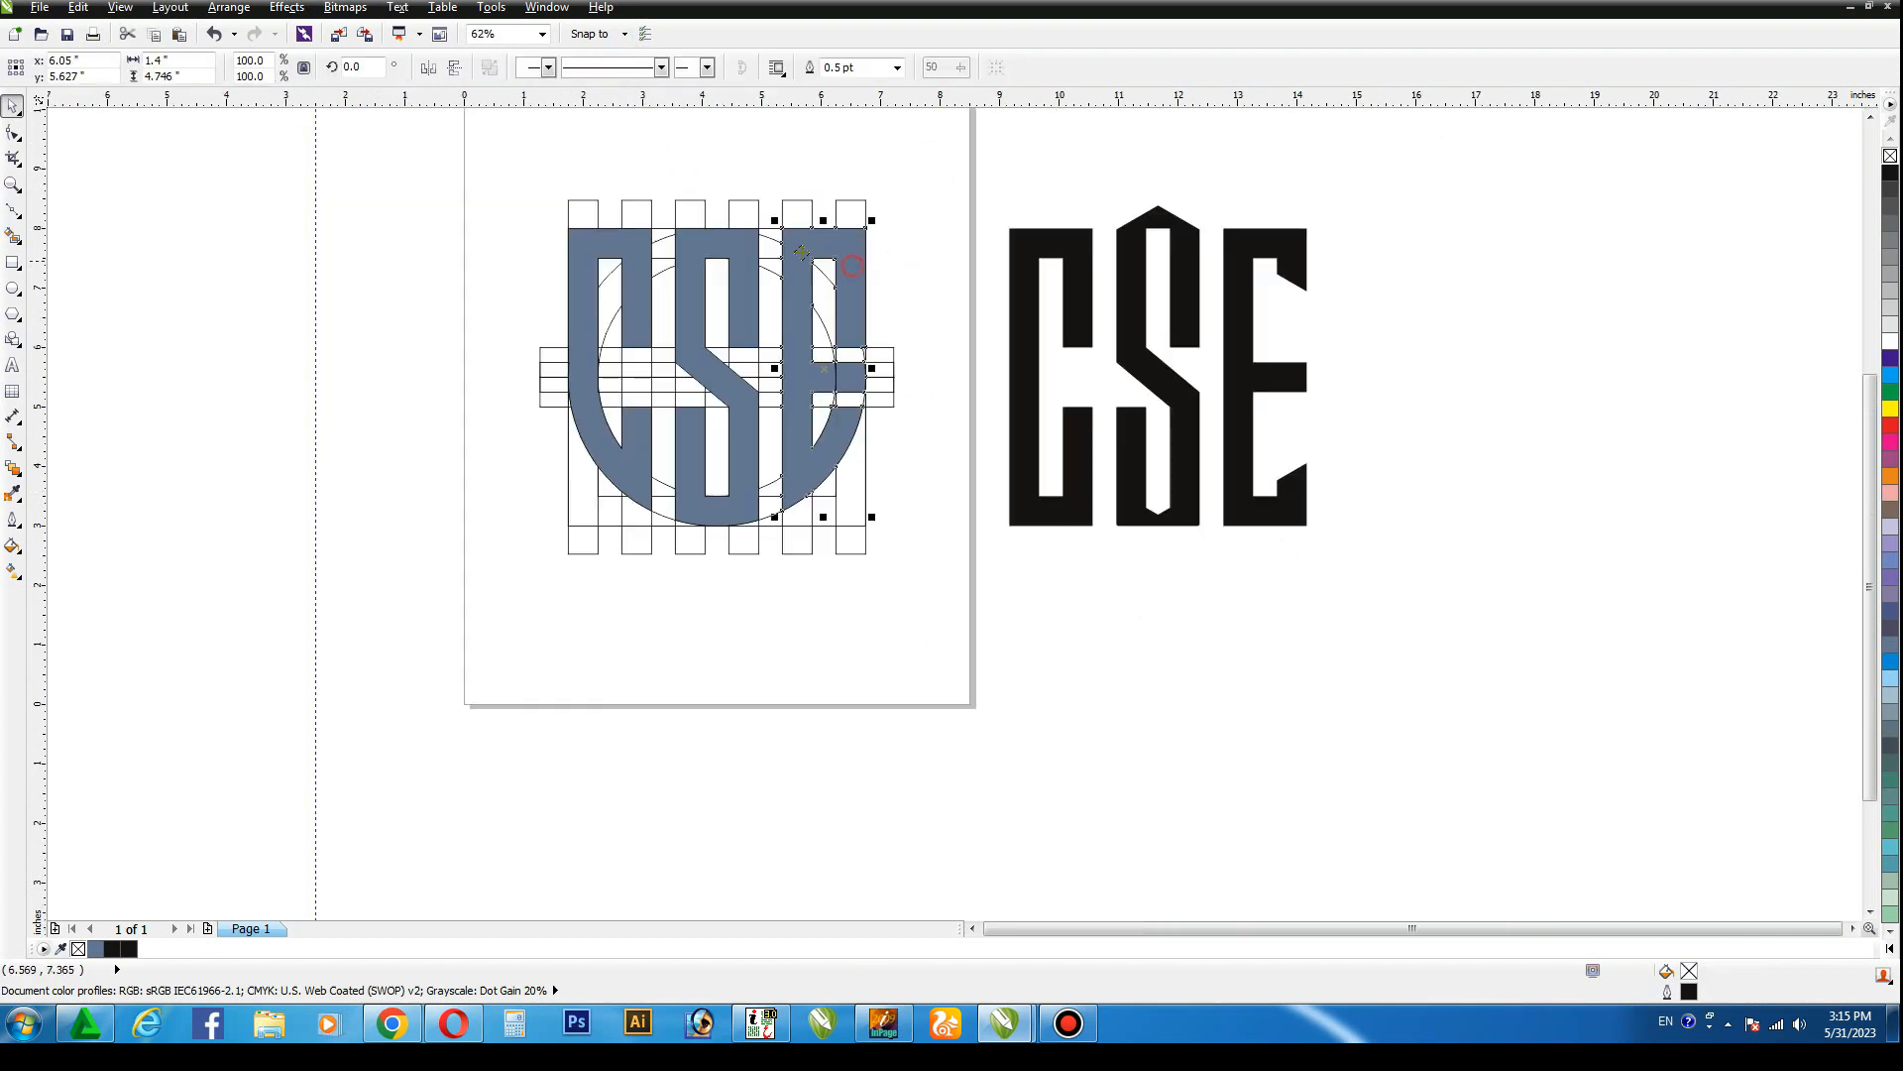
shift+click(742, 248)
shift+click(639, 244)
drag(687, 241, 1484, 241)
click(1891, 173)
click(1800, 157)
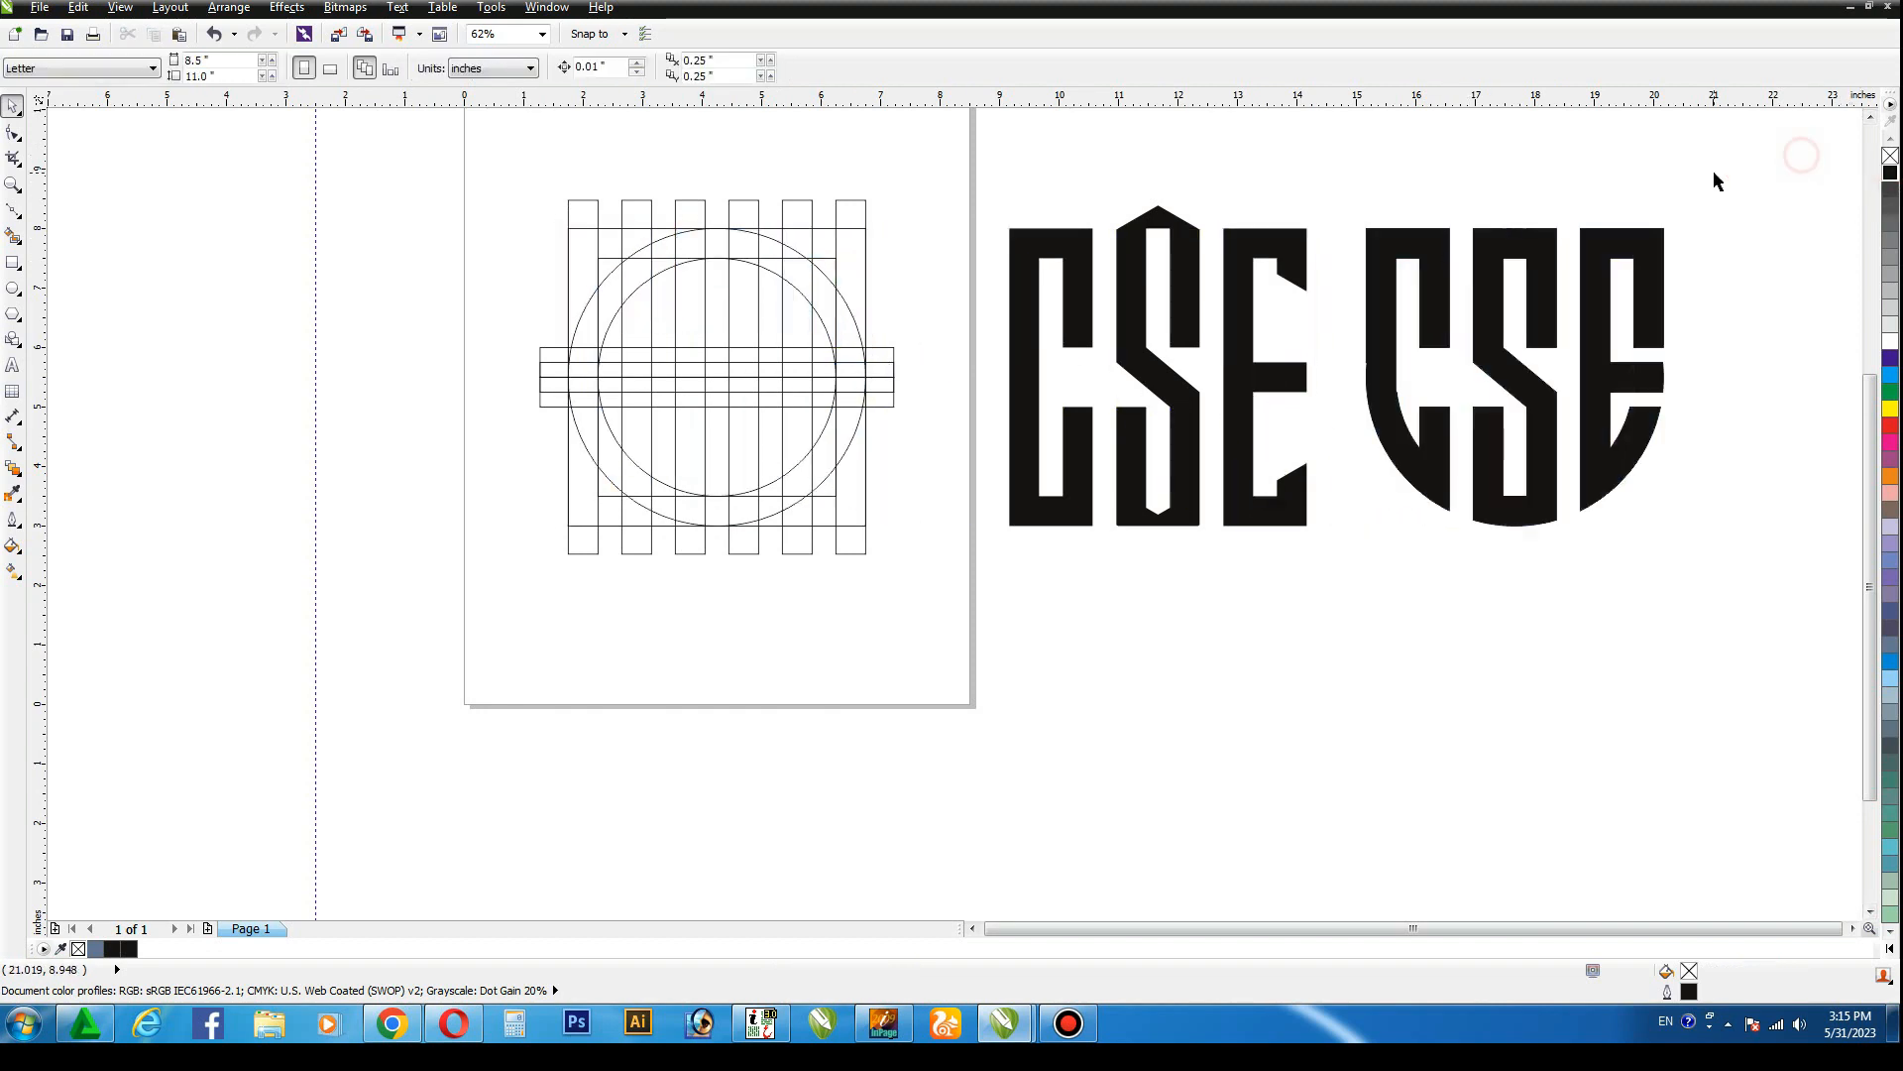
Delete the stray nodes on the circle-based C's outer and inner edges where its stem meets the curve.
scroll(1138, 340, up, 2)
key(z)
drag(724, 226, 1841, 779)
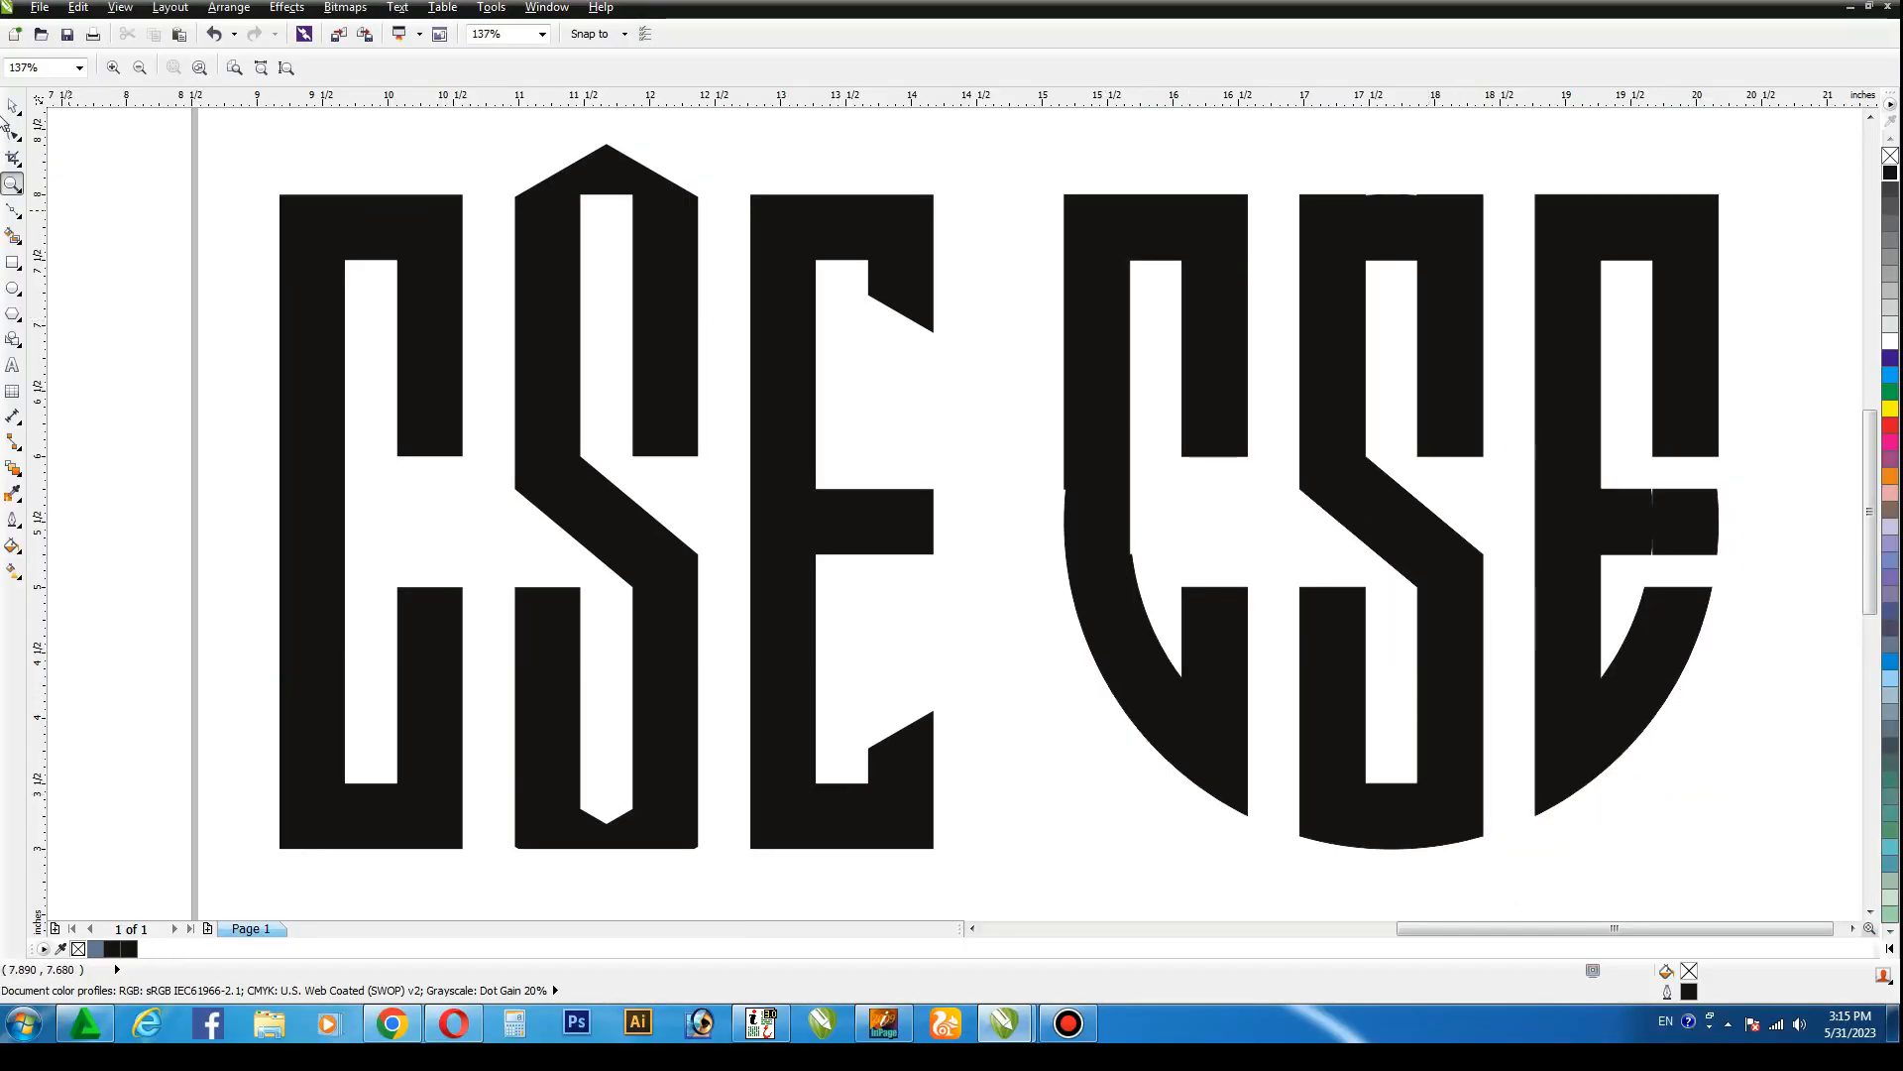
key(F10)
click(1093, 449)
drag(1036, 470, 1071, 566)
key(Delete)
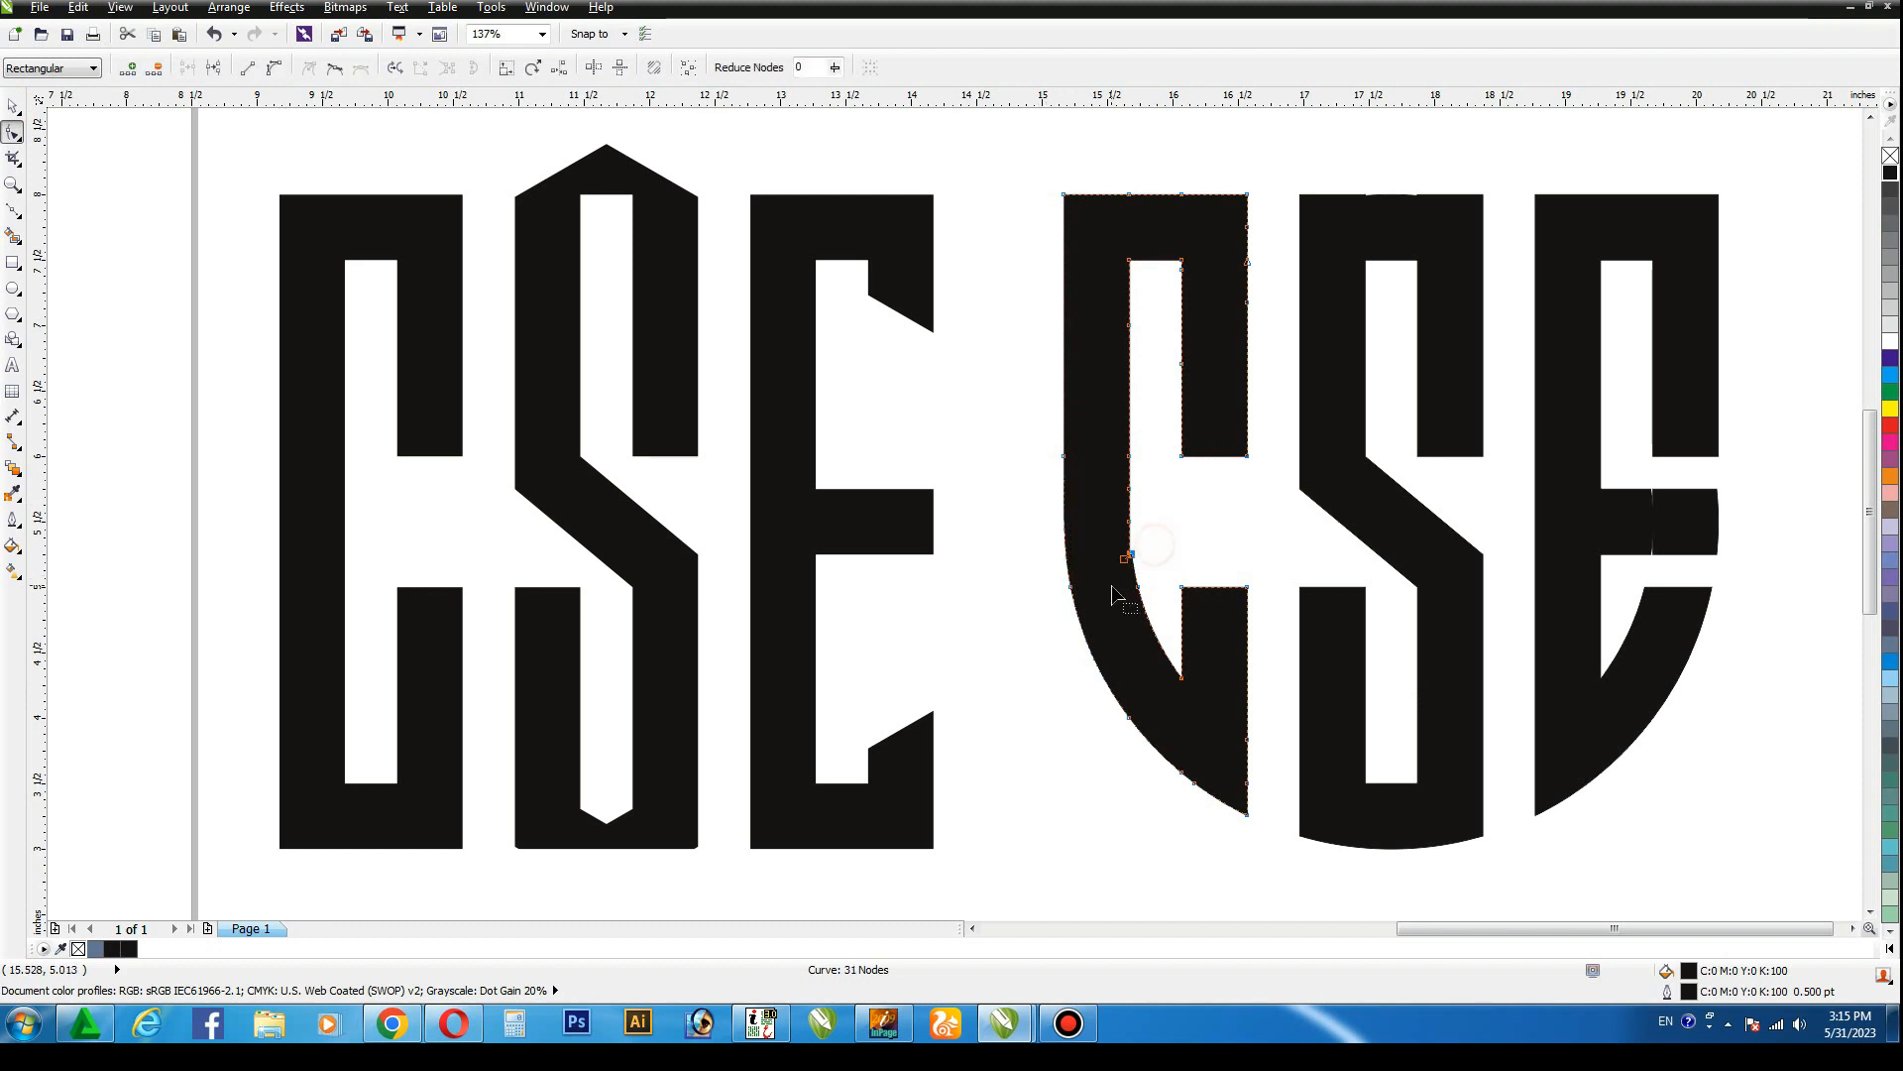
key(Delete)
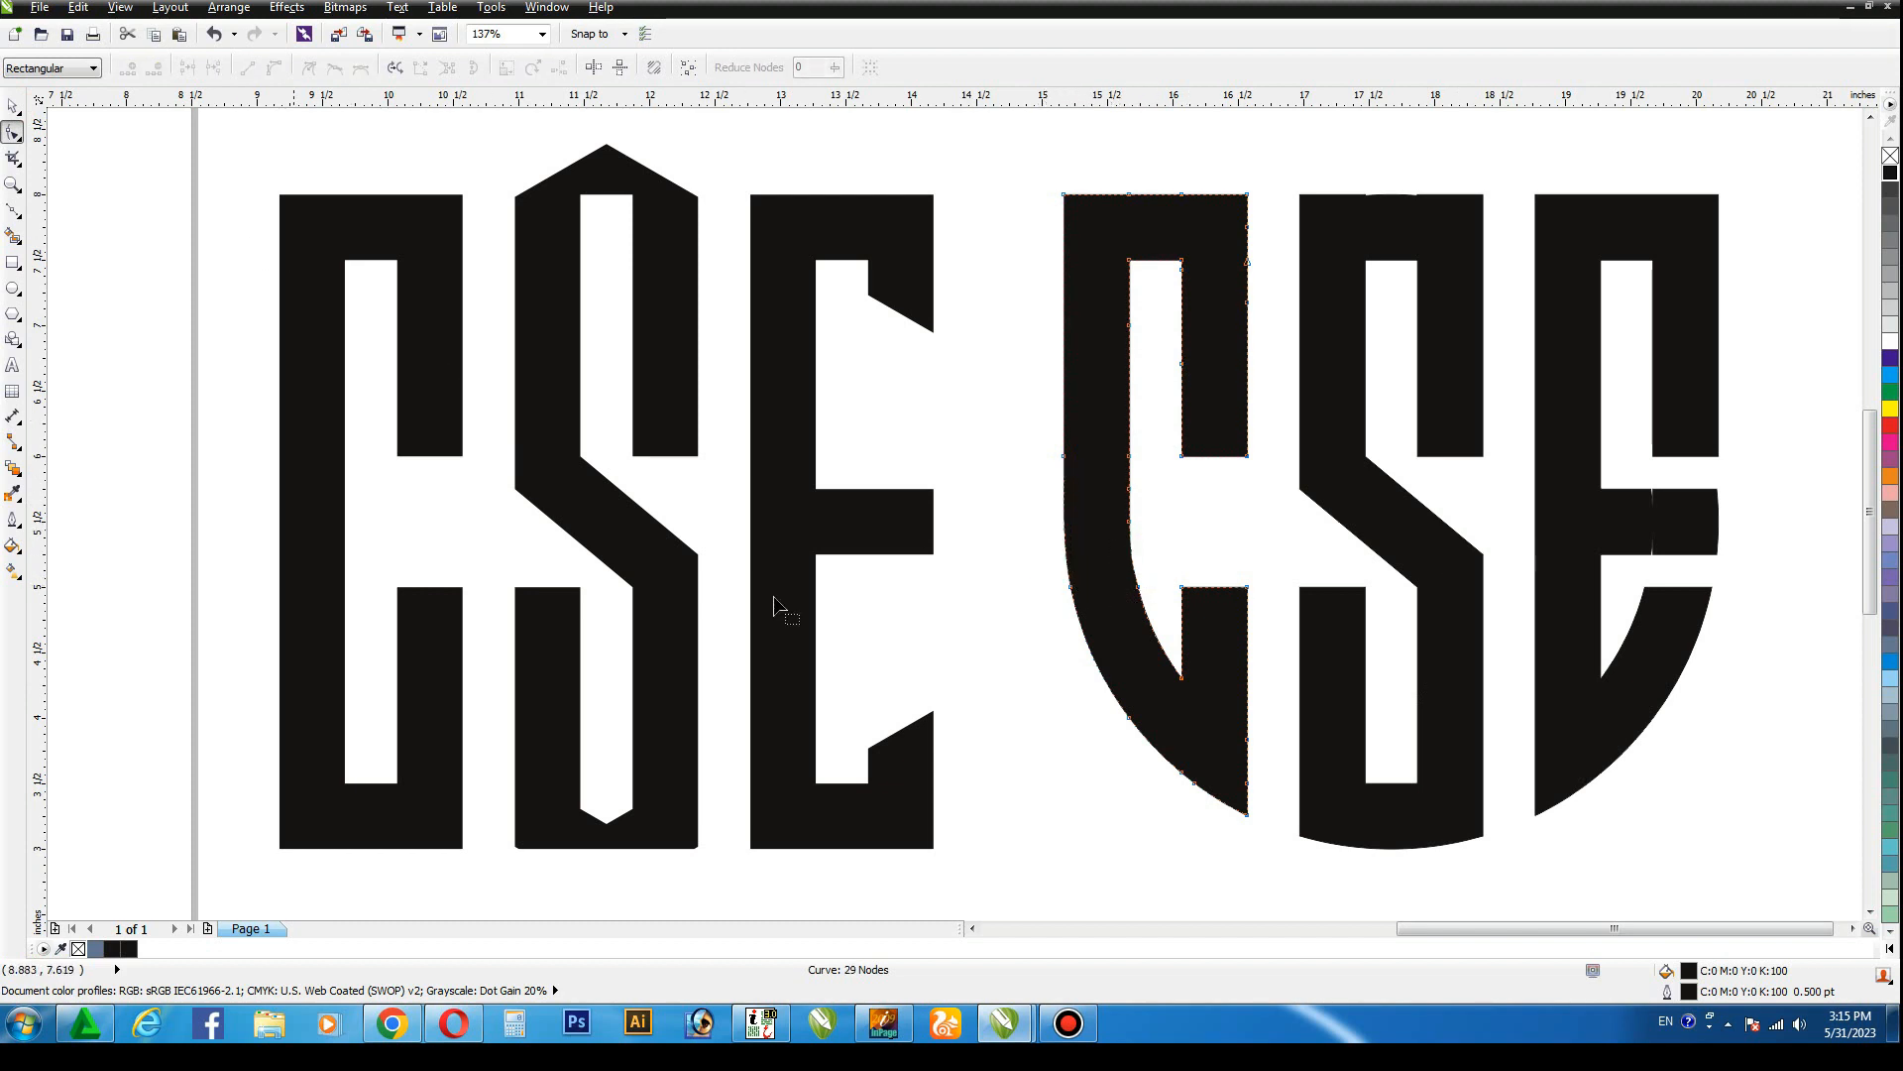
key(space)
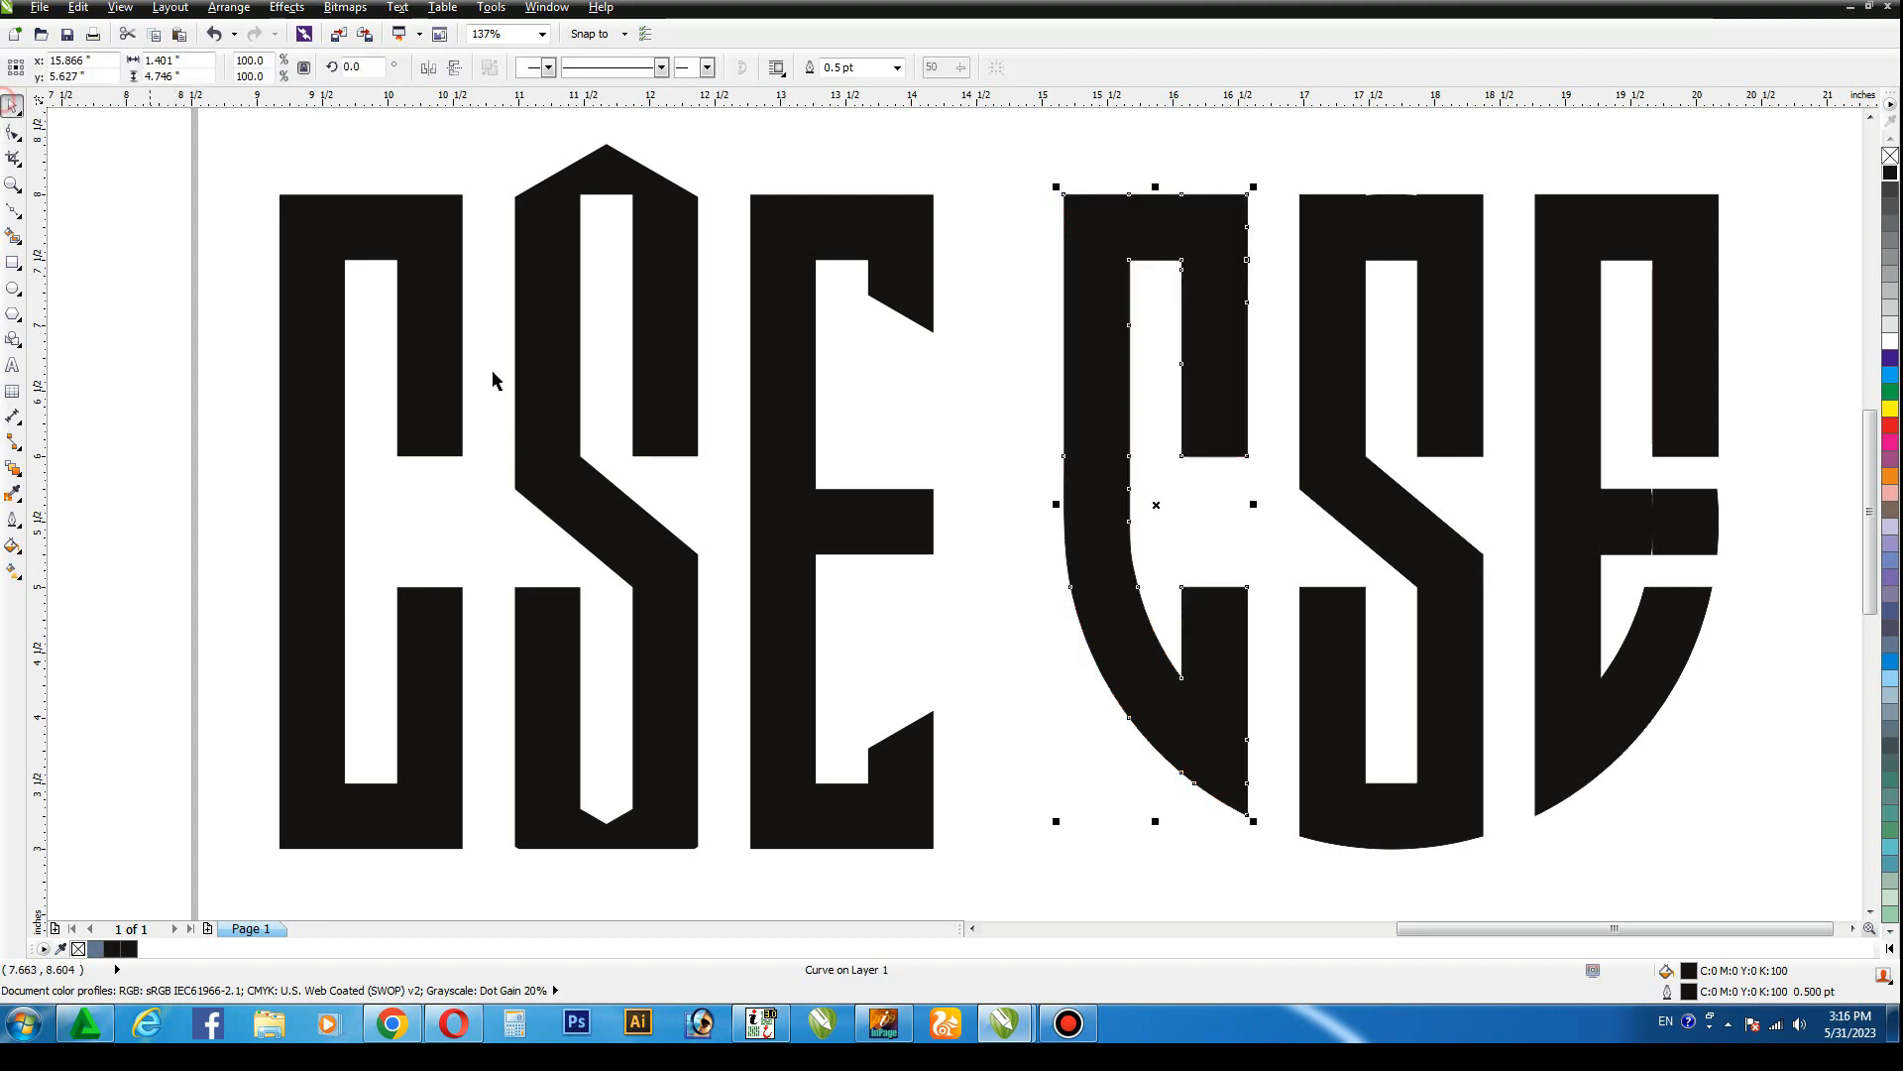
click(1761, 145)
Delete the stray nodes around the seam in the circle-based E's middle arm.
key(space)
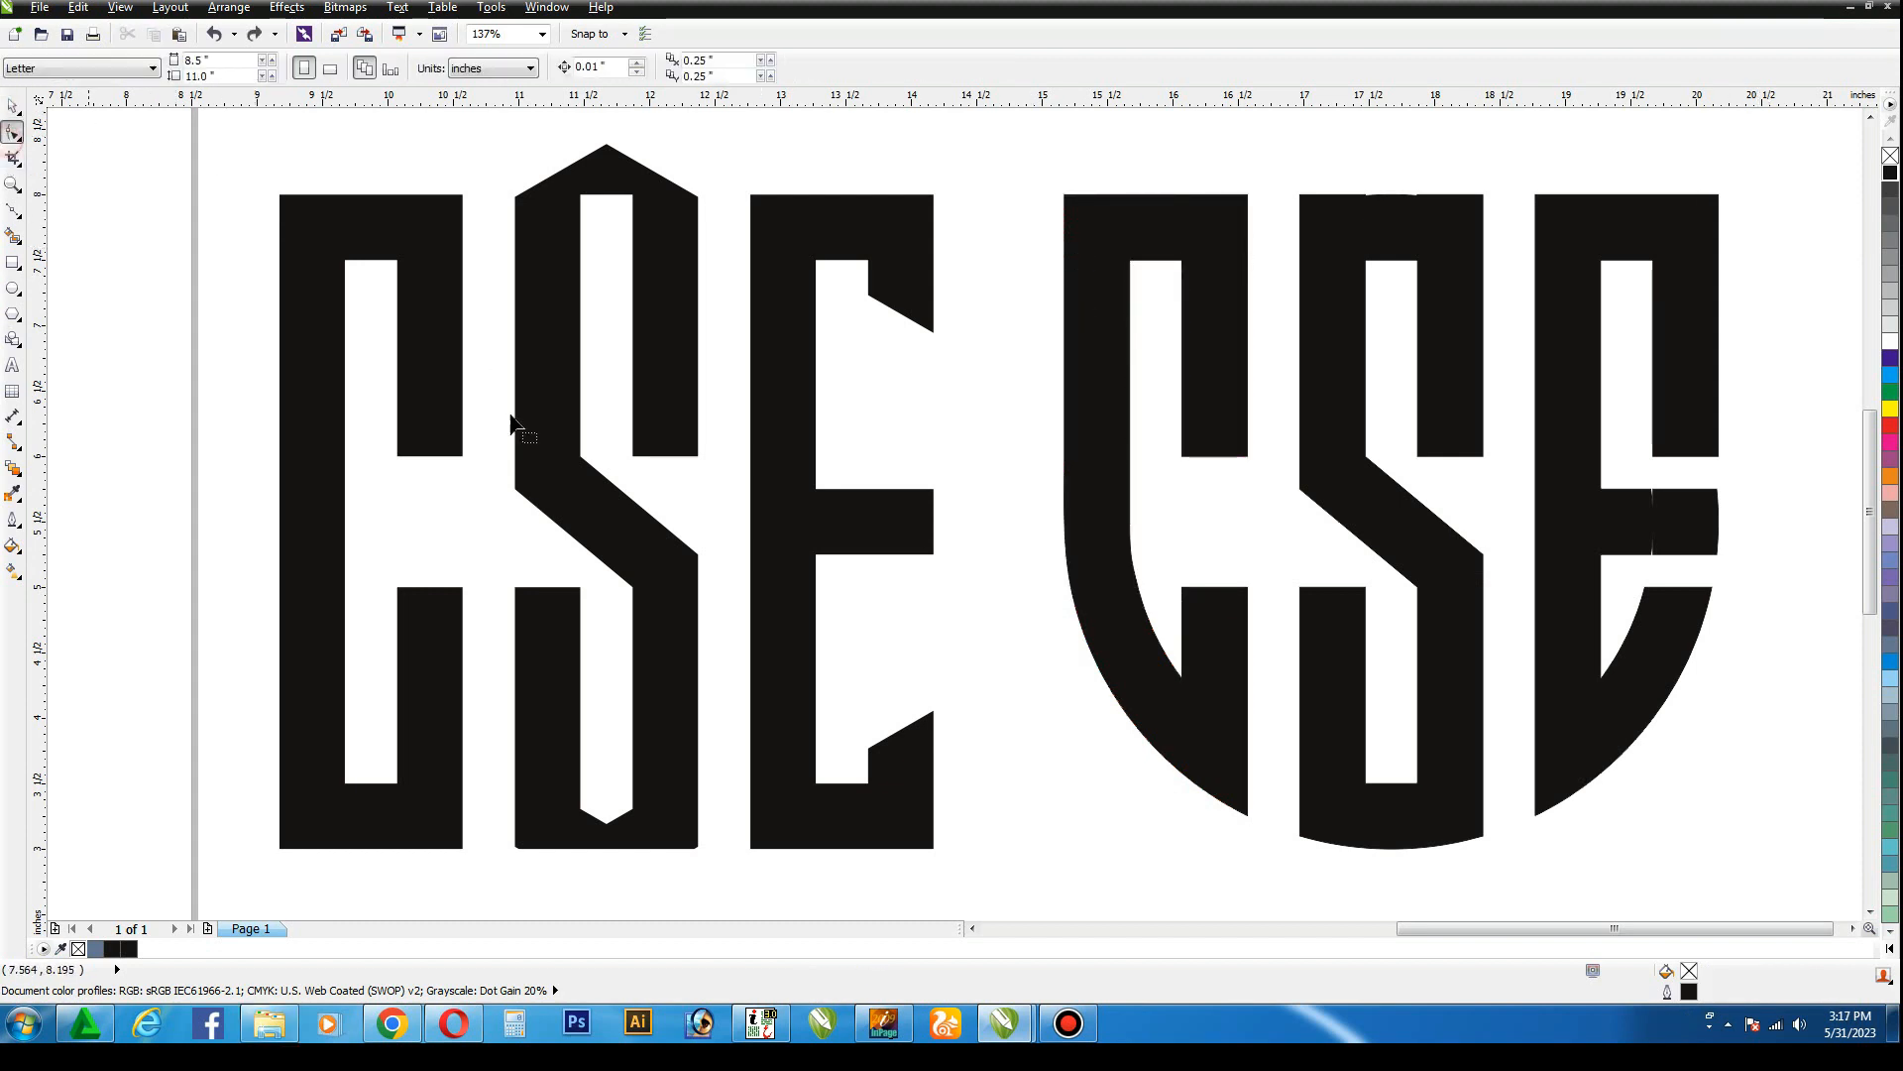
click(1649, 537)
drag(1624, 455, 1662, 565)
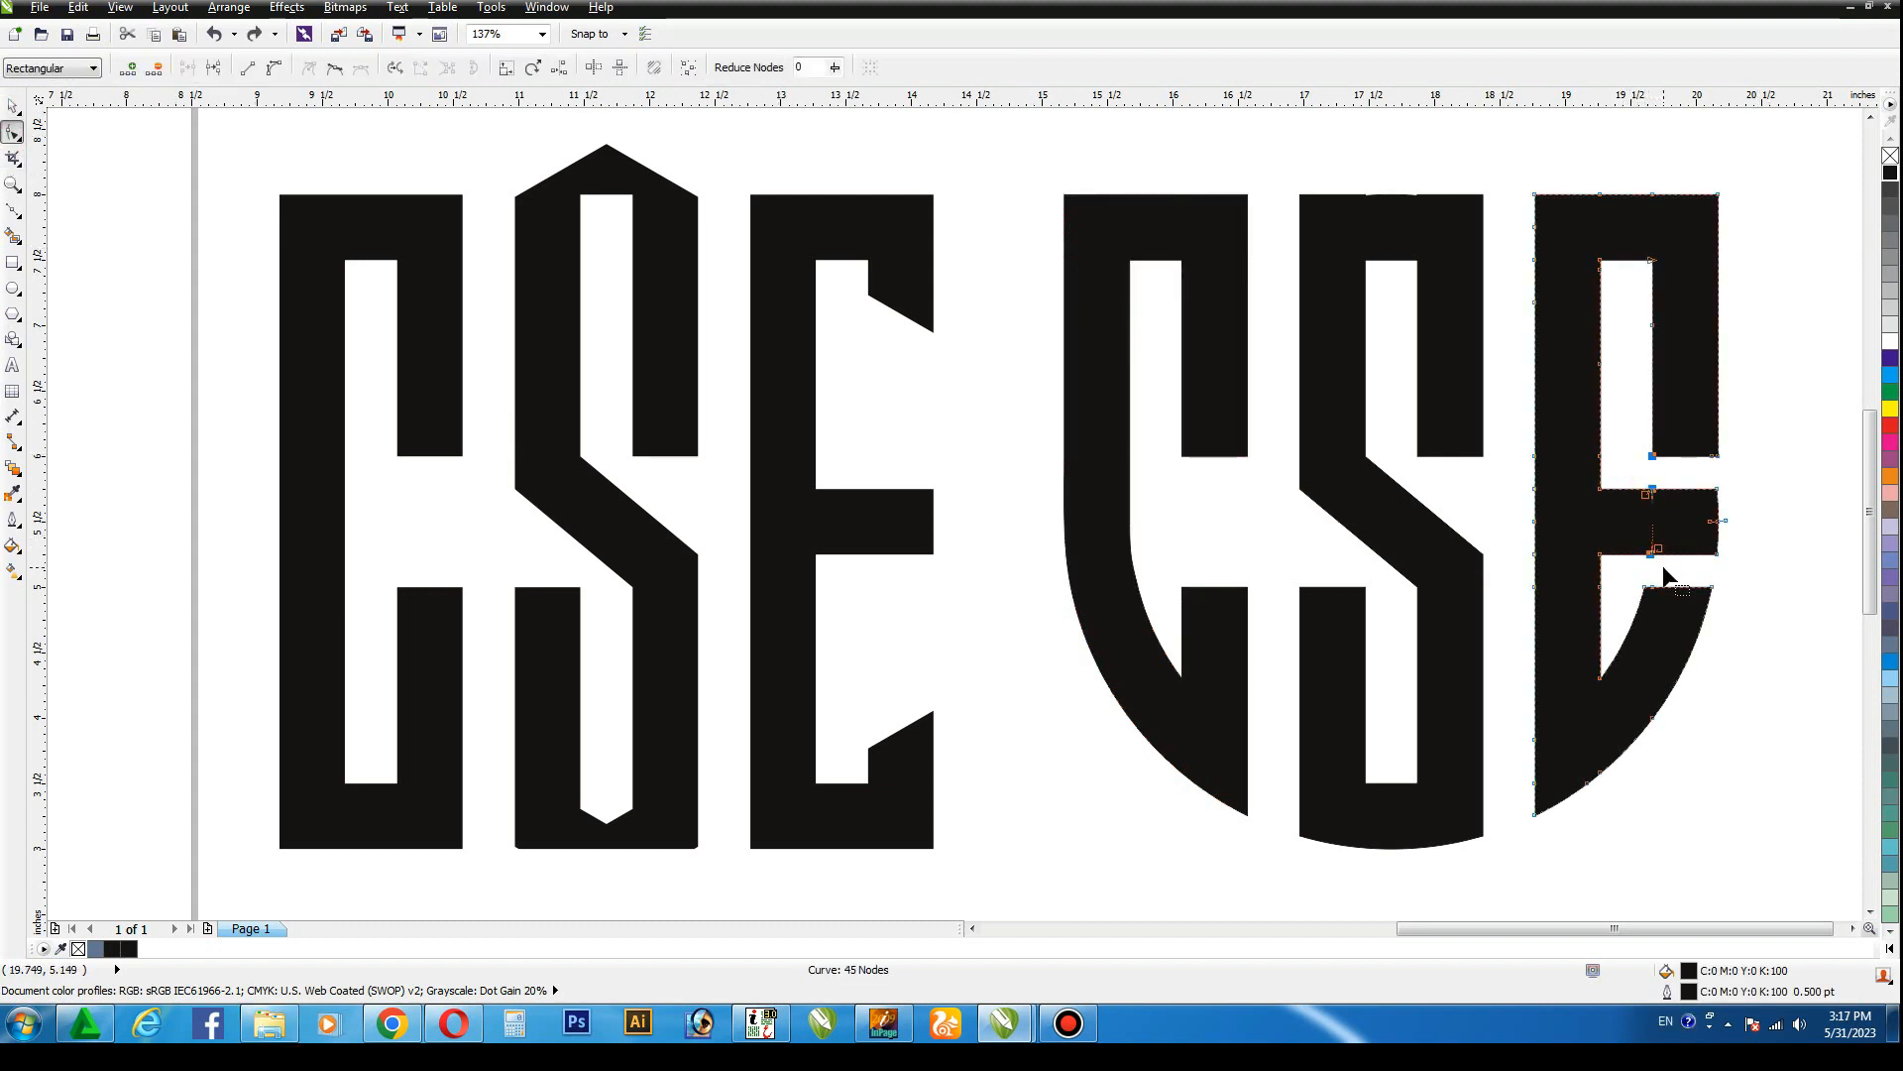
click(1742, 467)
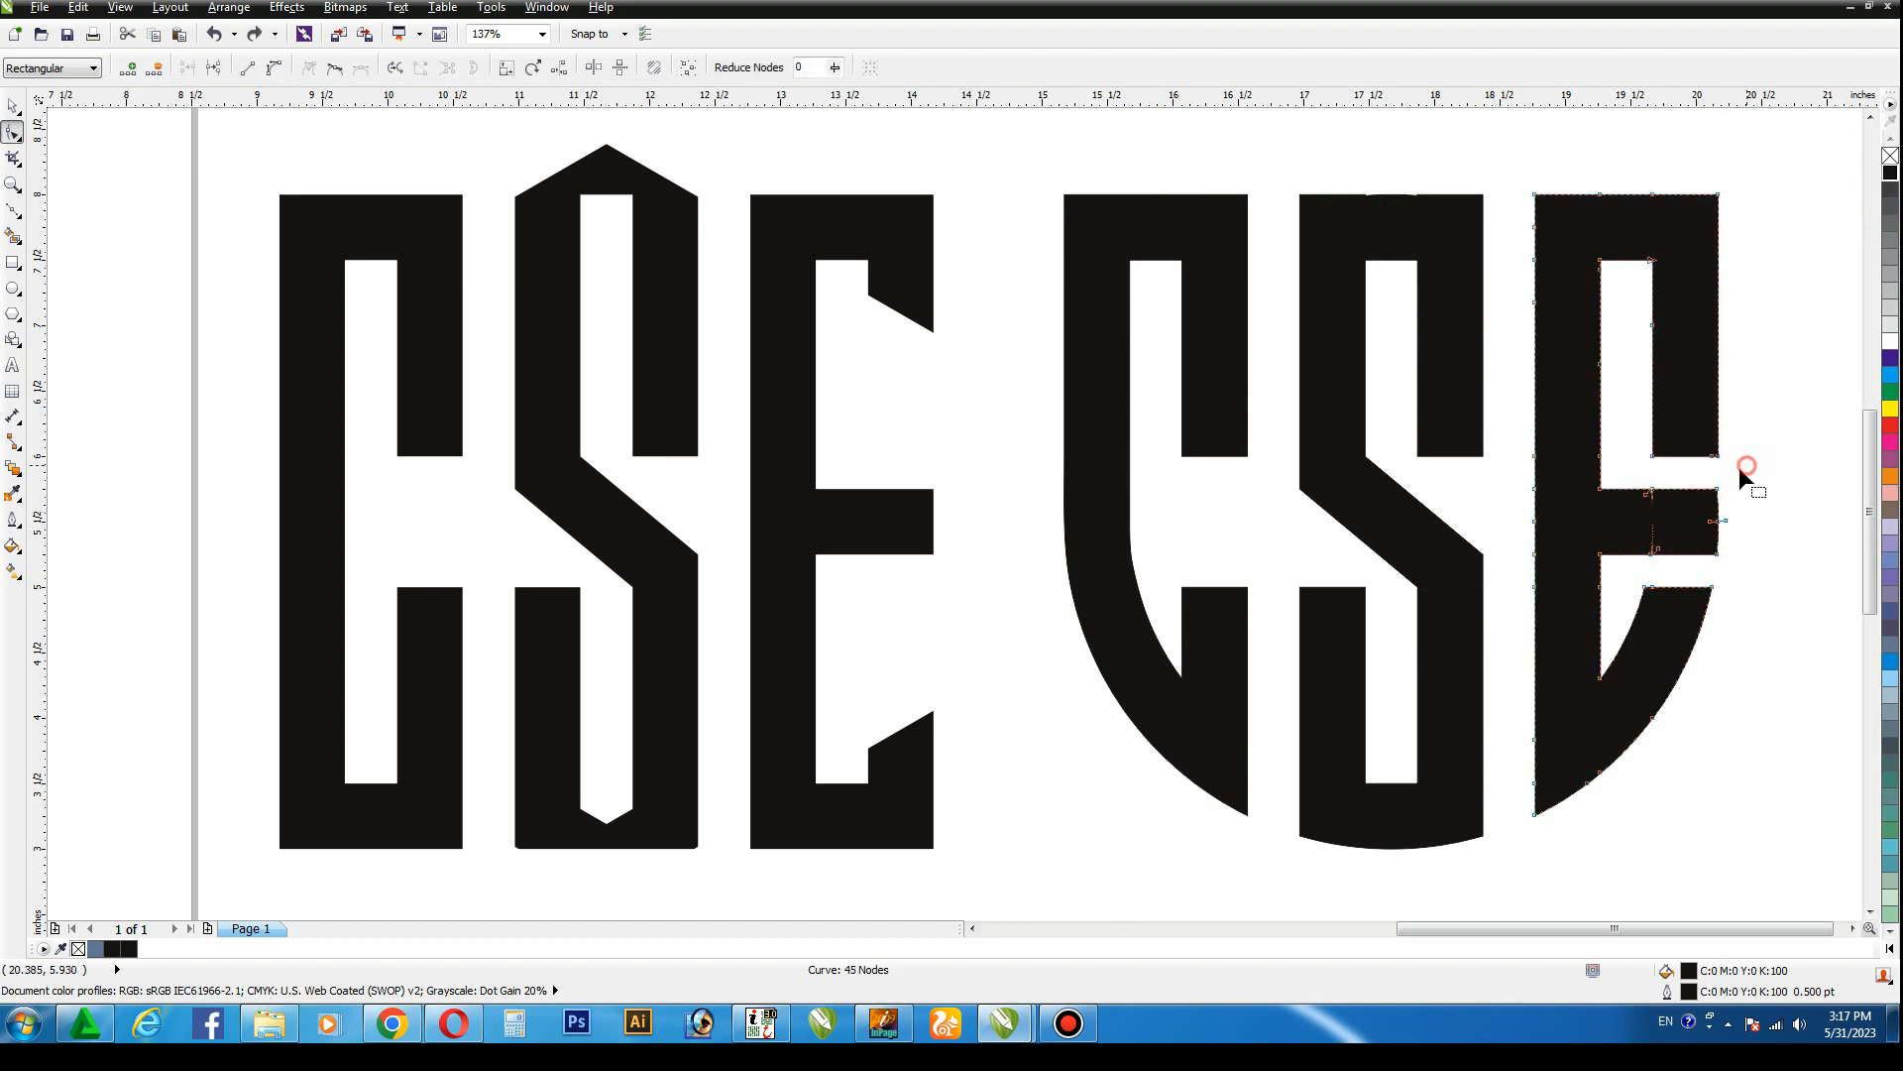
drag(1637, 475, 1679, 575)
key(Delete)
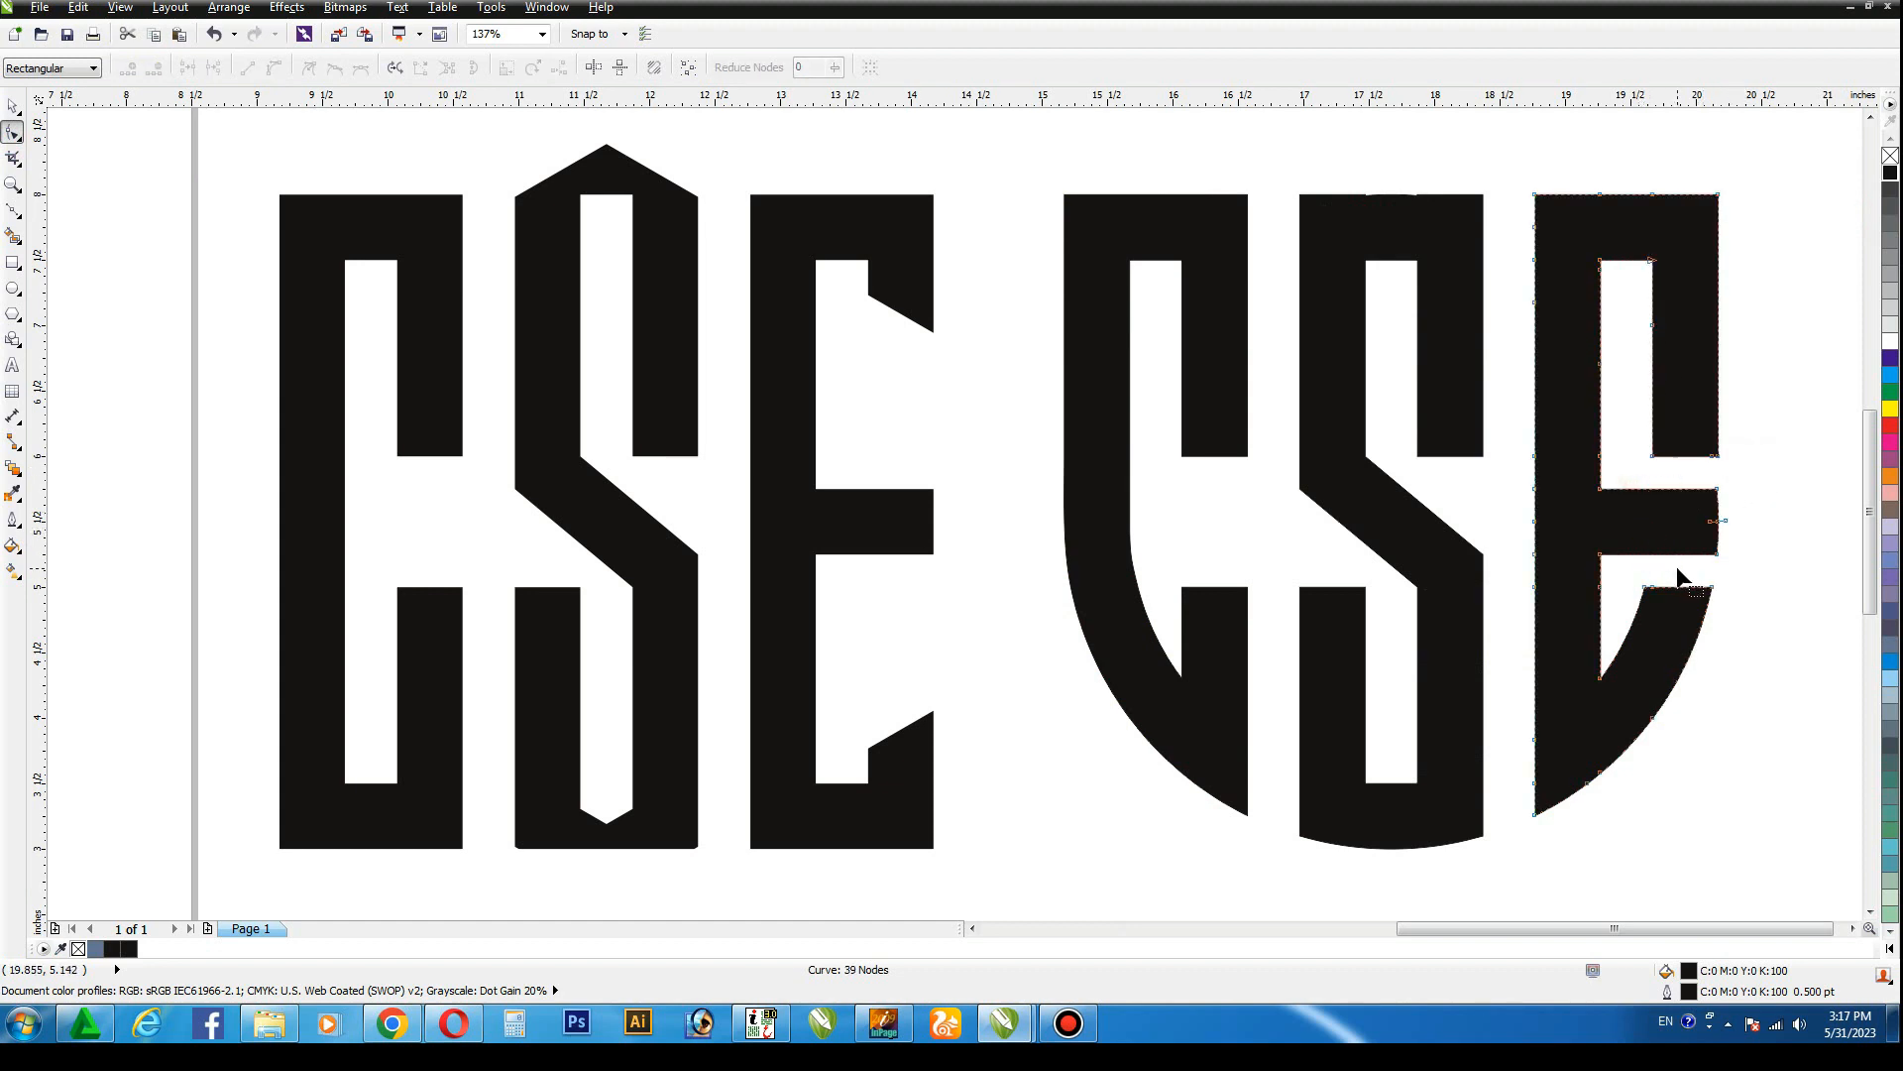
Delete the stray nodes along the circle-based S's top edge and preview both lettermarks full screen.
click(1358, 188)
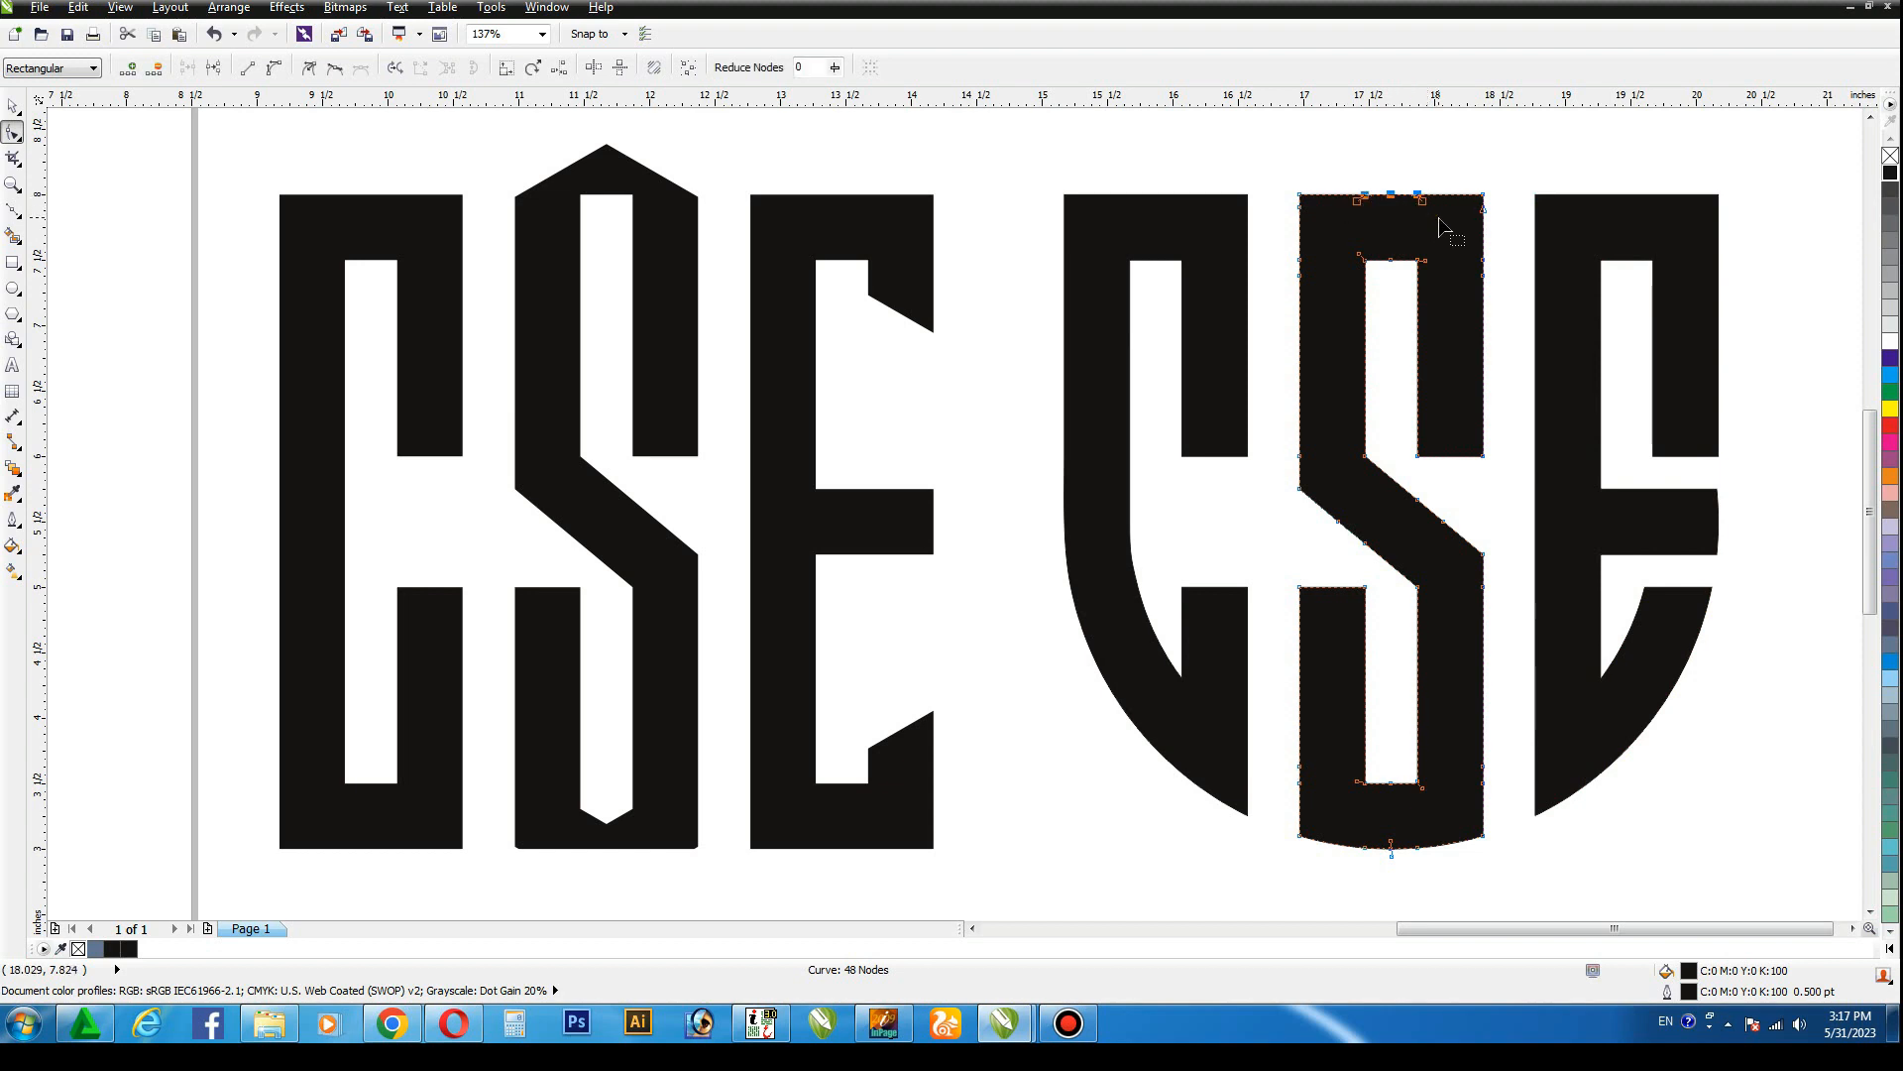
click(1440, 226)
click(13, 104)
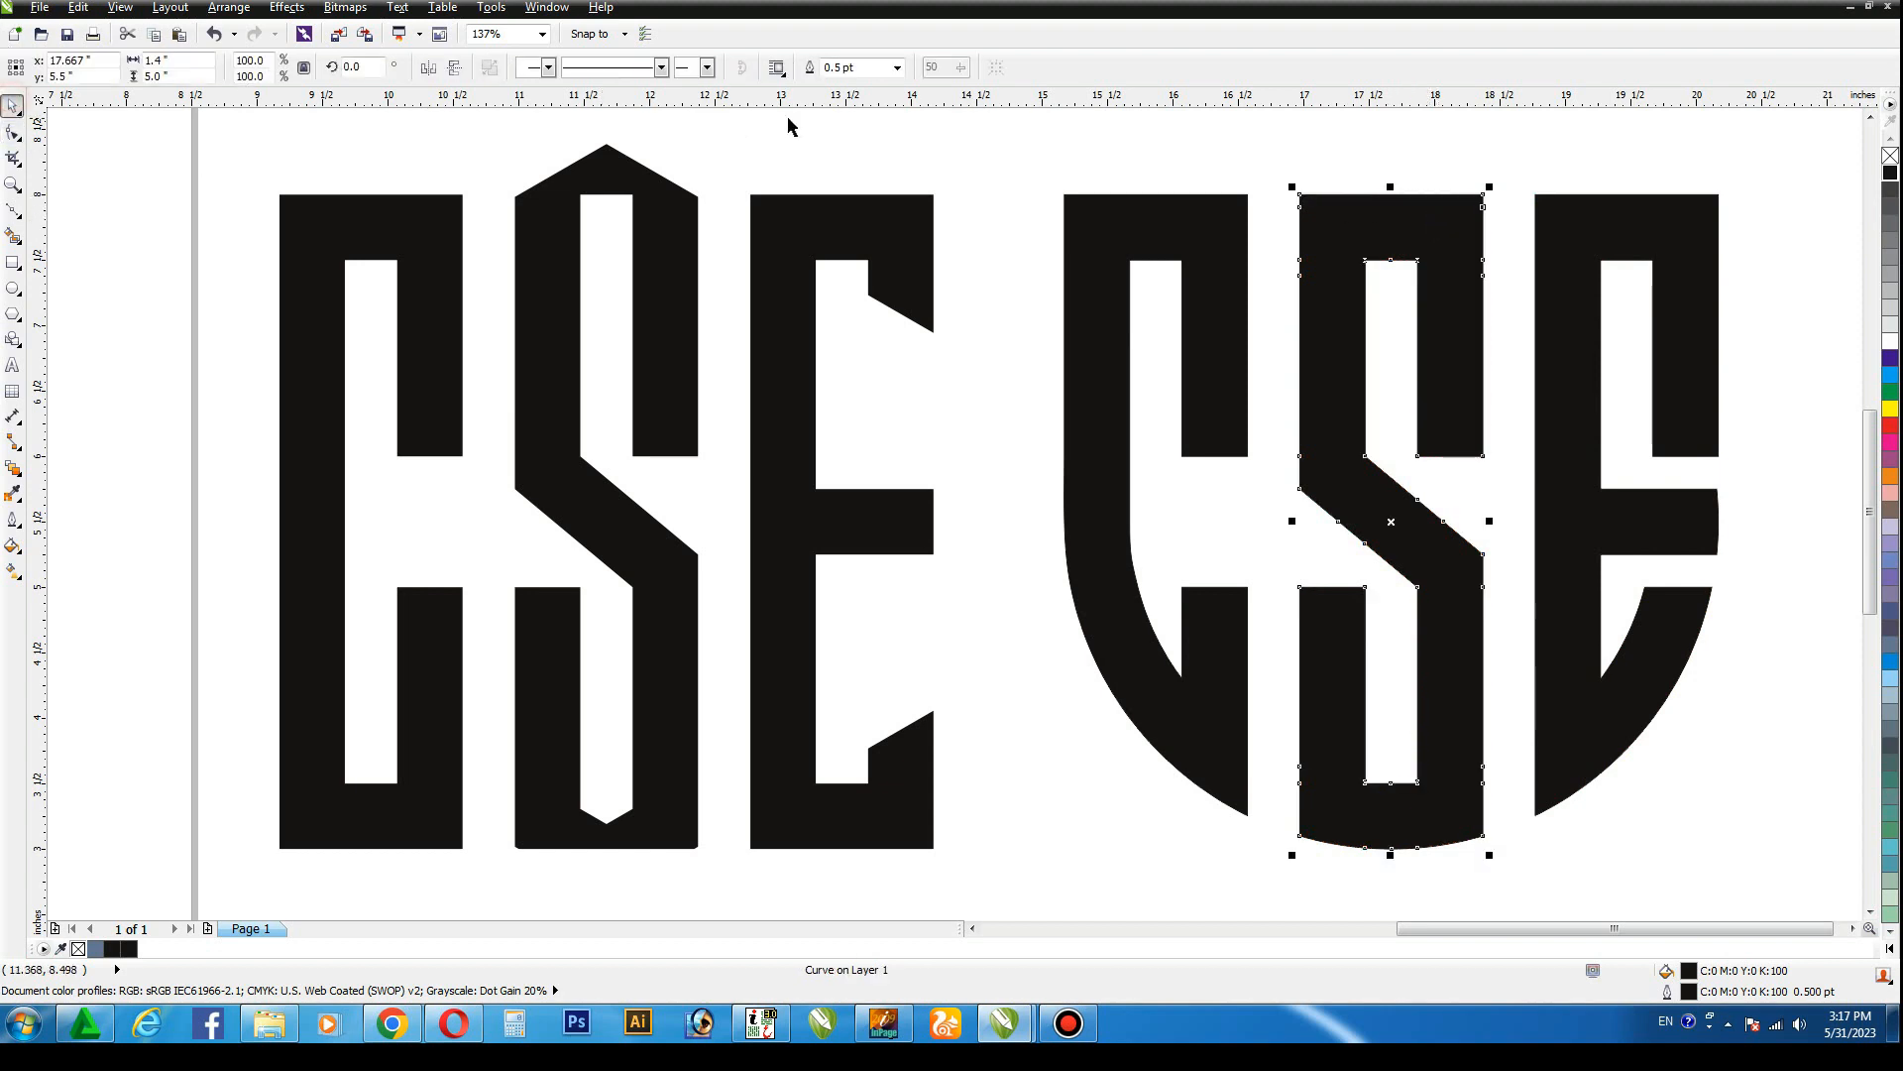
click(936, 148)
key(F9)
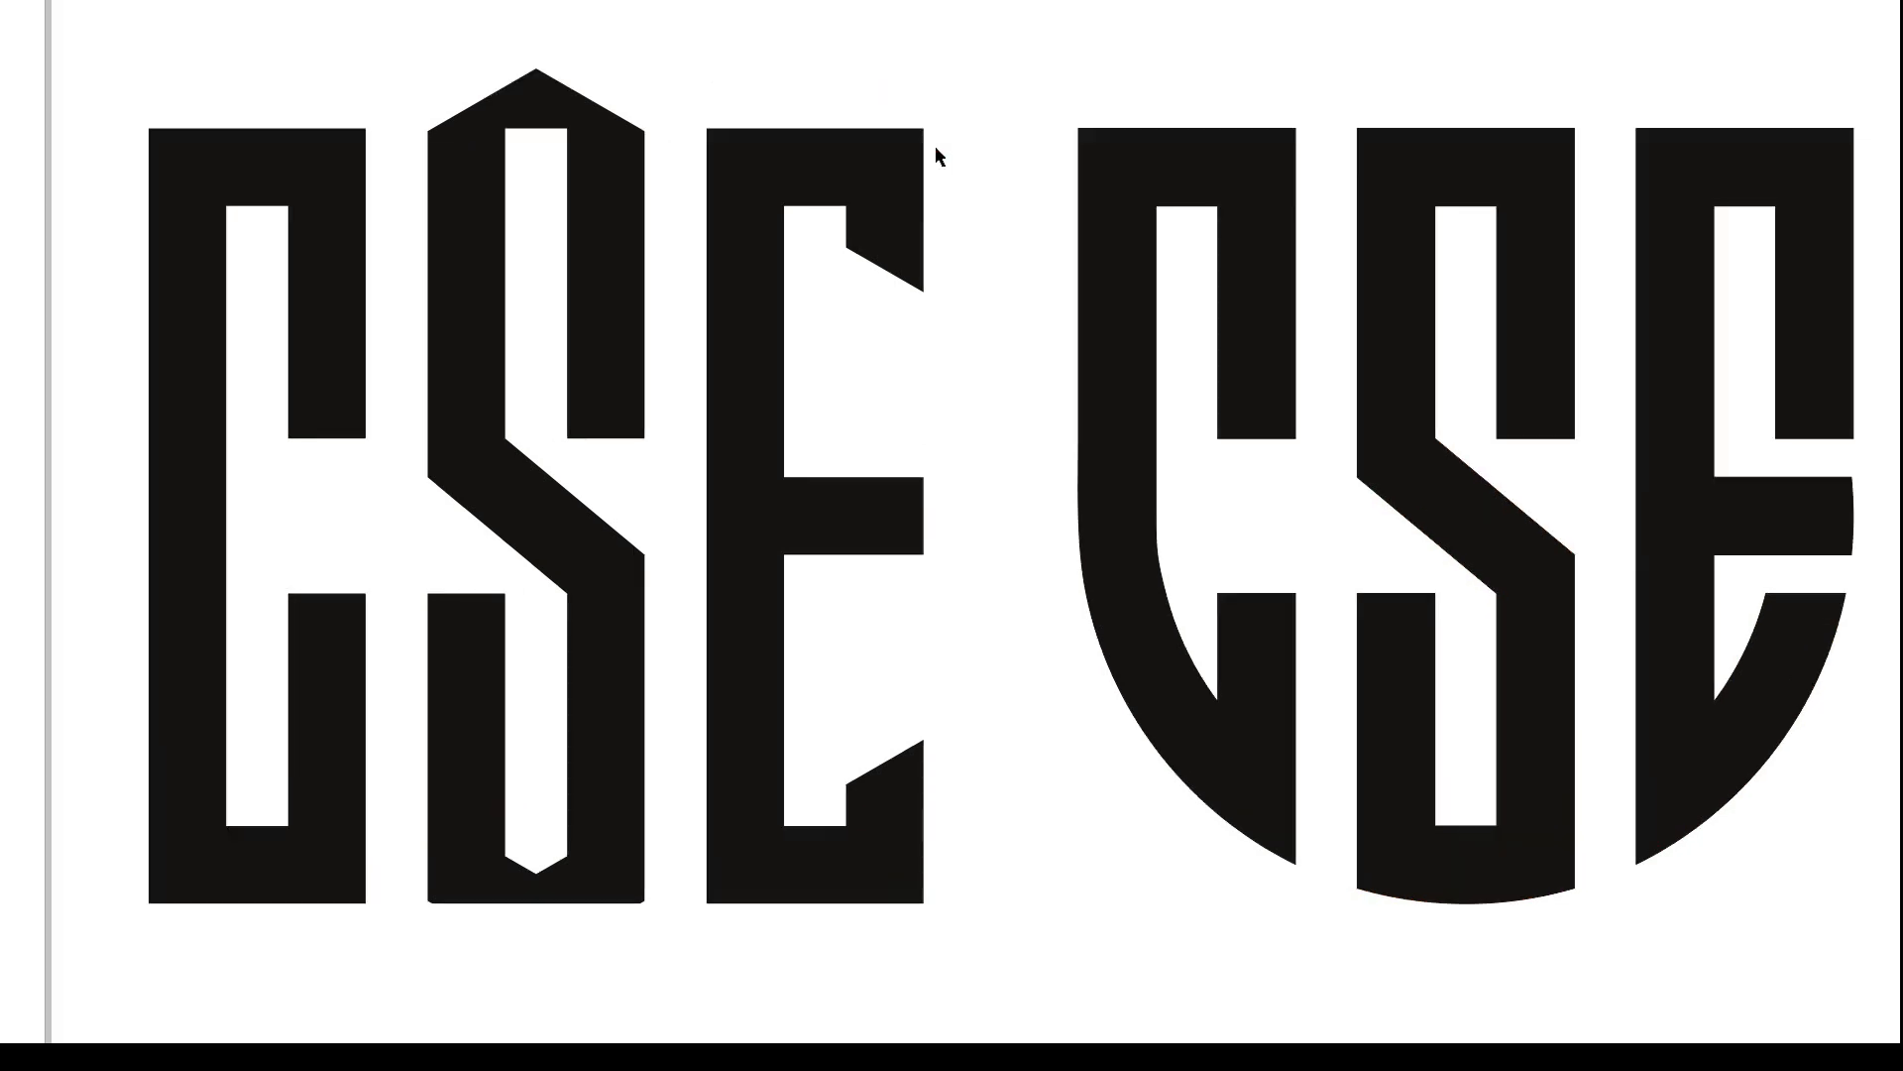